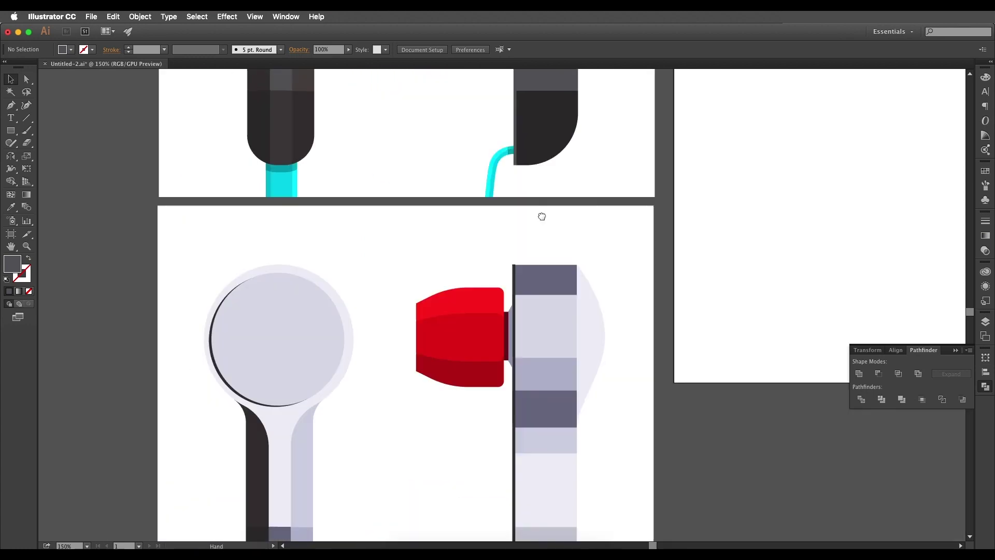
- Examine the front and side views of the black and white earphone illustrations on the reference artboards
left_click_drag(557, 140, 558, 324)
scroll(599, 369, "down", 2)
scroll(613, 368, "up", 1)
scroll(326, 250, "up", 3)
left_click_drag(327, 254, 440, 279)
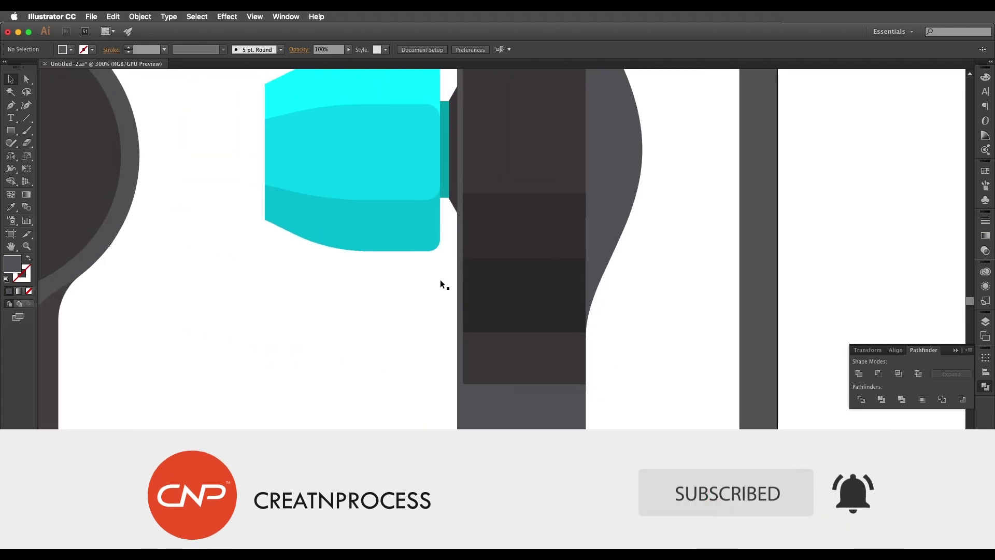
scroll(440, 279, "down", 2)
left_click_drag(599, 262, 577, 259)
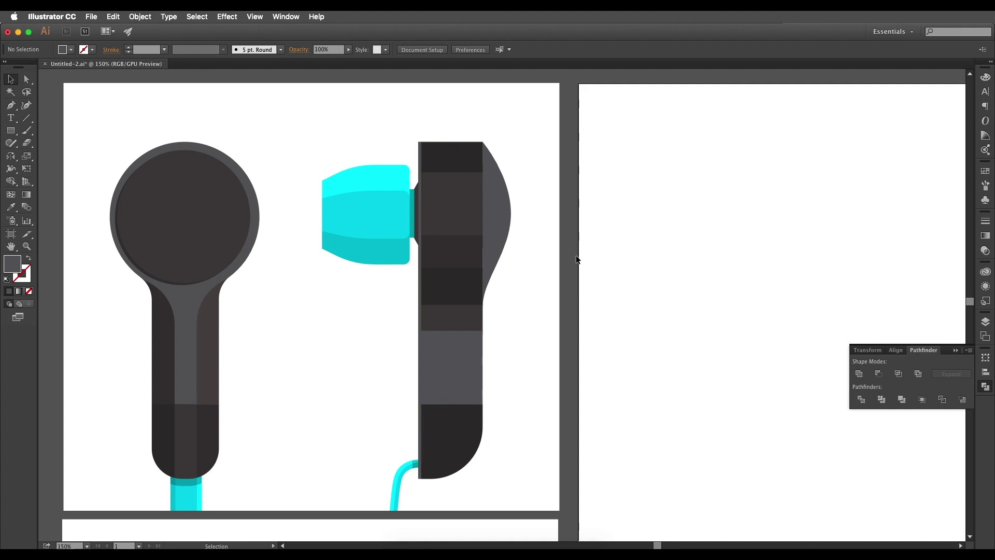
- Show the rulers and place horizontal guides at the black earphone's head top, head bottom (about 3.61 in) and stem bottom (about 6.98 in)
key("super+r")
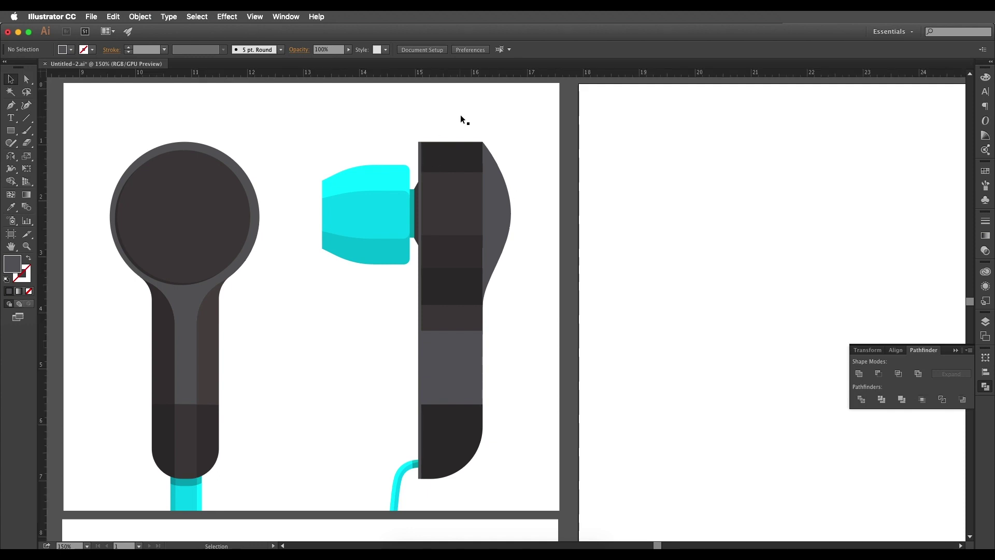
left_click_drag(611, 70, 616, 124)
scroll(611, 129, "left", 3)
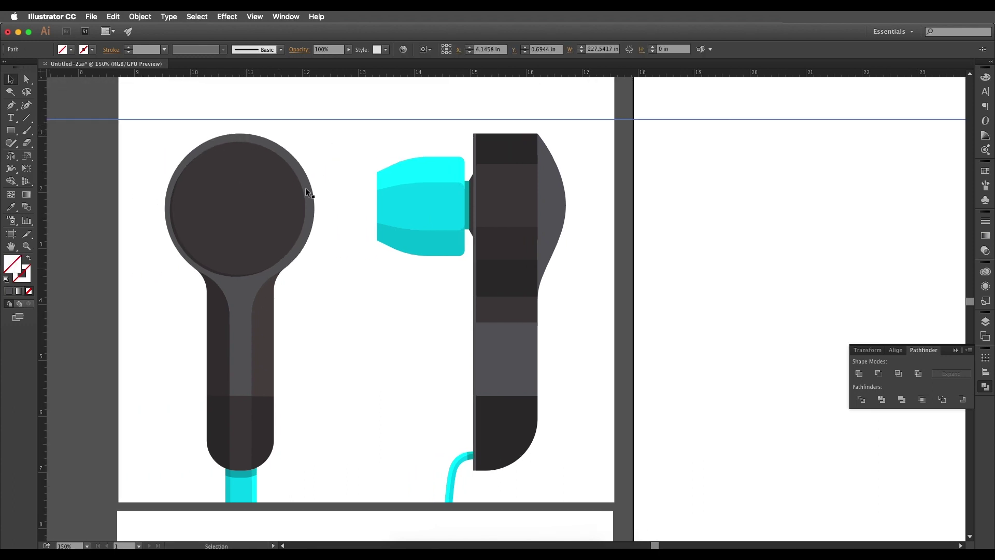
left_click_drag(337, 120, 239, 134)
left_click_drag(302, 75, 369, 257)
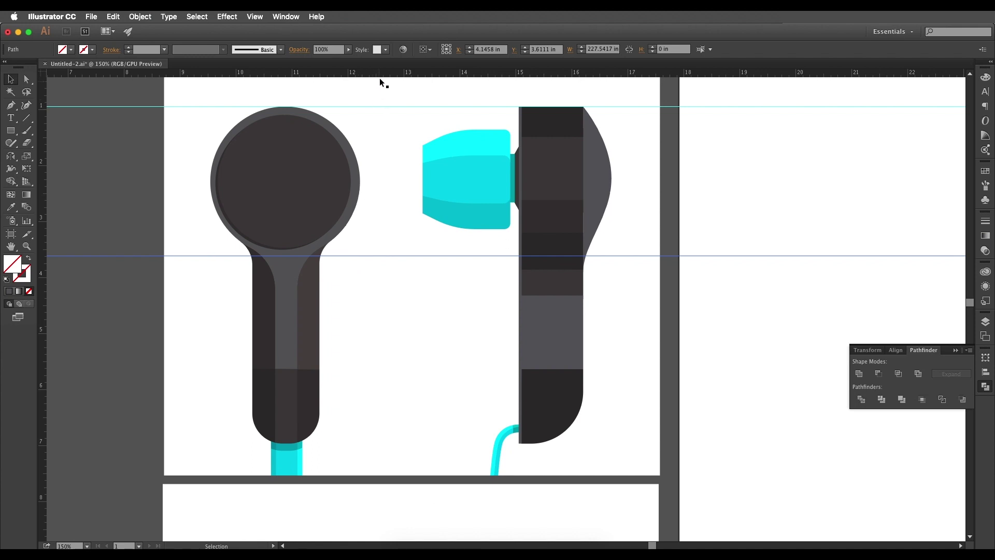
left_click_drag(380, 75, 291, 444)
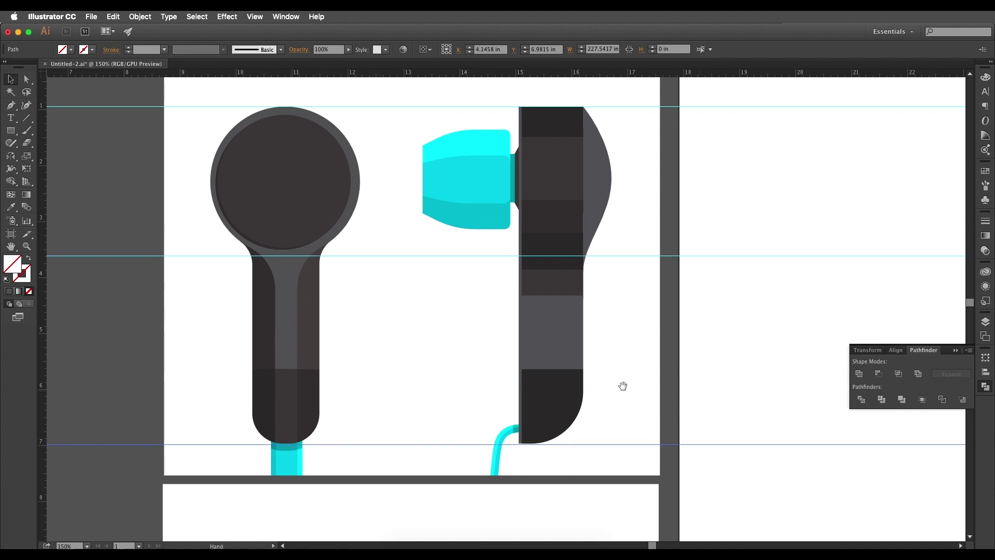
- Place a vertical guide on the blank artboard at about X 21.6 in and deselect it
scroll(592, 269, "right", 10)
scroll(580, 279, "down", 2)
scroll(580, 222, "up", 1)
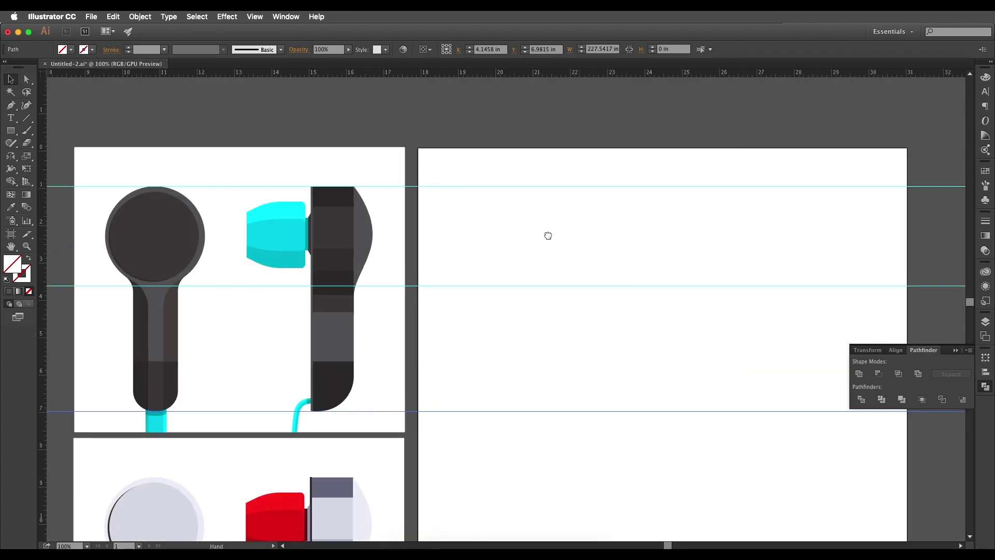
scroll(580, 222, "left", 2)
scroll(575, 258, "right", 1)
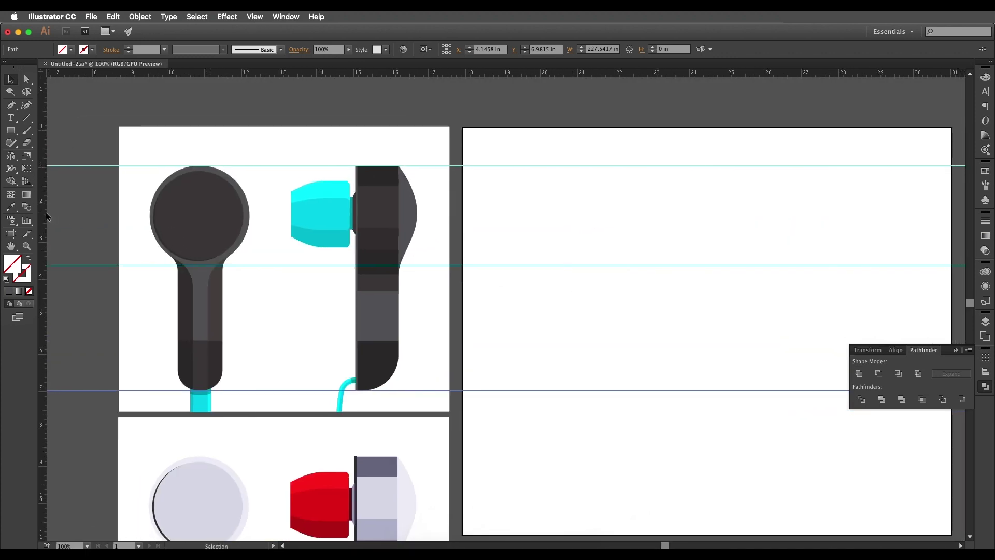
left_click_drag(43, 218, 599, 238)
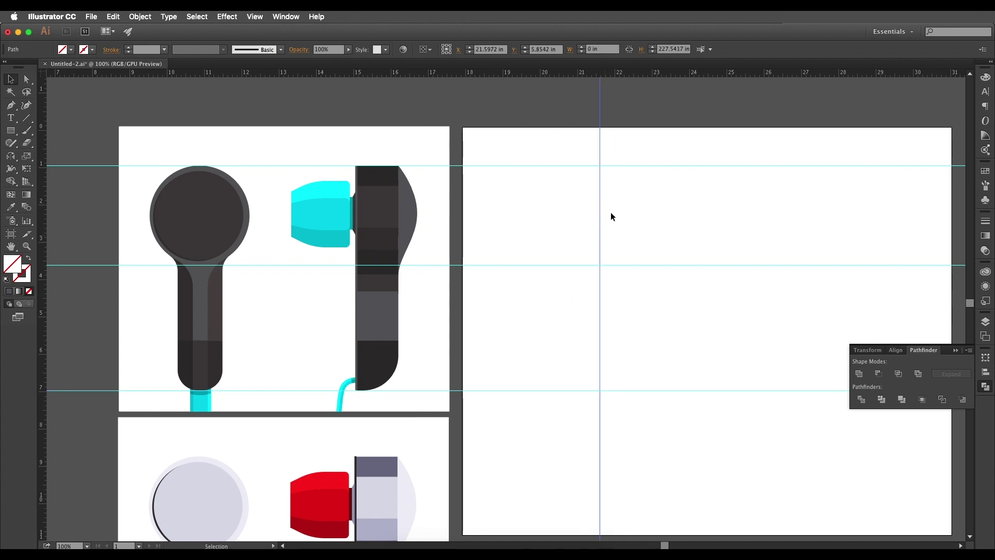
scroll(616, 242, "right", 4)
scroll(565, 217, "up", 2)
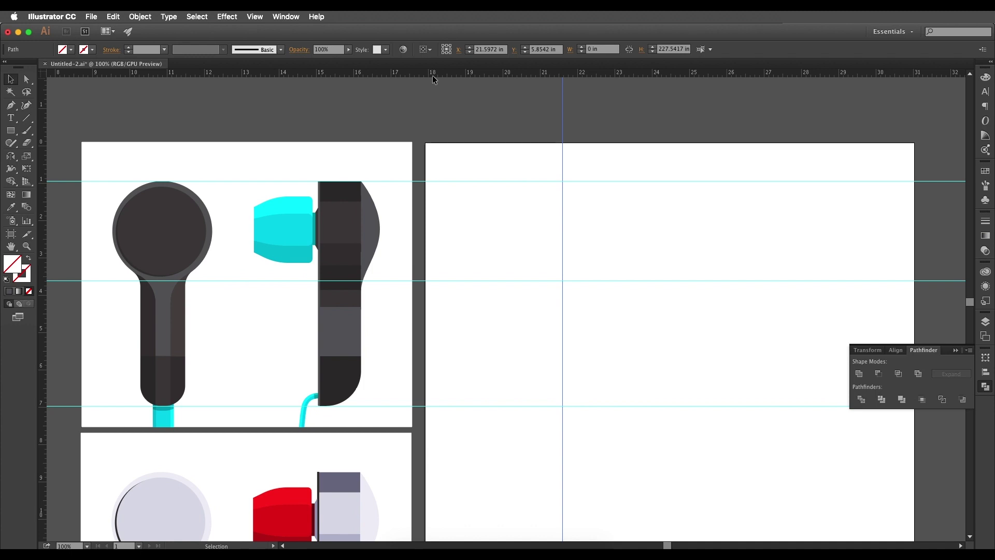
left_click(494, 111)
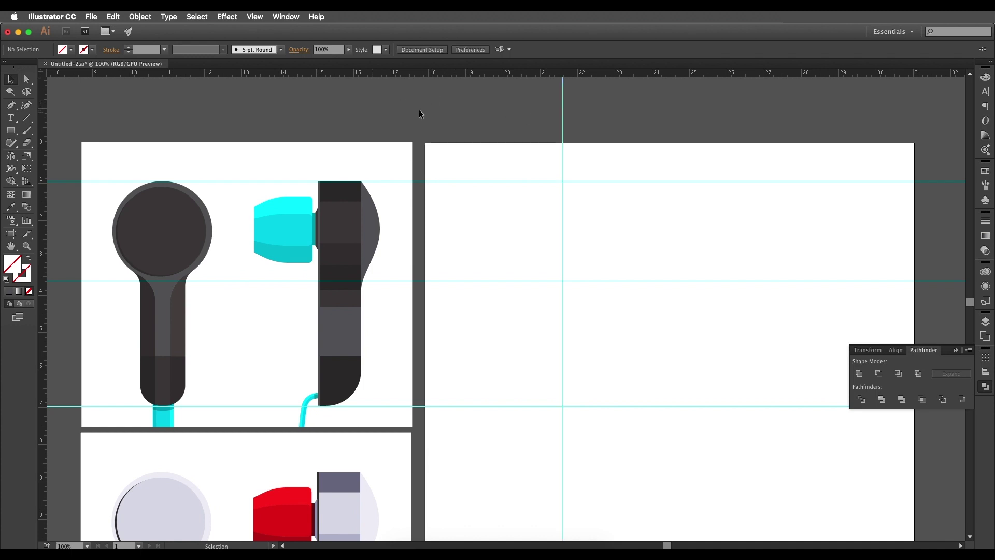
- Change the document units to pixels in the document setup
left_click(421, 52)
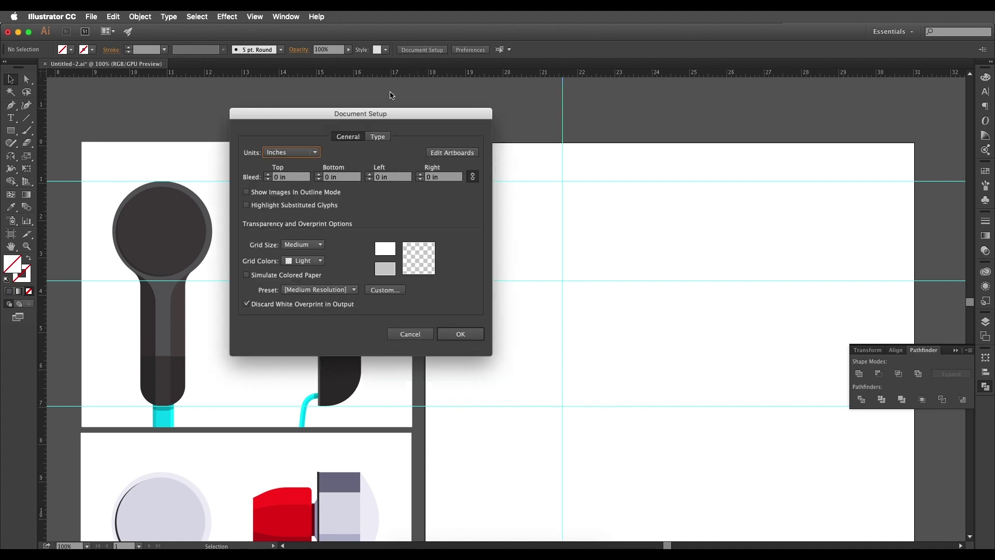
left_click_drag(390, 115, 479, 87)
left_click(371, 124)
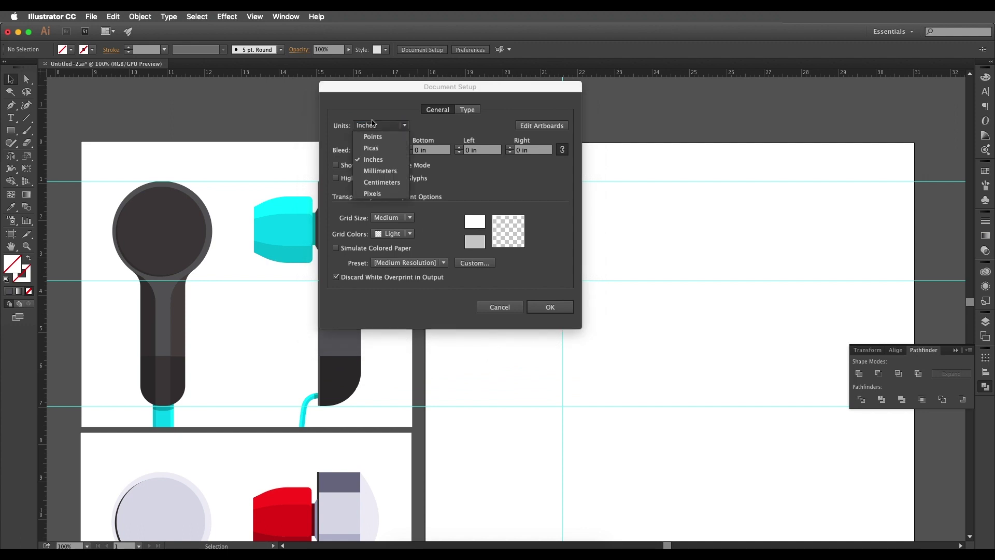
left_click(378, 193)
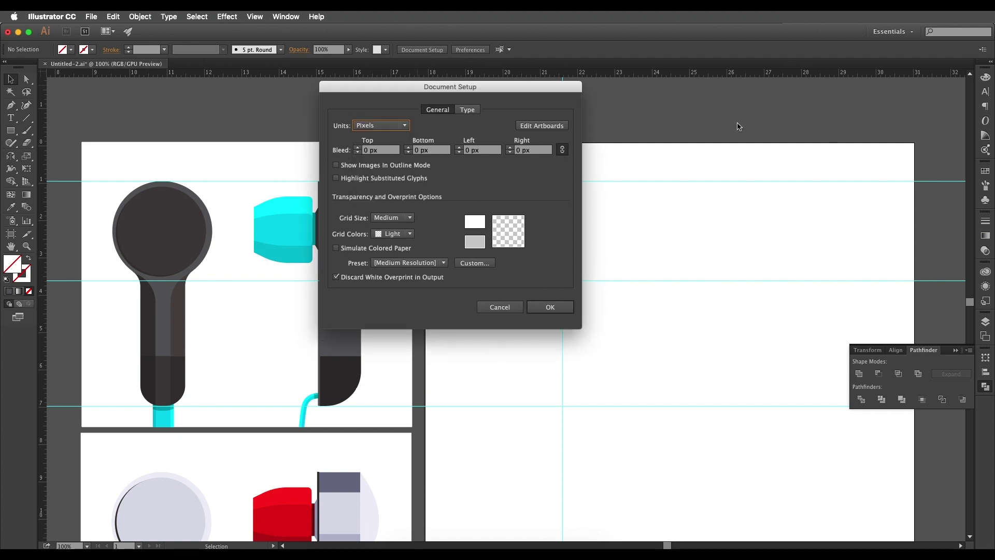
left_click(550, 306)
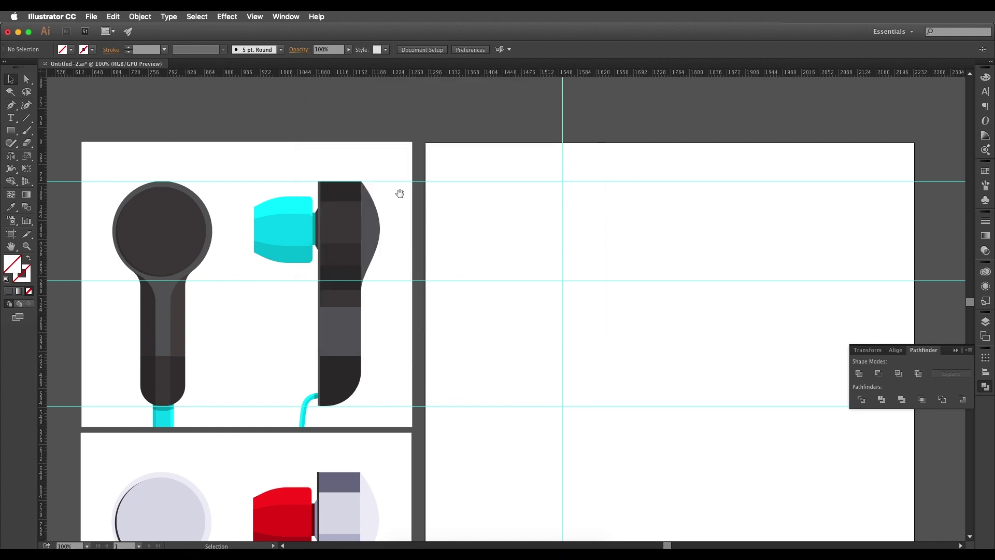
left_click(11, 131)
left_click_drag(537, 214, 609, 277)
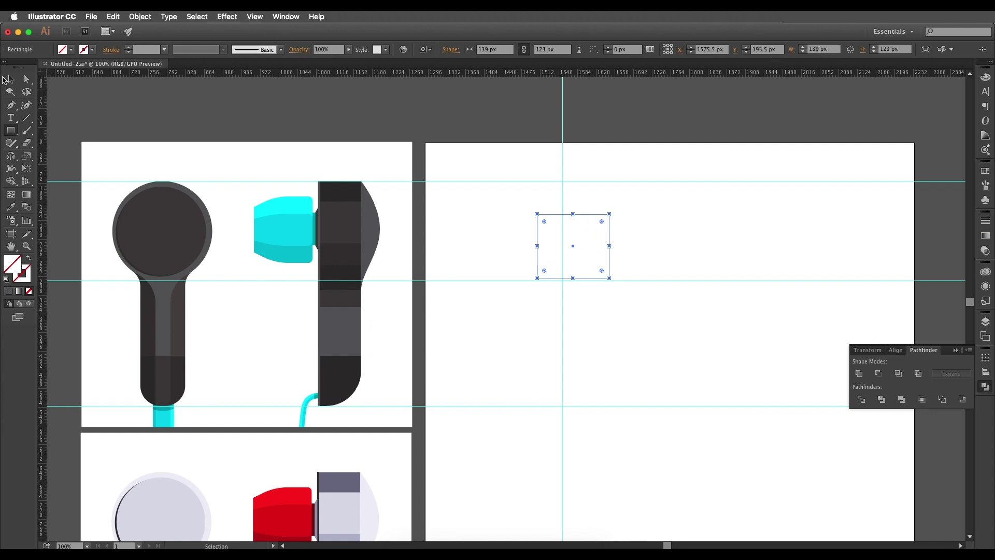
left_click(9, 79)
left_click(596, 244)
scroll(596, 243, "left", 4)
scroll(596, 244, "down", 1)
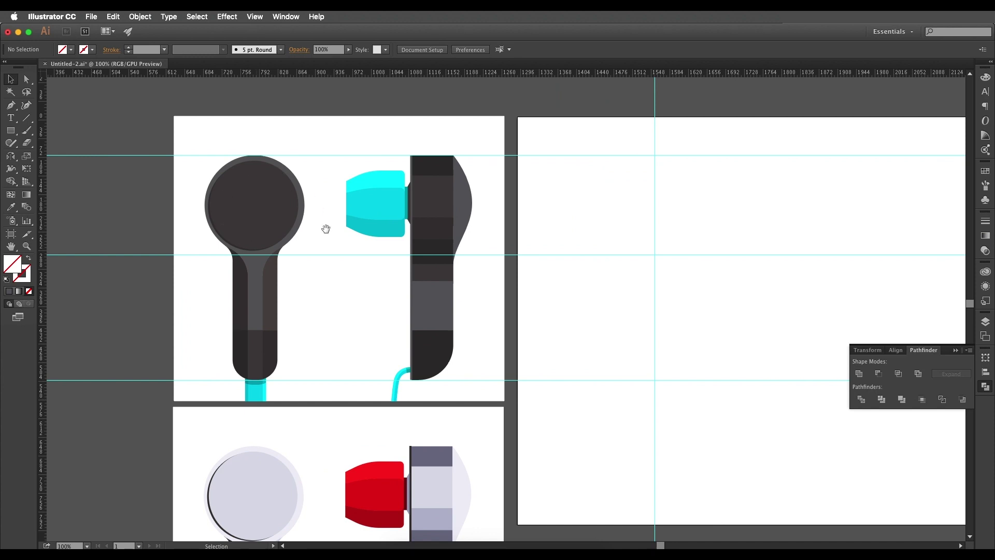
scroll(326, 228, "right", 1)
left_click(10, 131)
left_click_drag(8, 134, 62, 156)
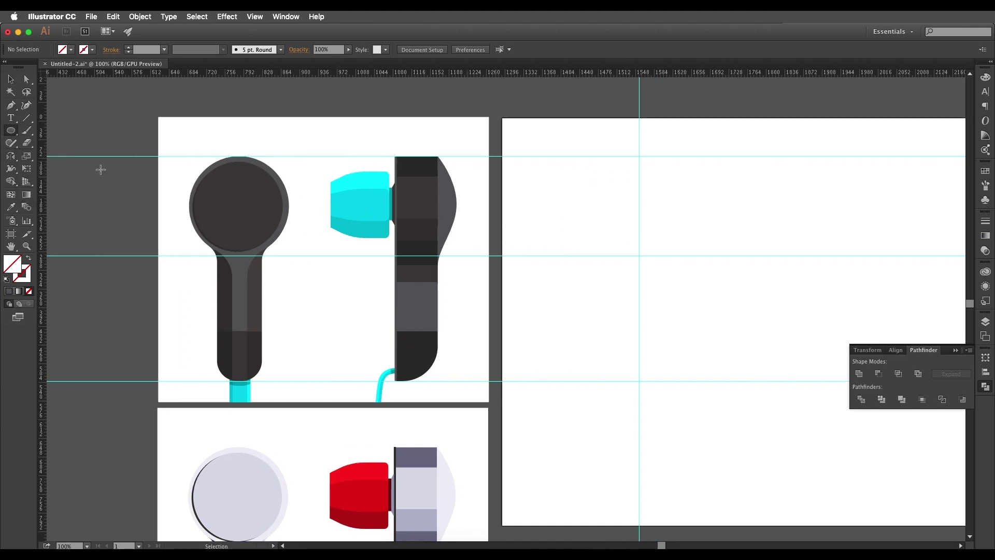
left_click_drag(684, 207, 722, 256)
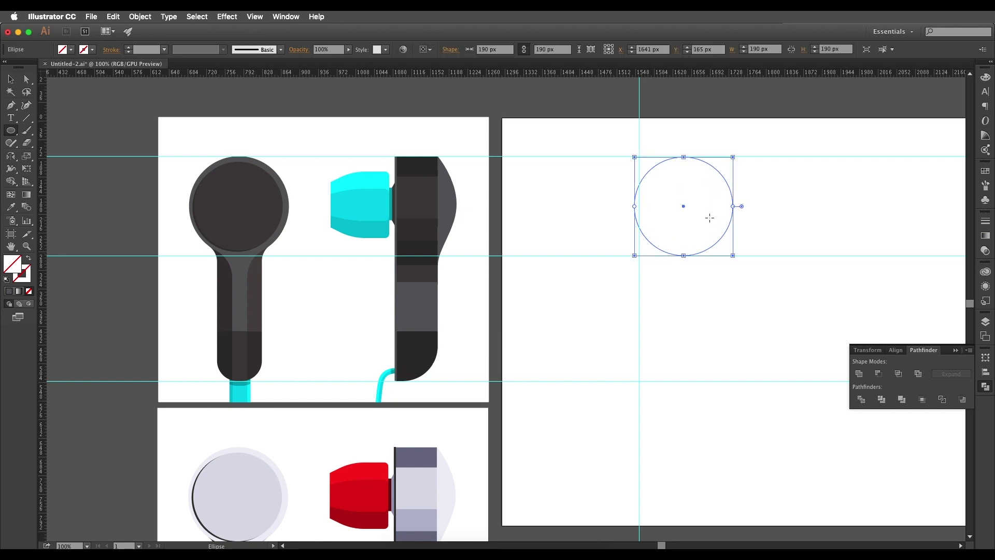
scroll(702, 217, "up", 1)
key("super+z")
- Add a horizontal guide between the upper two guides and distribute the three evenly by their vertical centers
left_click_drag(693, 190, 670, 194)
scroll(668, 194, "down", 2)
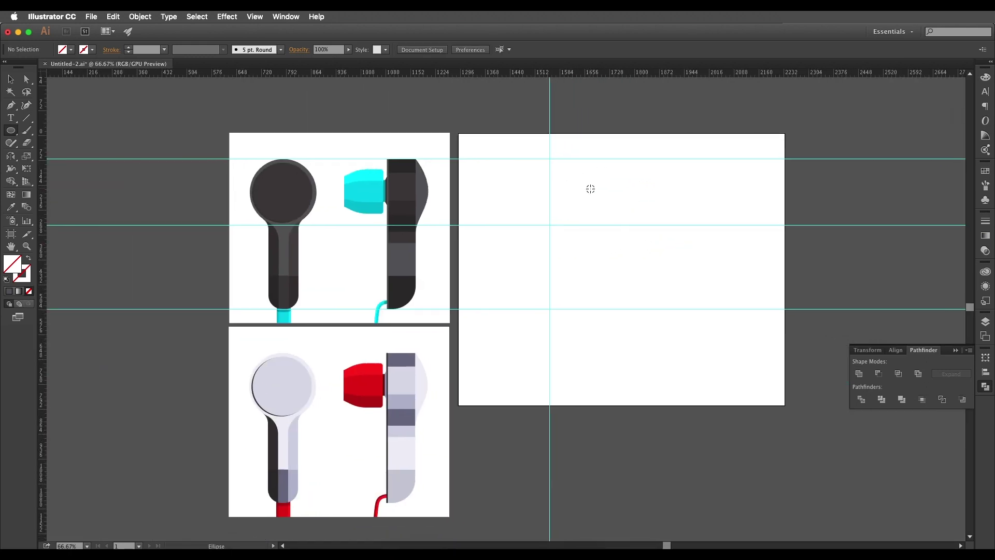
scroll(552, 89, "up", 2)
left_click_drag(546, 77, 558, 232)
key("v")
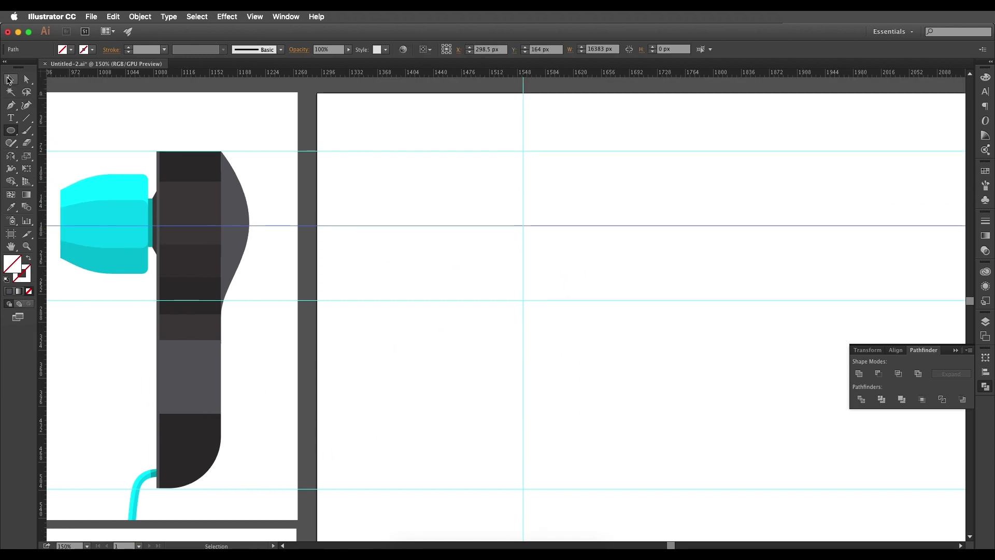
left_click_drag(612, 174, 585, 342)
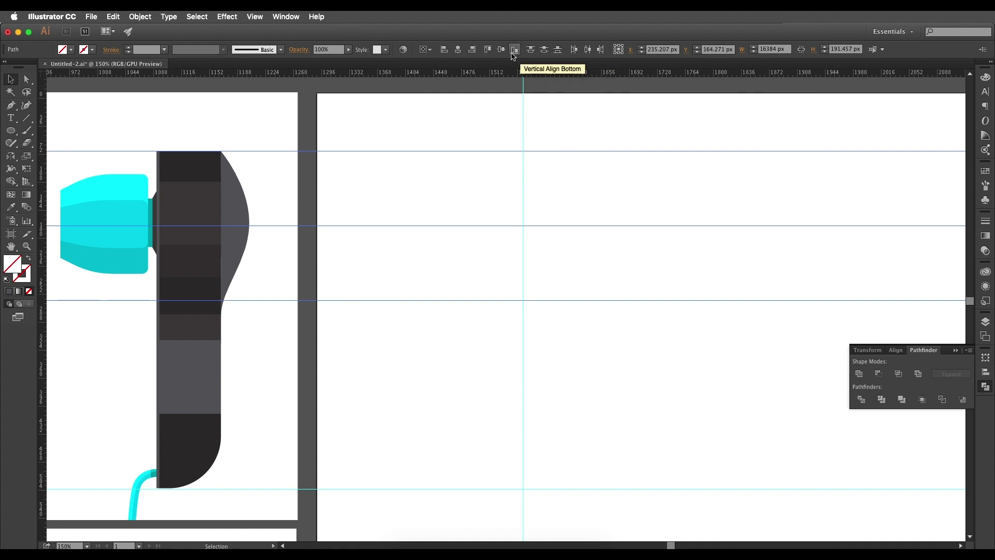
left_click(544, 50)
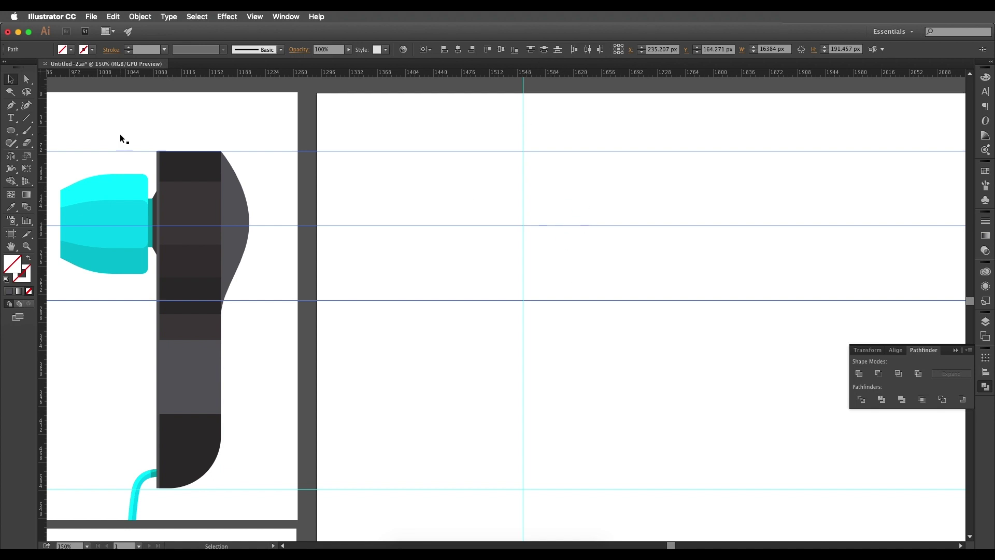
left_click(514, 220)
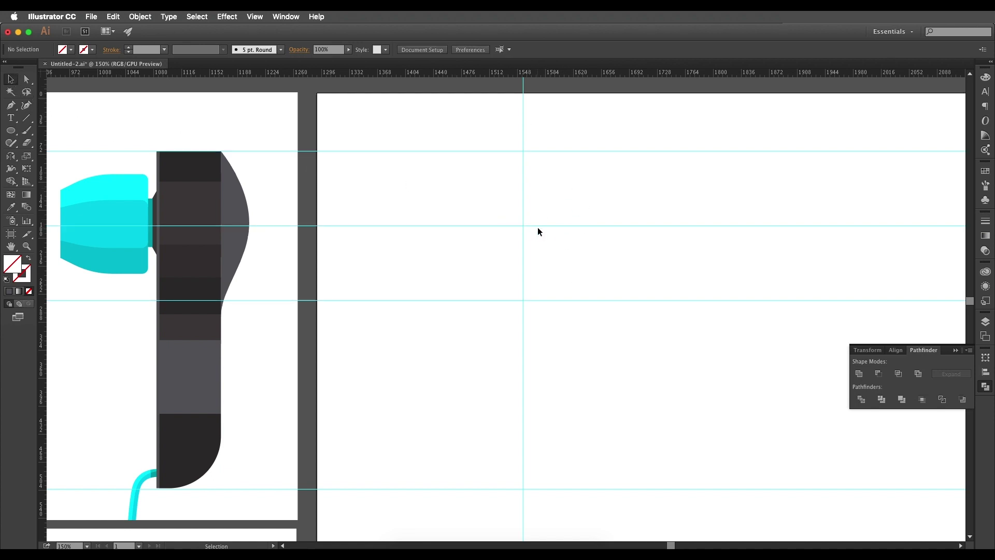
- Move the middle horizontal guide down to about Y 198 px and redistribute the upper three guides evenly by vertical center
left_click_drag(539, 226, 544, 252)
left_click_drag(601, 336, 612, 103)
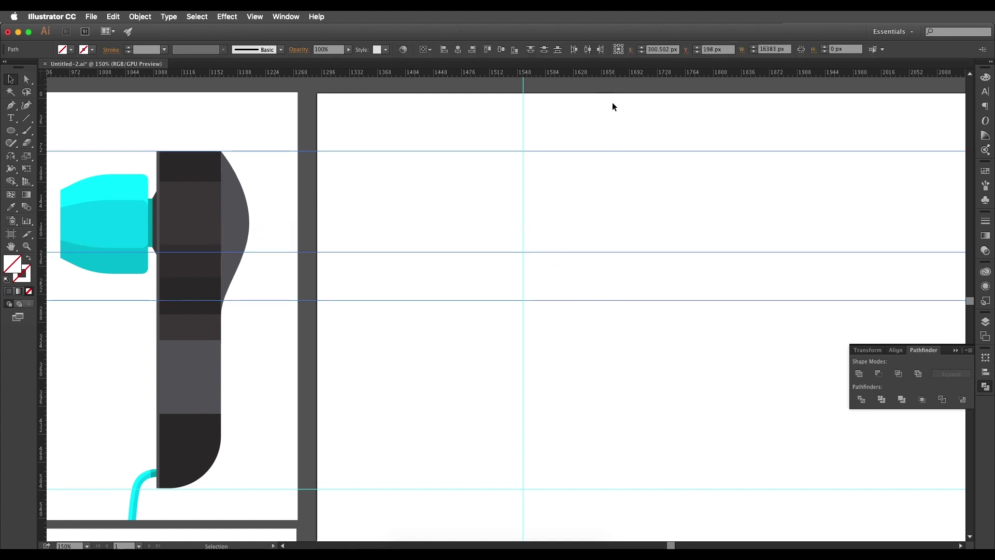
left_click(545, 50)
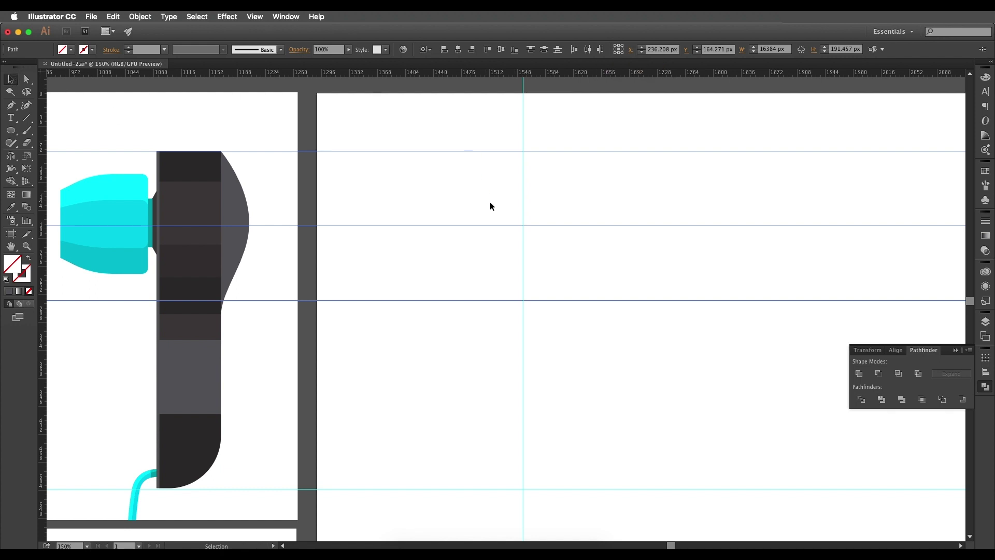
- Draw a circle about 192 px wide centered on the guide intersection and fill it with the dark gray sampled from the side-view earphone's back
left_click_drag(490, 205, 575, 202)
left_click_drag(513, 200, 560, 196)
key("l")
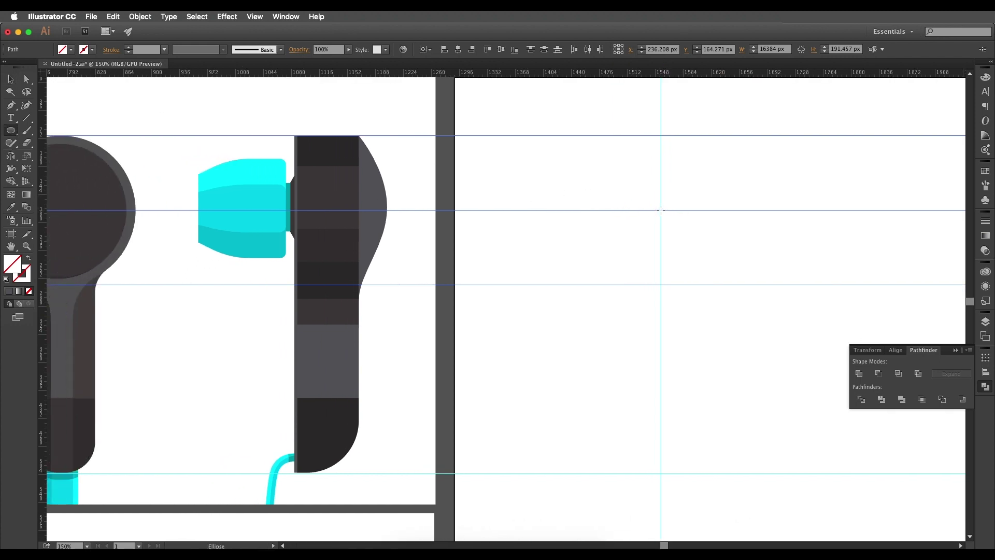
left_click_drag(661, 210, 736, 283)
left_click_drag(681, 239, 609, 251)
left_click_drag(609, 201, 626, 199)
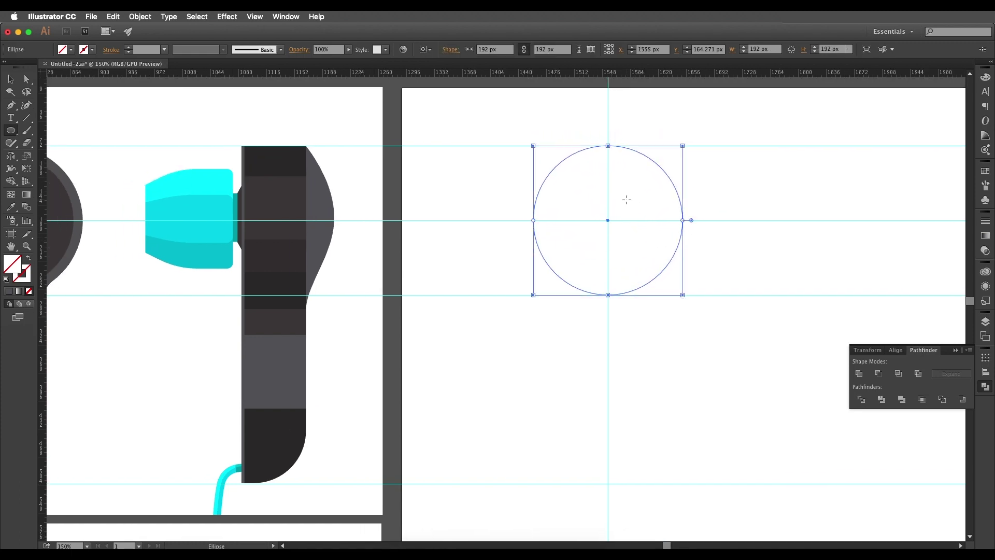
key("i")
left_click(322, 190)
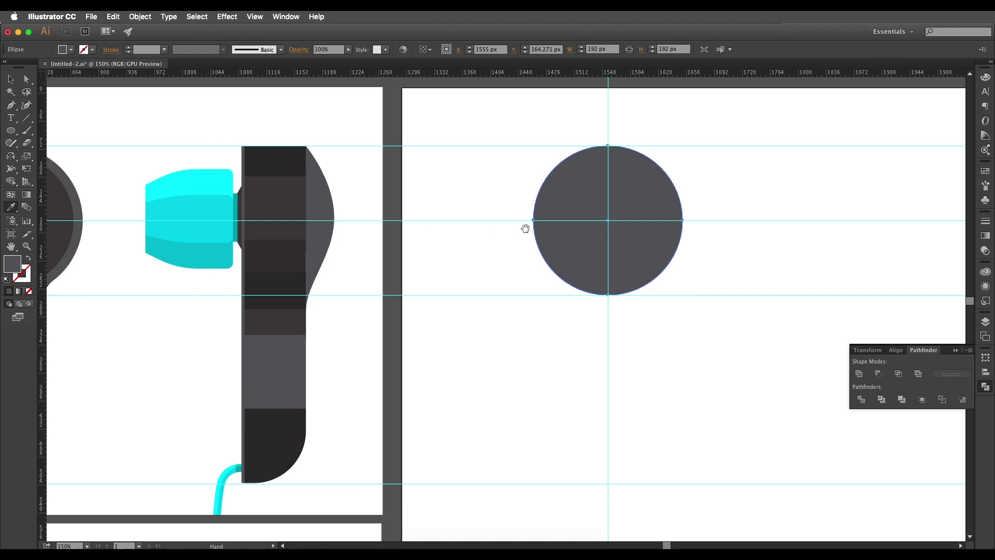
- Duplicate the gray circle in place and set the copy's width and height to 180 px
scroll(524, 225, "left", 2)
key("v")
left_click_drag(699, 193, 779, 193)
left_click_drag(687, 267, 651, 272)
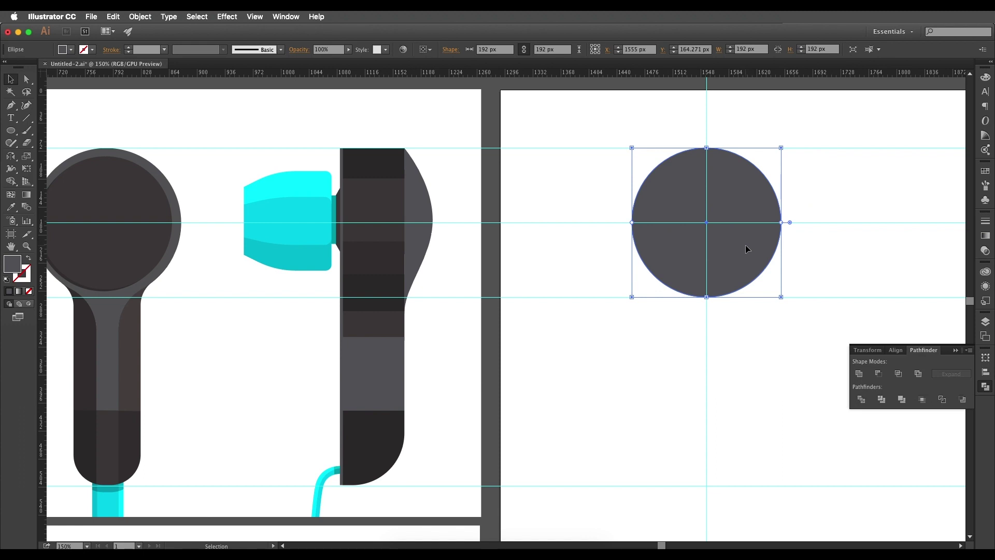
key("a")
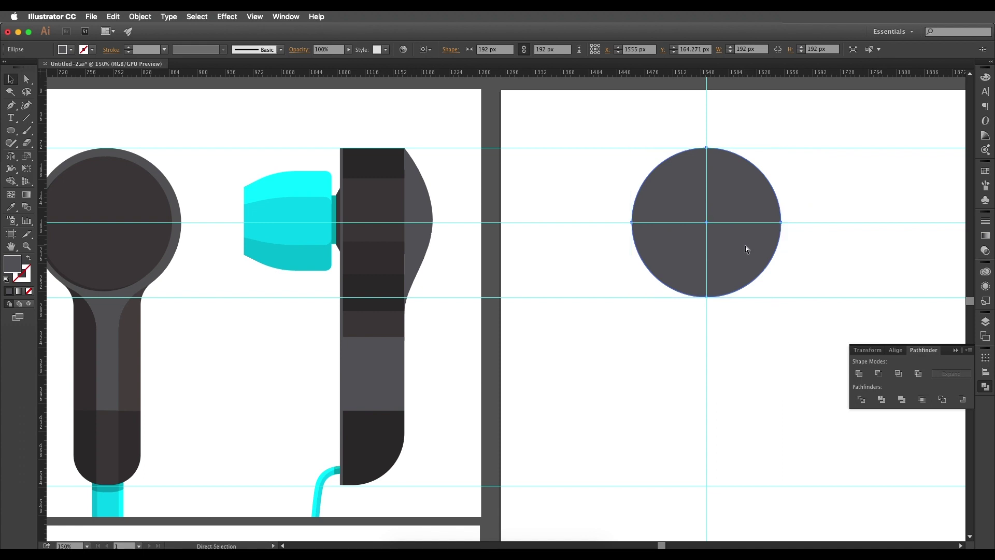
key("v")
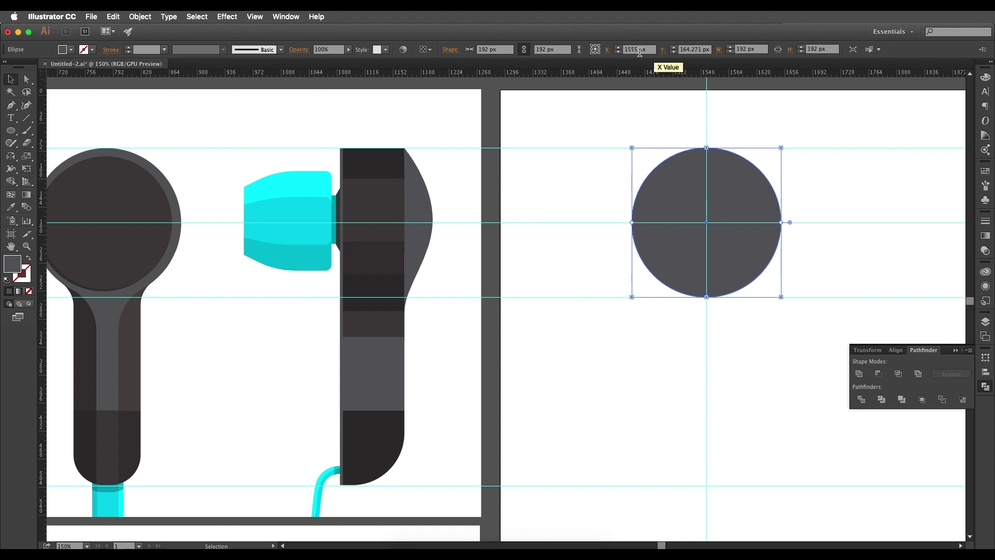
double_click(488, 50)
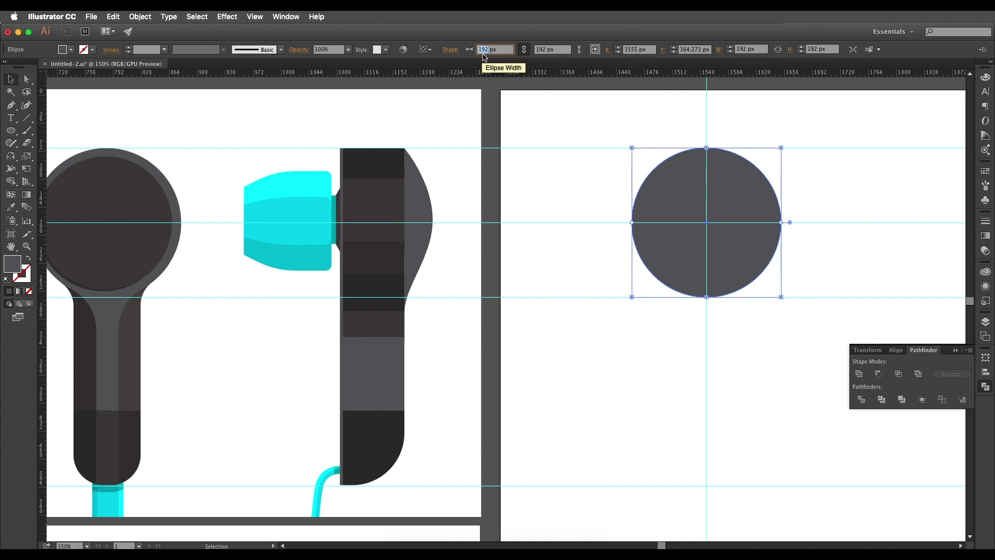
type("180")
key("Return")
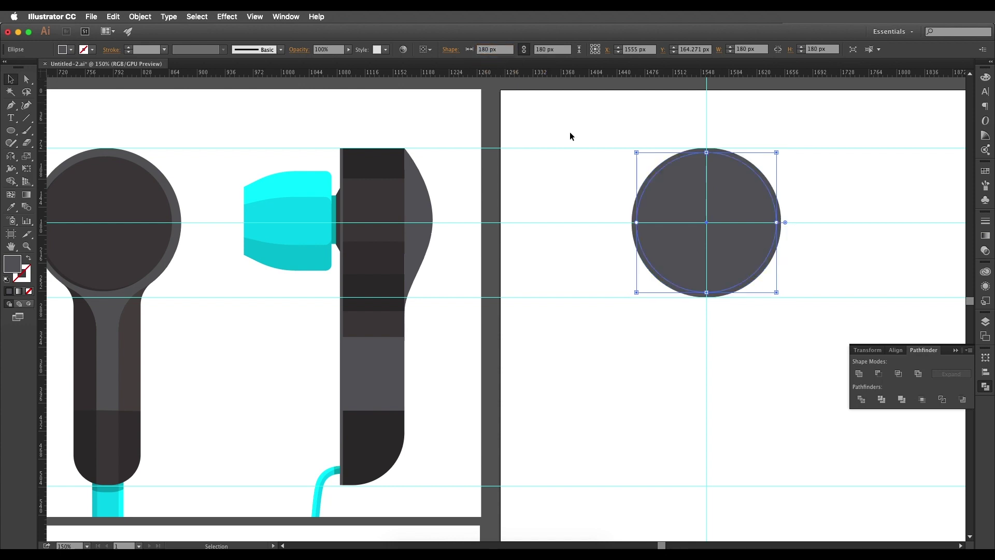
- Resize the inner circle to 170 px and fill it with the near-black sampled from the top of the side-view earphone's body
left_click(485, 50)
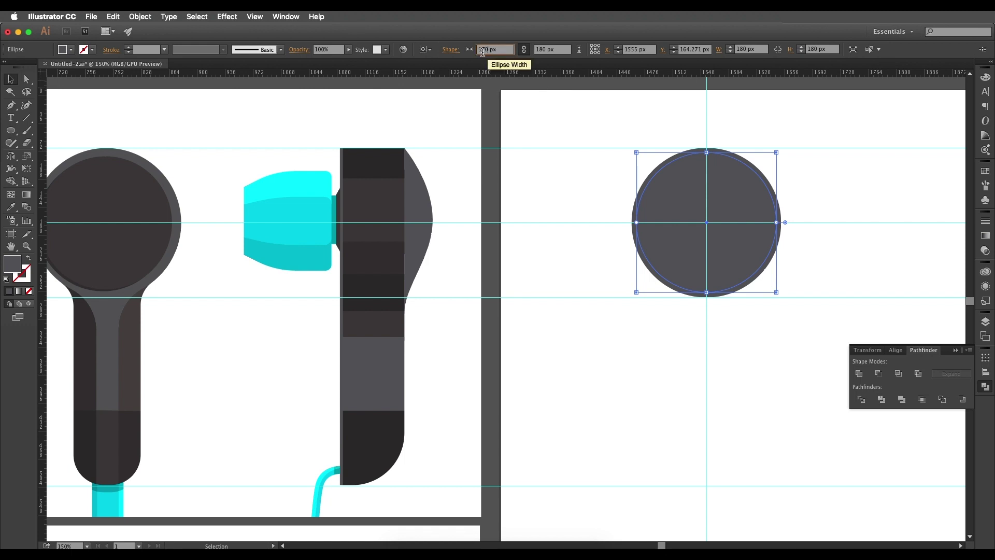
key("Return")
key("i")
scroll(819, 213, "left", 2)
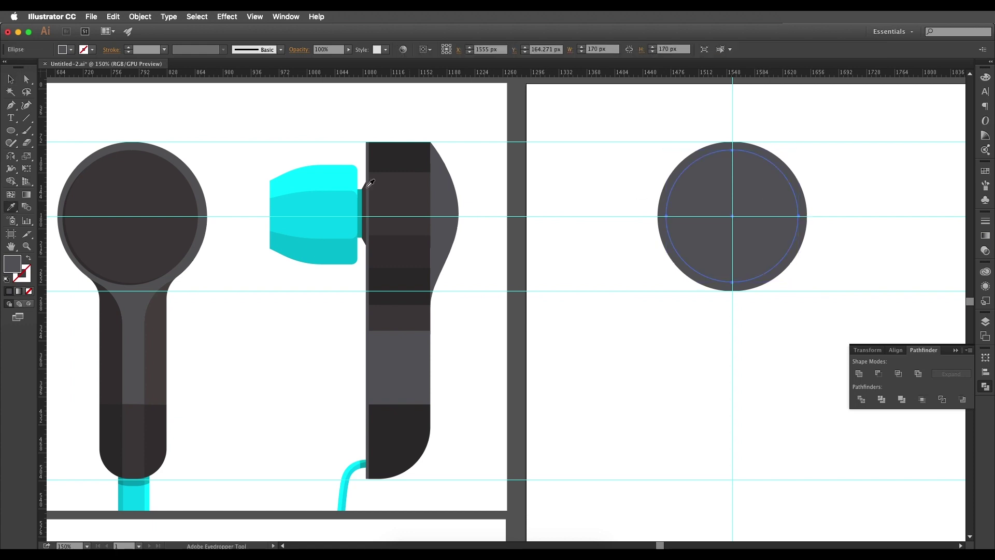
left_click(391, 158)
scroll(617, 207, "down", 1)
scroll(618, 206, "right", 1)
left_click(10, 79)
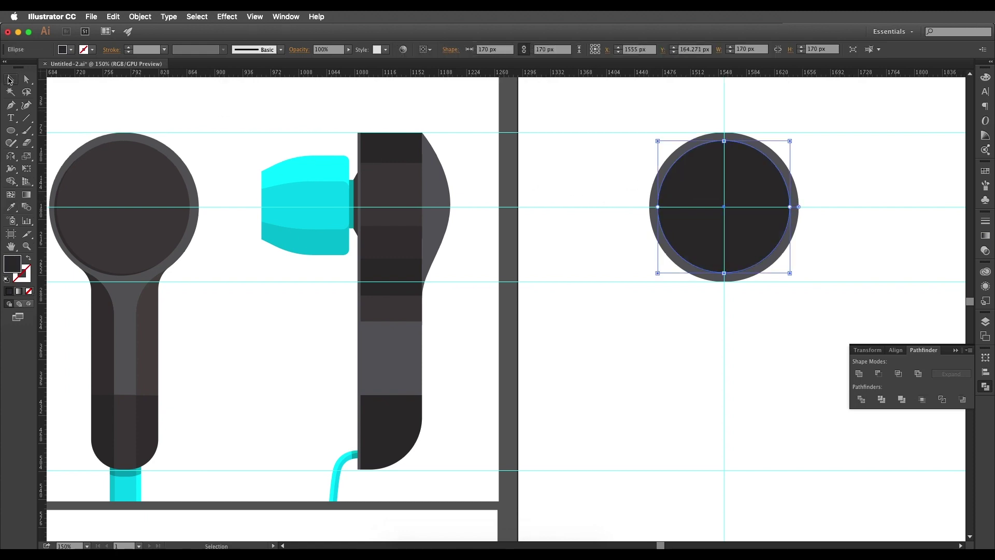
- Draw a stem rectangle about 63 px wide and 237 px tall, centered on the vertical guide and overlapping the circles' lower part
scroll(484, 173, "down", 1)
scroll(484, 173, "left", 3)
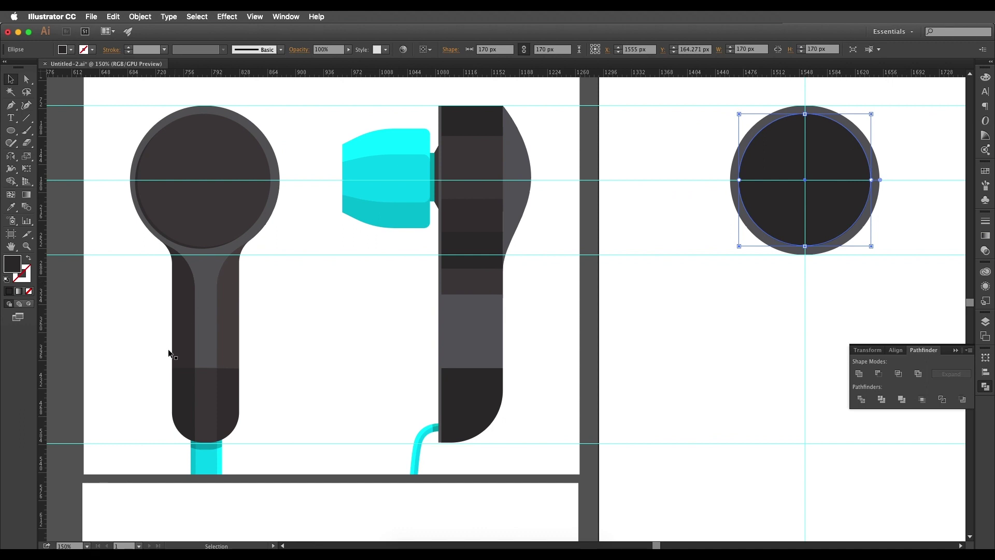
scroll(355, 344, "right", 5)
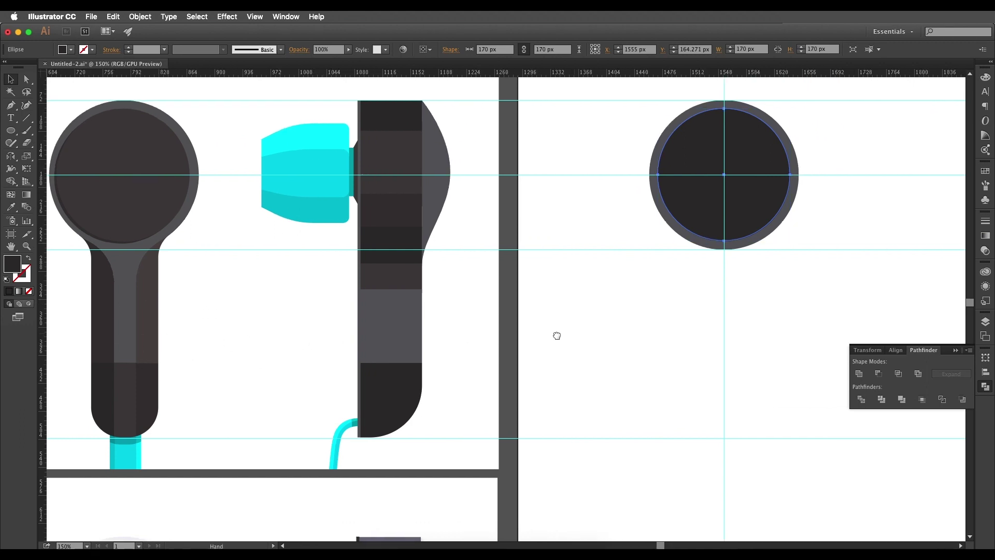
left_click(10, 130)
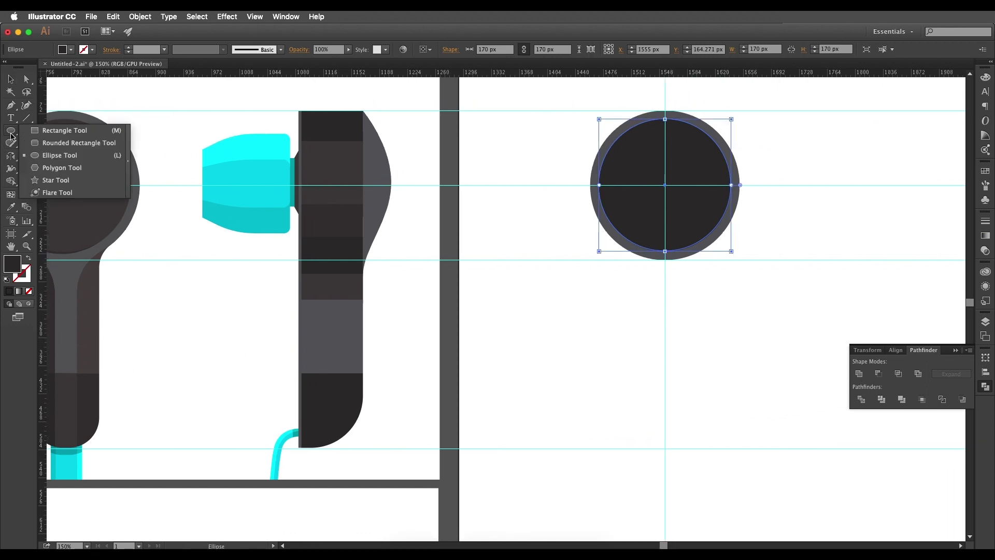
left_click(57, 131)
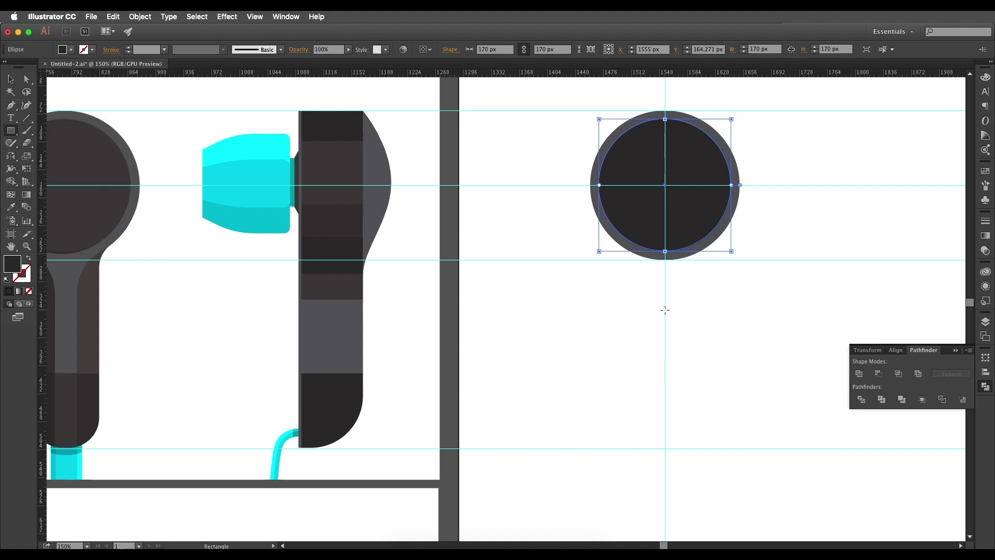
left_click_drag(665, 310, 689, 402)
left_click(11, 78)
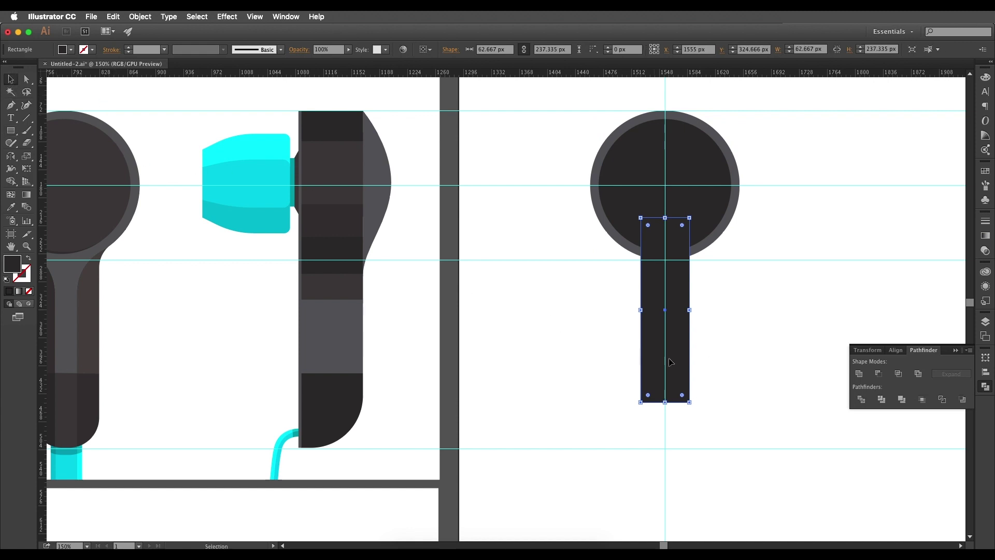
- Extend the stem rectangle's bottom edge down to the lowest guide, for a height of about 269 px
left_click_drag(683, 361, 682, 401)
left_click_drag(665, 259, 667, 239)
scroll(673, 440, "up", 2)
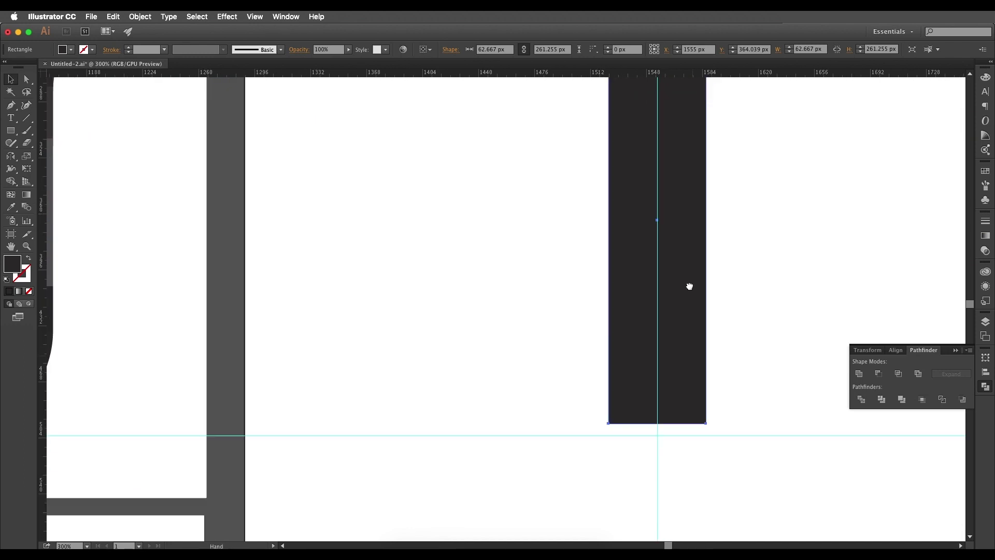
scroll(674, 332, "down", 2)
scroll(674, 331, "up", 3)
left_click_drag(616, 320, 620, 349)
scroll(670, 246, "down", 3)
scroll(664, 321, "down", 2)
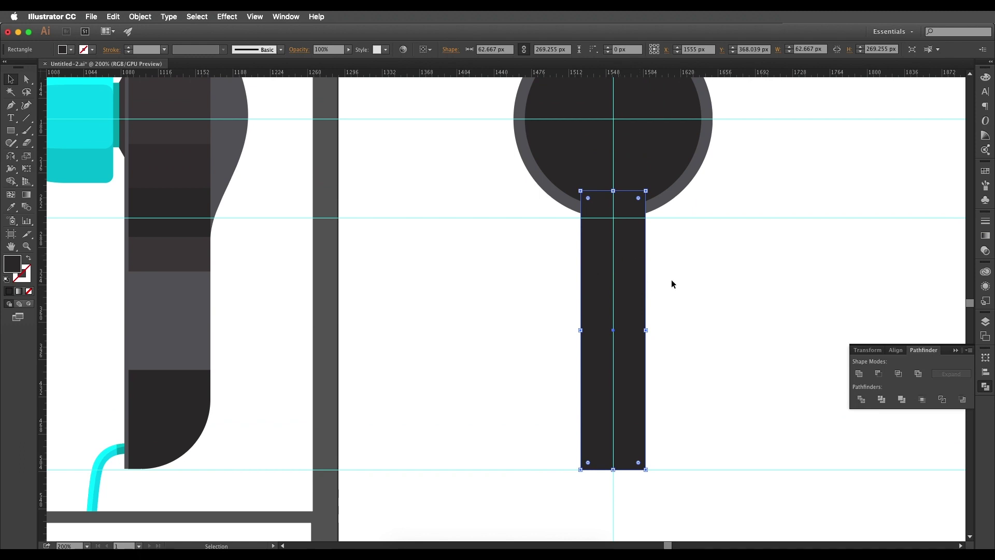
- Set the stem rectangle's width to 80 px
double_click(810, 49)
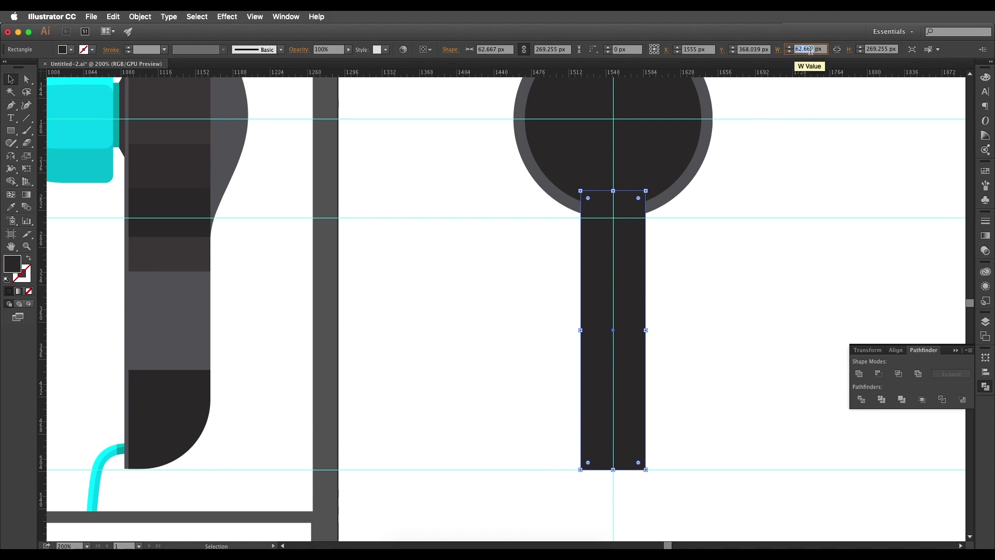
type("80")
key("Return")
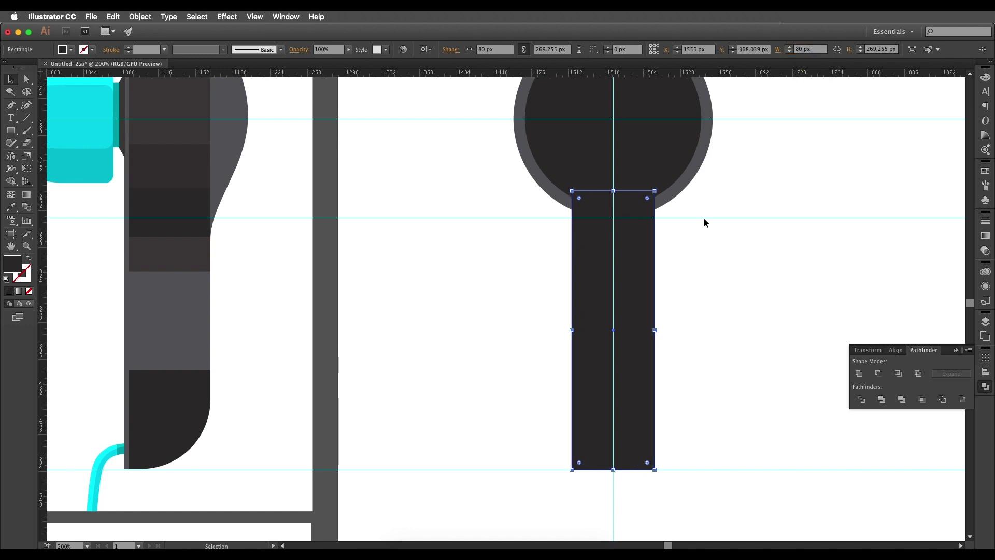
- Compare the new stem with the stem and center strip of the reference front-view earphone
left_click_drag(568, 261, 817, 271)
scroll(844, 270, "down", 1)
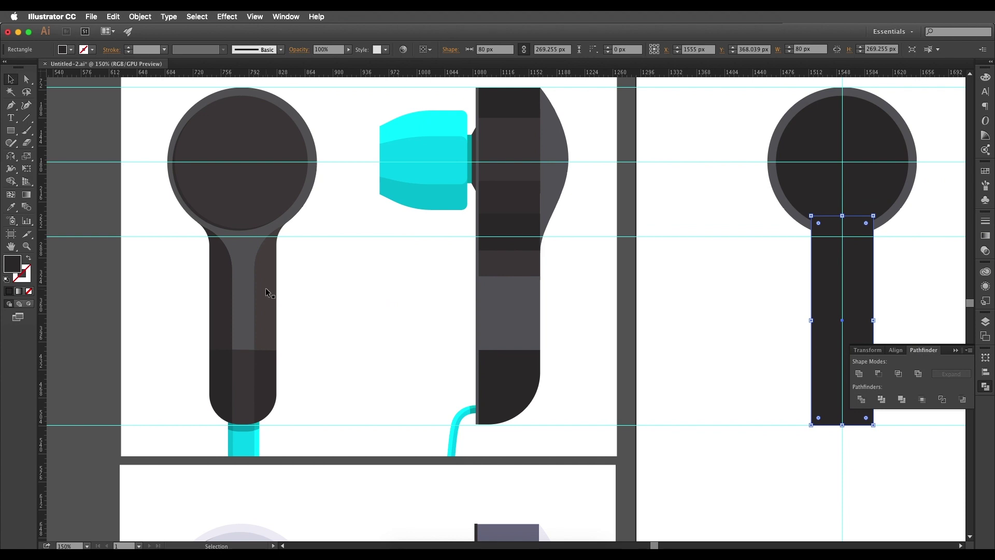
left_click_drag(524, 315, 366, 304)
left_click_drag(690, 317, 722, 314)
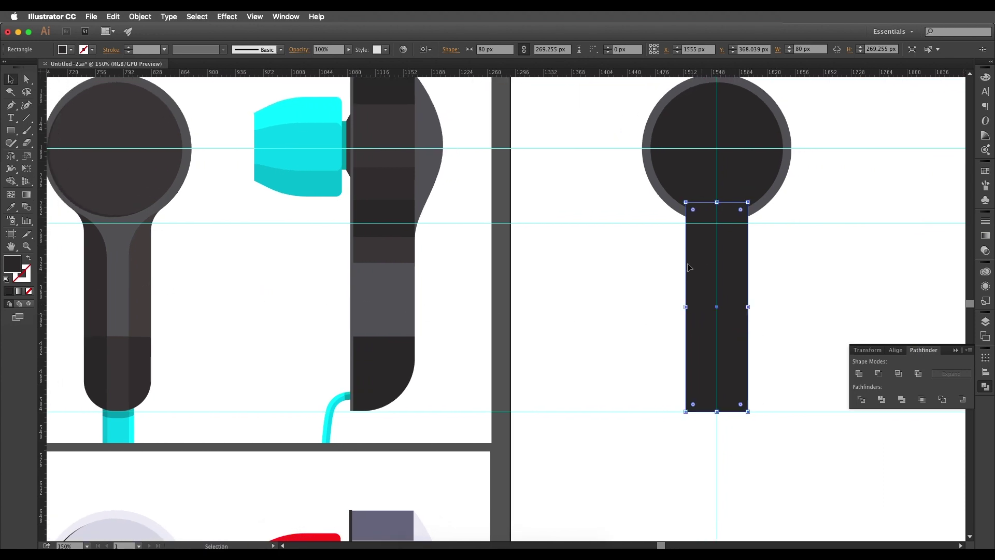
scroll(689, 267, "right", 5)
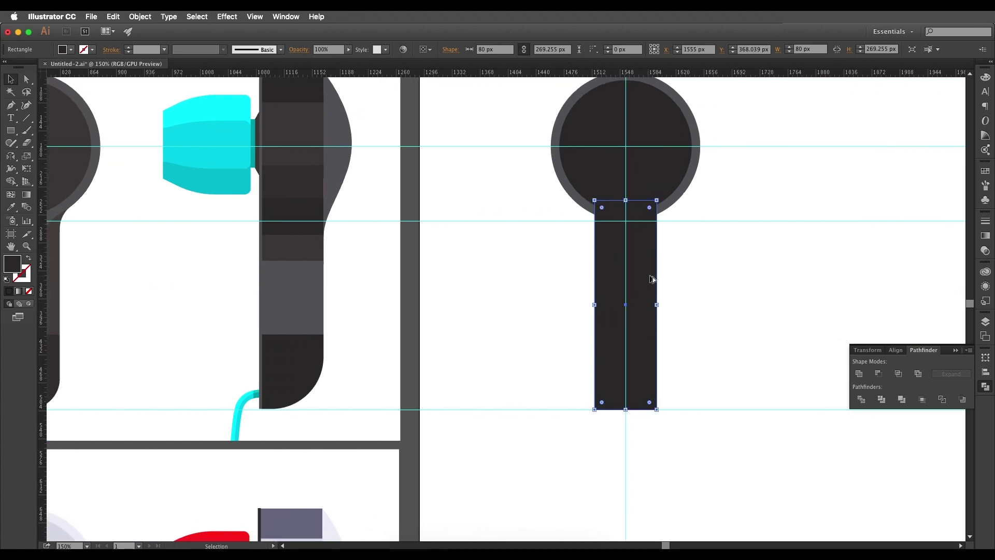
scroll(652, 279, "up", 2)
scroll(651, 278, "down", 2)
left_click_drag(651, 278, 865, 277)
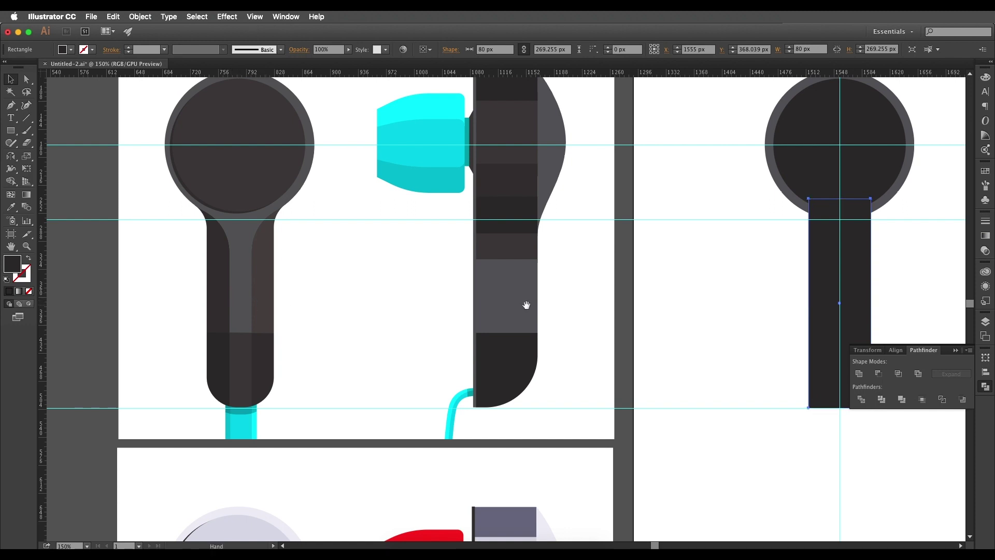
left_click_drag(526, 305, 340, 303)
- Duplicate the stem rectangle in place, set the copy's width to 30 px, and fill it with the outer circle's gray
key("a")
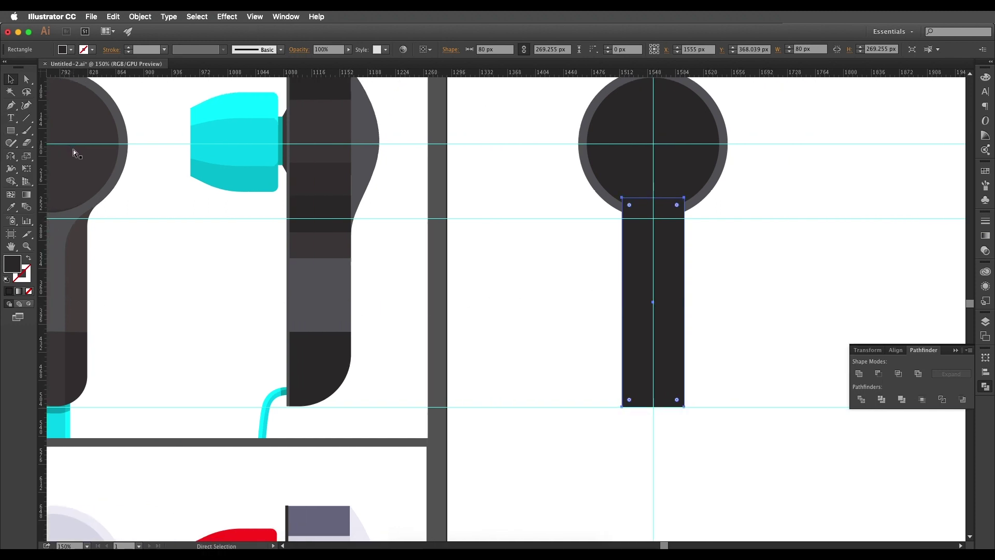
key("v")
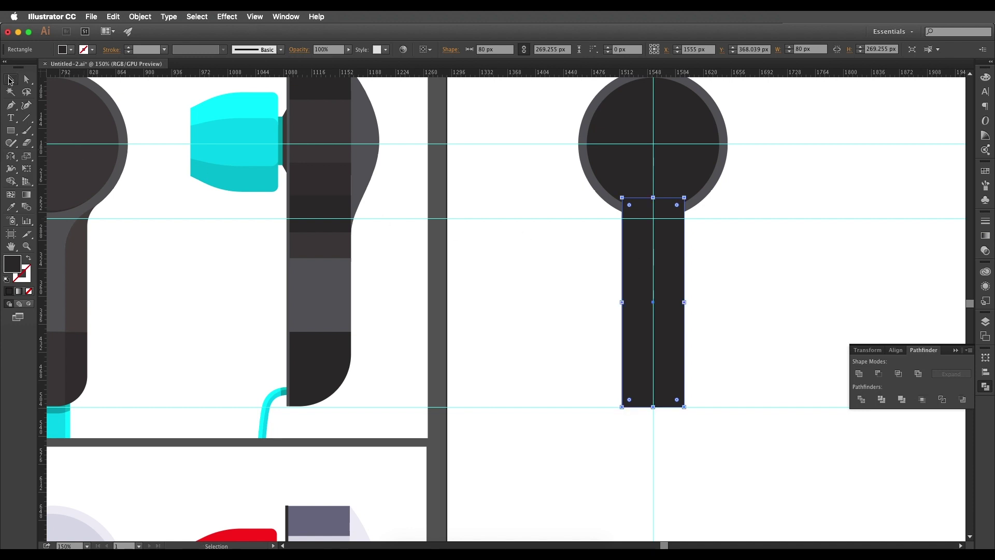
double_click(802, 49)
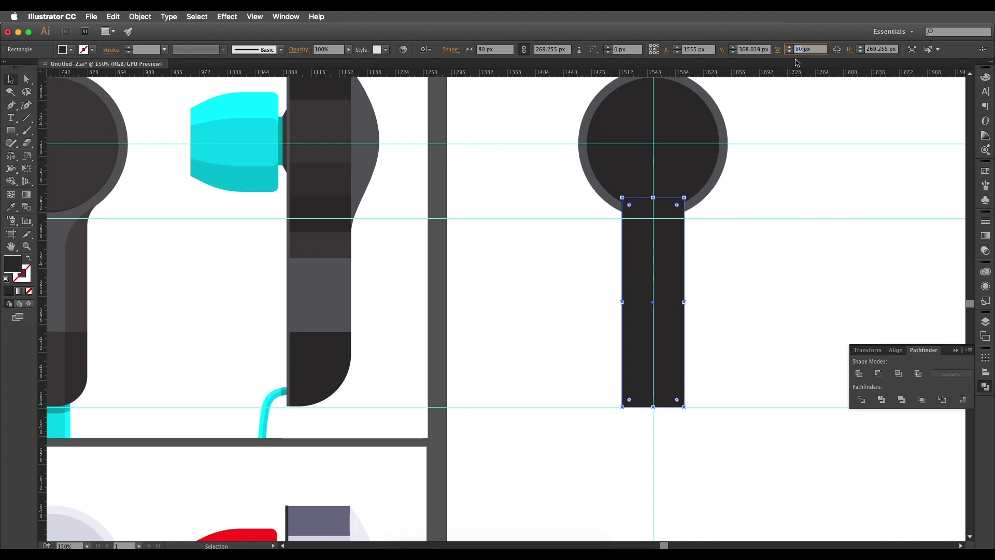
type("30")
key("Return")
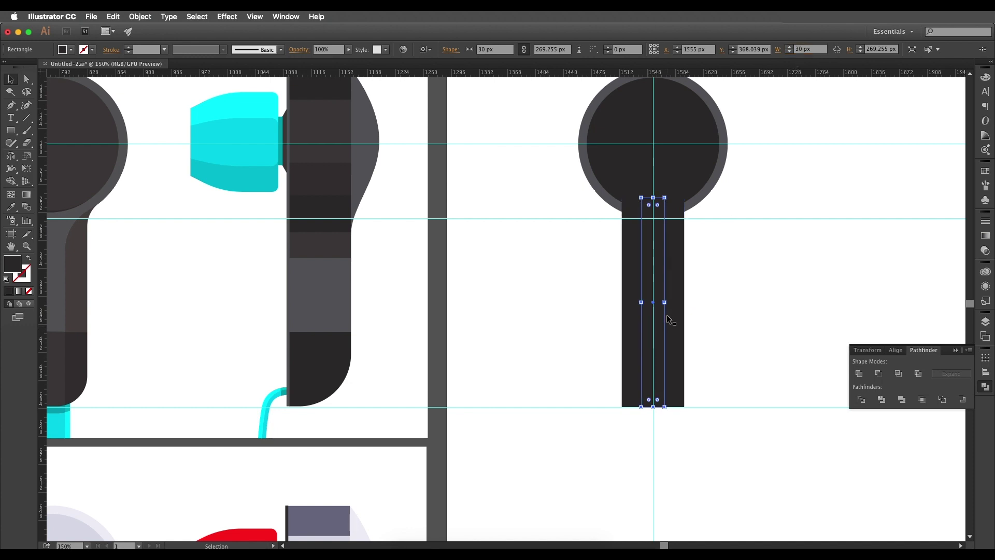
key("i")
left_click(702, 185)
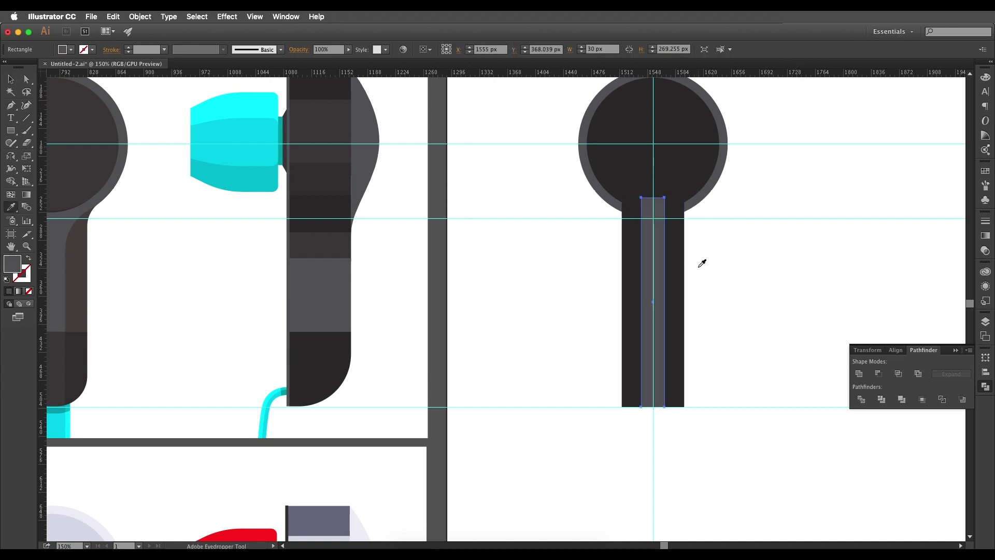
key("v")
- Set the gray center strip's width to 25 px
left_click(736, 320)
left_click_drag(737, 322, 773, 306)
key("super+equal")
left_click_drag(756, 267, 699, 292)
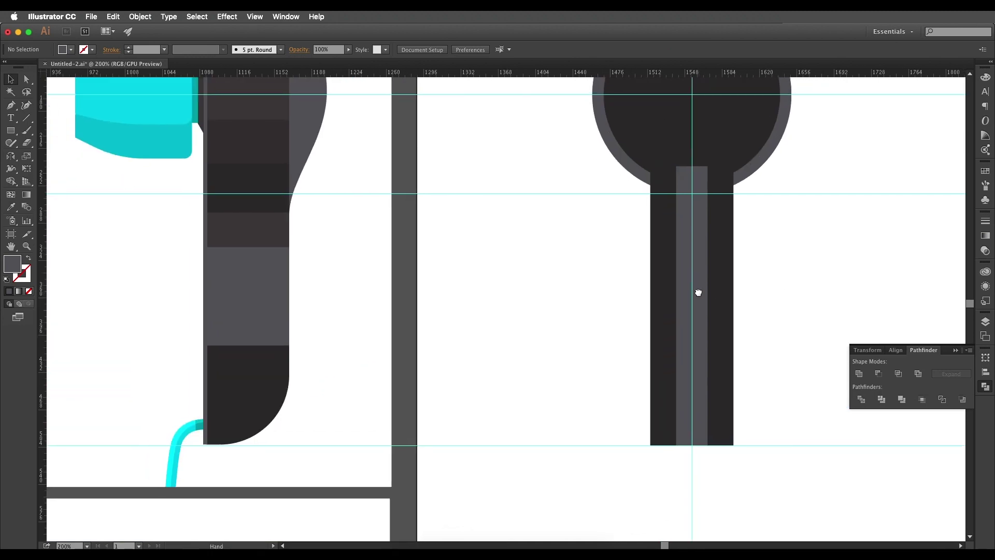
left_click(700, 279)
left_click(798, 49)
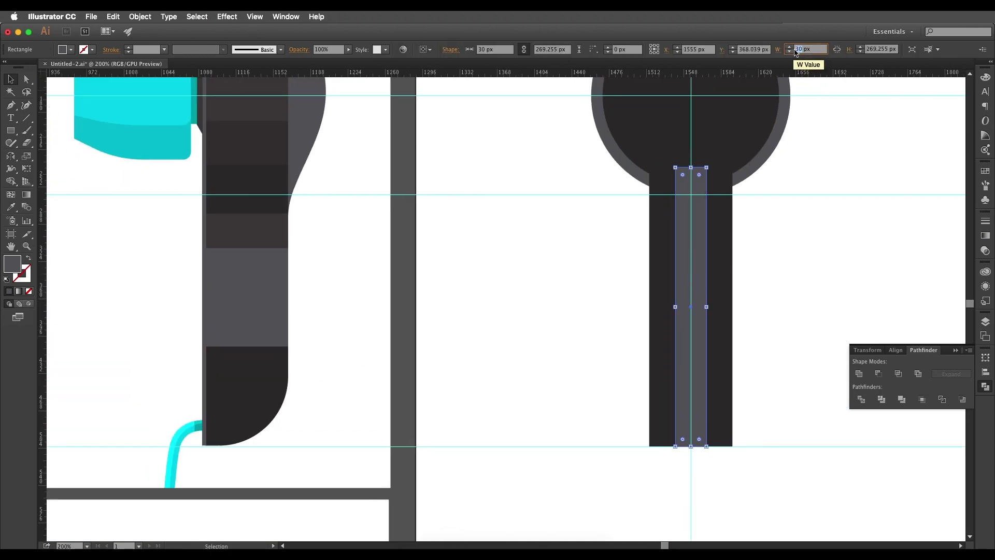
type("25")
key("Return")
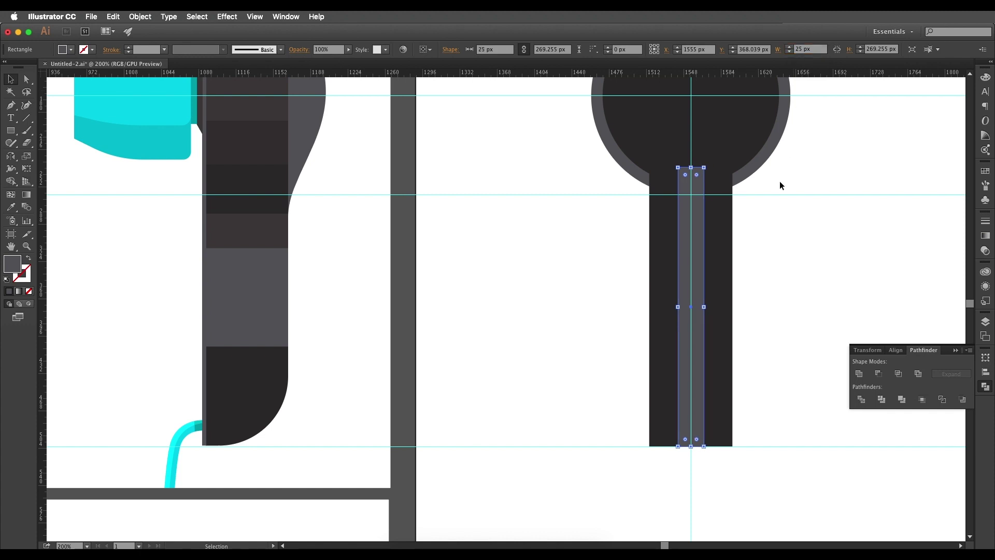
- Widen the gray center strip of the stem slightly
scroll(746, 277, "down", 2)
type("3")
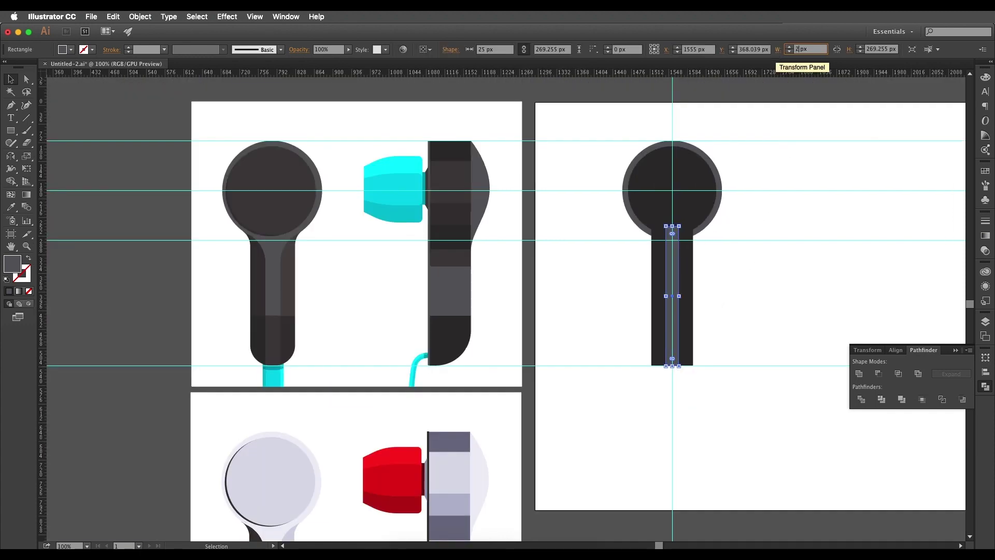
key("Return")
left_click(750, 340)
- Select both stem rectangles and send them to the back, behind the circles
scroll(733, 277, "left", 2)
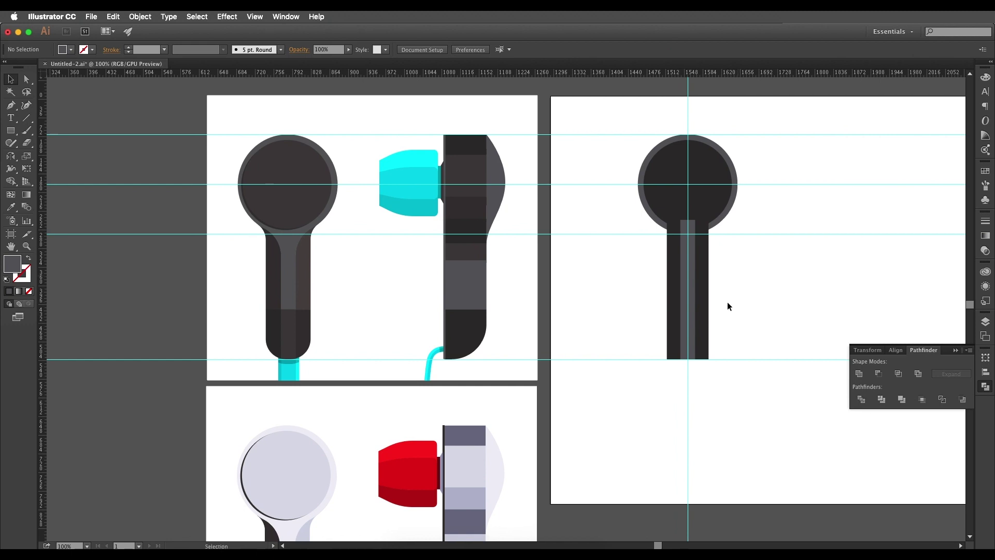
left_click_drag(728, 306, 657, 291)
left_click(740, 327)
left_click_drag(740, 327, 668, 404)
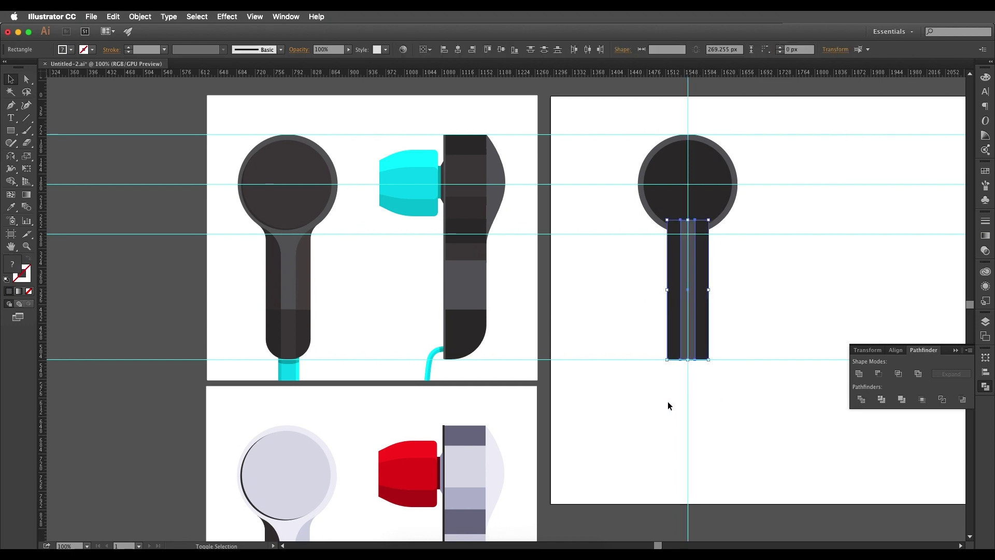
right_click(695, 280)
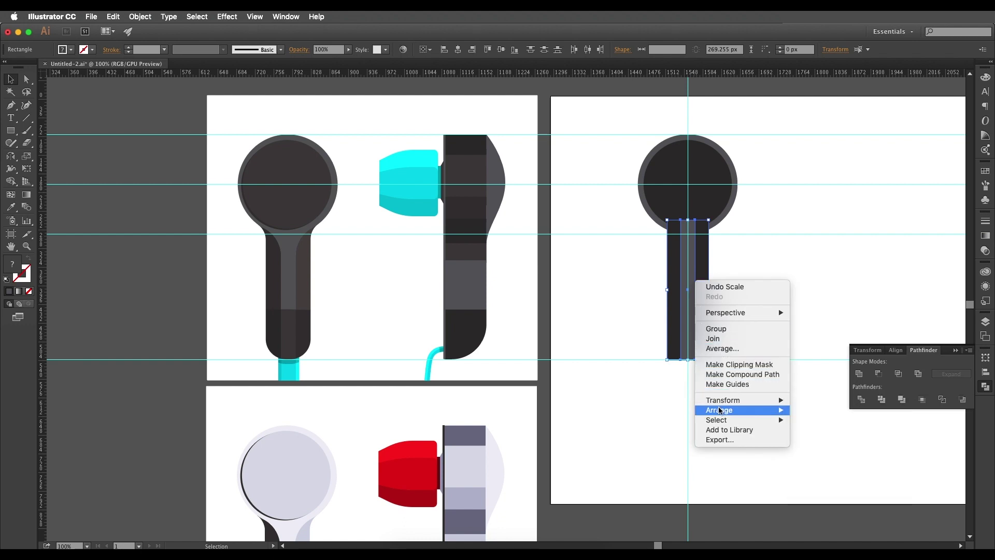
mouse_move(722, 410)
left_click(823, 439)
left_click(780, 227)
- Examine how the reference front-view earphone's round head joins its stem and compare it with the new drawing
left_click_drag(780, 227, 679, 258)
left_click_drag(508, 267, 562, 262)
left_click_drag(344, 247, 416, 271)
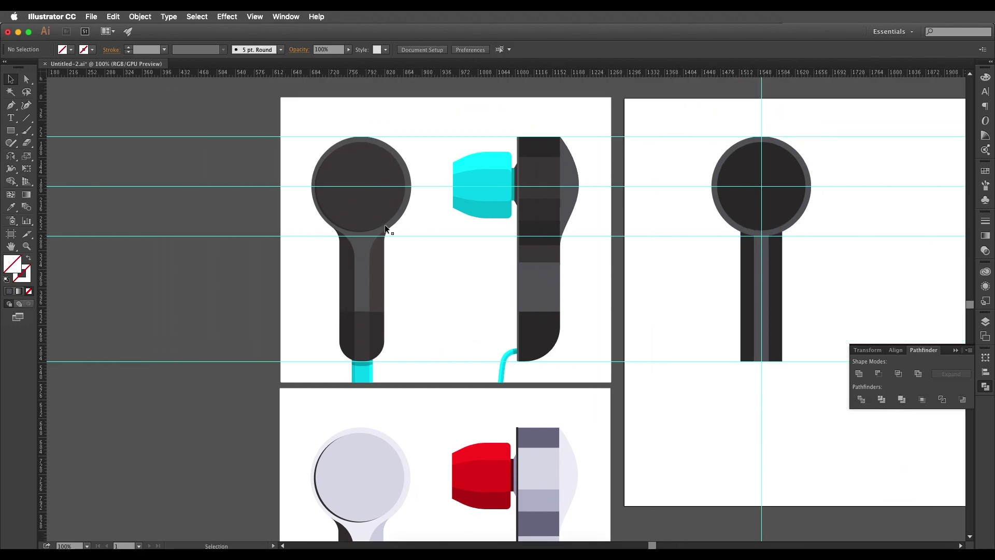
scroll(385, 228, "up", 2)
scroll(418, 277, "down", 4)
left_click_drag(555, 300, 294, 304)
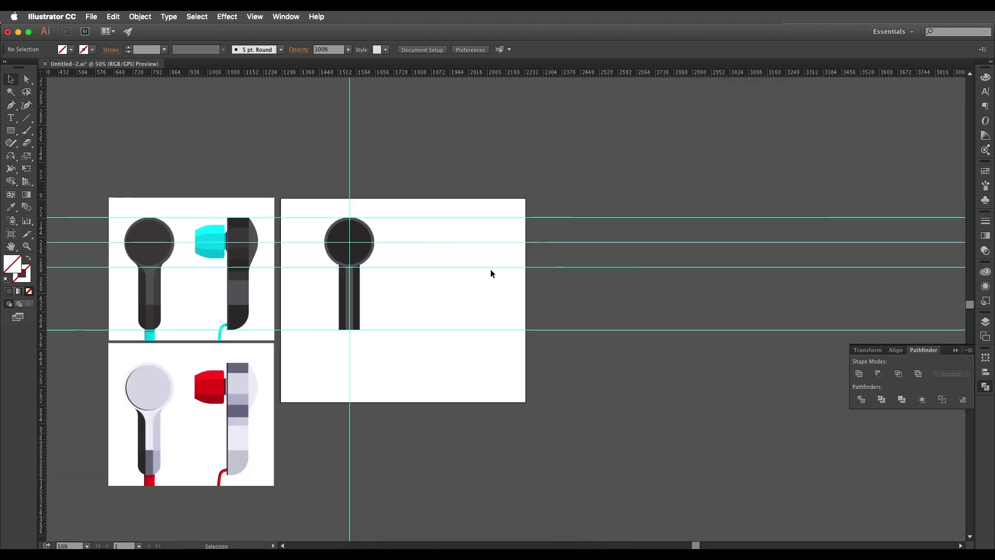
scroll(490, 269, "up", 2)
left_click_drag(272, 258, 403, 261)
scroll(403, 262, "up", 1)
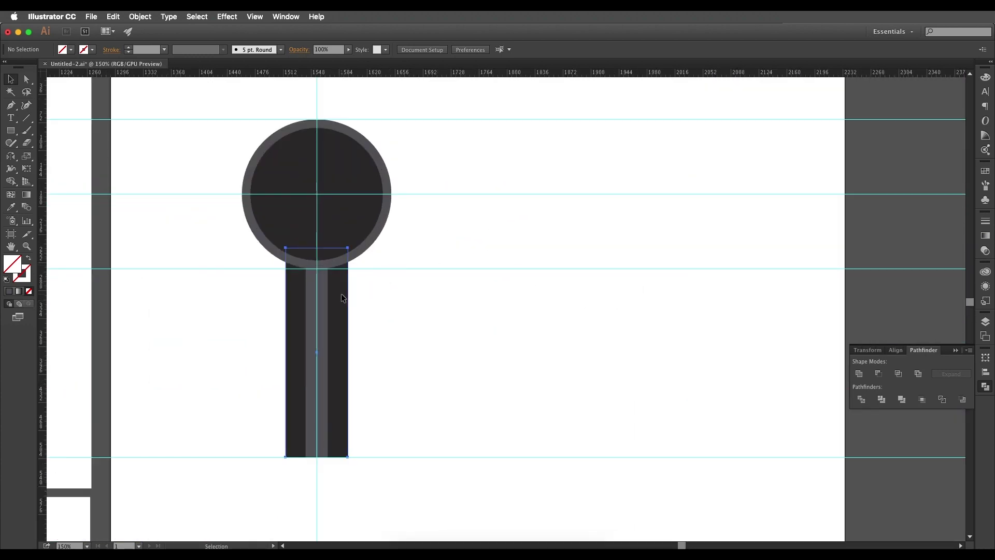
- Copy the large gray circle and the dark stem rectangle together horizontally to the empty area right of the original earphone
left_click(341, 293)
left_click(371, 243, "shift")
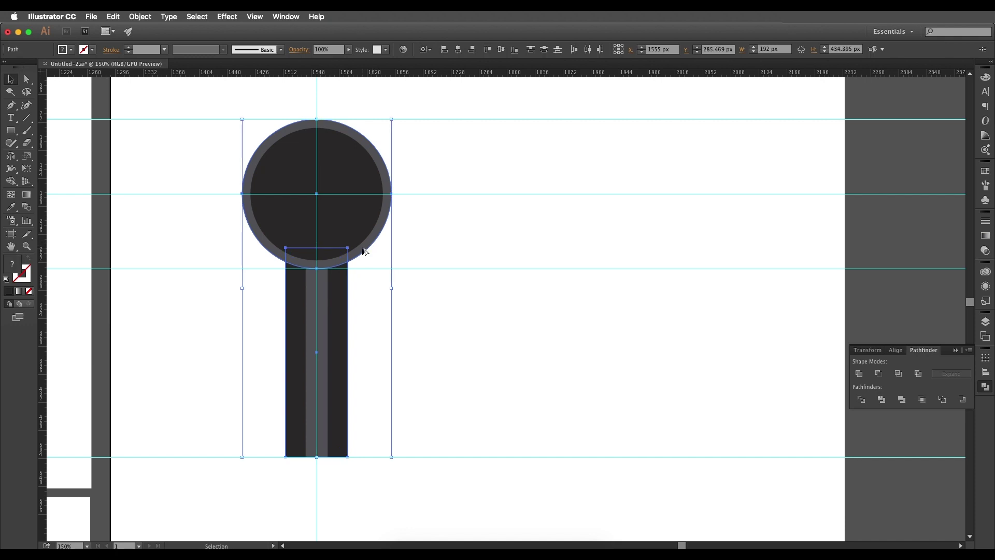
left_click_drag(367, 251, 585, 252)
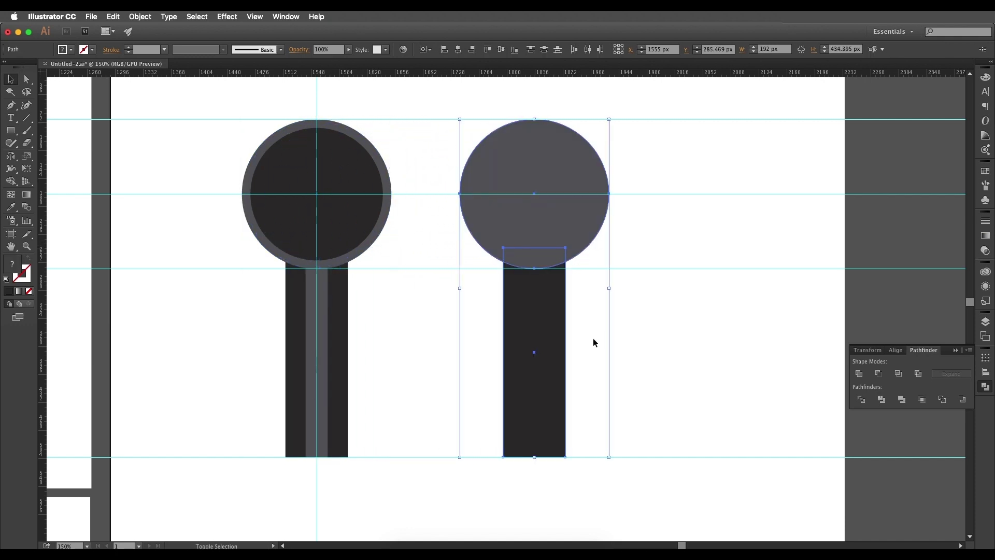
left_click(596, 335)
- Delete the original earphone's dark stem rectangle, keeping the gray center strip
scroll(607, 328, "left", 5)
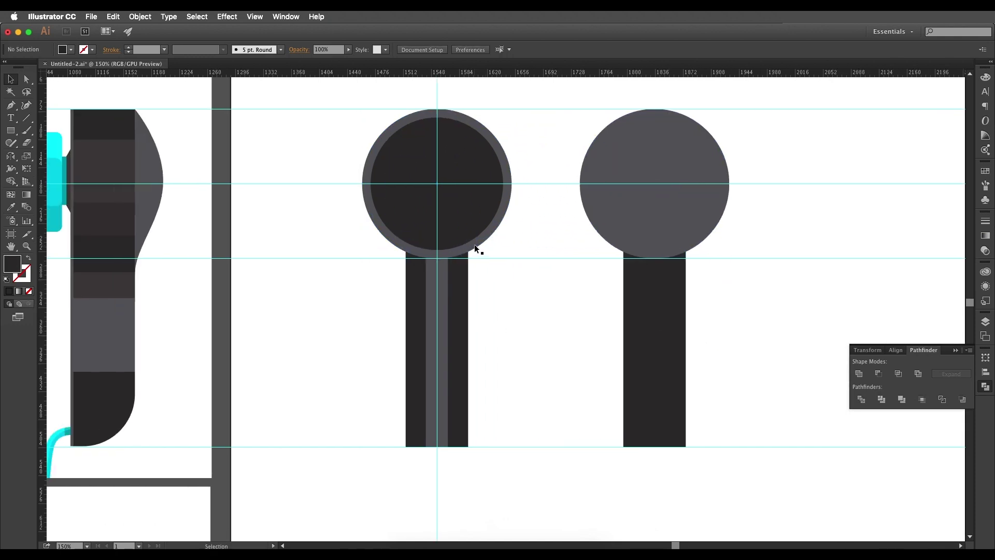
left_click(475, 249)
left_click(453, 311, "shift")
left_click(487, 300)
left_click(461, 304)
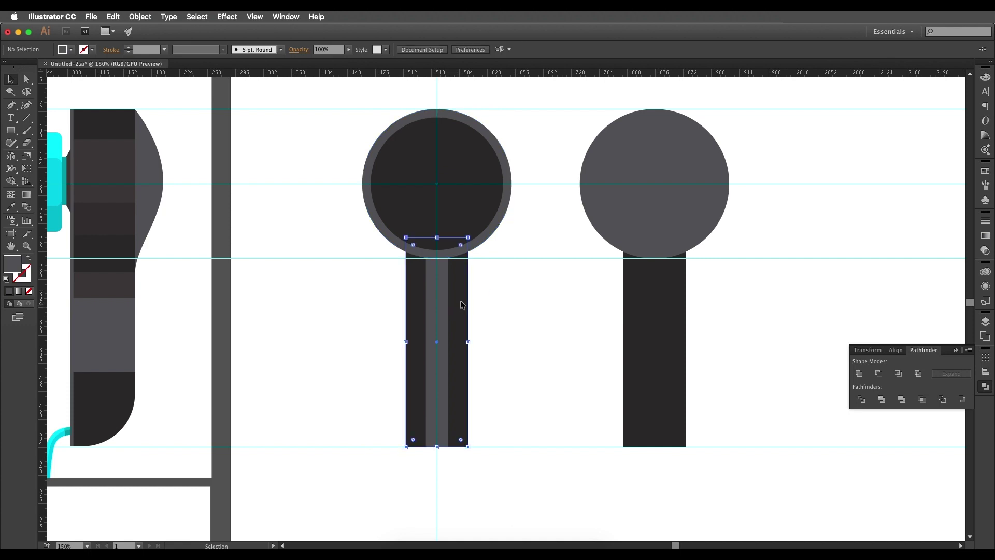
key("Delete")
- Try moving the original gray circle and center strip together away from the dark circle
left_click(441, 294)
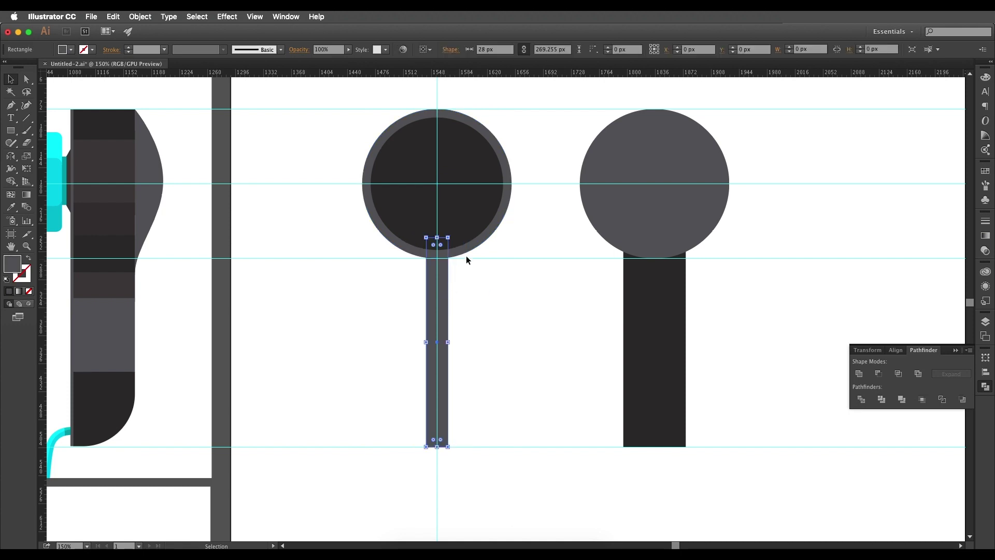
left_click(473, 249, "shift")
left_click_drag(475, 249, 340, 259)
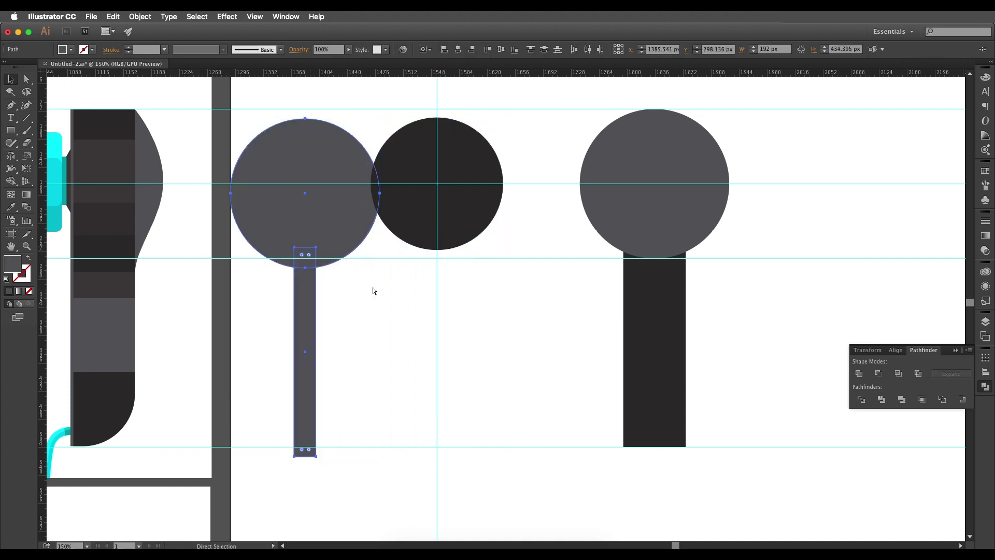
key("ctrl+z")
- Unite the copied gray circle and dark stem rectangle into a single shape with Pathfinder
left_click(646, 283)
scroll(652, 311, "up", 2)
scroll(652, 311, "right", 2)
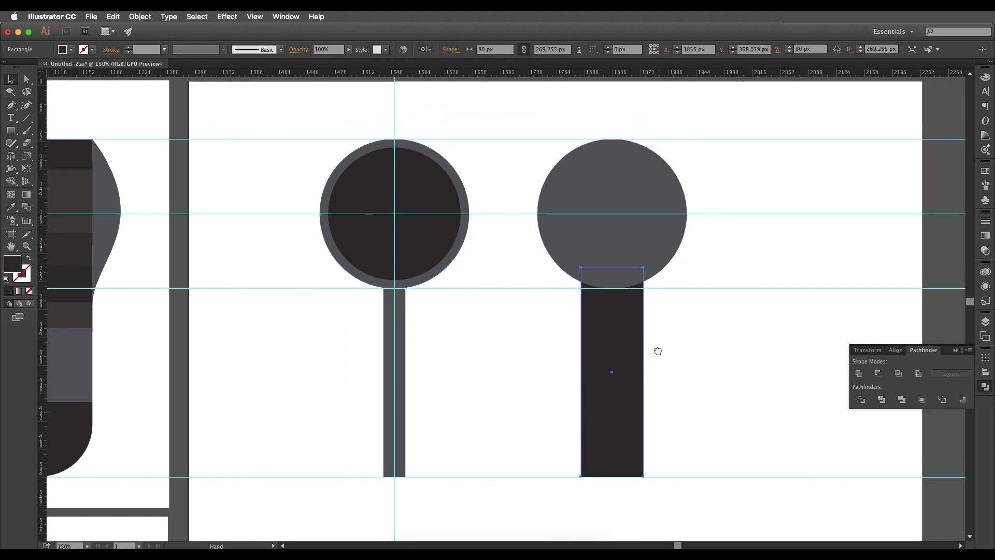
left_click(639, 241, "shift")
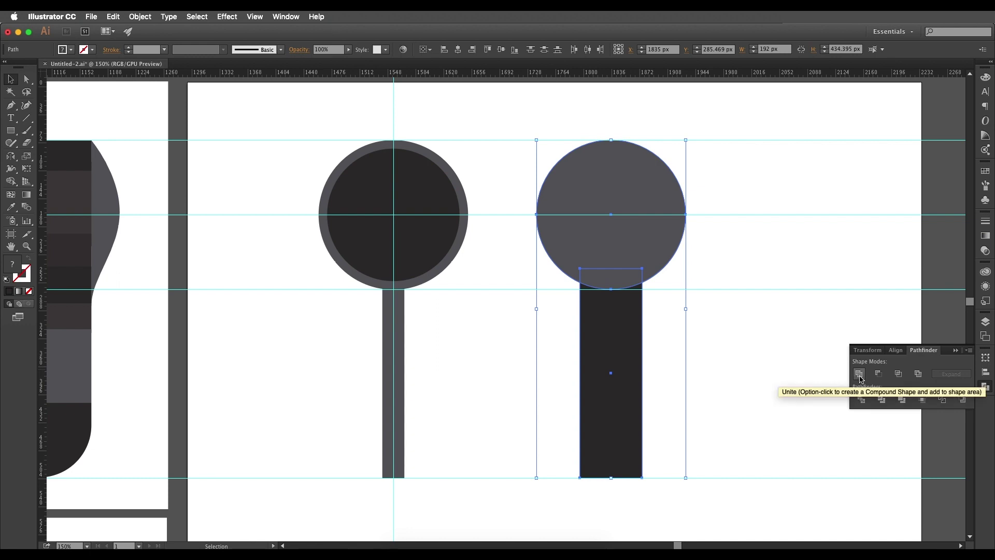
left_click(859, 374)
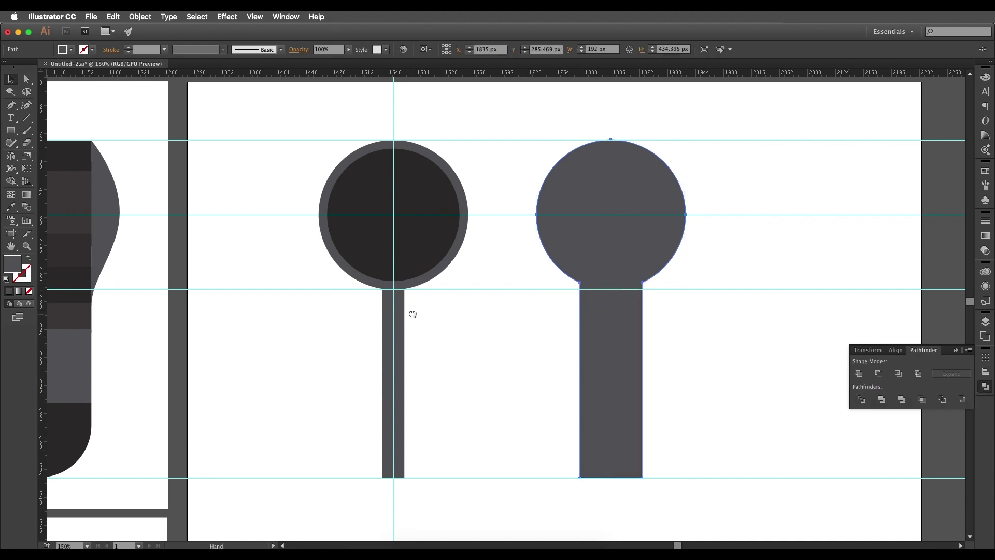
- Unite the original large gray circle and narrow center strip into a single shape
scroll(631, 278, "left", 3)
left_click(459, 305)
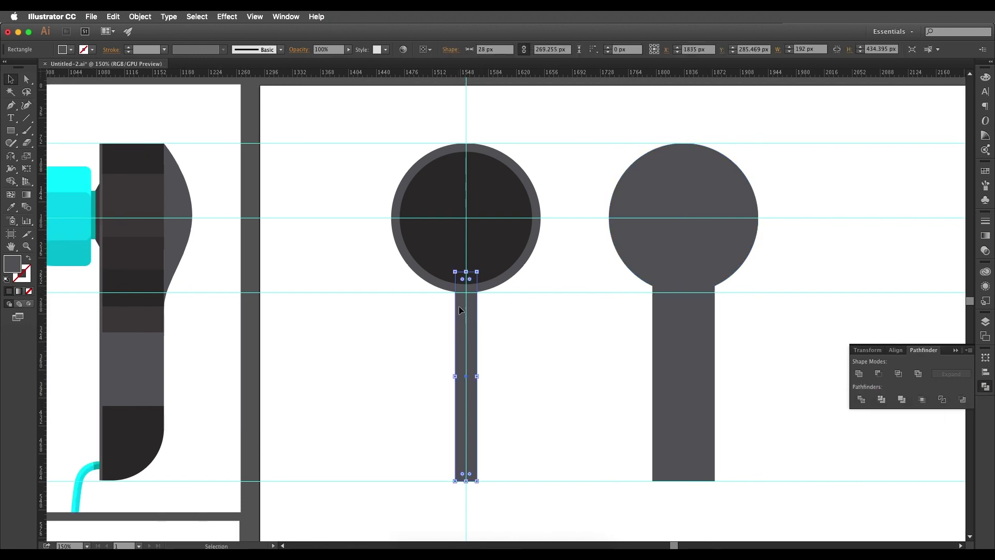
left_click(436, 284, "shift")
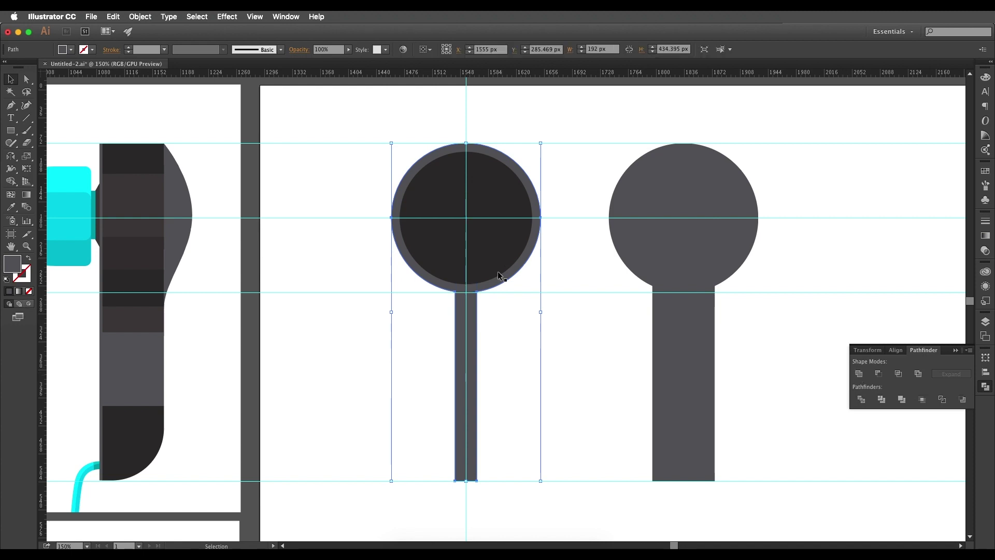
left_click(527, 348)
- Round both corners where the wide copy's head meets its stem, following the reference's short curved transition
left_click_drag(561, 353, 469, 343)
left_click(573, 284)
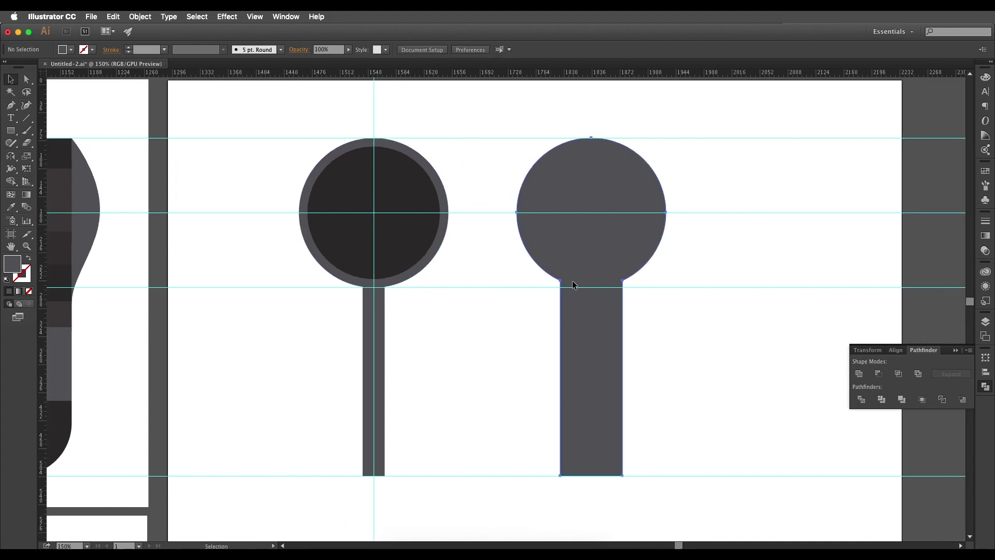
scroll(350, 301, "left", 10)
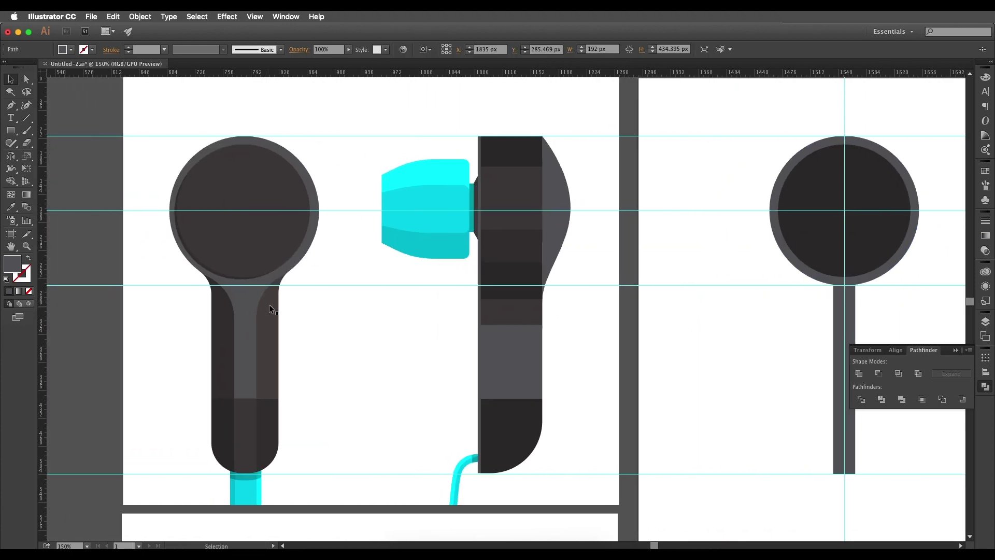
scroll(528, 343, "right", 10)
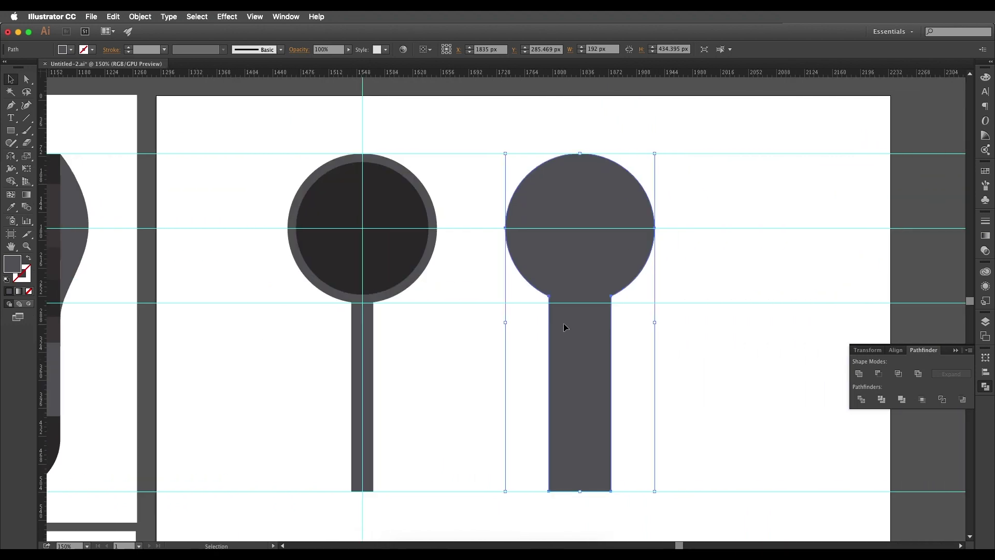
left_click_drag(27, 79, 58, 83)
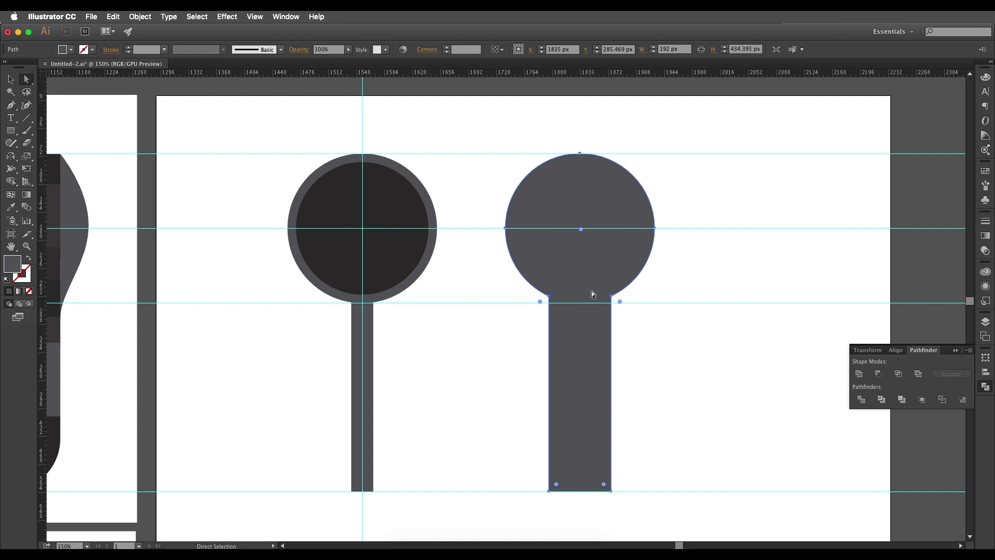
left_click(549, 297)
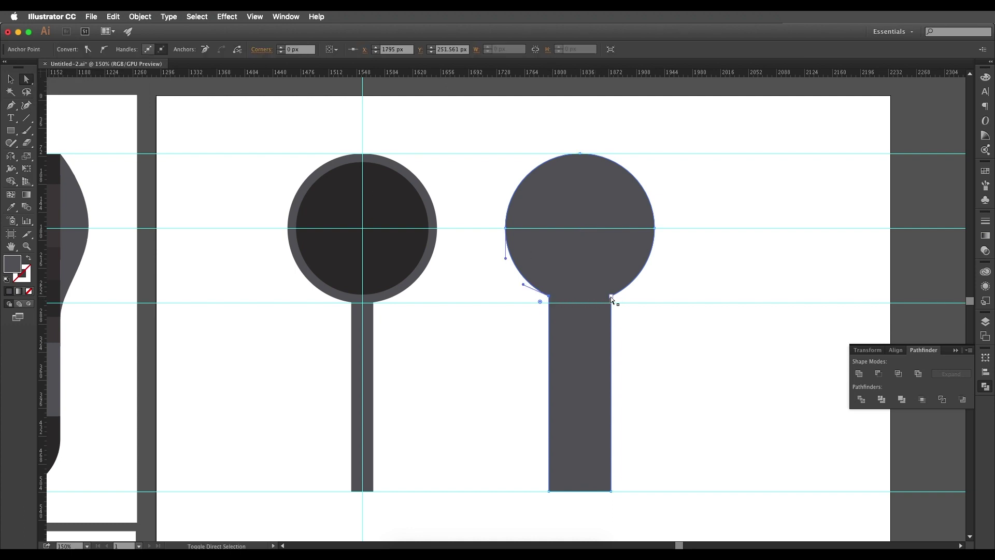
left_click(610, 297, "shift")
left_click_drag(622, 305, 632, 324)
- Round both corners where the original gray head meets its narrow stem to a radius of about 91 px
scroll(589, 317, "left", 5)
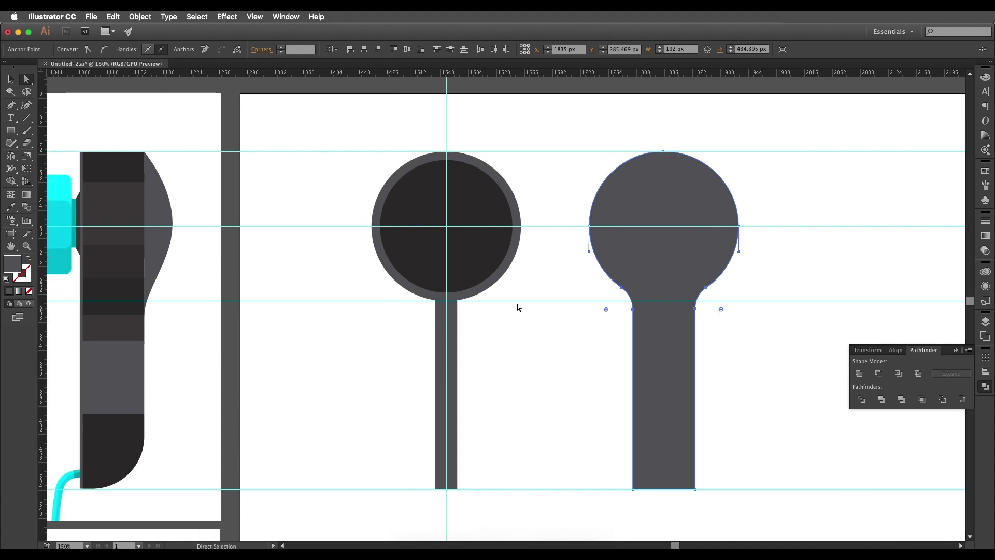
left_click(457, 301)
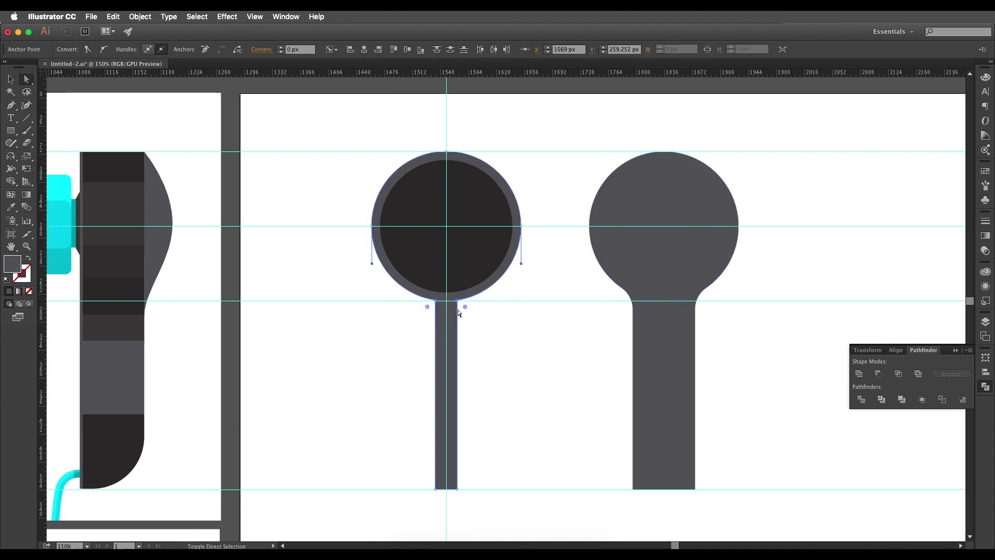
left_click_drag(466, 311, 516, 374)
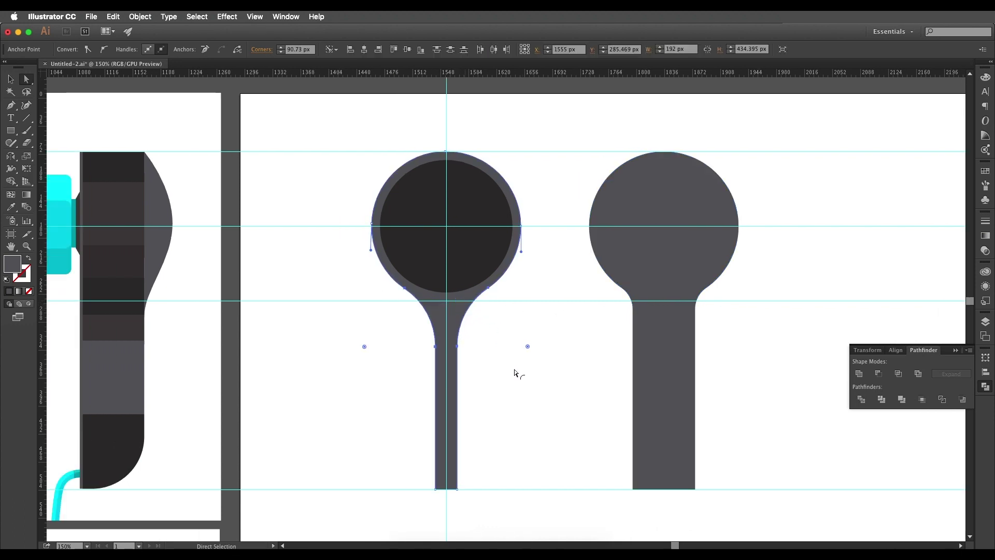
key("v")
- Move the wide gray head-and-stem shape onto the original earphone, aligned with the vertical guide
scroll(393, 240, "left", 8)
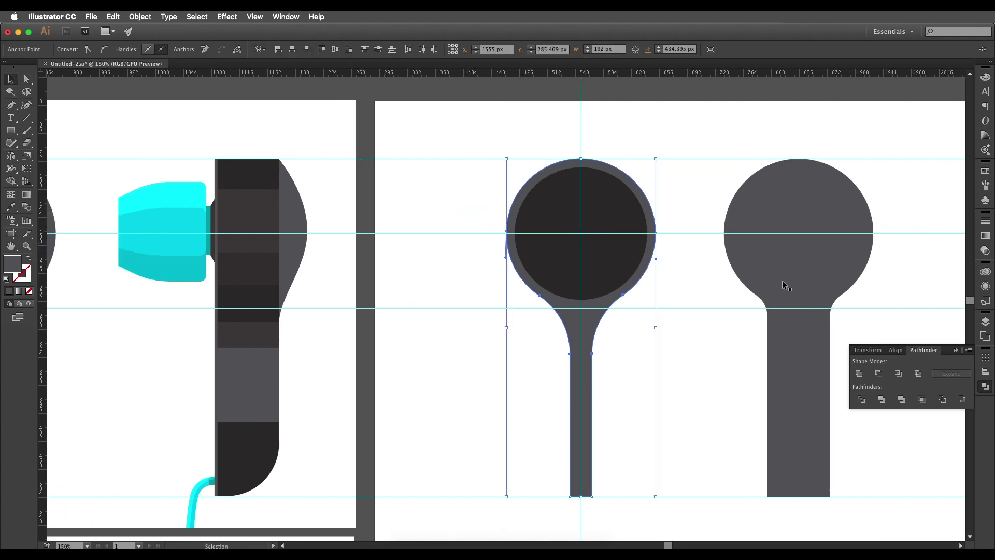
left_click(762, 280)
left_click_drag(775, 273, 558, 278)
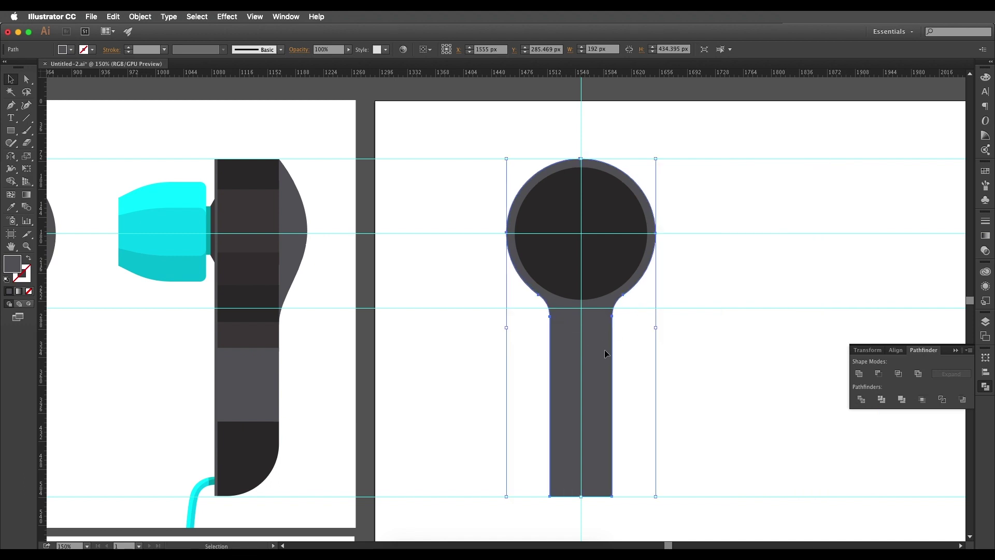
- Fill the wide head-and-stem shape with the dark color sampled from the inner circle
key("i")
left_click(573, 277)
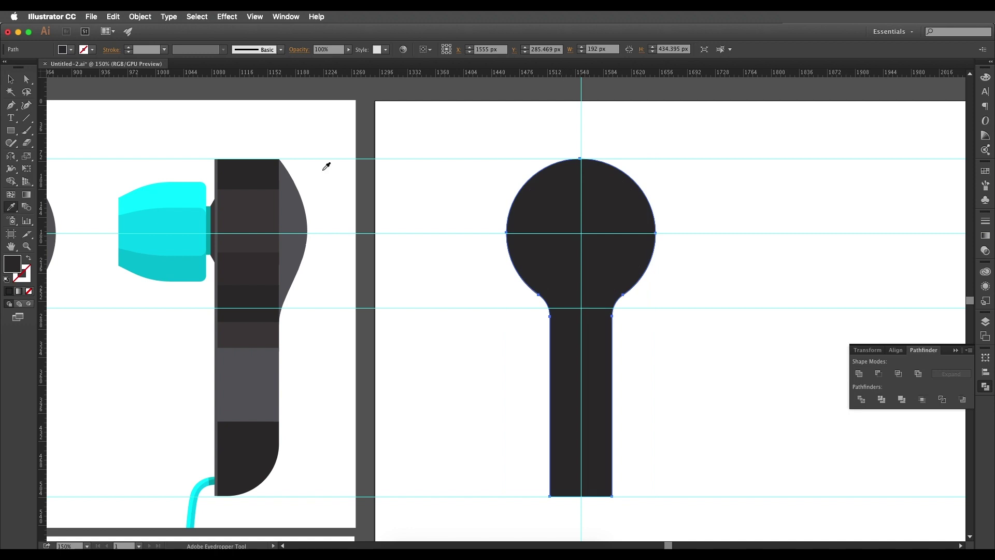
left_click(10, 78)
left_click(671, 475)
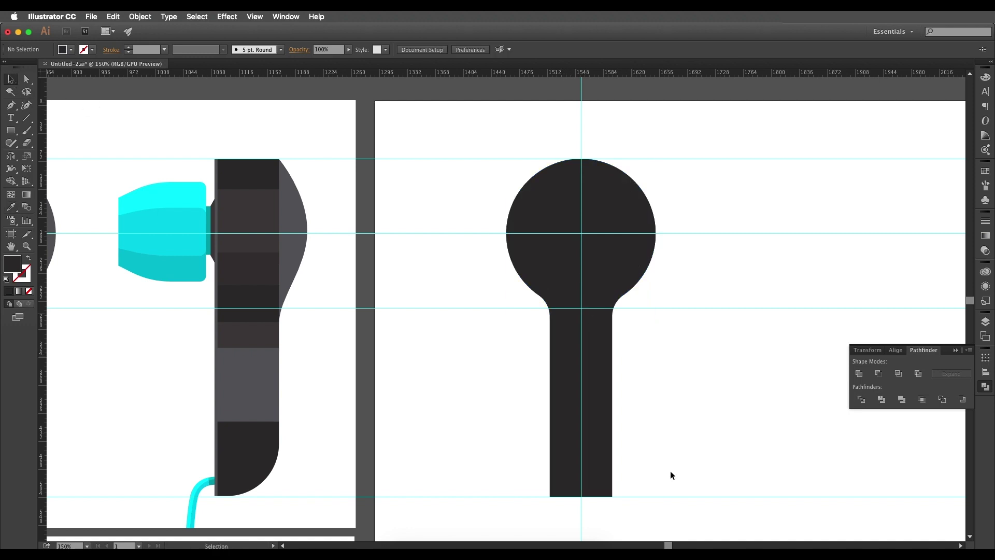
- Select all the stacked earphone shapes with the vertical guide and align their horizontal centers
left_click_drag(668, 503, 498, 131)
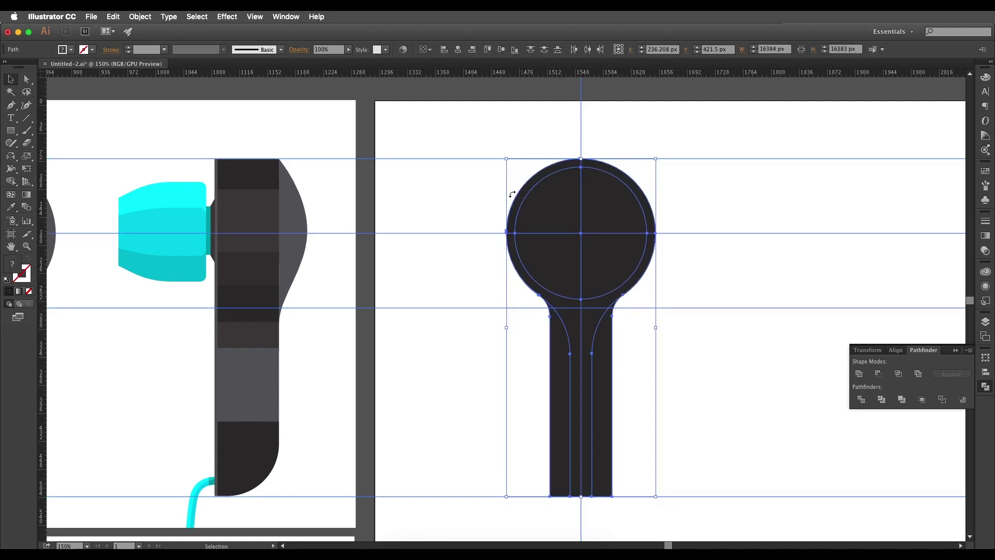
left_click_drag(717, 520, 725, 127)
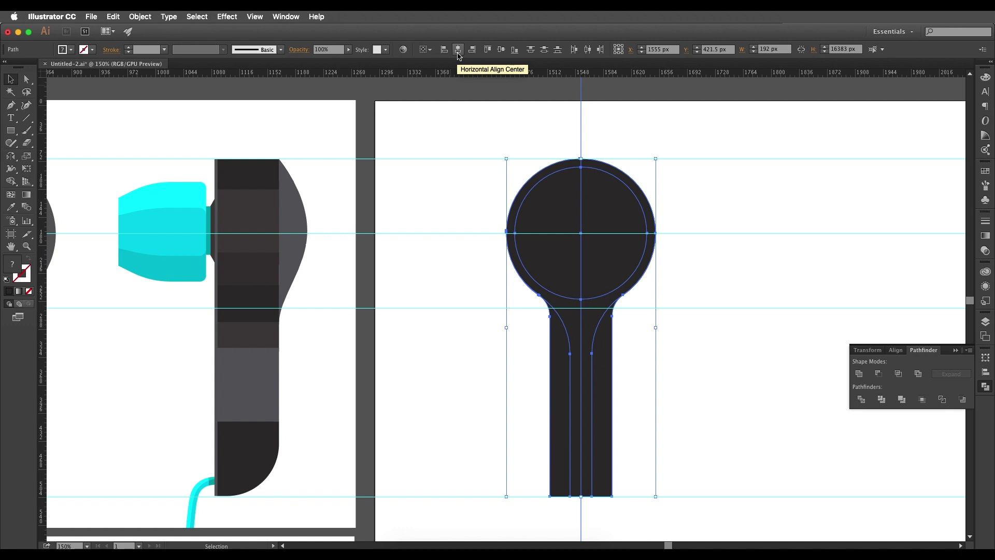
left_click(458, 49)
left_click(660, 418)
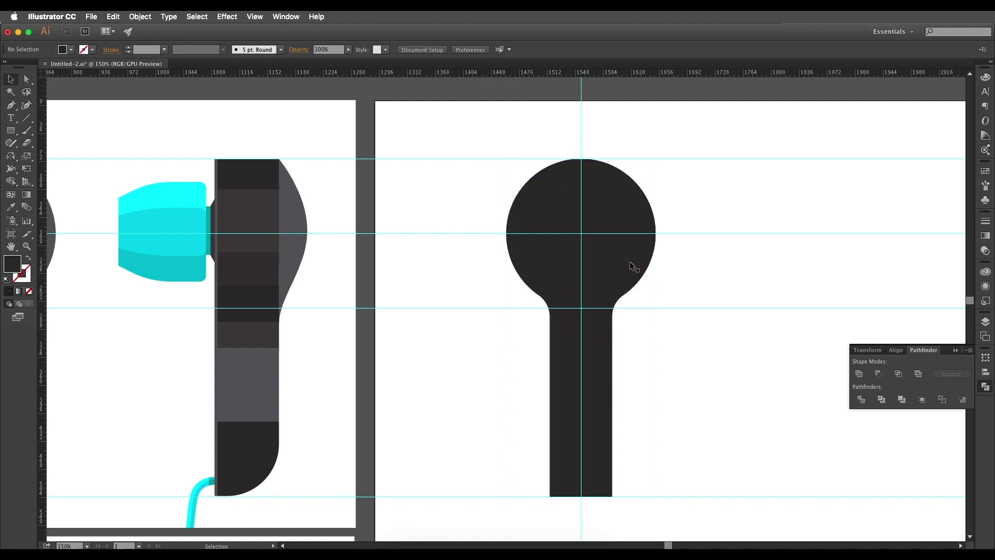
- Move the inner circle and wide dark shape apart sideways, and realign all earphone shapes and the vertical guide on their horizontal centers
left_click_drag(601, 288, 636, 288)
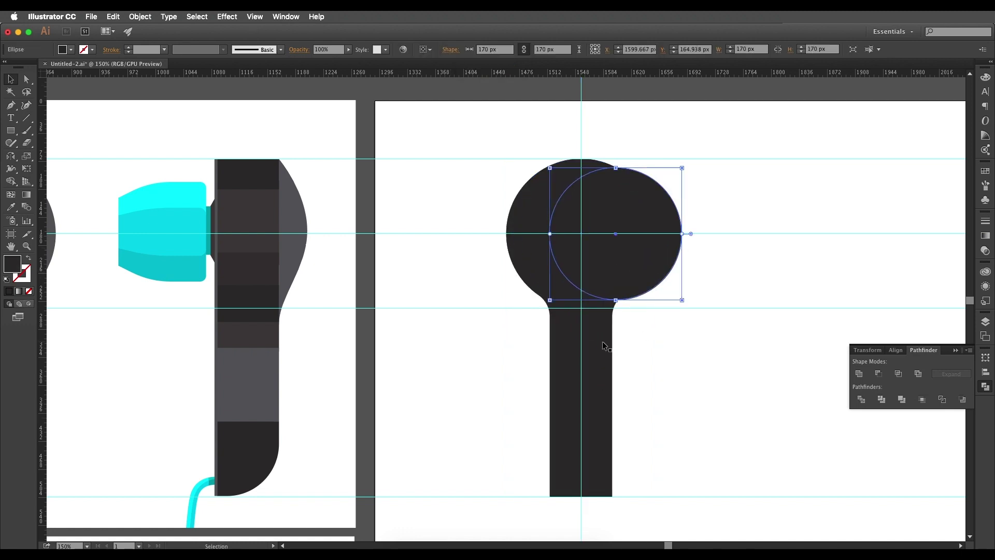
left_click_drag(590, 356, 542, 352)
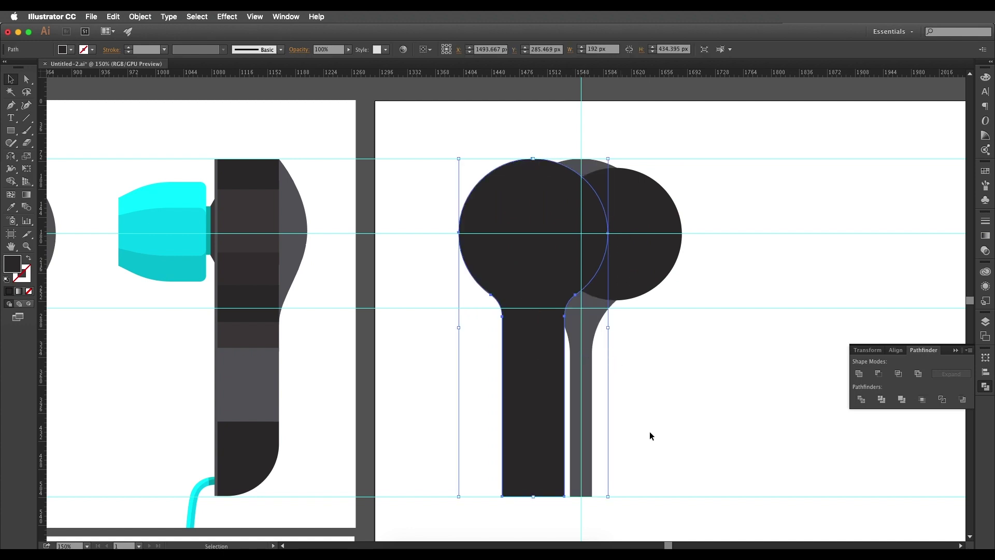
left_click_drag(667, 513, 477, 148)
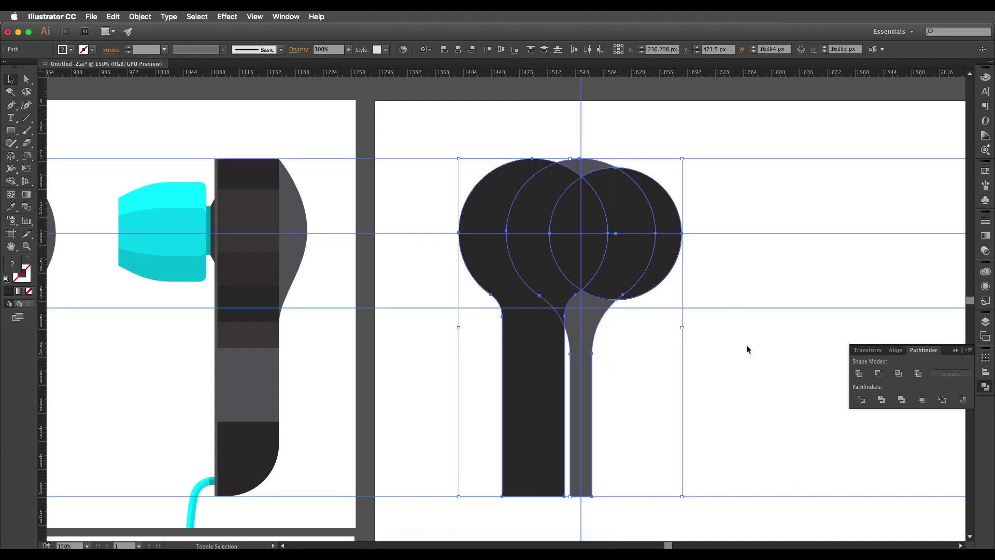
left_click_drag(746, 350, 767, 109)
scroll(402, 481, "down", 2)
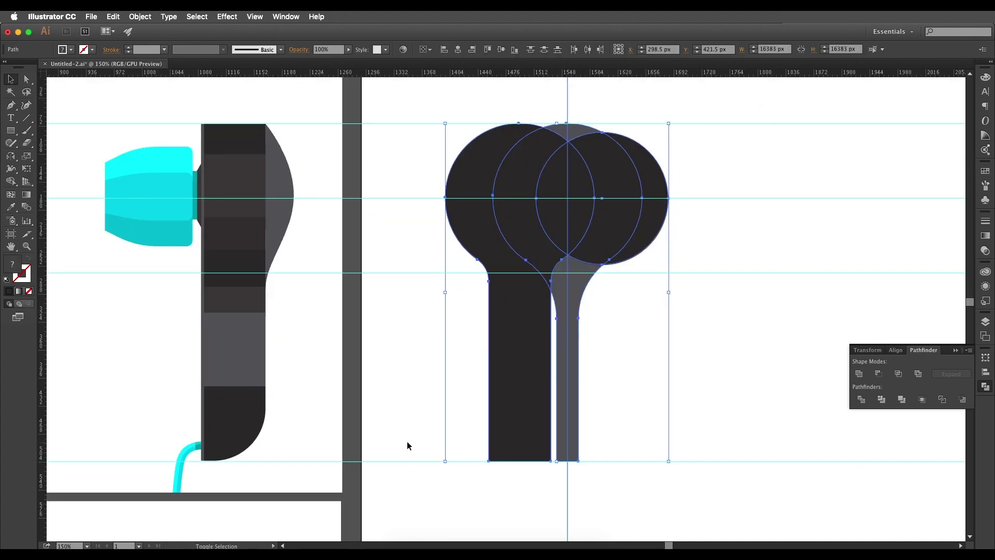
scroll(736, 435, "up", 2)
scroll(736, 435, "right", 2)
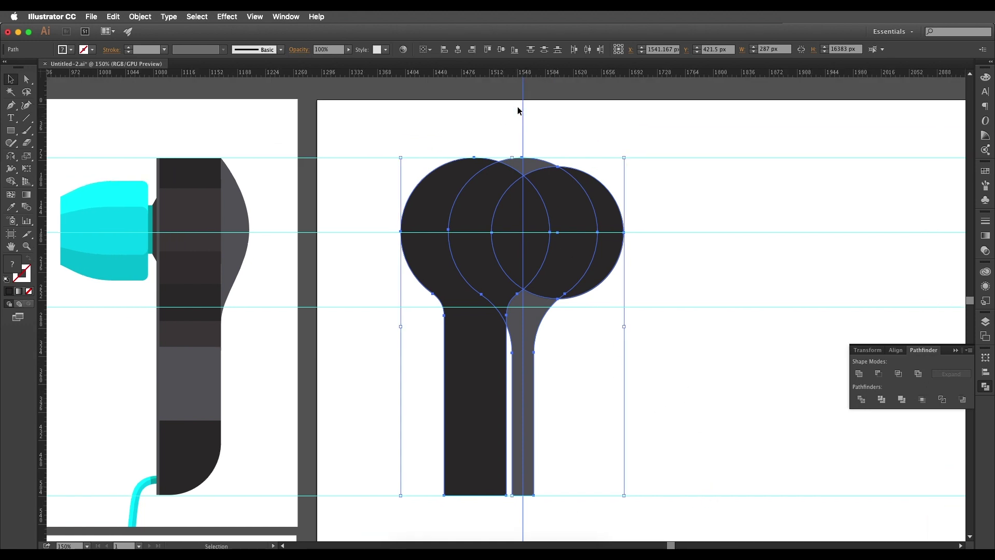
left_click(458, 50)
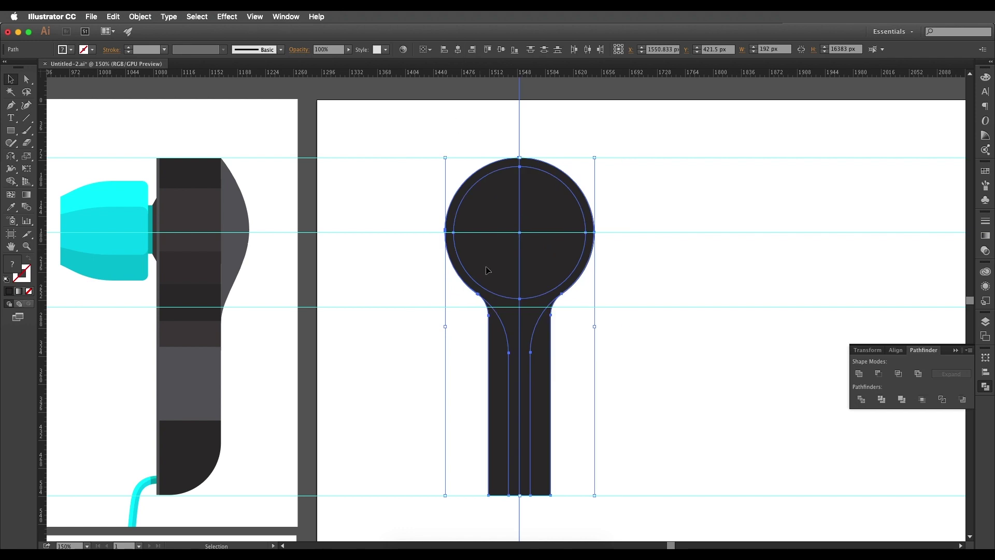
left_click(611, 373)
- Send the wide dark head-and-stem shape to the back, behind the gray shape and inner circle
scroll(616, 357, "down", 2)
scroll(617, 357, "left", 1)
left_click(545, 378)
right_click(550, 372)
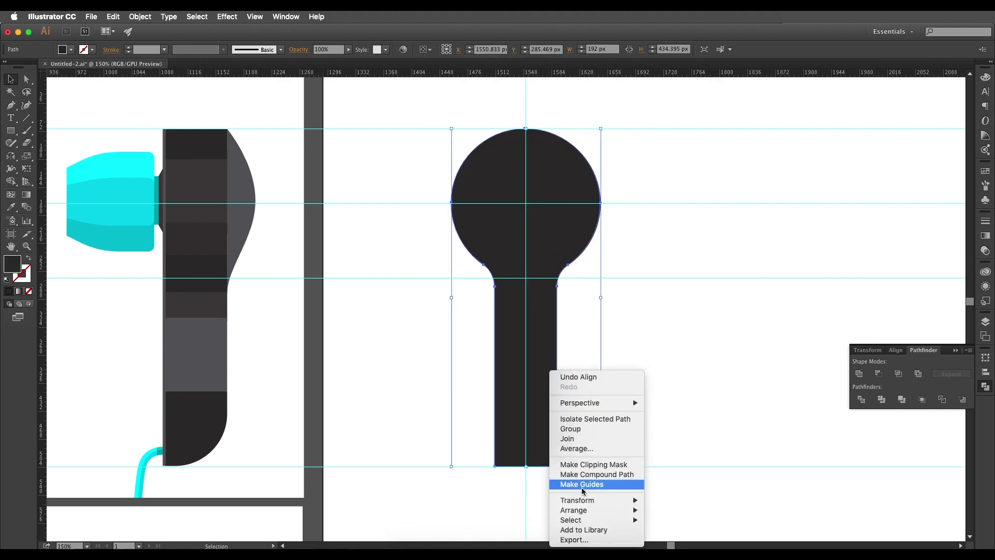
mouse_move(591, 510)
left_click(660, 525)
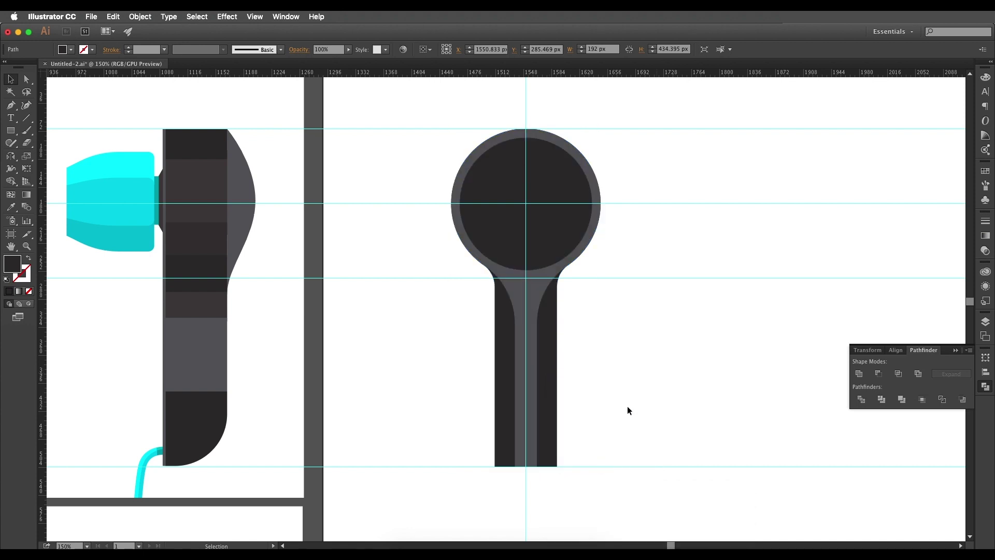
- Select the gray head-and-strip shape and compare its curved stem transition with the reference front view
left_click(535, 391)
left_click(552, 243)
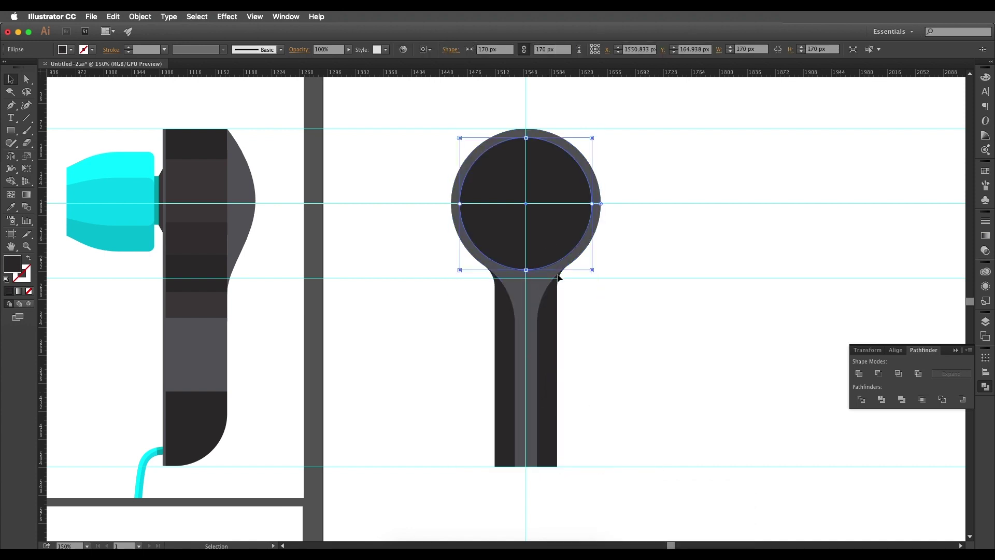
left_click(557, 316)
scroll(565, 321, "left", 1)
left_click(542, 306)
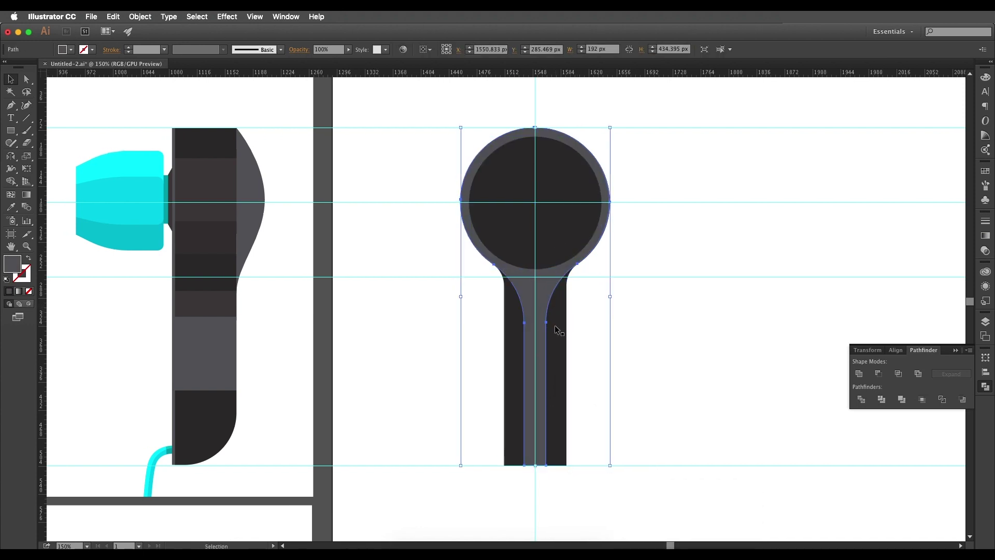
scroll(596, 324, "left", 10)
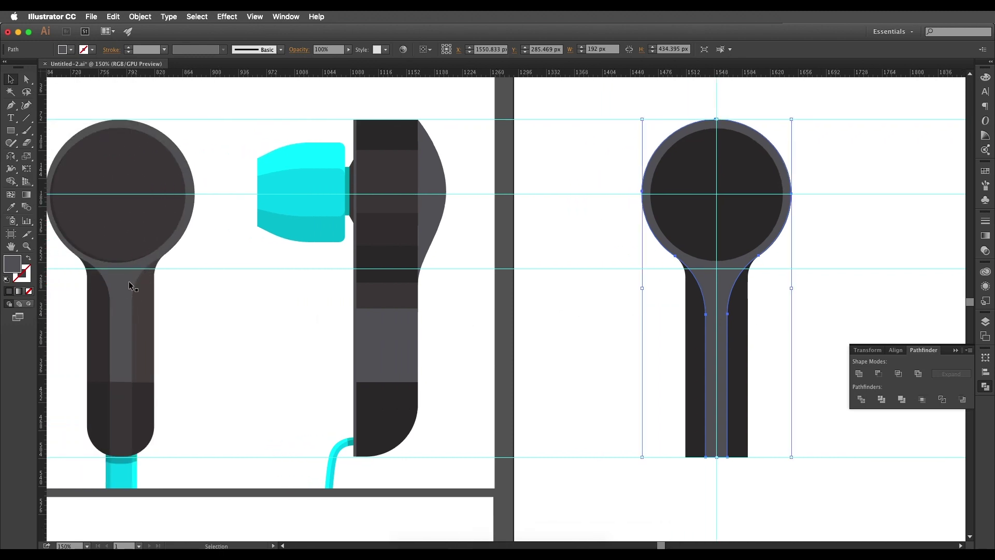
- Tighten the curved corners where the gray shape's narrow strip flares into the head
scroll(389, 305, "right", 4)
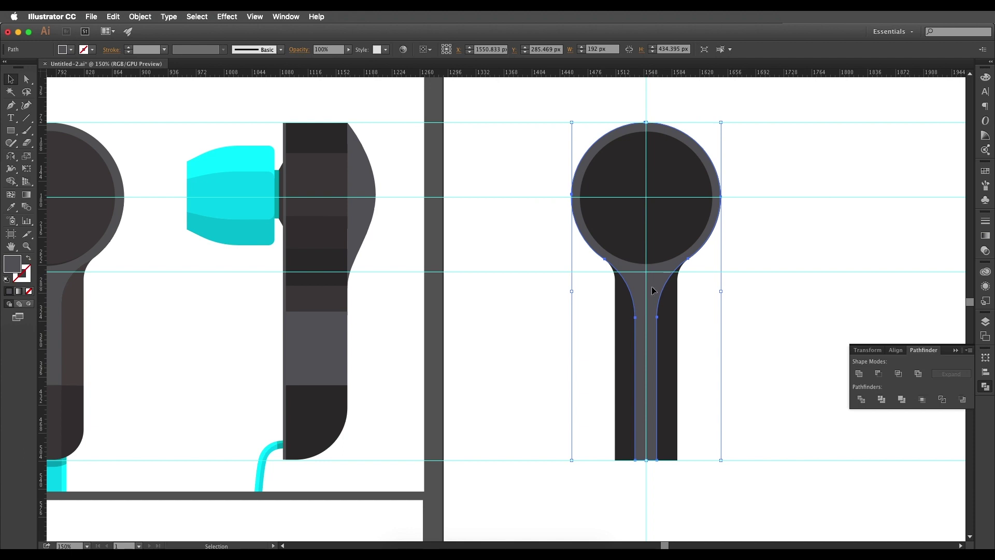
left_click(26, 79)
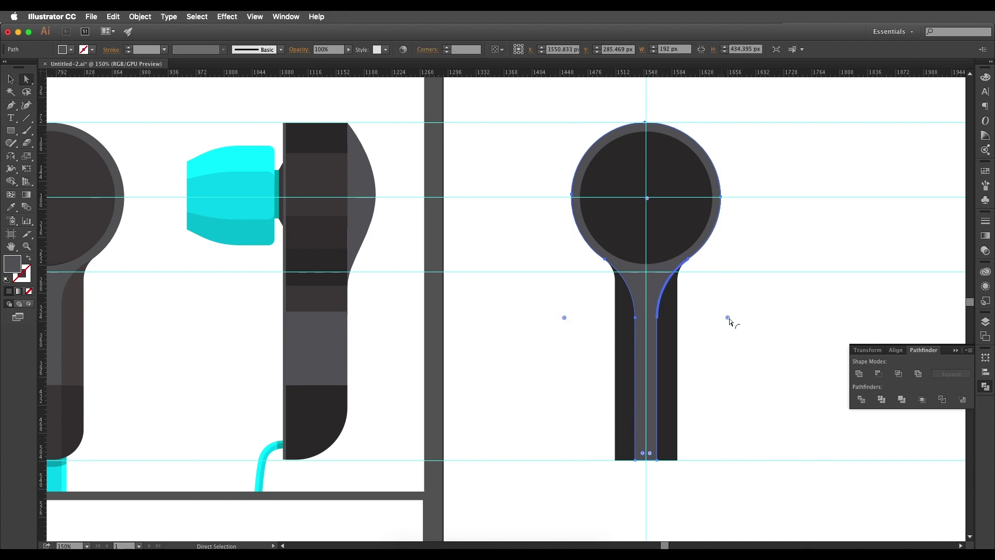
left_click_drag(727, 317, 710, 310)
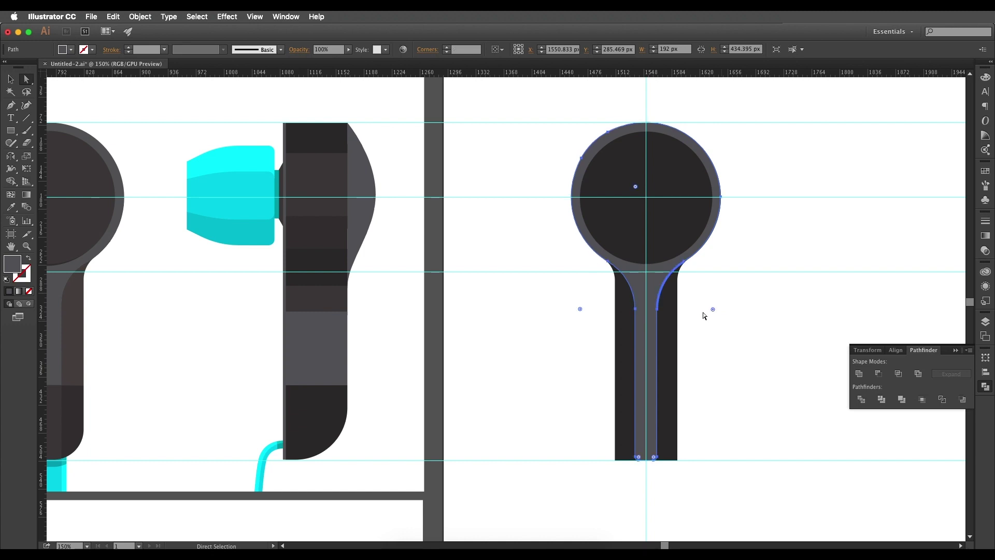
- Select the wide dark head-and-stem shape and adjust its corner rounding where the stem meets the head
left_click(680, 282)
left_click(676, 314)
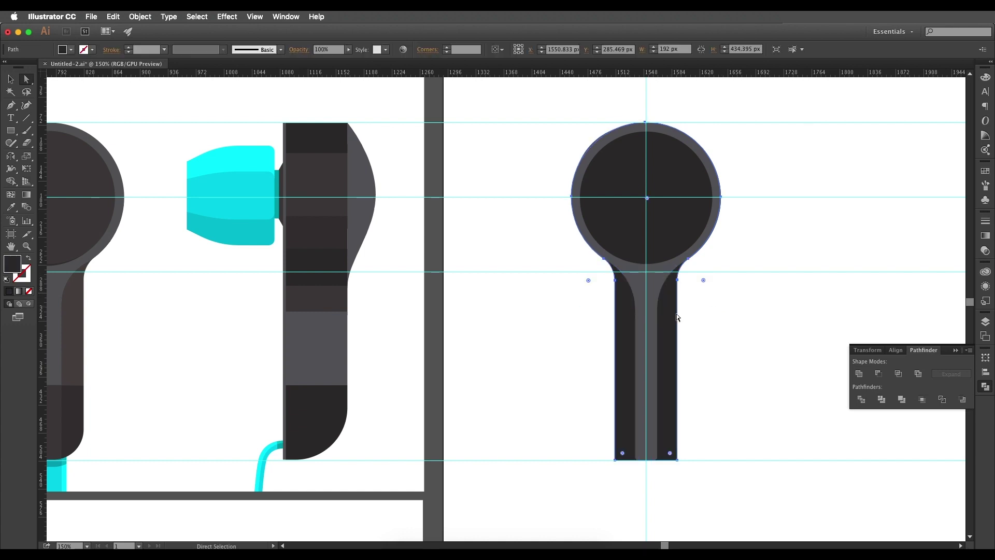
left_click_drag(704, 281, 708, 288)
- Round the two bottom corners of the wide dark stem to their maximum radius, forming a semicircular end
key("super+minus")
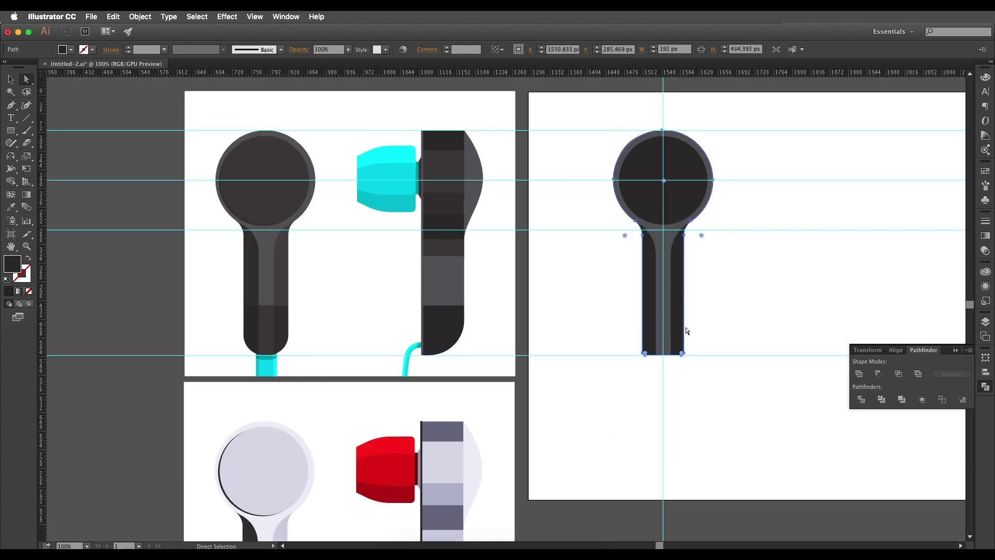
scroll(685, 337, "up", 4)
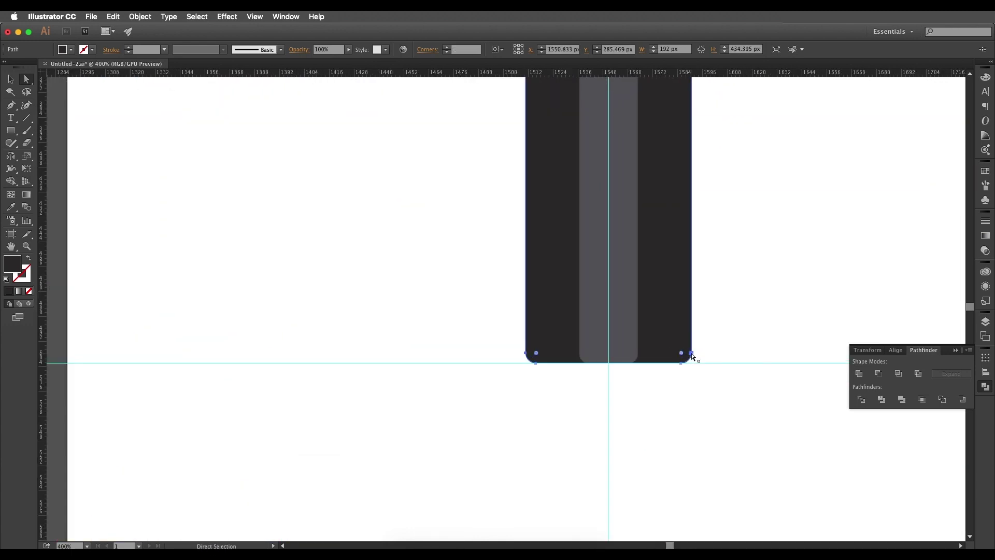
left_click(692, 355)
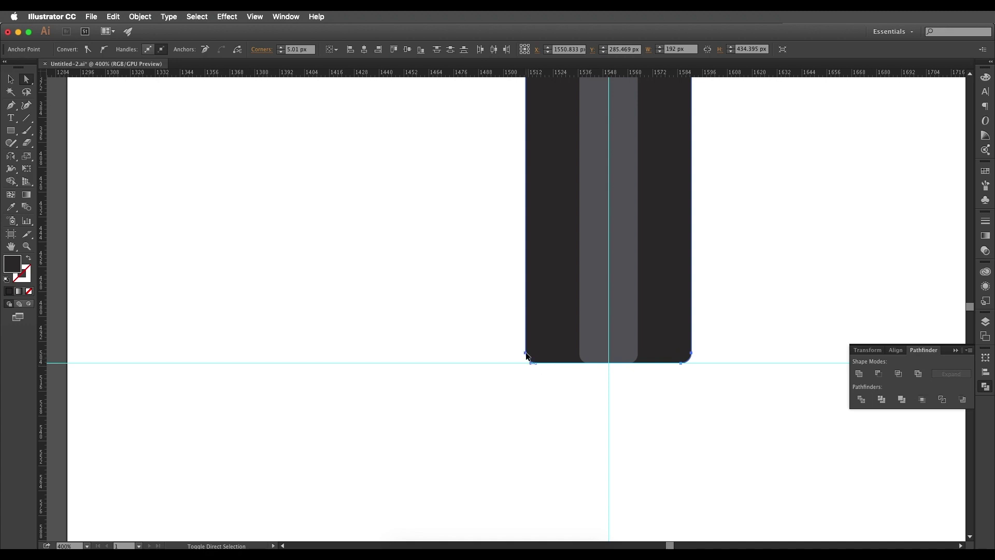
left_click_drag(536, 356, 600, 263)
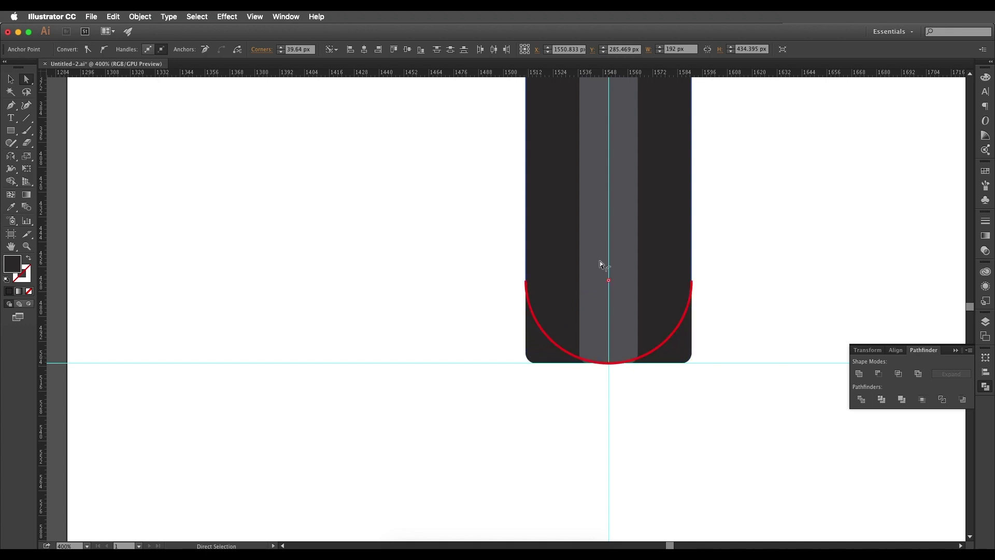
left_click_drag(665, 183, 697, 148)
- Compare the earphone's rounded stem and its layers with the reference front view
scroll(675, 290, "down", 5)
left_click(784, 284)
left_click_drag(655, 242, 655, 249)
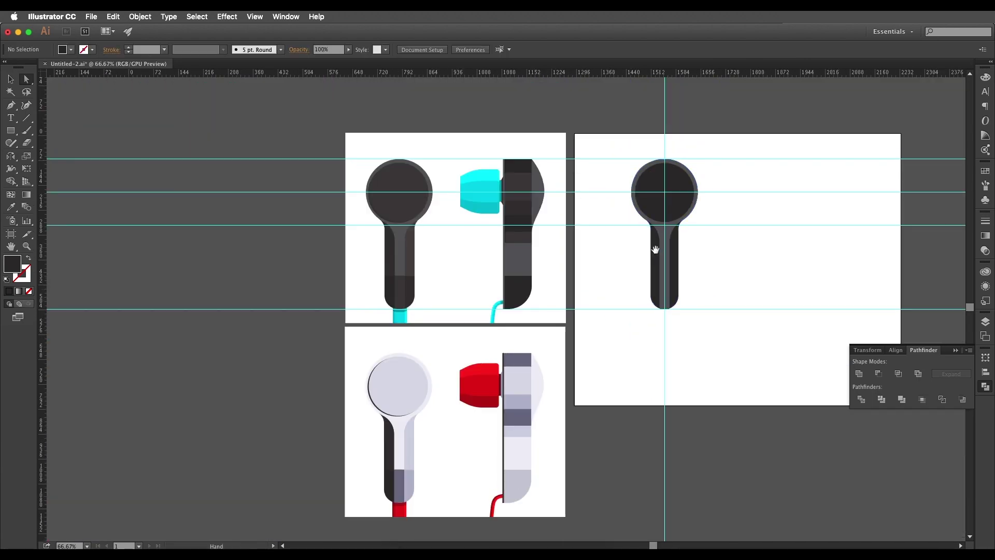
scroll(434, 277, "up", 3)
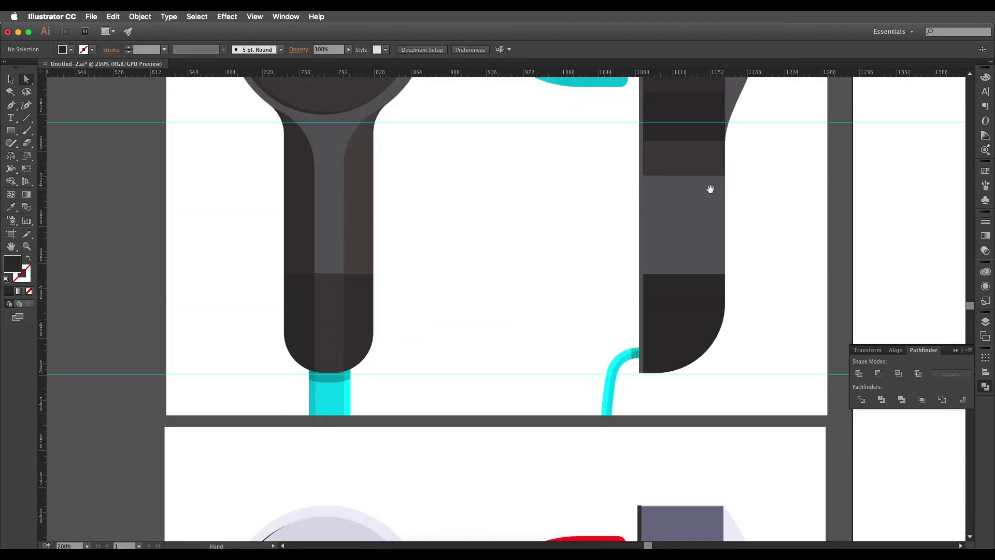
scroll(711, 189, "right", 15)
scroll(711, 190, "up", 4)
left_click_drag(695, 380, 669, 409)
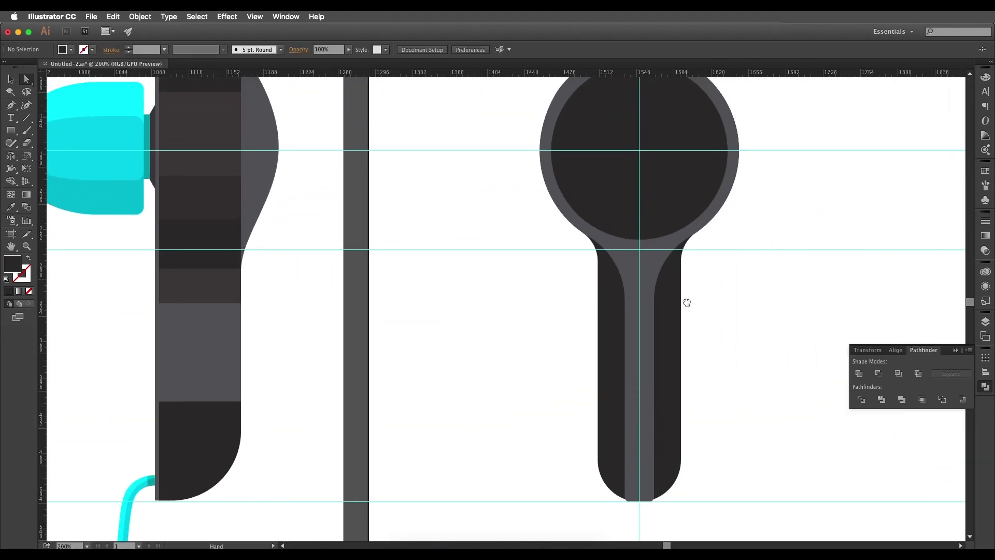
- Extend the bottom edge of the gray head-and-strip shape straight down past the rounded dark stem end
key("v")
left_click(646, 399)
left_click_drag(655, 461, 654, 305)
scroll(646, 343, "up", 4)
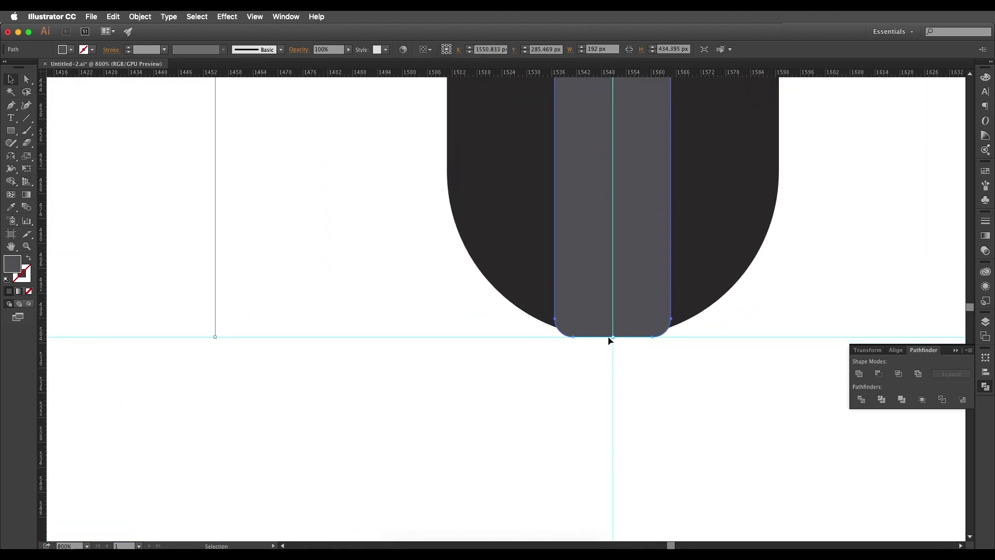
left_click(26, 78)
scroll(673, 332, "right", 2)
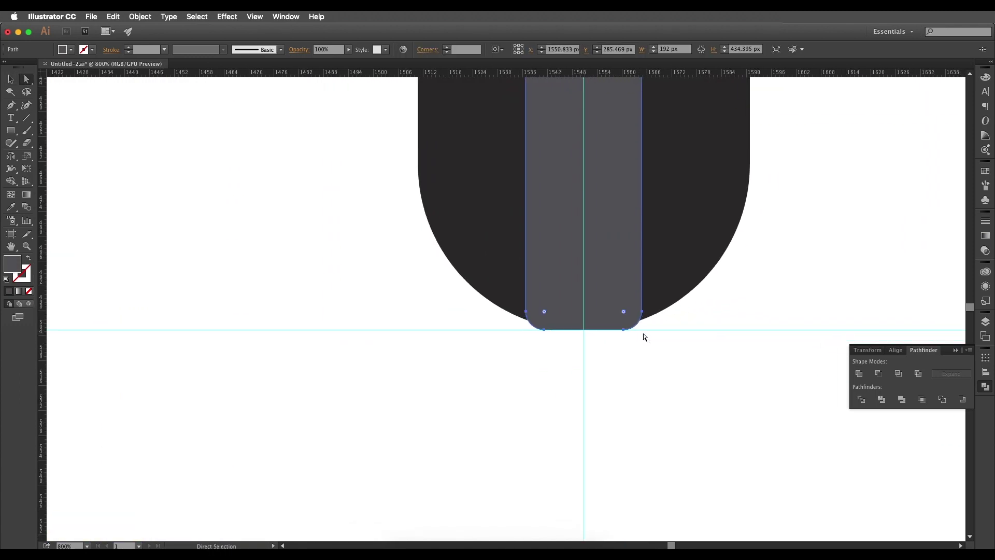
mouse_move(678, 362)
left_mouse_down()
mouse_move(608, 312)
mouse_move(505, 300)
left_mouse_up()
left_click(571, 326)
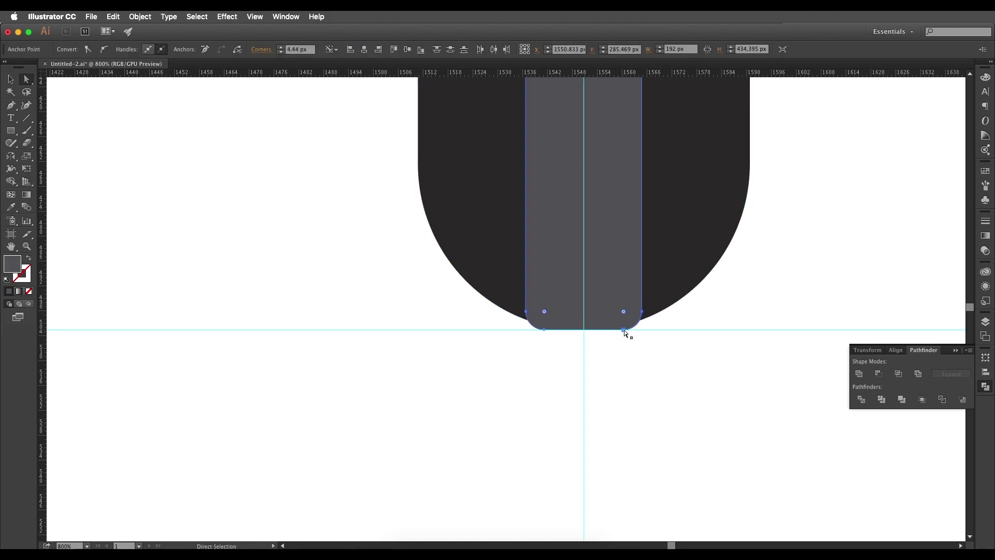
left_click_drag(624, 330, 624, 398)
left_click(703, 401)
- Add a horizontal guide at the top edge of the reference side view's lowest dark section
scroll(706, 355, "down", 10)
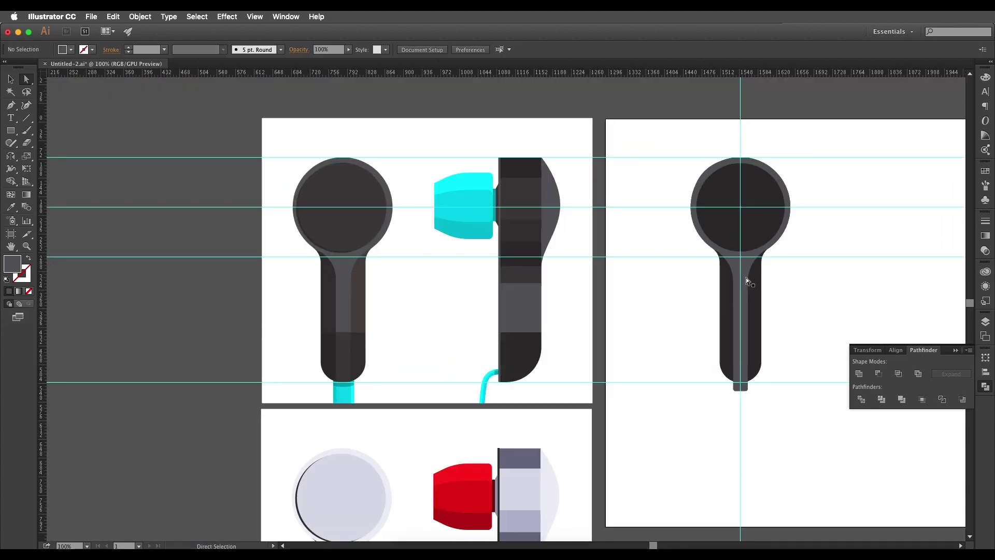
scroll(364, 303, "up", 3)
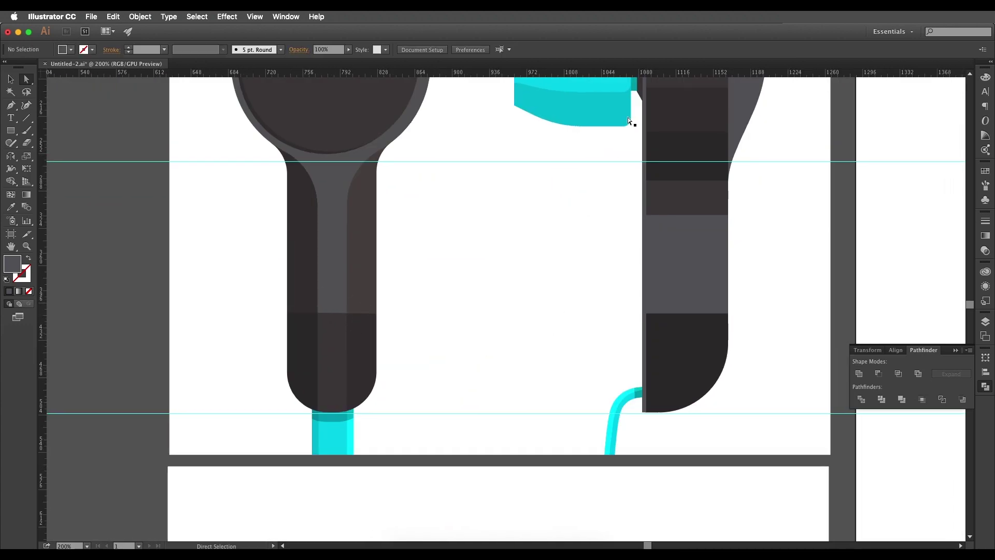
scroll(692, 111, "down", 2)
scroll(692, 110, "right", 10)
left_click_drag(532, 70, 328, 264)
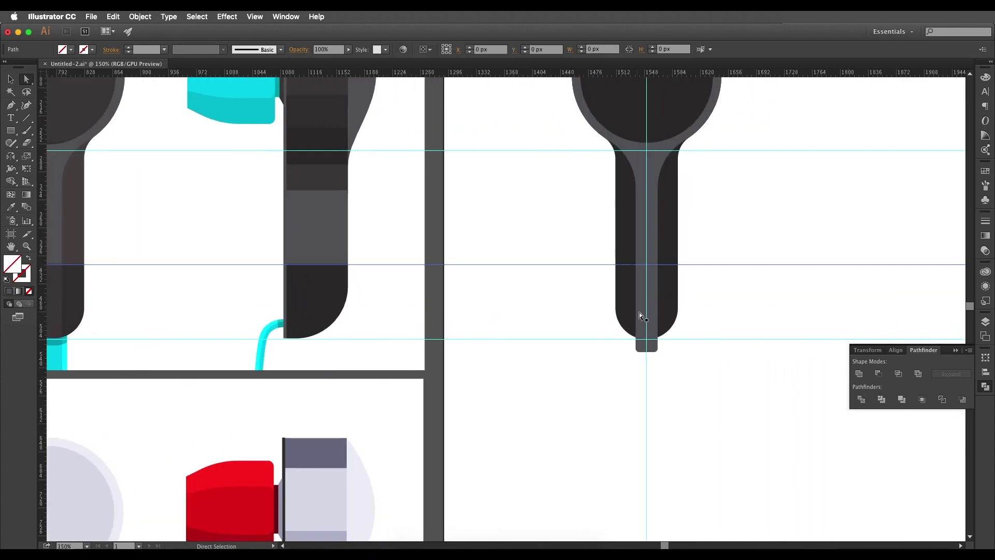
key("space")
scroll(619, 294, "down", 3)
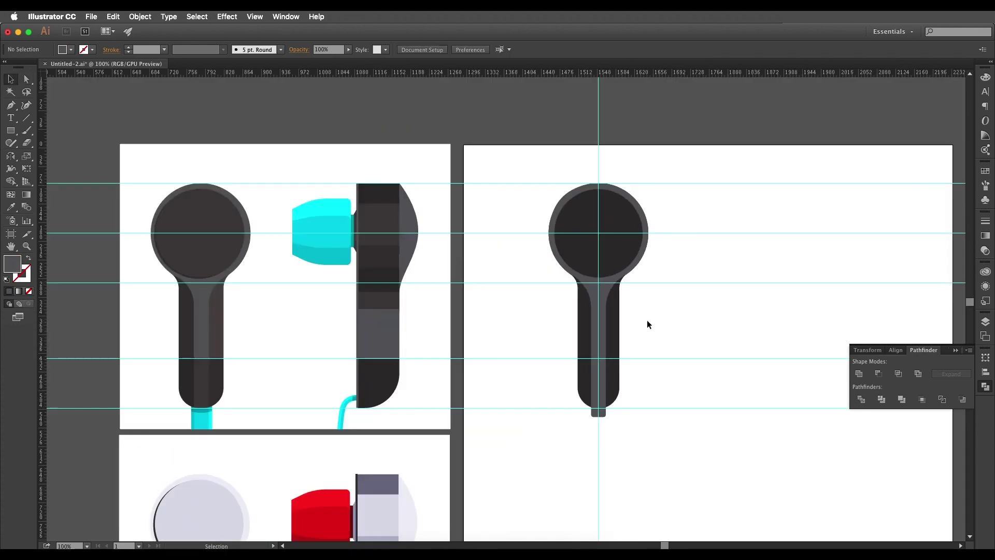
- Split the gray and wide dark shapes with Pathfinder's Divide and ungroup the resulting pieces
left_click_drag(646, 324, 688, 280)
scroll(581, 342, "up", 3)
scroll(586, 337, "down", 1)
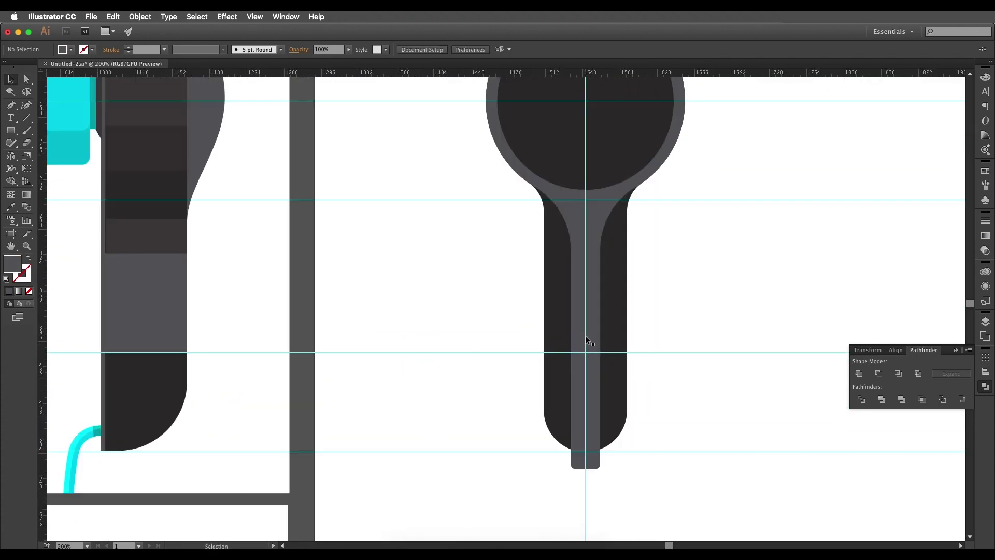
left_click_drag(620, 340, 643, 353)
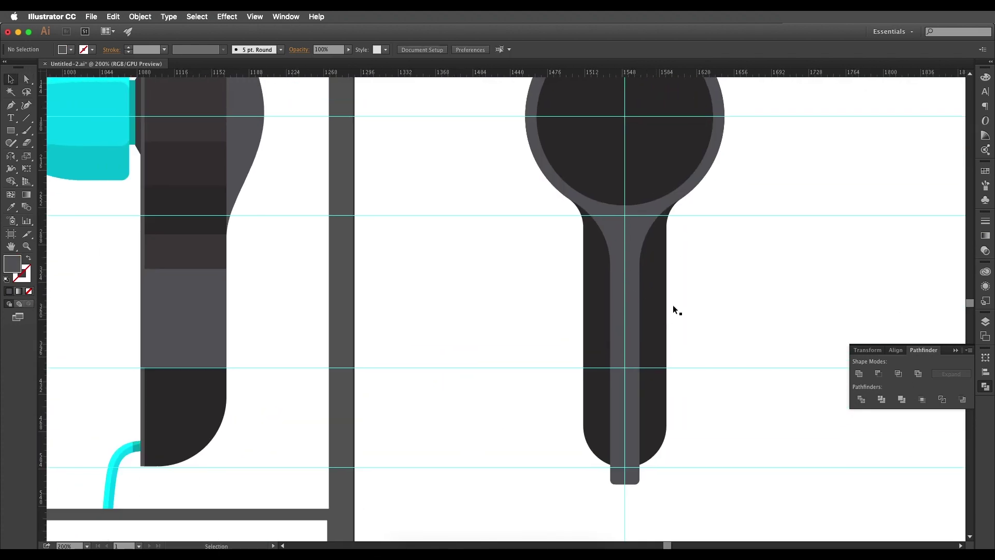
scroll(684, 303, "up", 1)
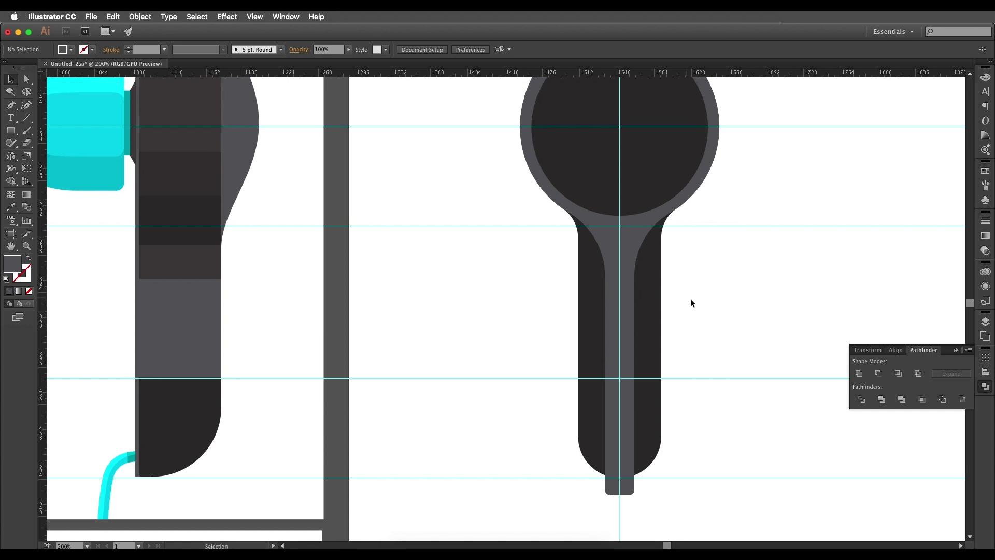
left_click(629, 306)
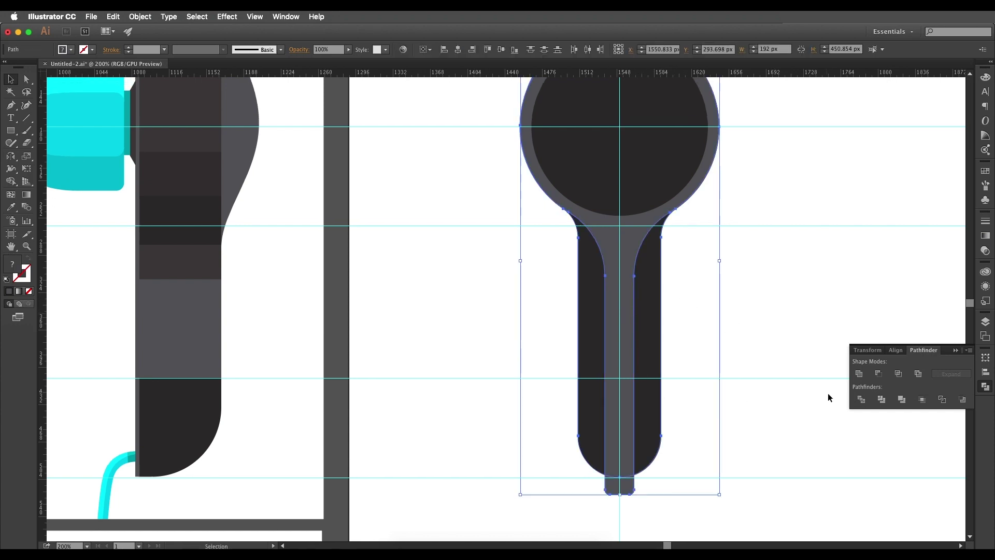
left_click(861, 400)
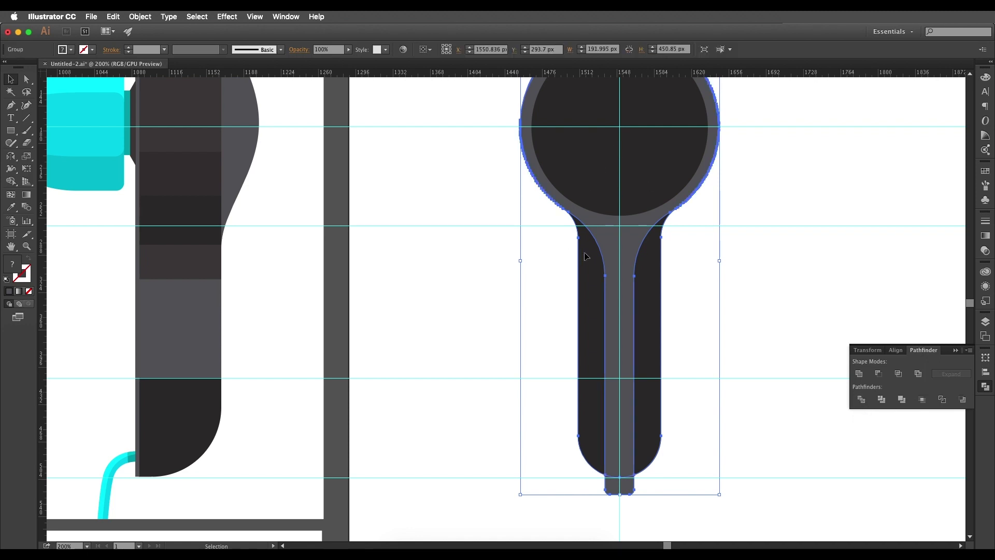
scroll(586, 256, "up", 2)
scroll(586, 256, "right", 2)
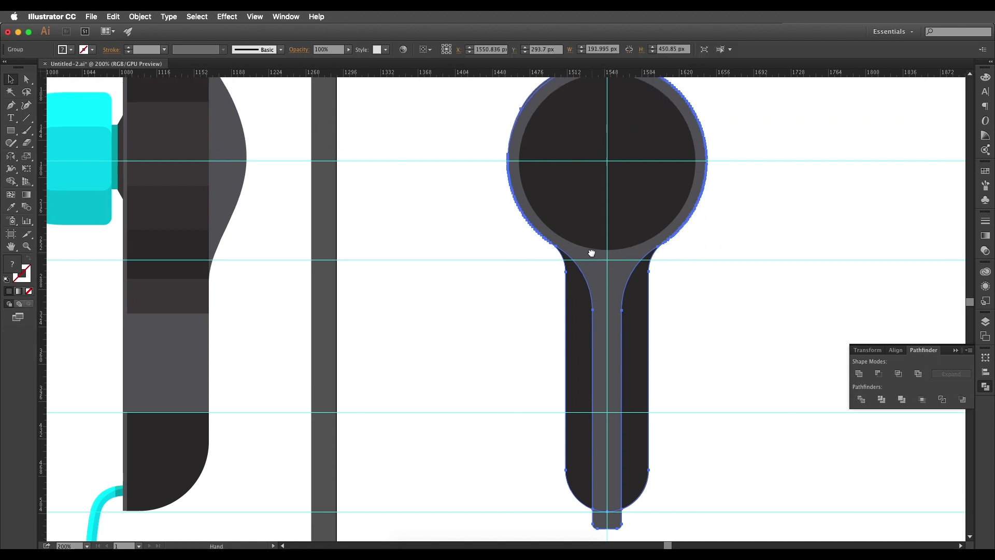
right_click(641, 333)
left_click(677, 316)
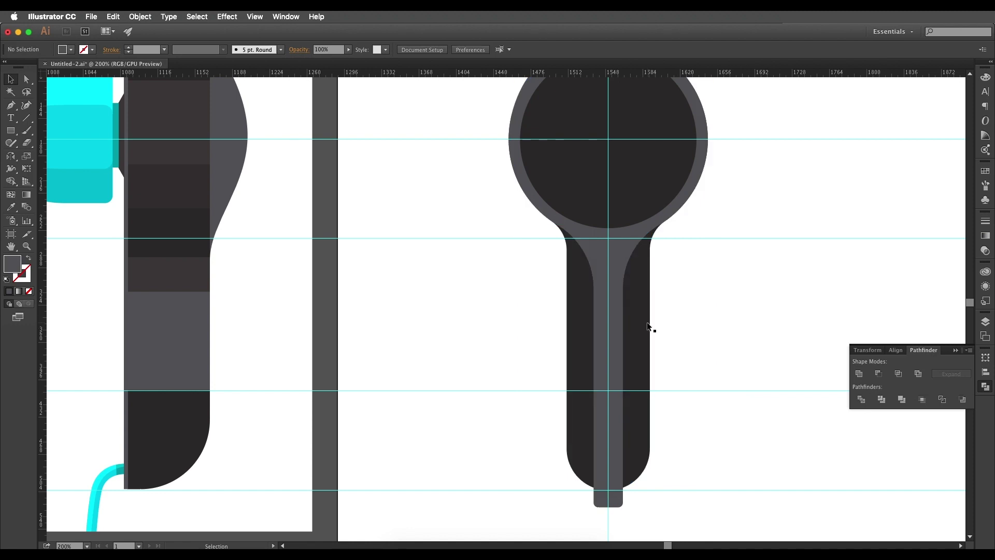
- Pull the right and left dark stem pieces out sideways to check the division, undoing each move
left_click(633, 315)
left_click_drag(633, 315, 716, 314)
key("super+z")
left_click_drag(580, 328, 536, 335)
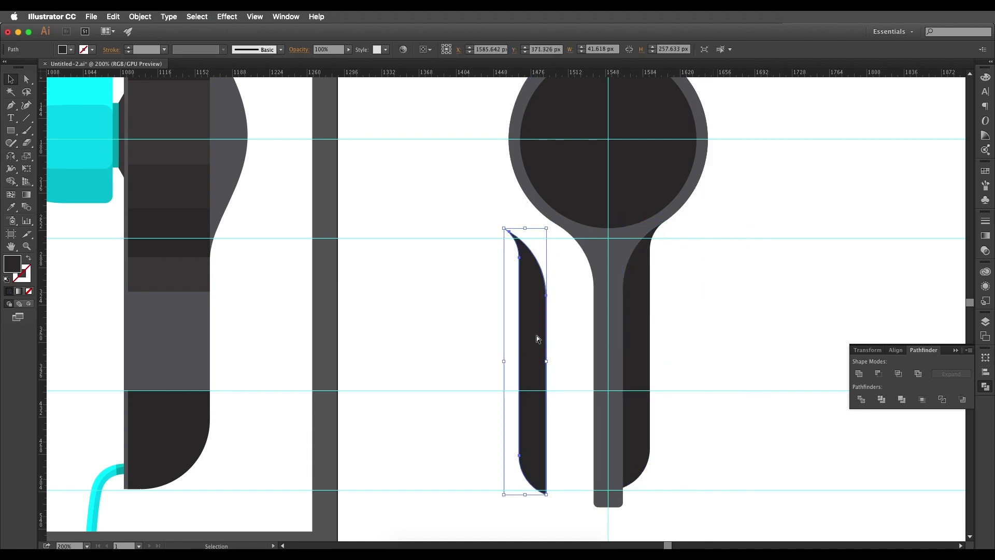
key("super+z")
- Delete the gray stub below the stem and the thin leftover arc along the head's upper-left edge
left_click(613, 503)
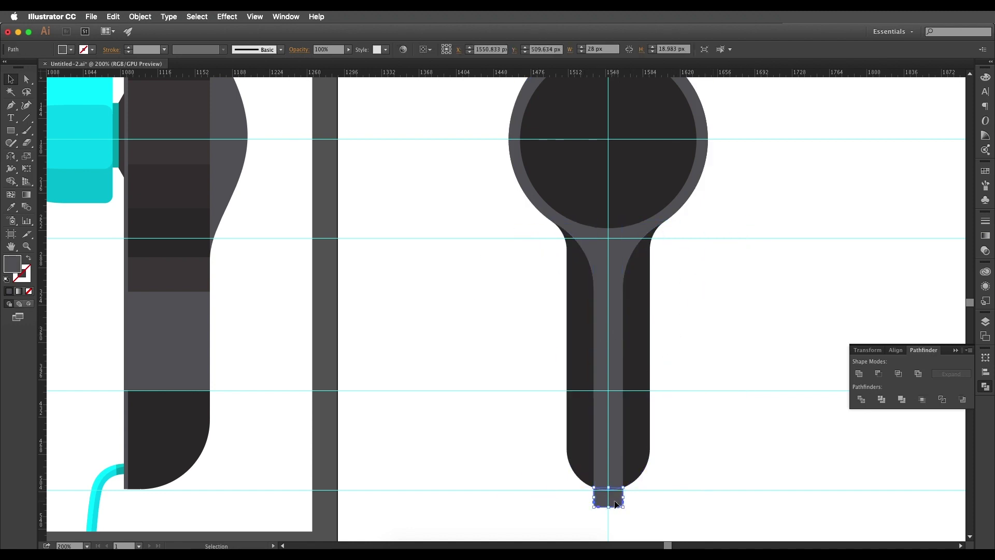
key("BackSpace")
left_click(614, 479)
left_click_drag(651, 316, 637, 412)
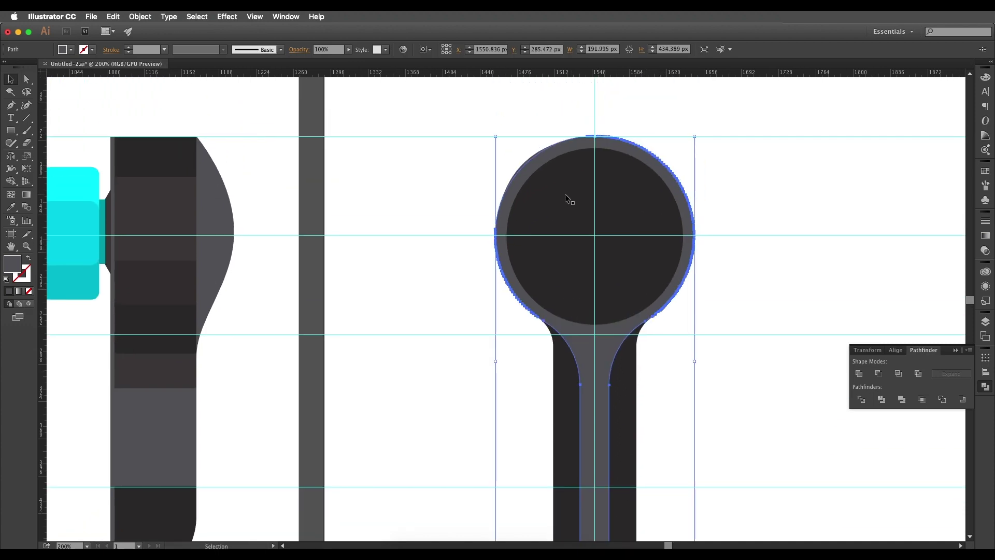
scroll(528, 160, "up", 2)
left_click_drag(509, 177, 320, 193)
scroll(381, 220, "down", 1)
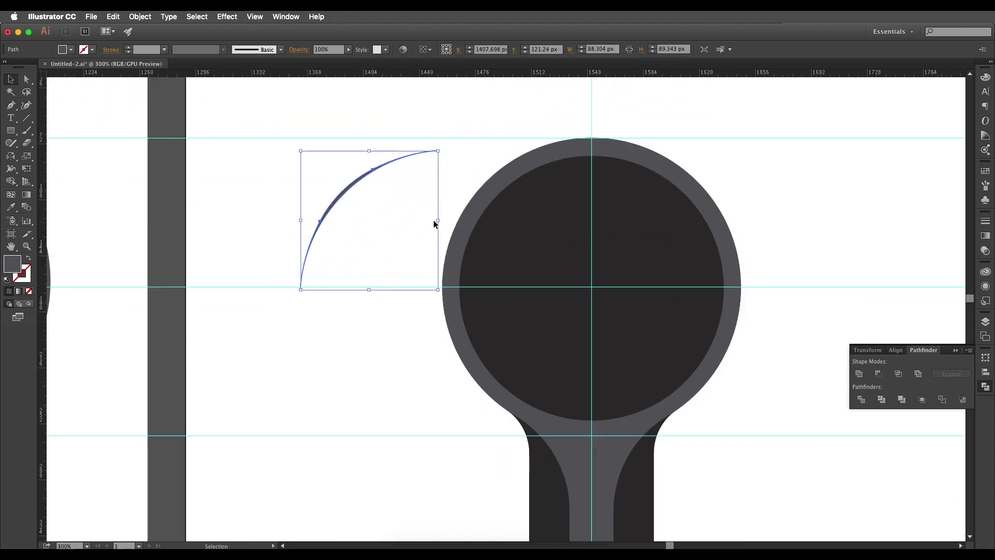
key("Delete")
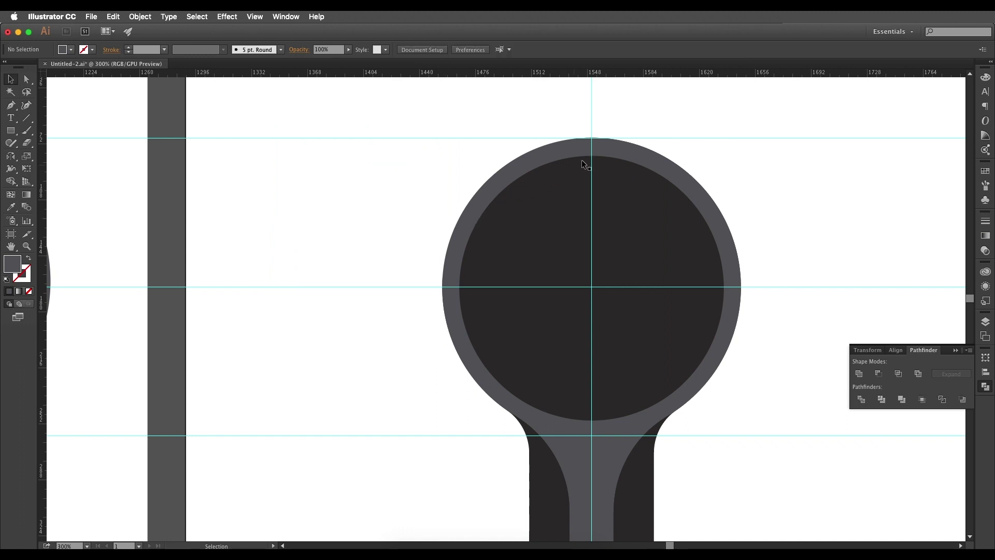
- Pull the gray head-and-strip shape aside to check for leftover slivers behind it, and undo the move
left_click(610, 142)
left_click_drag(677, 168, 569, 171)
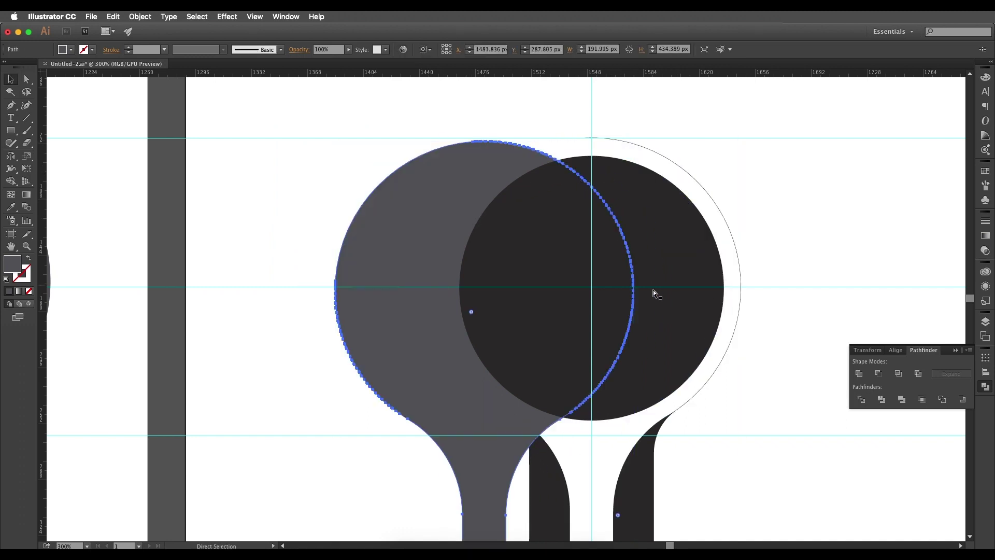
key("super+z")
- Check for leftover slivers around the head by selecting the whole front view and deselecting the stem pieces, gray shape, guides and dark circle
left_click_drag(674, 308, 634, 166)
left_click(606, 329)
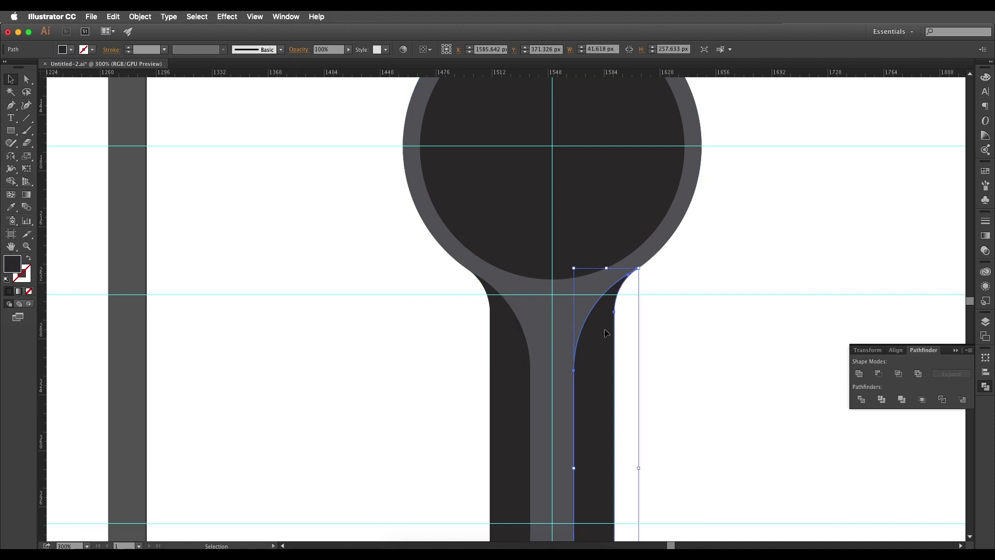
key("super+minus")
key("super+minus")
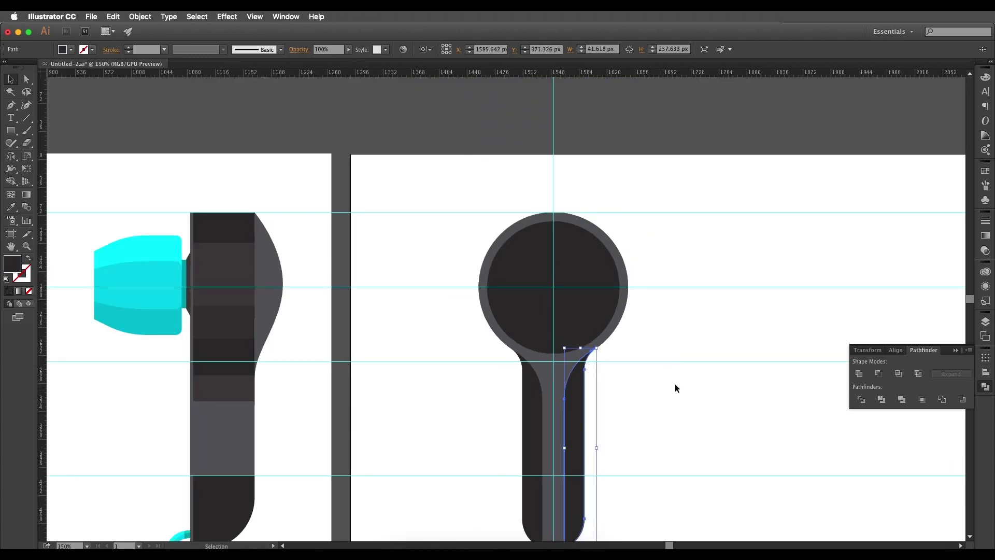
left_click_drag(675, 388, 443, 192)
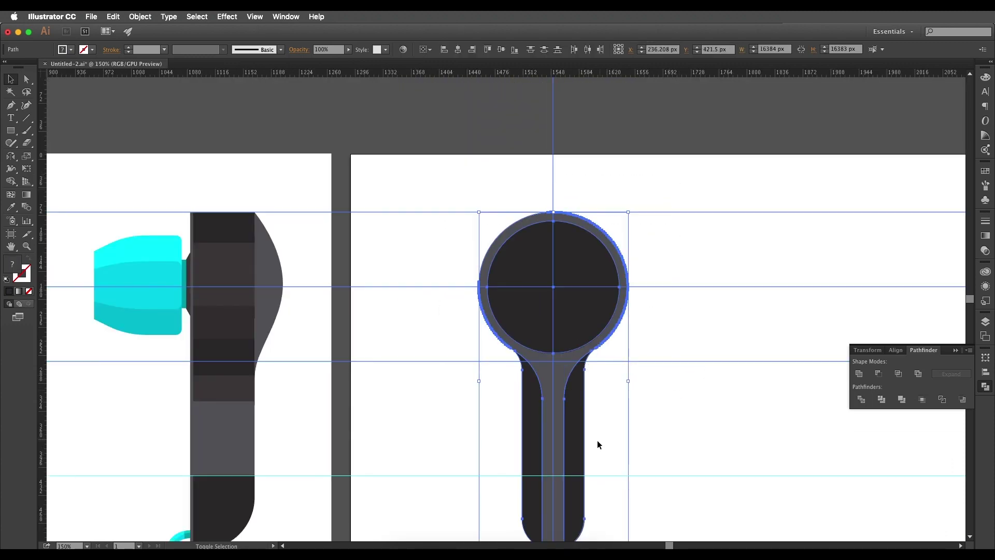
left_click(577, 440, "shift")
left_click(559, 439, "shift")
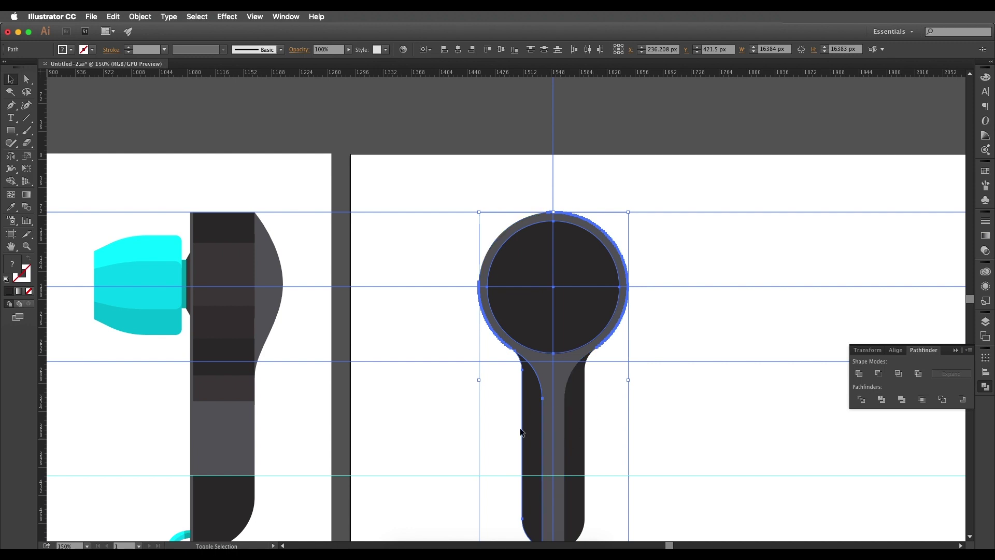
left_click(533, 440, "shift")
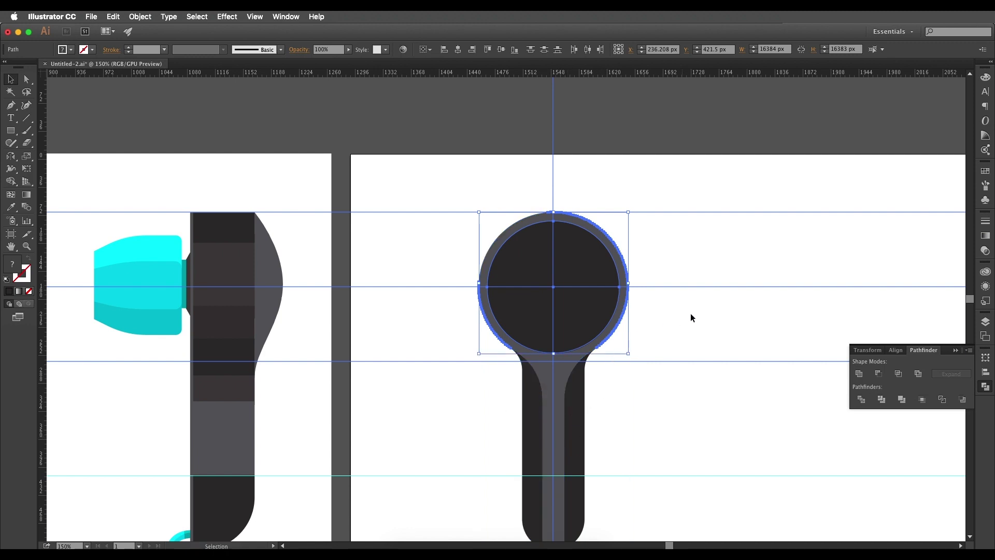
left_click_drag(729, 415, 745, 175)
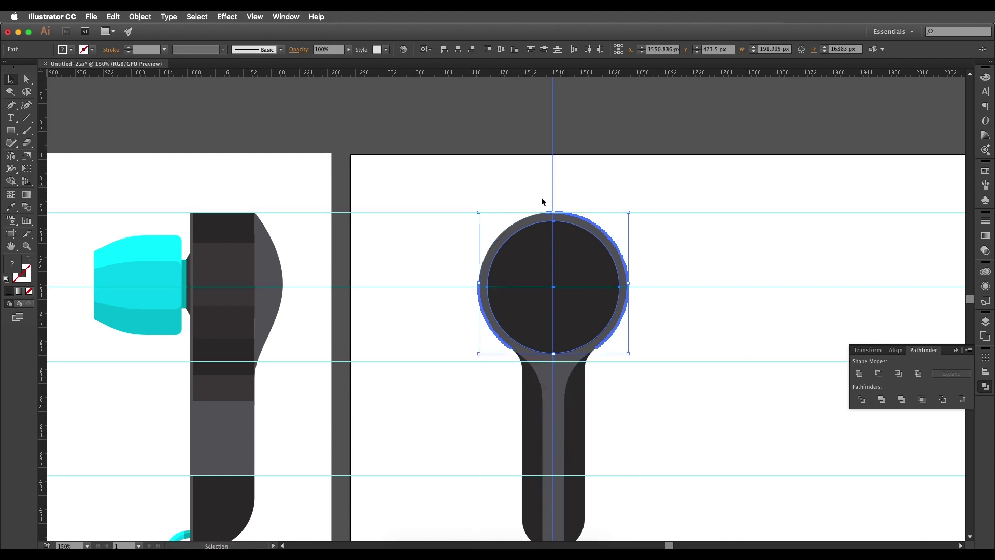
left_click_drag(605, 182, 533, 163)
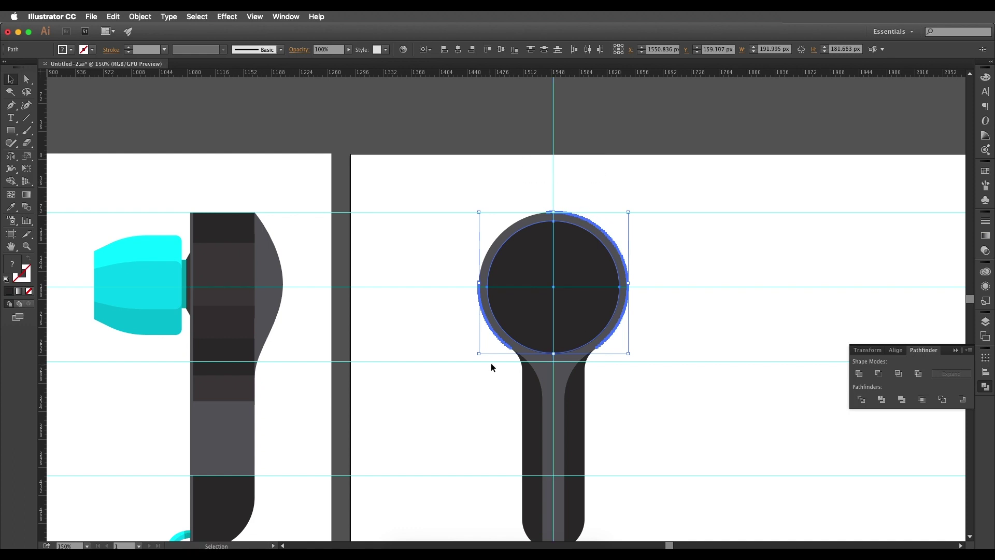
left_click(570, 258, "shift")
scroll(539, 317, "up", 1)
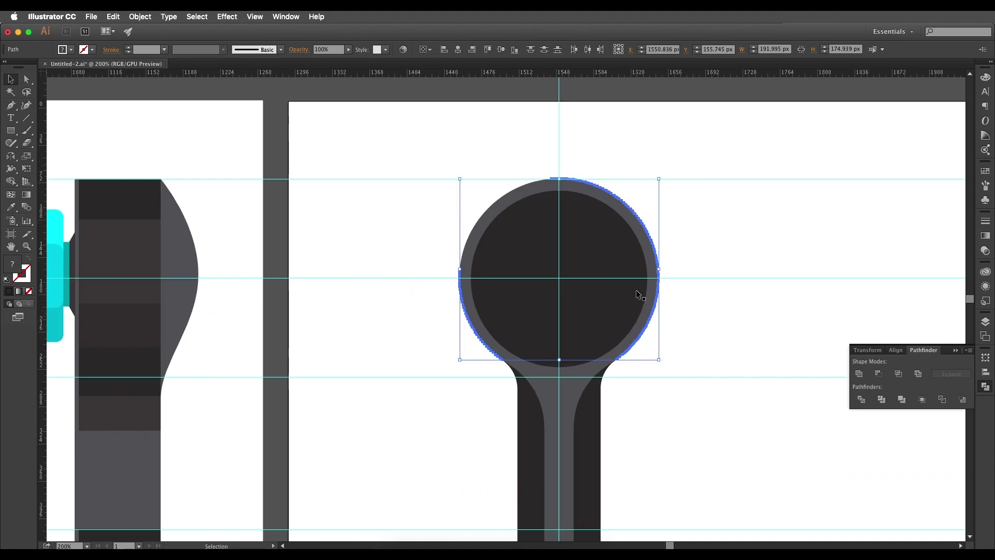
- Pull the gray head-and-strip shape sideways to check behind its rim, and undo the move
key("super+shift+a")
left_click(652, 308)
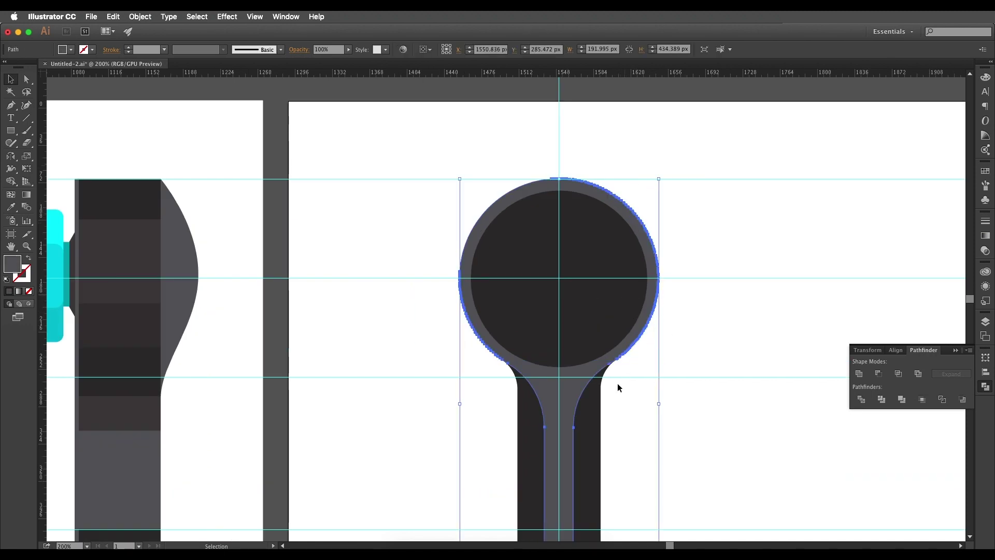
left_click_drag(579, 395, 448, 395)
key("super+z")
- Draw a tall gray rectangle beside the front view, spanning the highest to lowest guides, and set its width to 79 px
scroll(614, 409, "down", 2)
left_click_drag(650, 413, 544, 282)
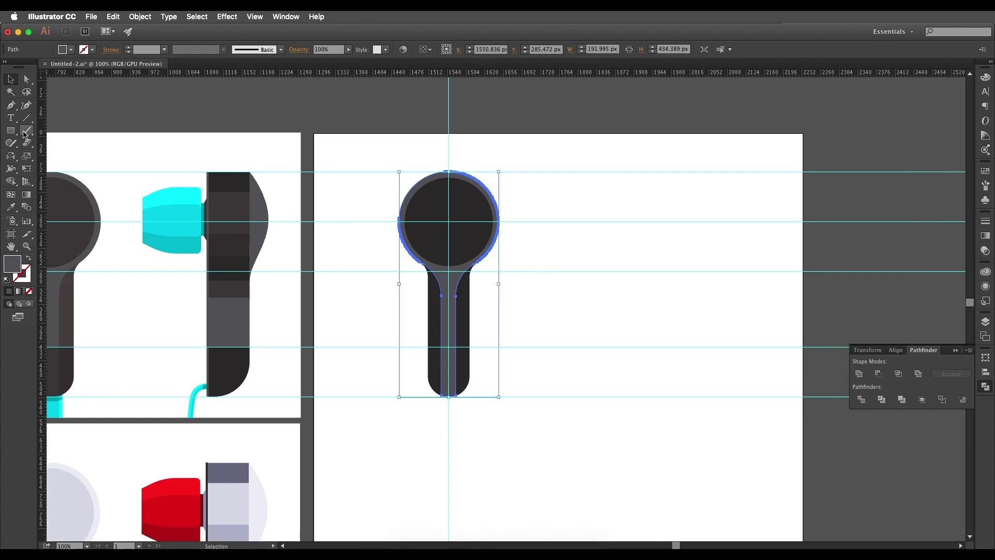
left_click(11, 130)
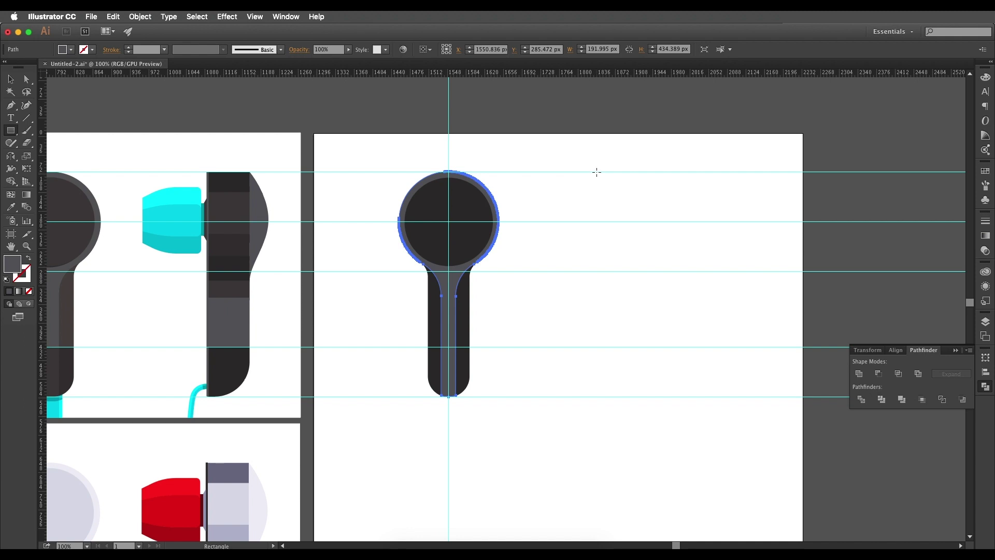
left_click_drag(597, 171, 643, 396)
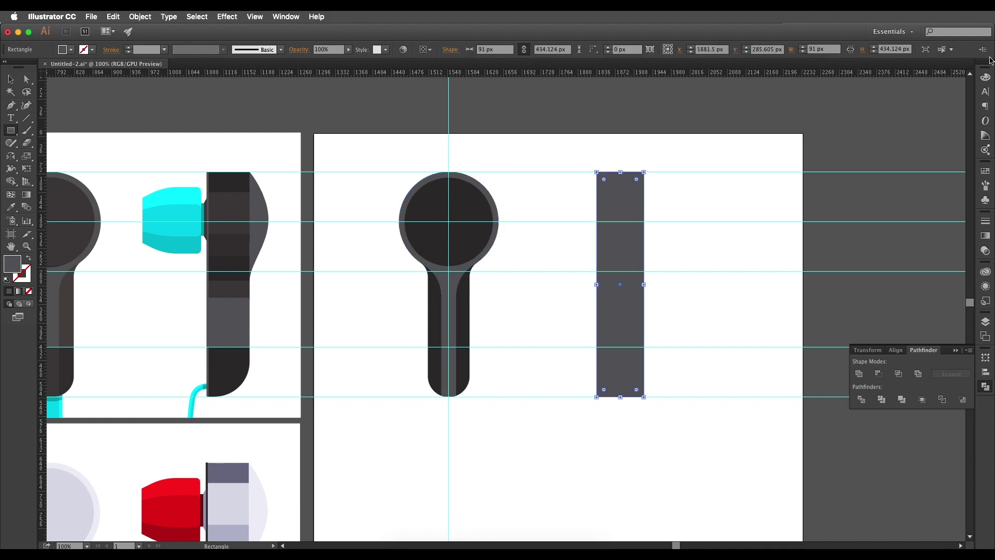
double_click(814, 48)
key("Return")
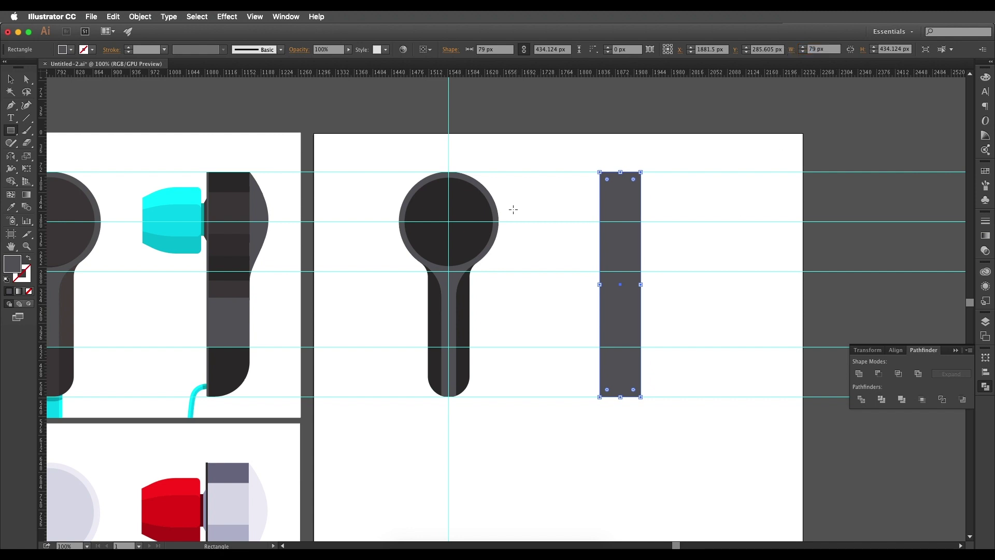
- Duplicate the tall rectangle, narrow the copy to 3 px, and place it against the left edge of the wide rectangle
key("v")
scroll(205, 247, "up", 1)
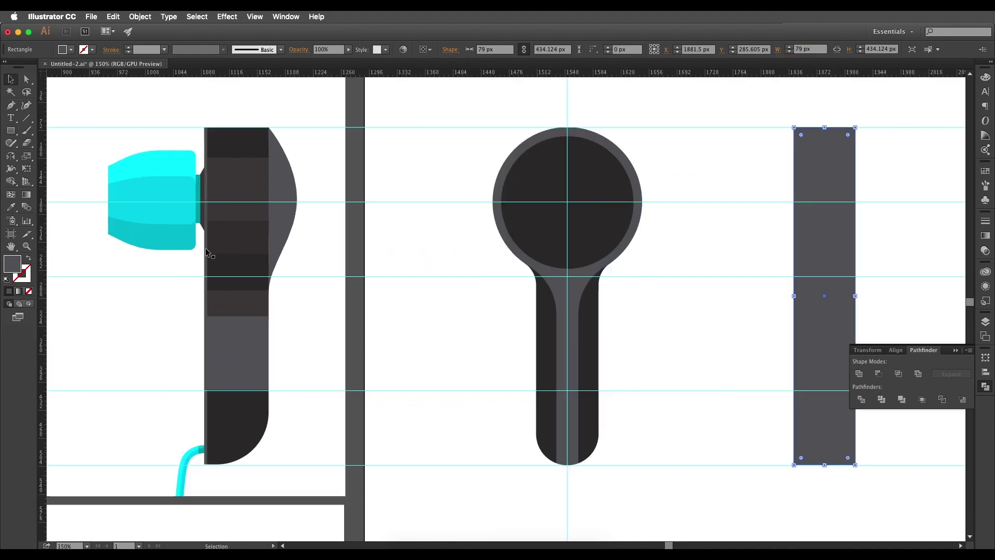
scroll(432, 278, "right", 5)
left_click_drag(624, 225, 546, 225)
double_click(802, 47)
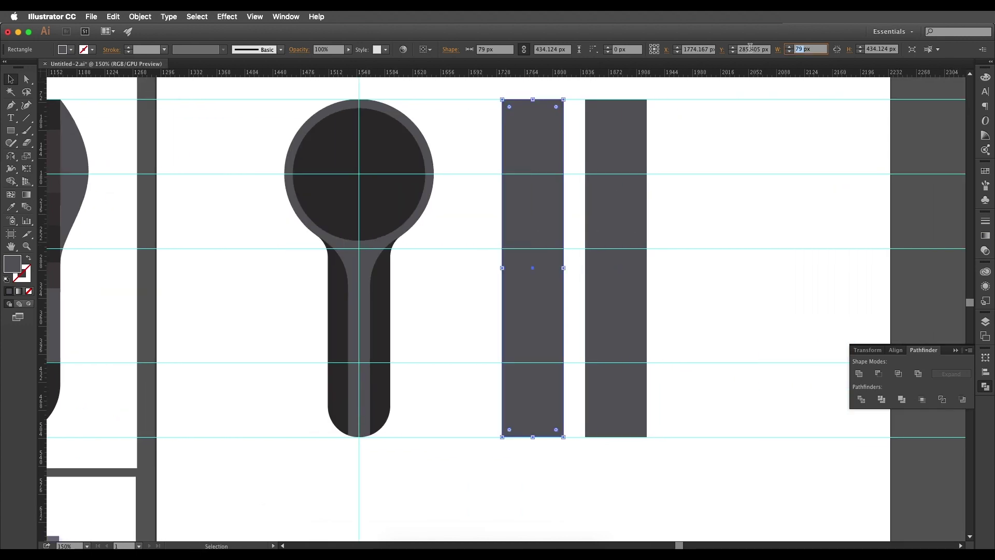
type("3")
key("Return")
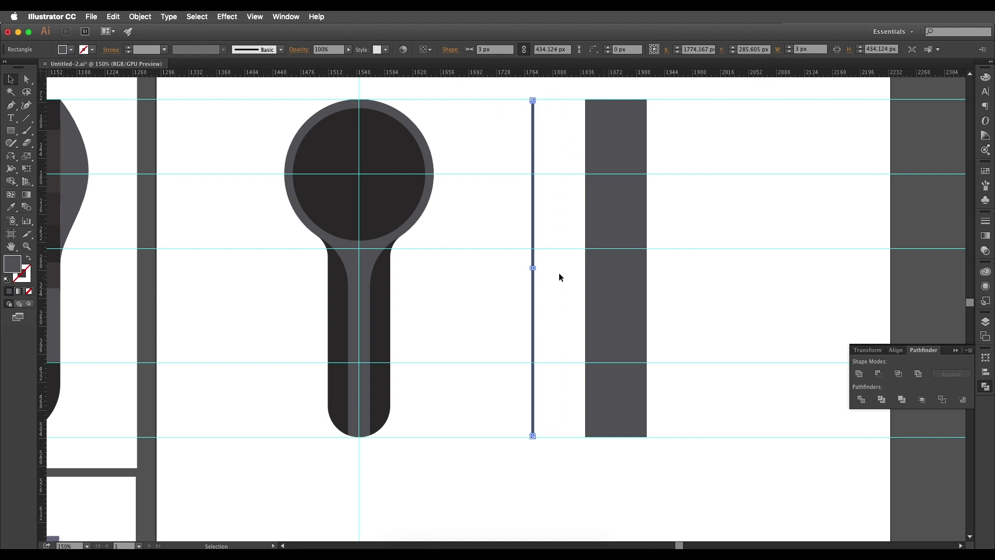
left_click_drag(534, 233, 584, 232)
left_click(673, 230)
- Recolor the 79 px wide rectangle with the dark fill sampled from the front view's inner head circle
left_click_drag(682, 224, 743, 254)
left_click(682, 250)
key("i")
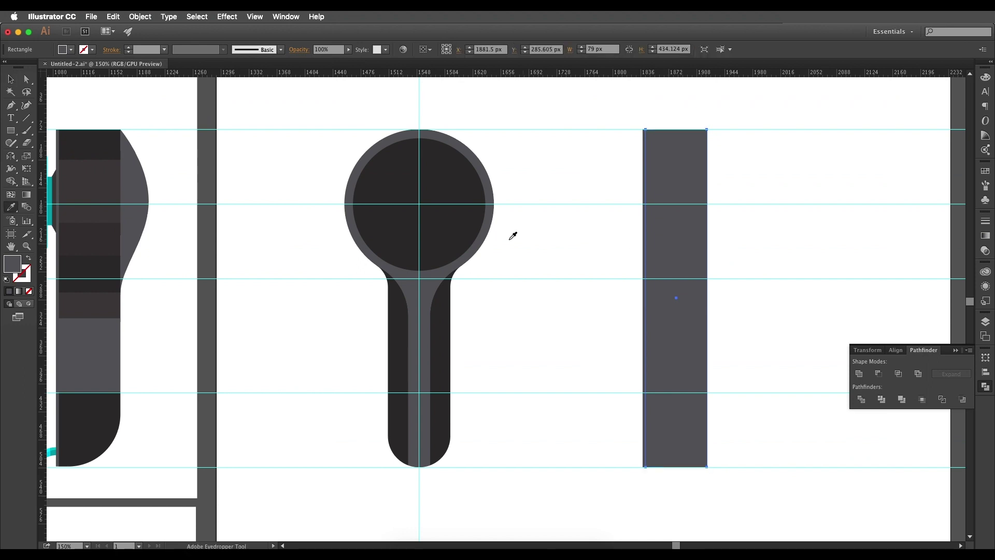
left_click(476, 226)
key("v")
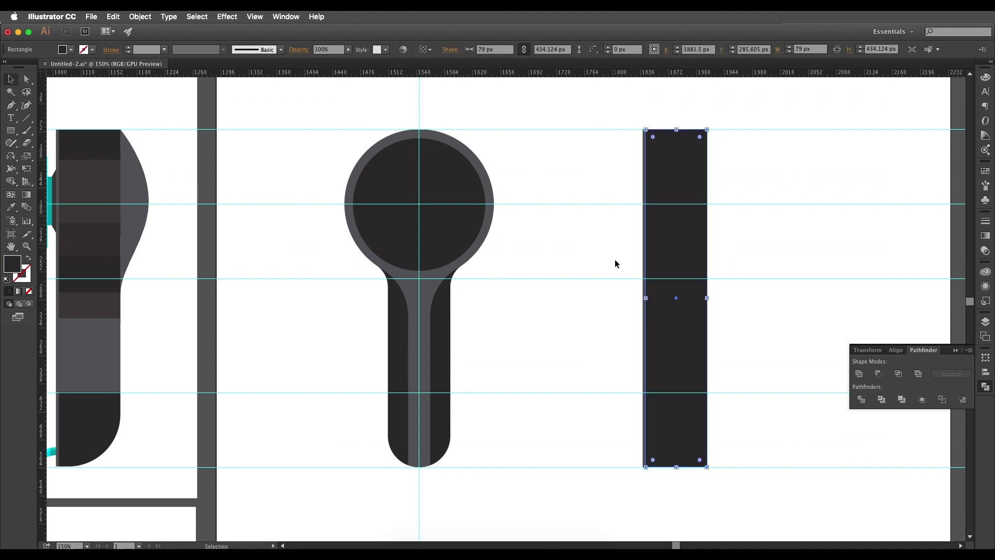
left_click(615, 261)
- Draw a closed curved bulge with the Pen tool on the dark rectangle's right edge, about 40 px wide and 227 px tall from its upper corner
left_click_drag(576, 227, 739, 229)
left_click_drag(620, 242, 641, 239)
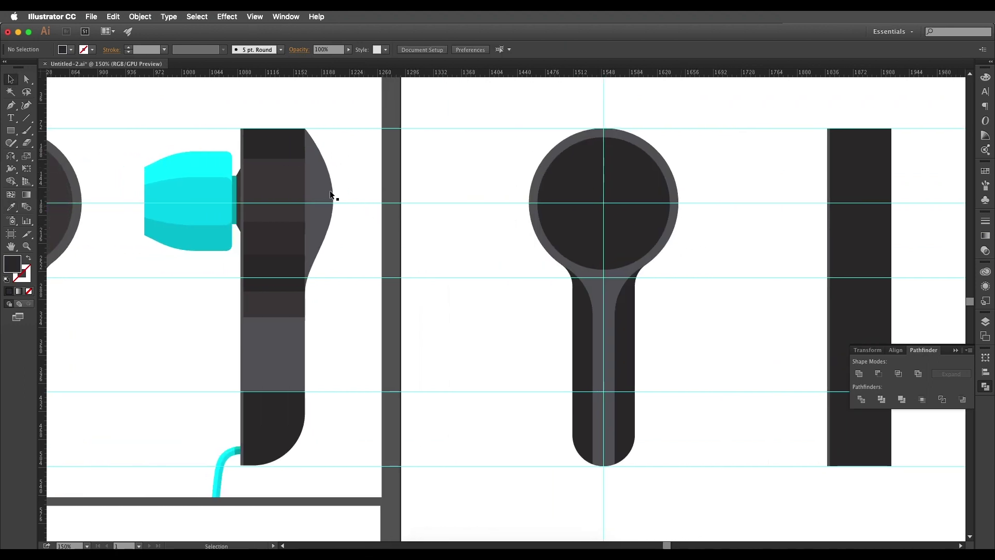
left_click_drag(552, 234, 262, 256)
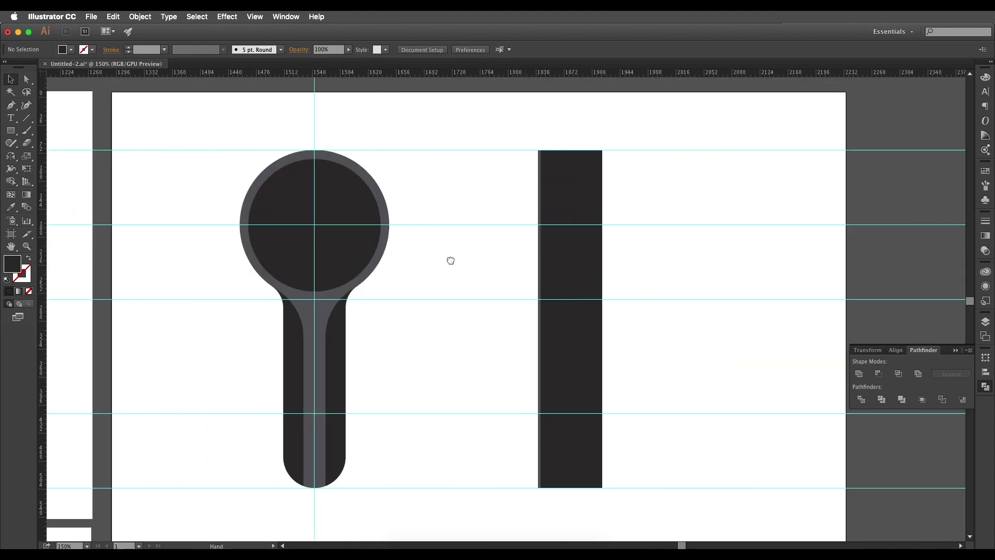
left_click_drag(450, 259, 371, 257)
scroll(561, 192, "up", 3)
left_click_drag(537, 179, 545, 262)
scroll(545, 263, "down", 2)
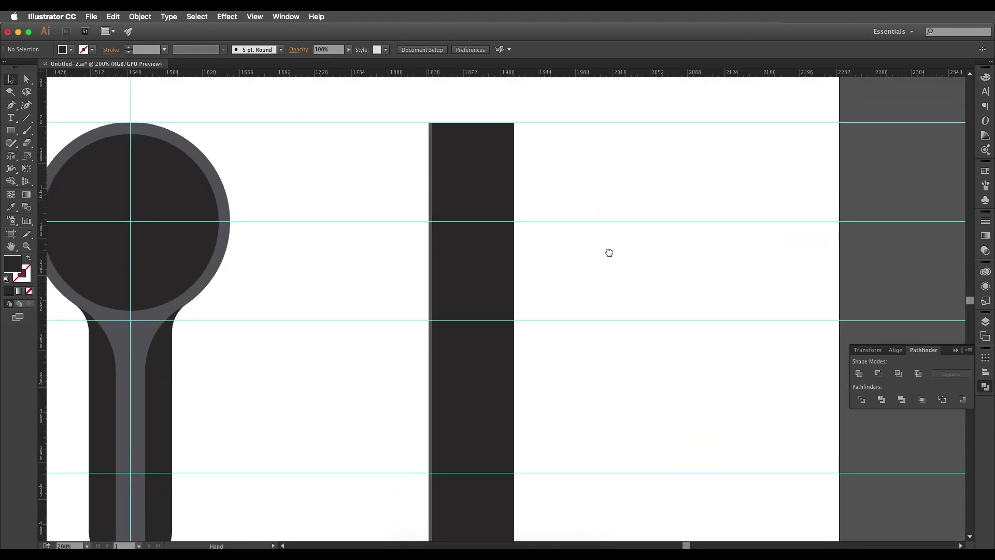
left_click(11, 106)
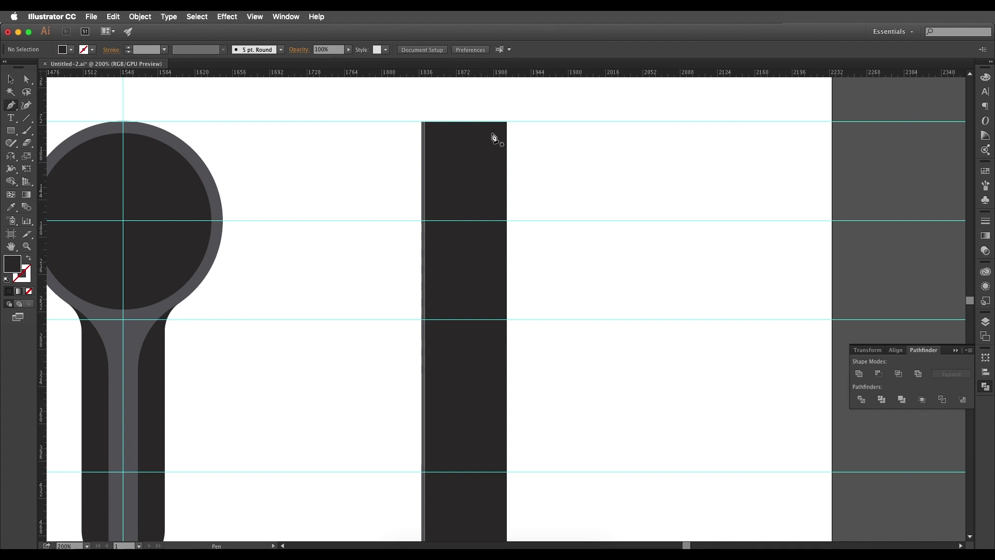
left_click(507, 122)
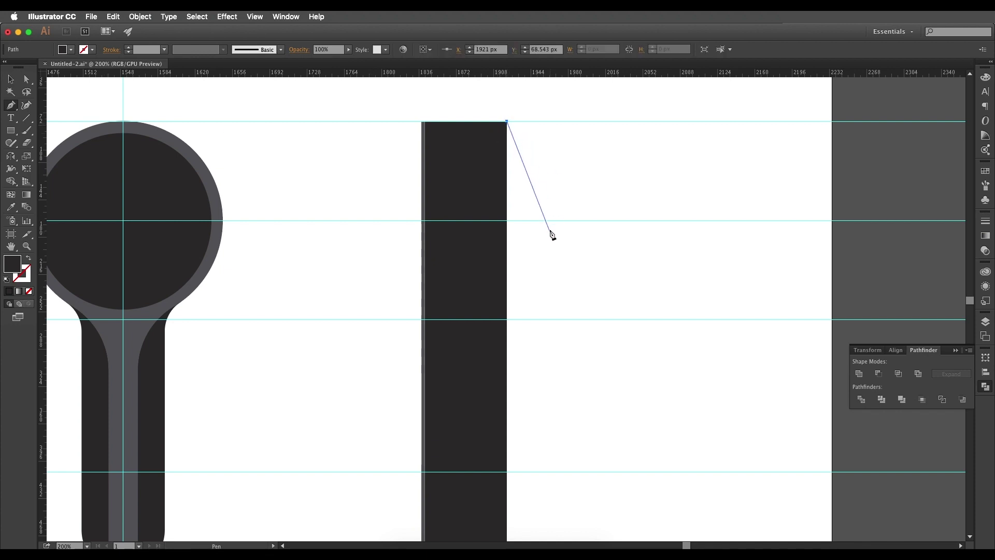
left_click_drag(550, 220, 549, 266)
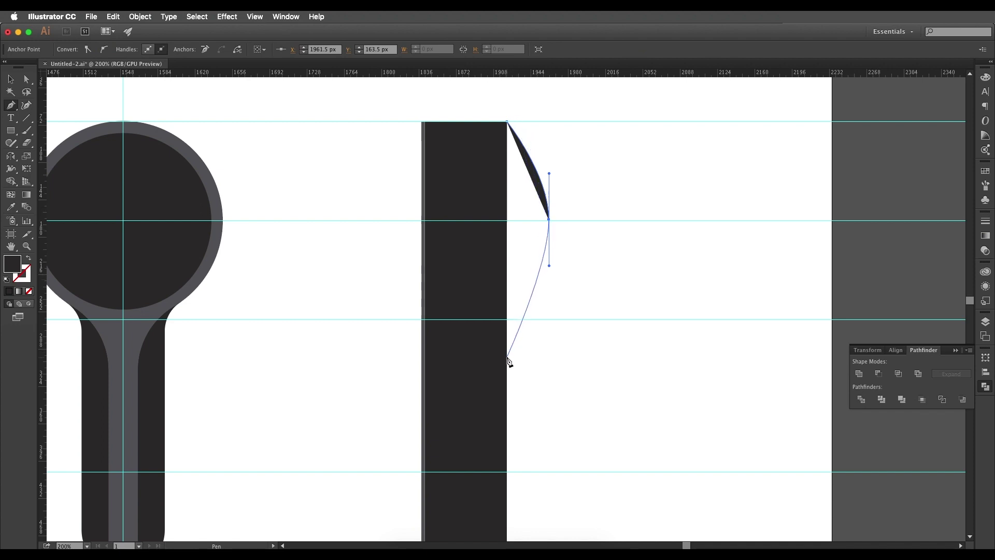
left_click_drag(507, 357, 507, 404)
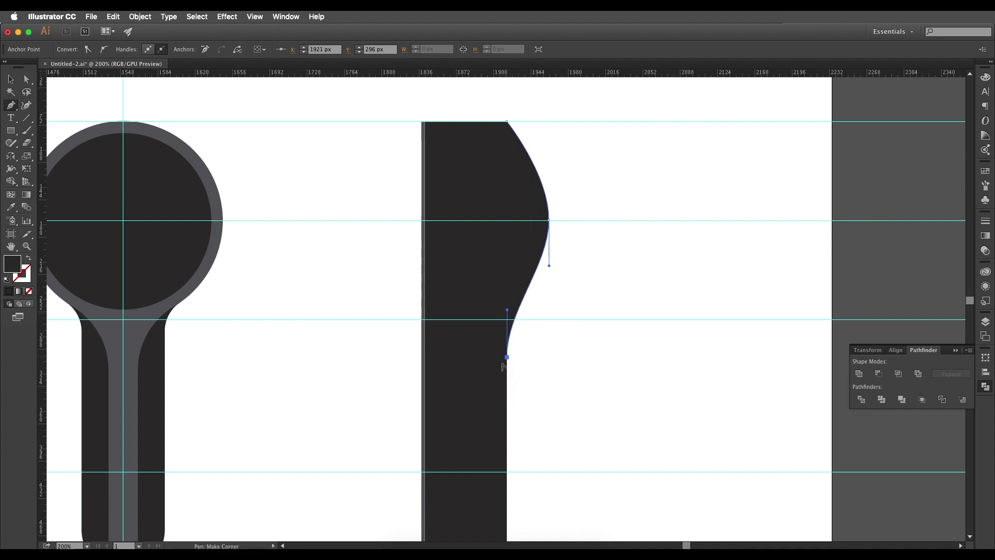
left_click(506, 358)
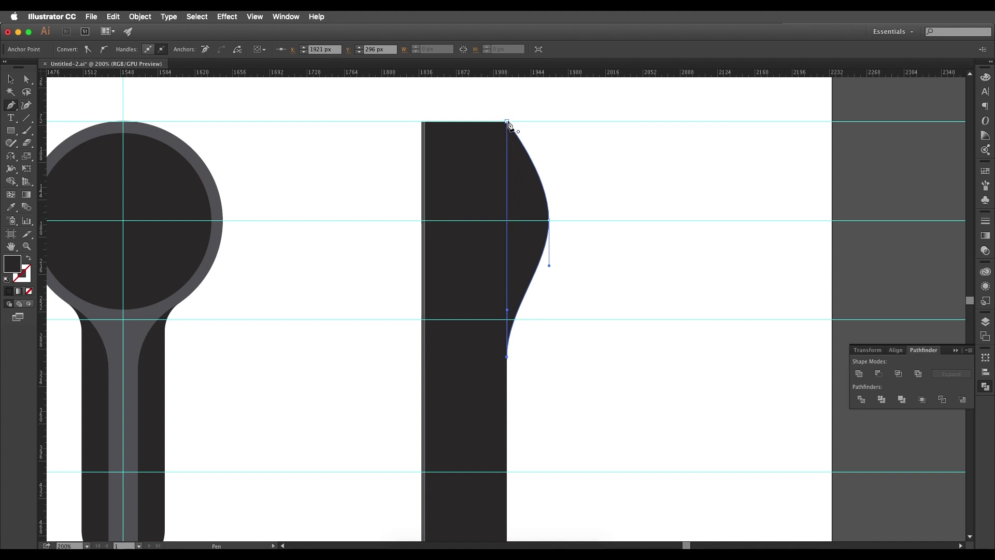
left_click(508, 123)
left_click(11, 80)
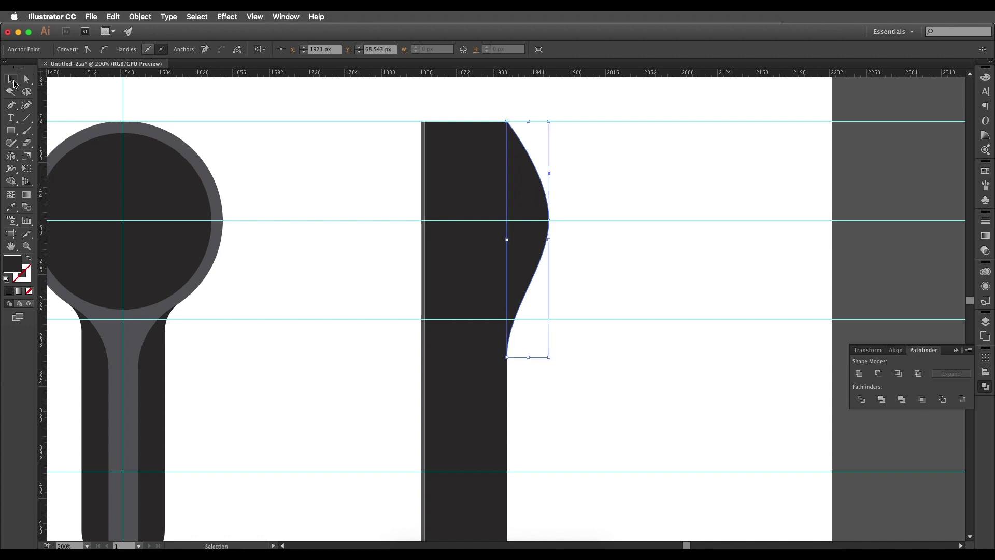
- Recolor the curved bulge with the gray sampled from the front view's head rim
key("i")
left_click(166, 305)
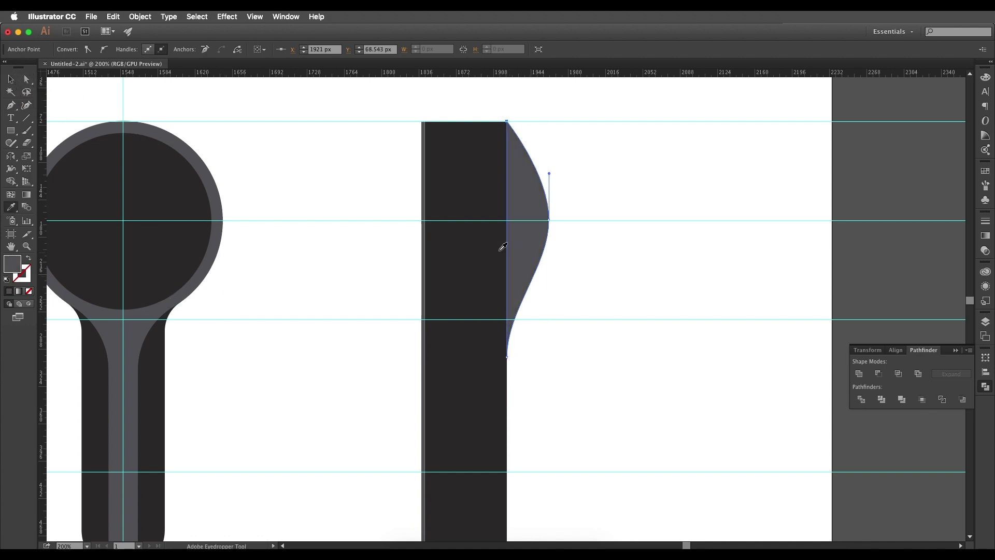
left_click_drag(501, 246, 694, 249)
left_click(11, 80)
- Draw a small gray rectangle about 10 px wide and 84 px tall against the side view's left edge, centered on the head's middle guide
left_click_drag(124, 242, 782, 256)
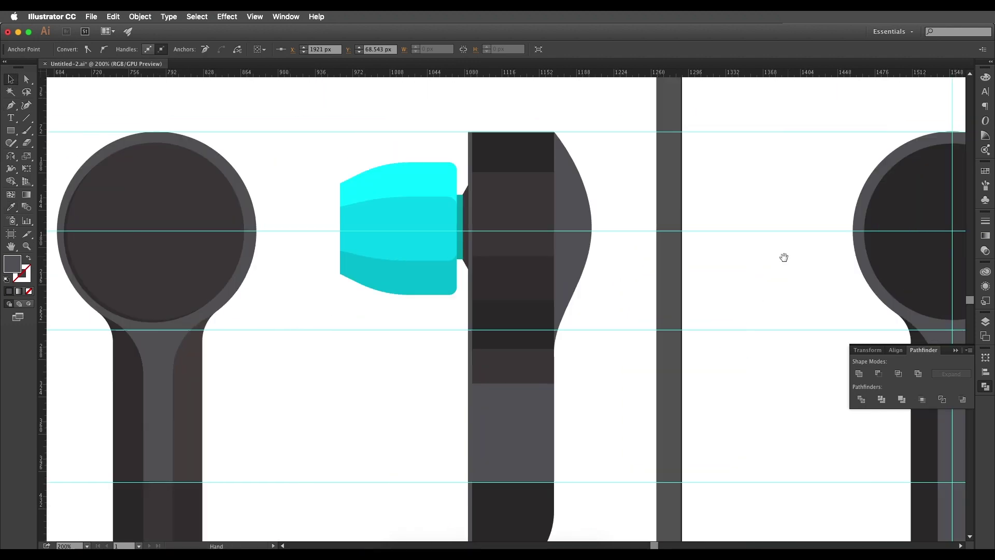
left_click_drag(412, 170, 435, 169)
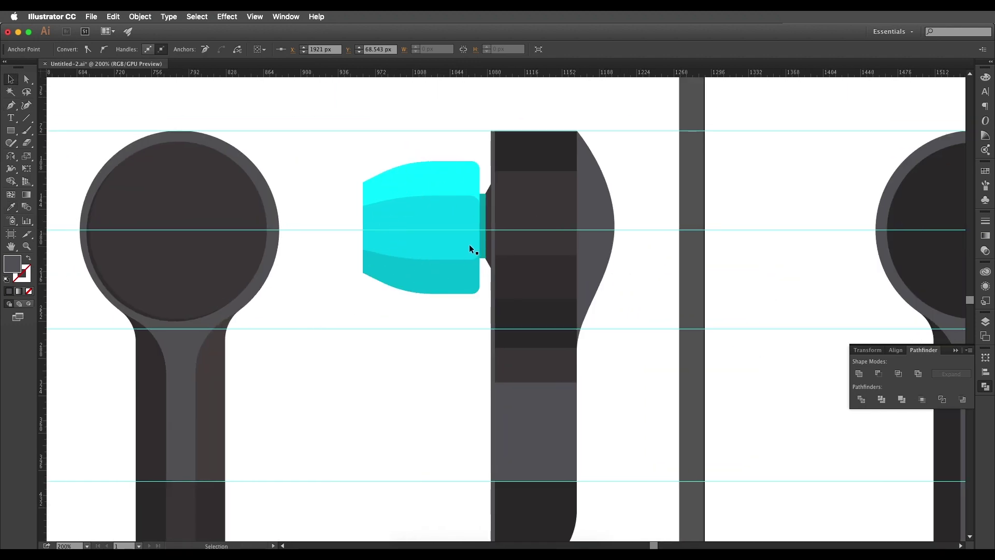
scroll(631, 293, "right", 15)
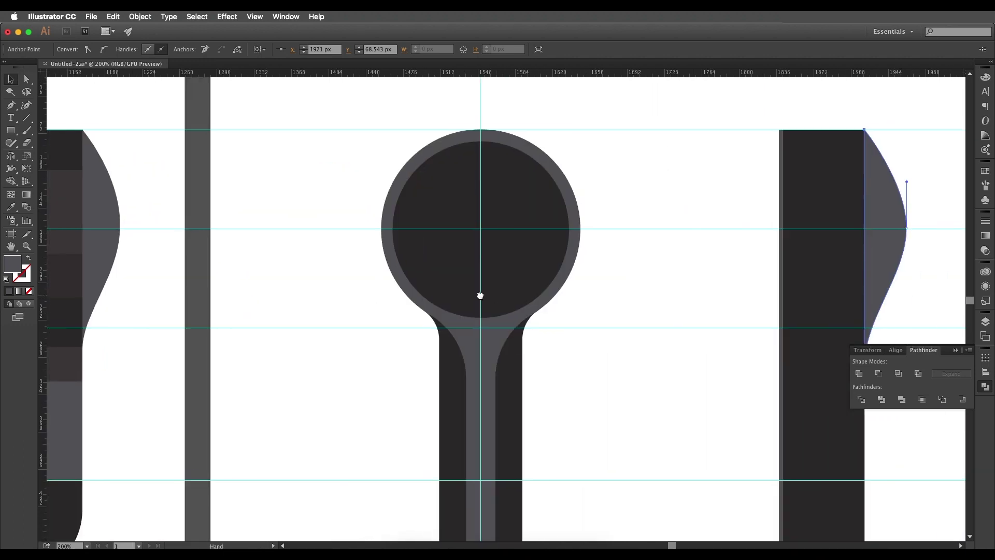
left_click(11, 131)
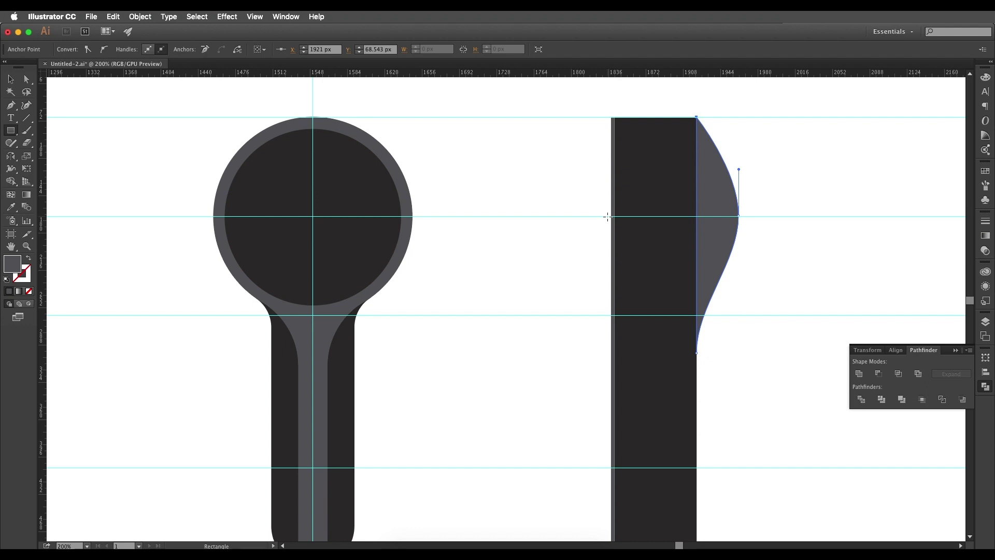
mouse_move(607, 217)
left_mouse_down()
mouse_move(603, 262)
mouse_move(586, 218)
mouse_move(610, 239)
left_mouse_up()
key("super+equal")
key("super+equal")
key("super+equal")
key("super+equal")
left_click(587, 243)
- Examine the tapered neck between the ear tip and the body in the reference side view
key("super+minus")
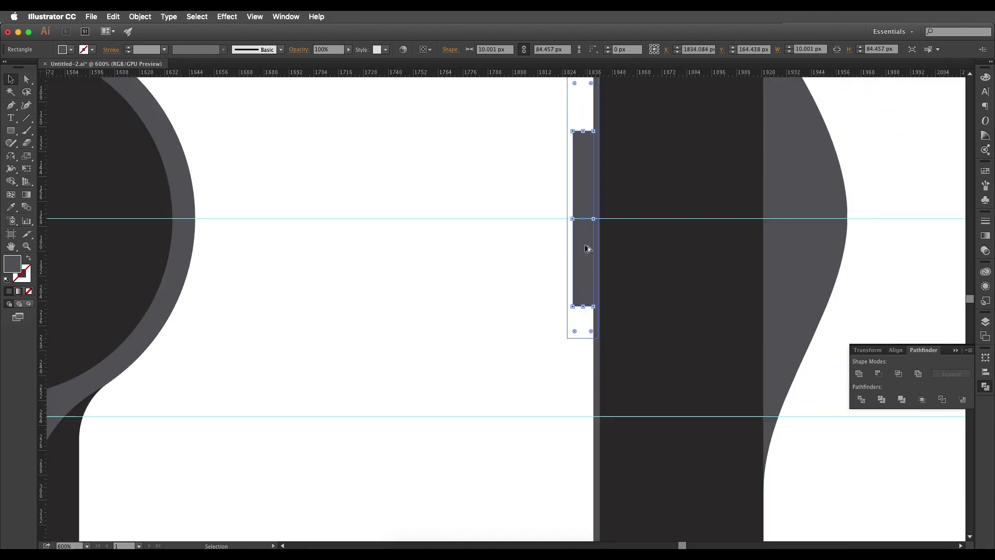
key("super+minus")
key("super+minus")
key("super+minus")
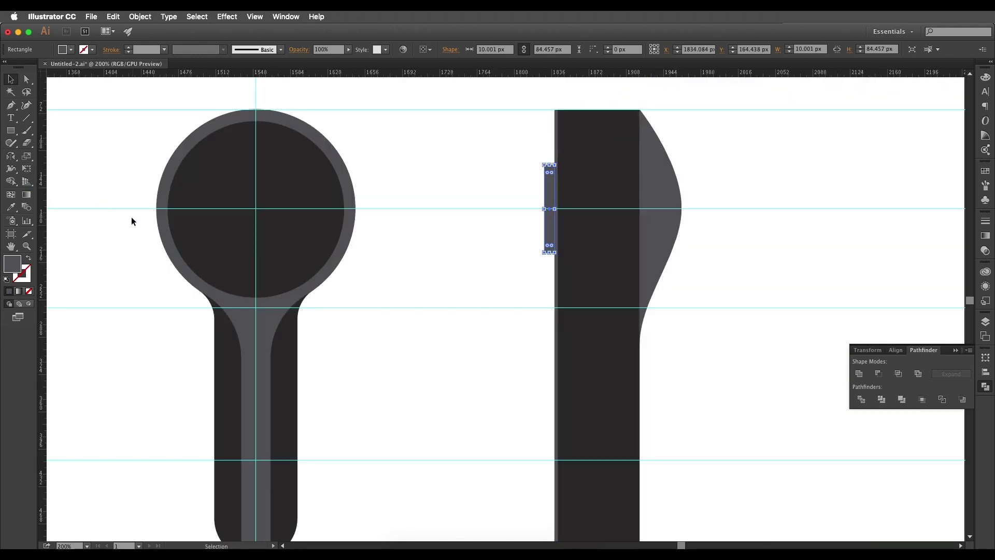
scroll(131, 220, "left", 15)
scroll(391, 262, "up", 2)
scroll(215, 239, "up", 1, "alt")
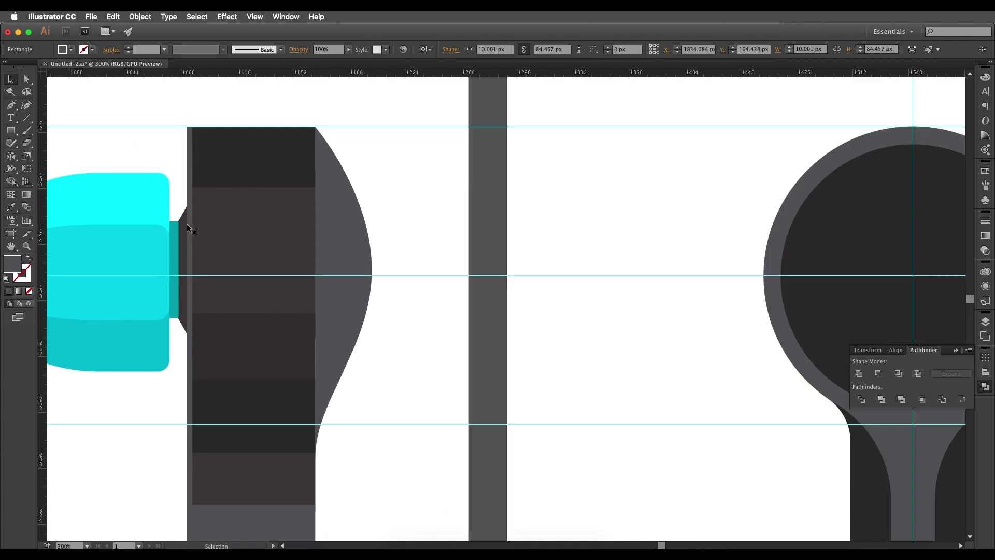
- Taper the small rectangle beside the side view's body into a trapezoid neck with Free Transform, narrowing its outer edge symmetrically and its width to about 6 px
scroll(180, 223, "down", 1, "alt")
scroll(570, 358, "down", 1, "alt")
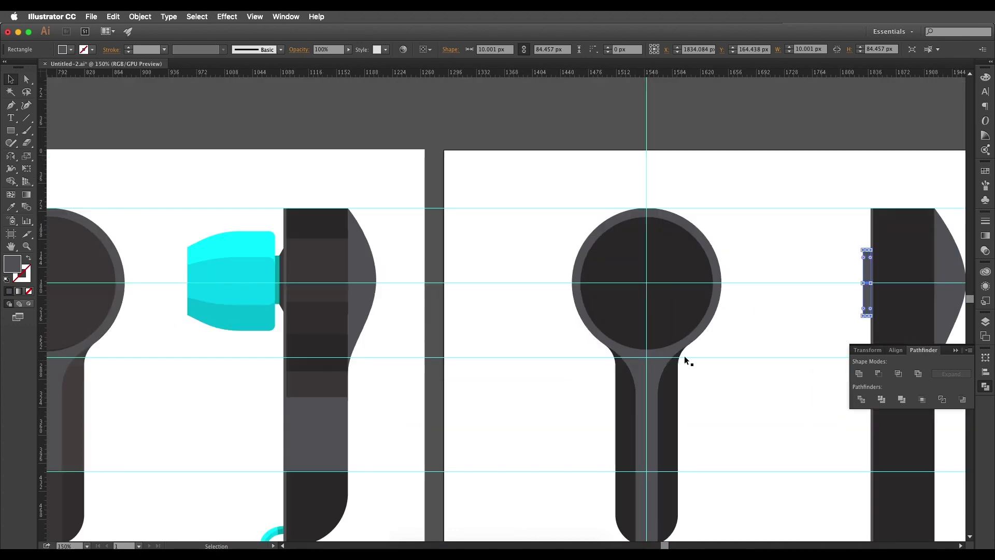
left_click_drag(684, 356, 575, 347)
scroll(718, 246, "up", 2, "alt")
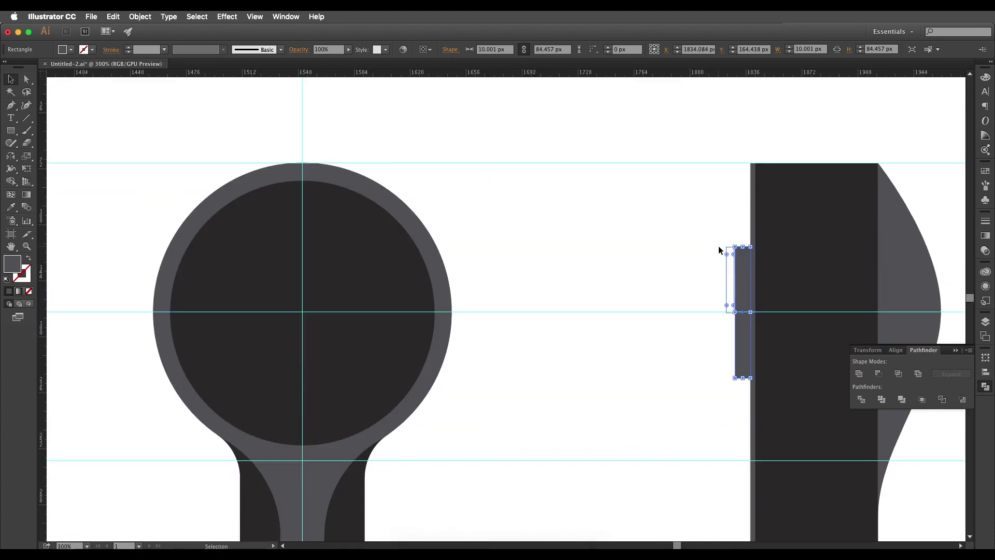
scroll(719, 246, "right", 5)
left_click(28, 80)
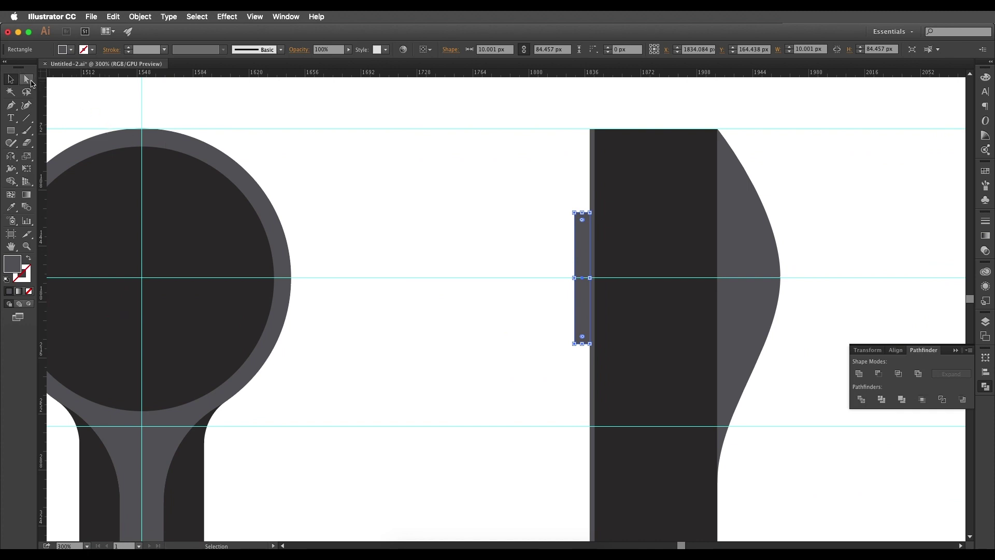
left_click(576, 214)
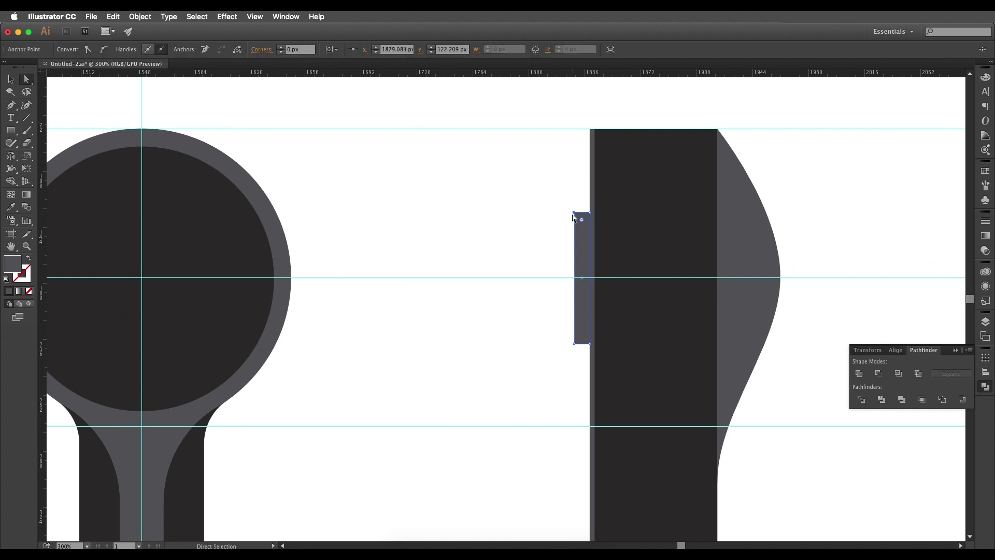
left_click(575, 346)
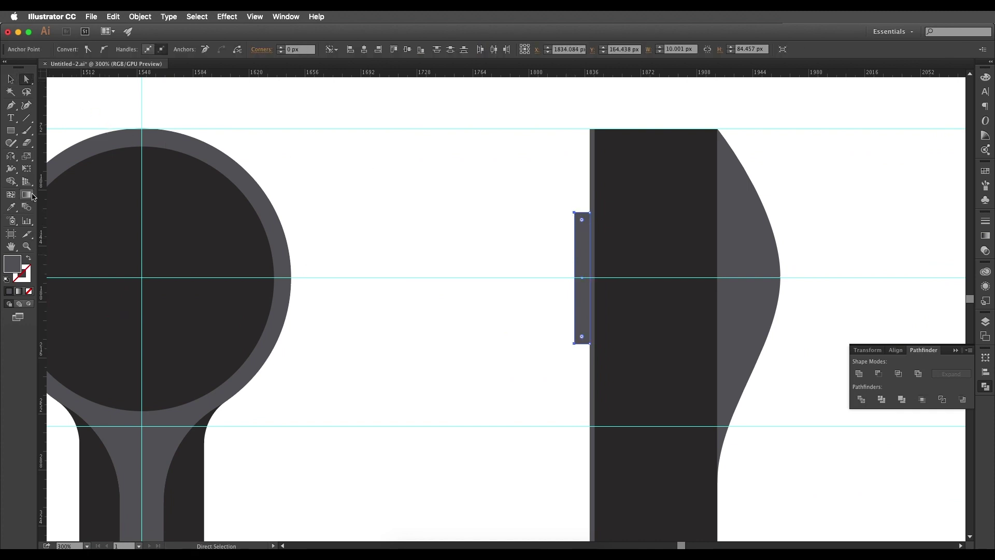
left_click(28, 171)
key("super")
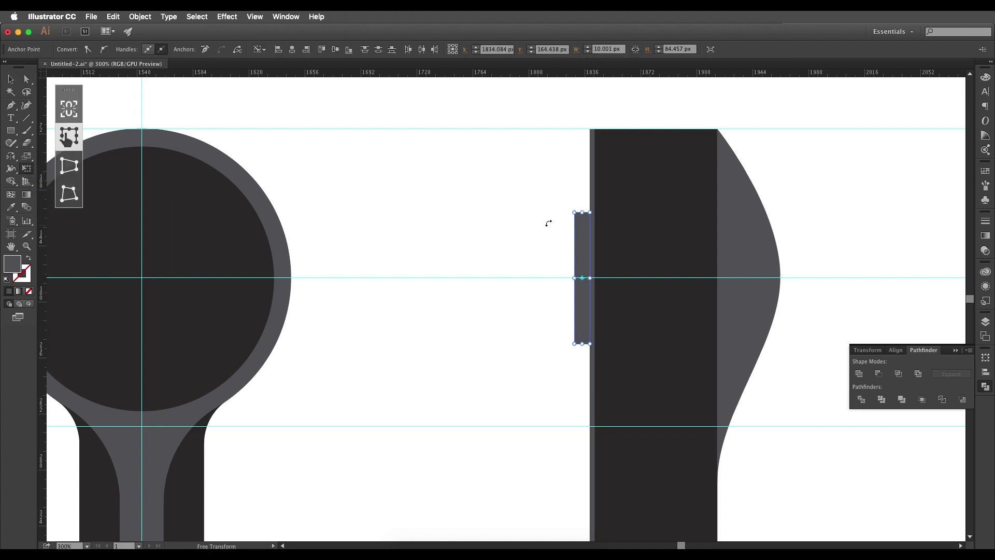
mouse_move(582, 210)
left_mouse_down()
mouse_move(580, 202)
mouse_move(580, 228)
left_mouse_up()
left_click_drag(574, 277, 578, 278)
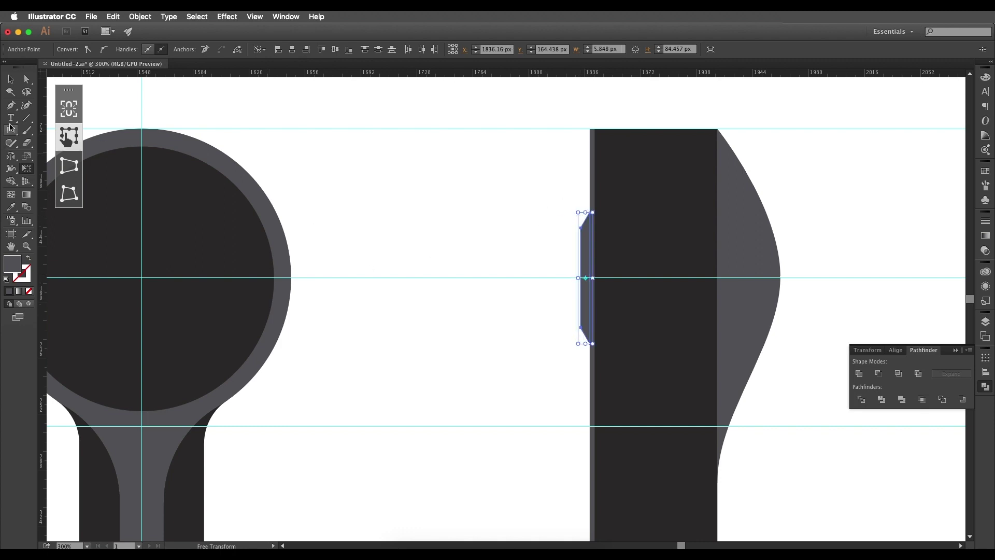
- Recolor the tapered neck with the dark shade sampled from the side view's body
key("i")
left_click(615, 155)
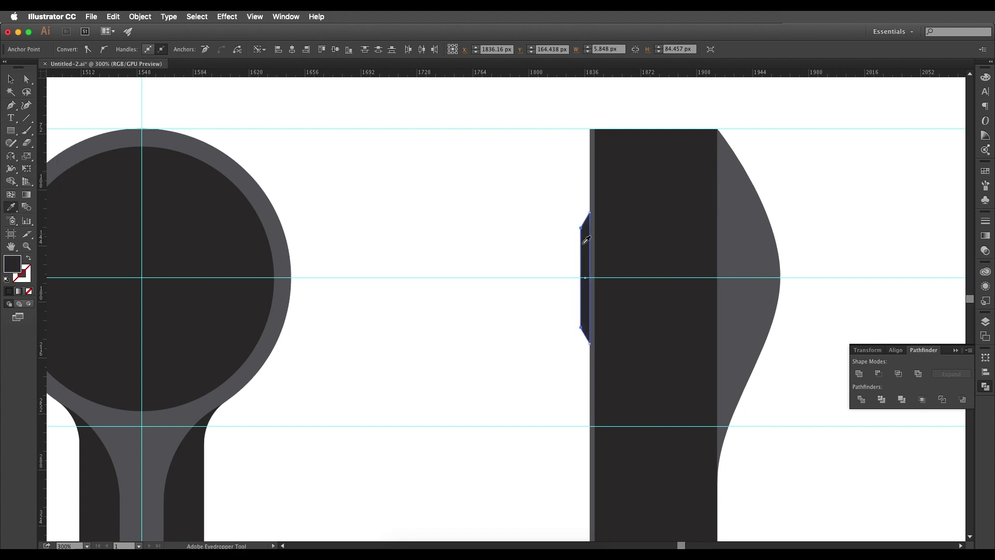
key("v")
- Draw a strip about 5 px wide and 65 px tall in the gray sampled from the bulge and place it against the tapered neck's outer edge
scroll(509, 269, "left", 3)
key("m")
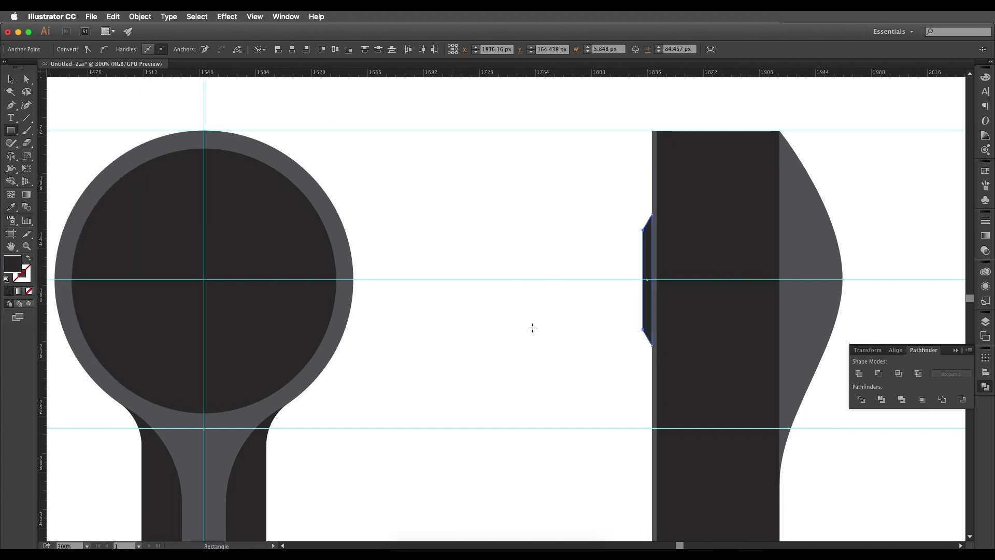
left_click_drag(629, 279, 631, 331)
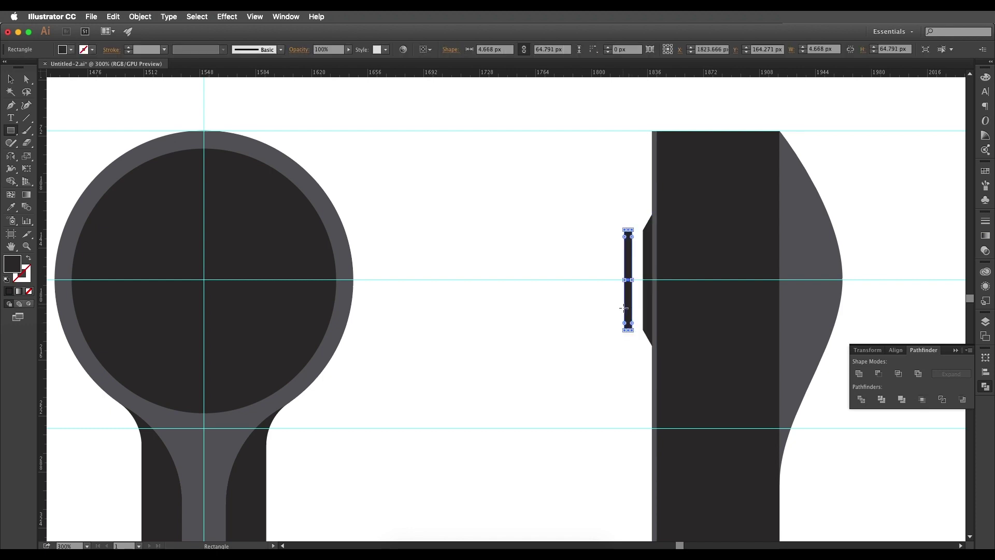
key("i")
left_click(808, 266)
key("v")
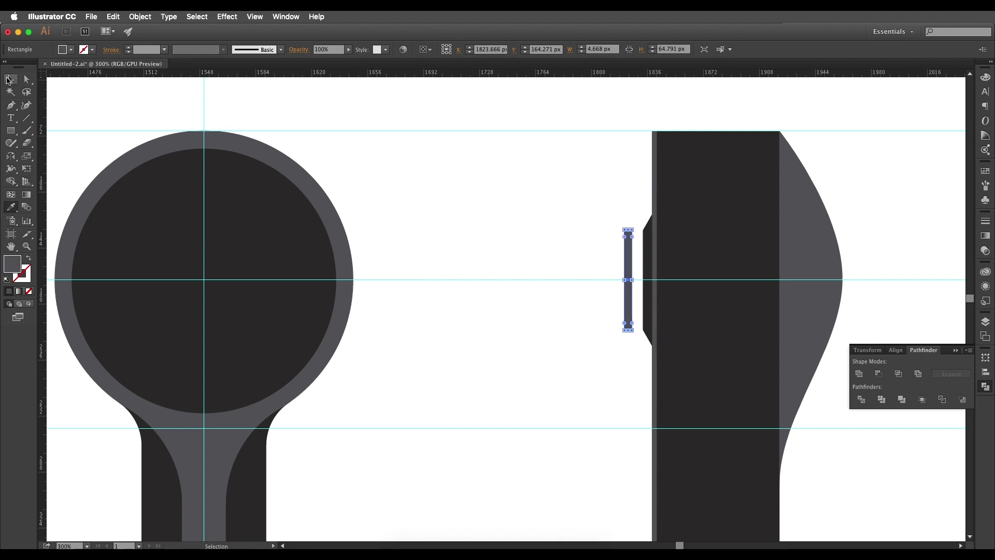
scroll(667, 316, "up", 2)
left_click_drag(593, 293, 617, 301)
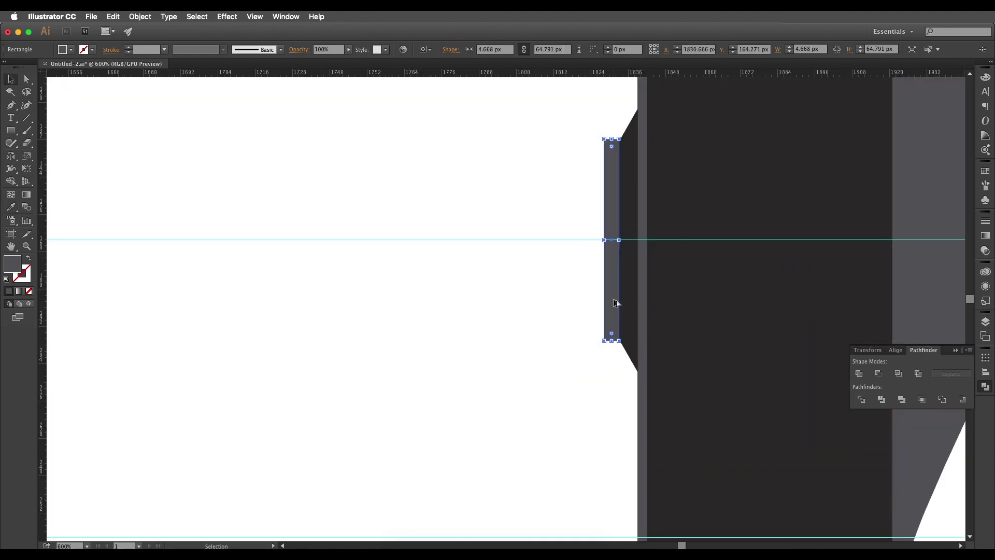
- Place four horizontal guides at the upper and lower corners of the reference side view's tapered neck, the outermost at Y 119.5 px and 201.5 px
scroll(617, 300, "down", 3)
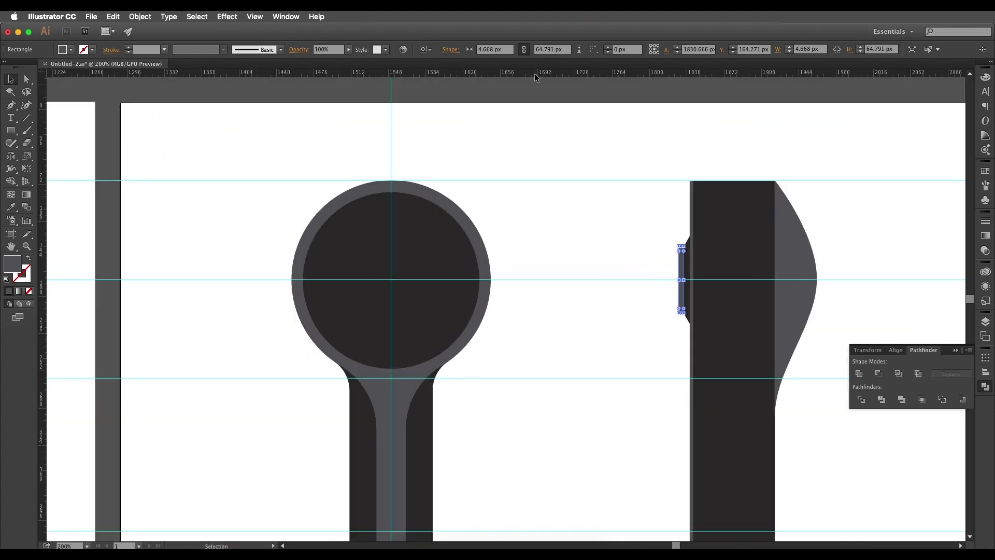
left_click_drag(533, 73, 860, 307)
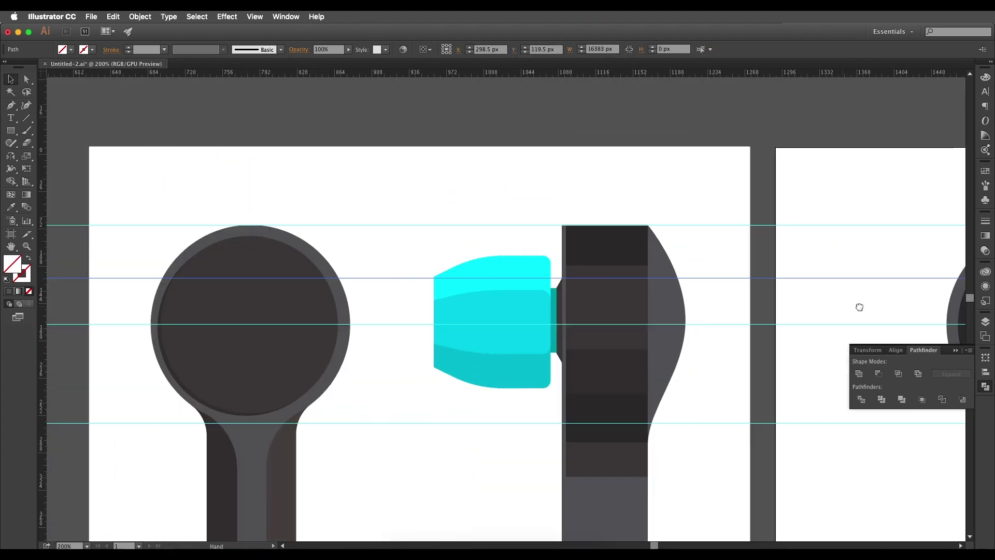
scroll(553, 275, "up", 3)
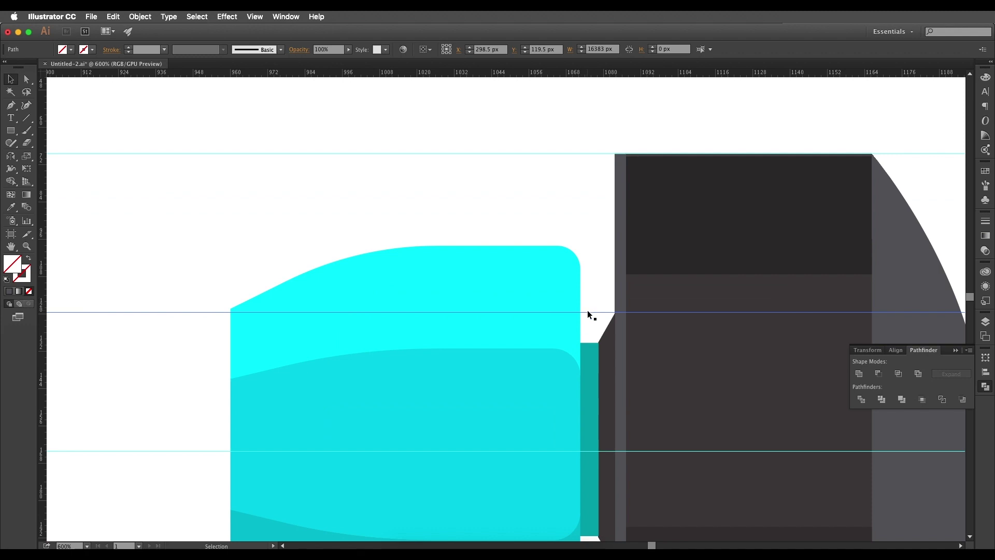
left_click_drag(588, 312, 591, 343)
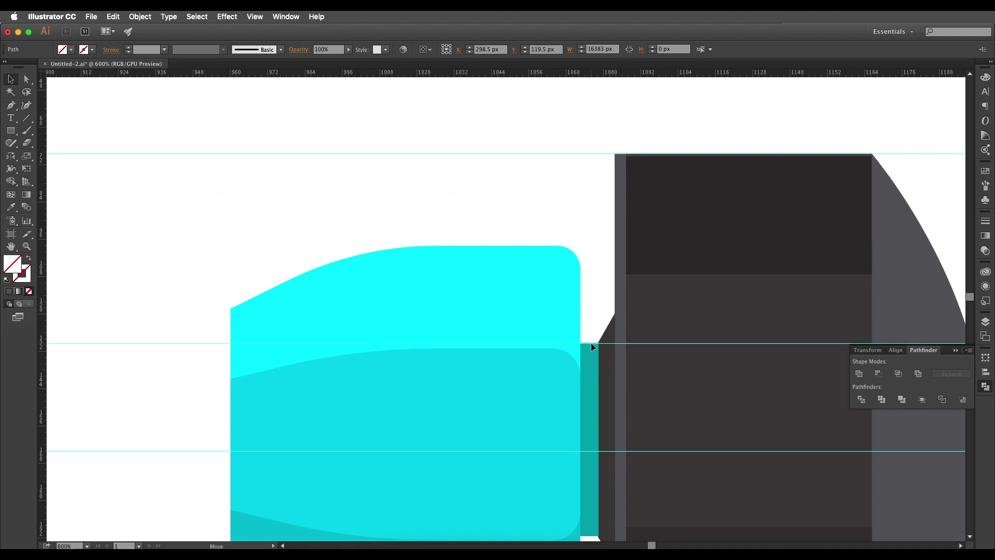
scroll(594, 346, "down", 5)
left_click_drag(608, 75, 600, 344)
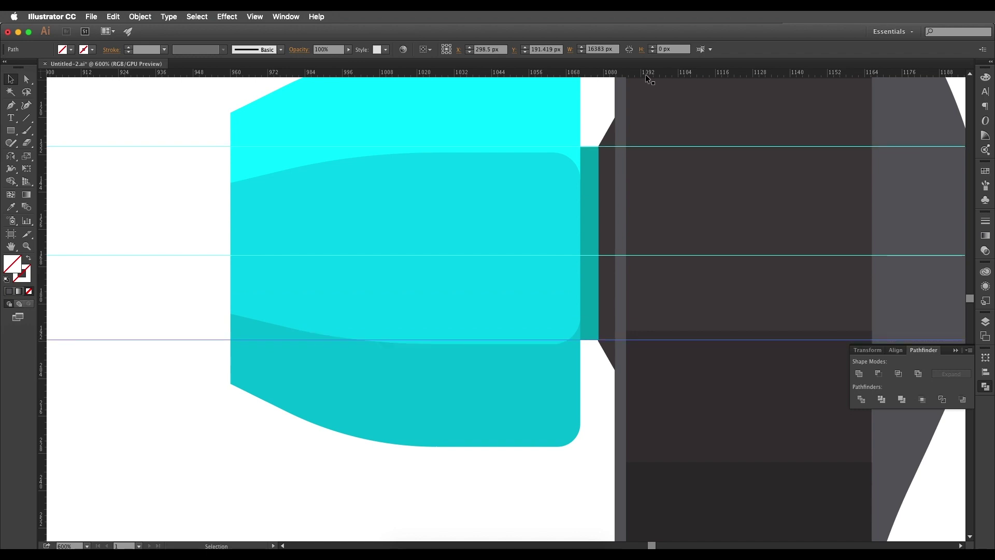
left_click_drag(645, 73, 609, 371)
- Move the tapered neck up to the new upper guide and shorten its lower end to the lowest neck guide
scroll(691, 359, "down", 3)
scroll(691, 359, "down", 2)
left_click_drag(692, 332, 480, 313)
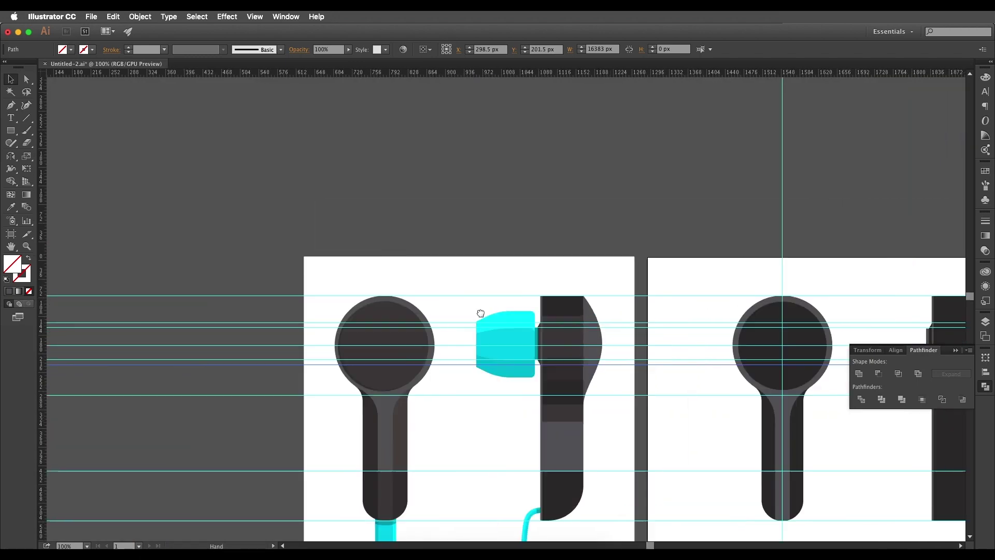
left_click_drag(777, 336, 477, 331)
scroll(556, 322, "up", 6)
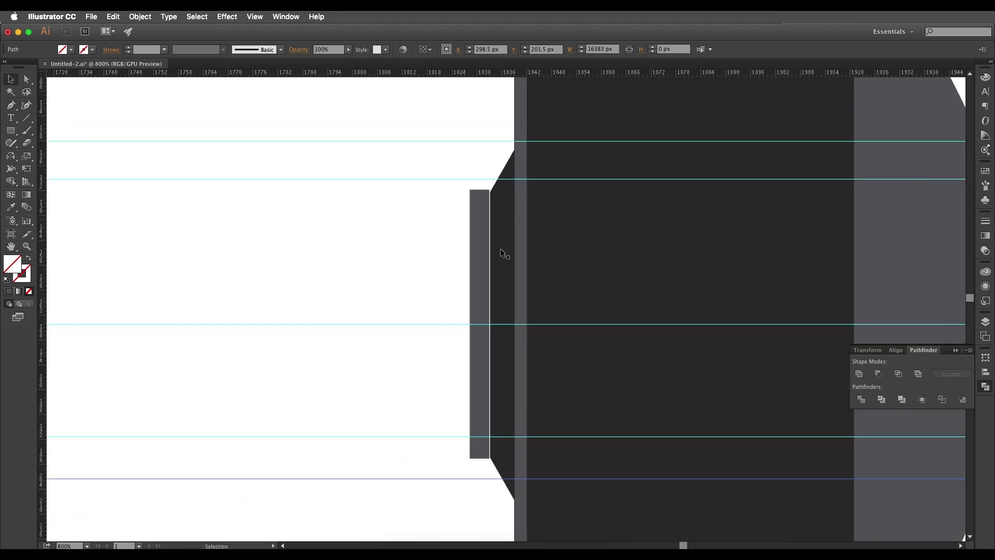
left_click_drag(509, 294, 524, 275)
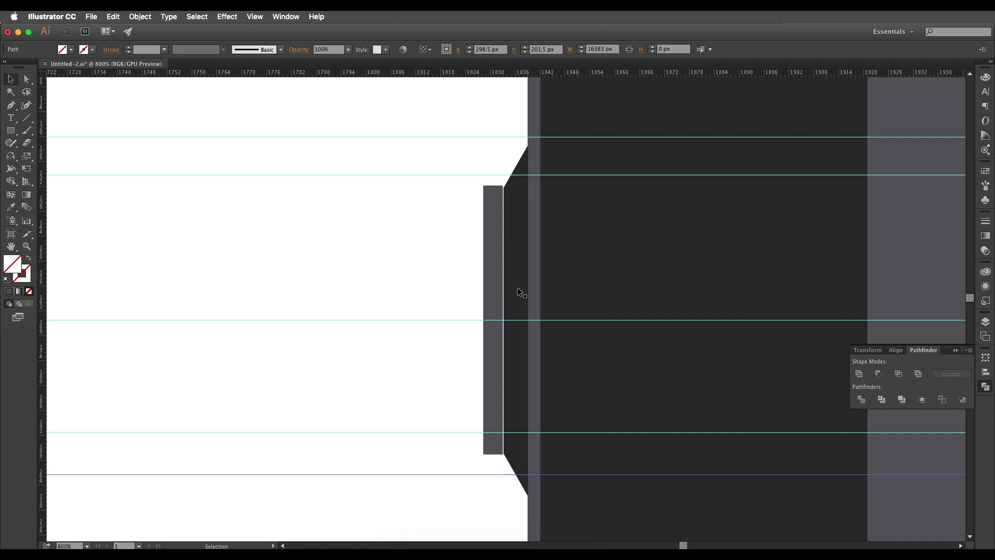
scroll(517, 287, "right", 3)
left_click(427, 207)
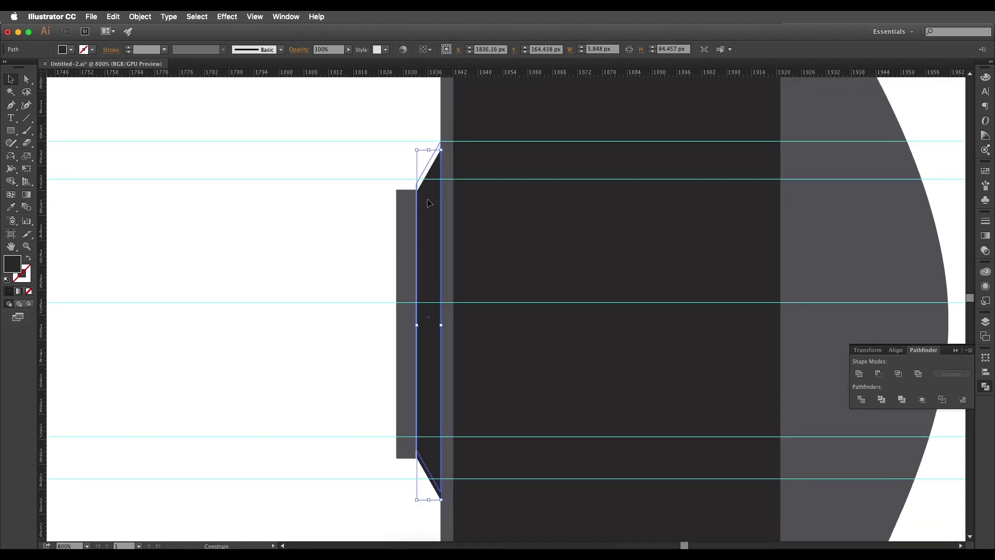
left_click_drag(429, 205, 427, 197)
scroll(445, 285, "down", 4)
scroll(446, 285, "left", 2)
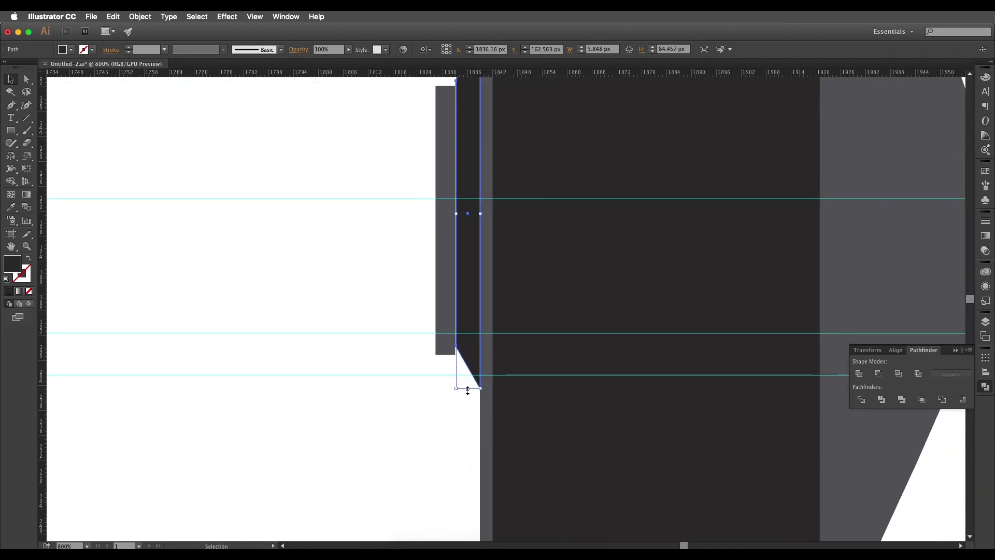
left_click_drag(468, 390, 468, 375)
- Resize the gray strip to about 61 px tall so both its ends meet the tapered neck's outer corners
left_click(450, 347)
left_click_drag(446, 342, 446, 333)
left_click_drag(462, 254, 521, 483)
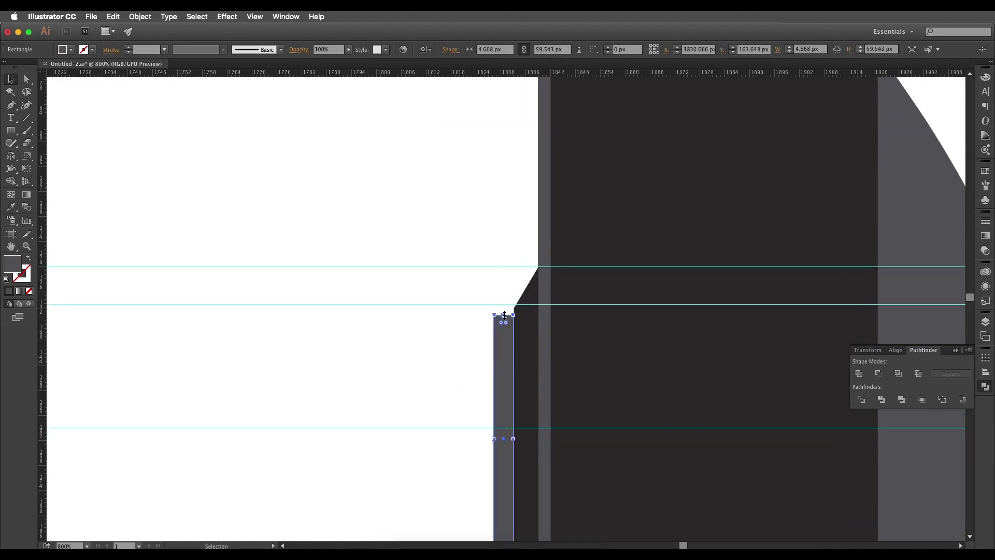
left_click_drag(504, 314, 506, 308)
key("super+equal")
key("super+equal")
key("super+equal")
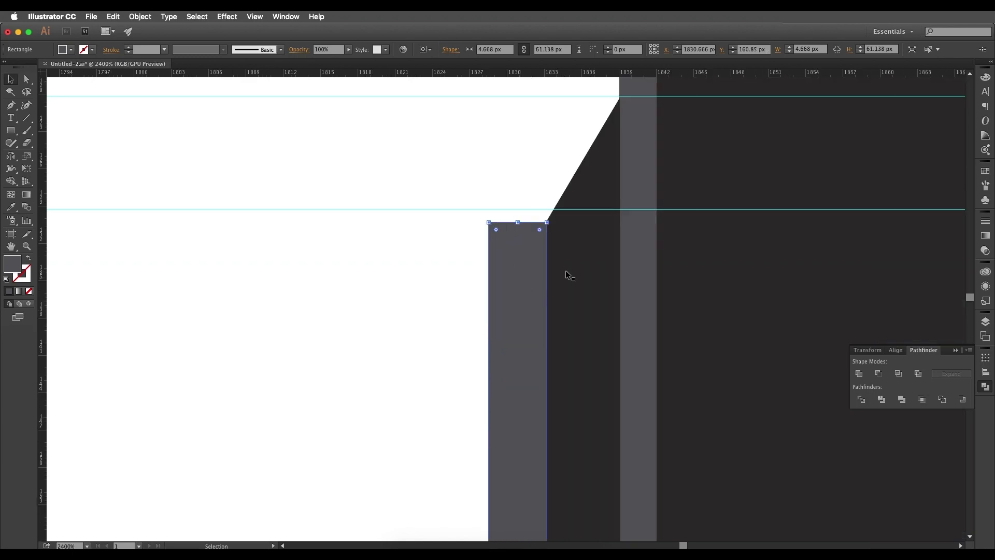
key("super+minus")
key("super+minus")
key("super+minus")
key("super+minus")
key("super+minus")
left_click(493, 318)
key("super+minus")
key("super+minus")
- Draw a gray 120 by 120 px square for the ear tip in the gap between the front view and the side view's neck
left_click_drag(569, 342, 860, 332)
left_click_drag(181, 355, 457, 340)
left_click_drag(77, 301, 271, 289)
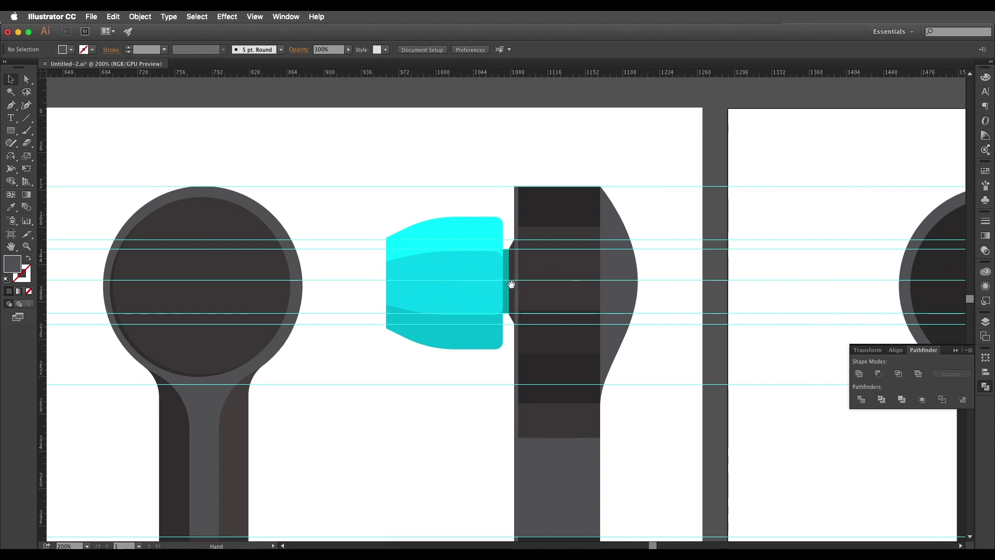
left_click_drag(784, 346, 730, 347)
scroll(730, 347, "right", 10)
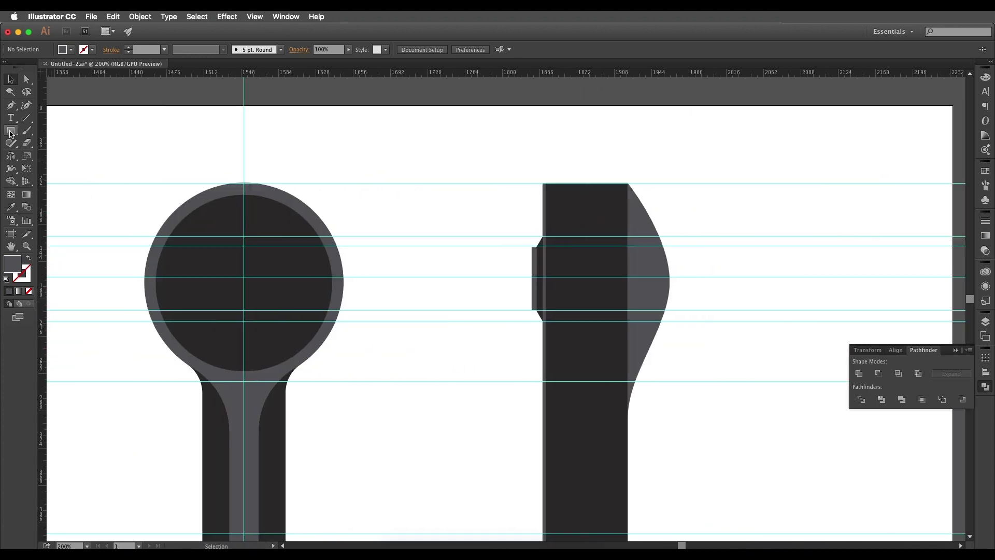
left_click(9, 133)
scroll(461, 355, "down", 2)
mouse_move(496, 349)
left_mouse_down()
mouse_move(741, 341)
mouse_move(721, 331)
mouse_move(737, 340)
left_mouse_up()
left_click_drag(721, 324, 601, 296)
scroll(585, 286, "up", 4)
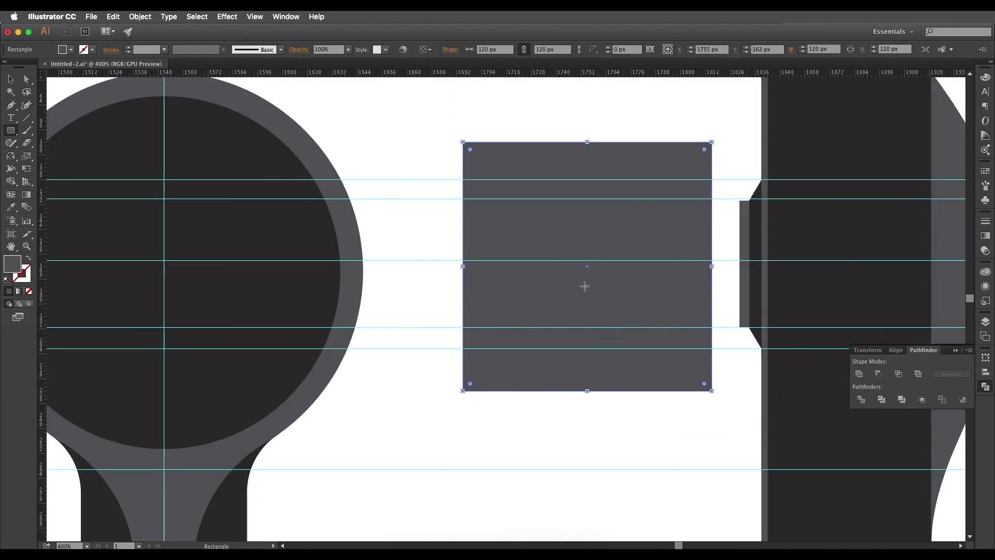
- Place a vertical guide through the ear tip square slightly left of its center, at X 1742.5 px, following the reference ear tip
scroll(585, 286, "down", 4)
scroll(241, 255, "up", 2)
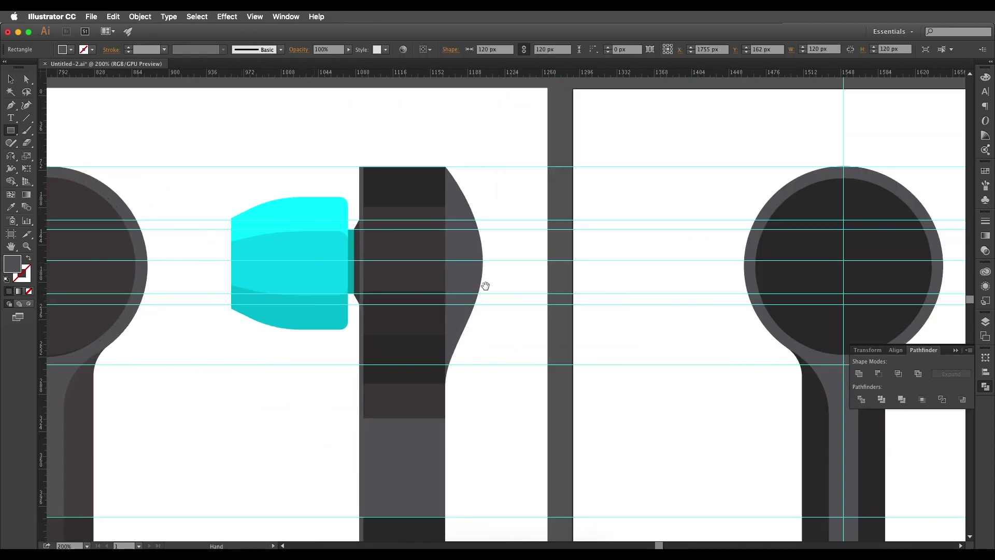
left_click_drag(790, 282, 519, 275)
left_click_drag(667, 273, 810, 289)
left_click_drag(224, 268, 473, 271)
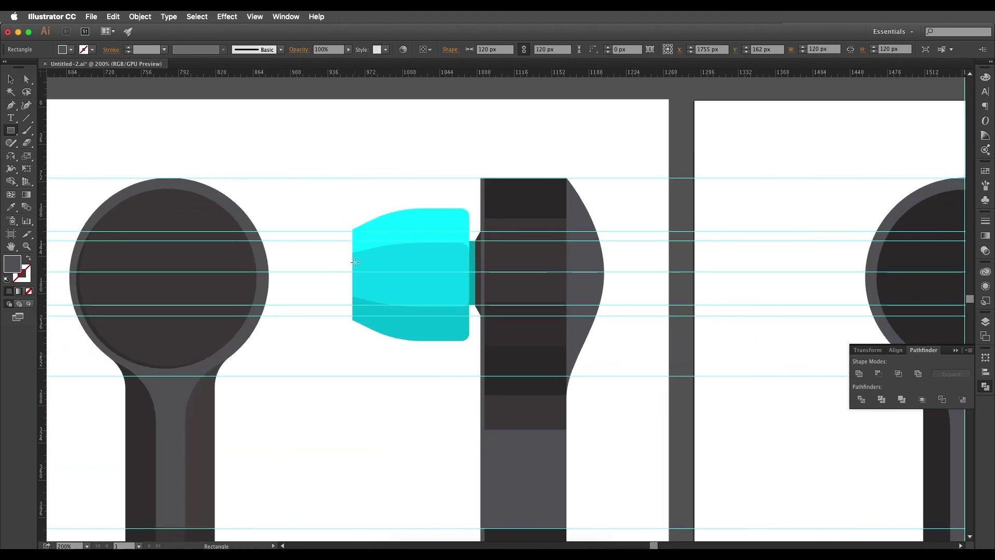
scroll(542, 300, "right", 10)
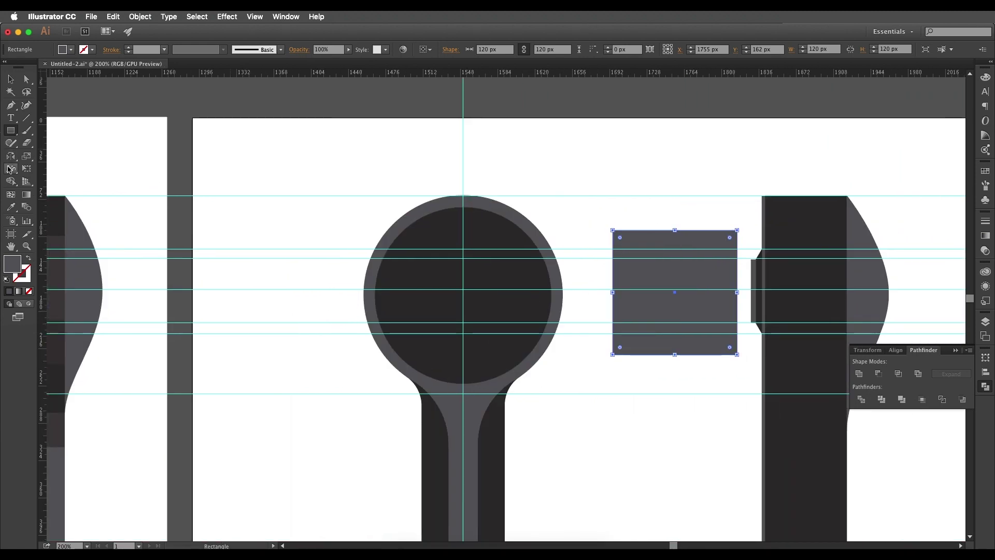
left_click_drag(43, 207, 659, 229)
scroll(660, 228, "up", 1)
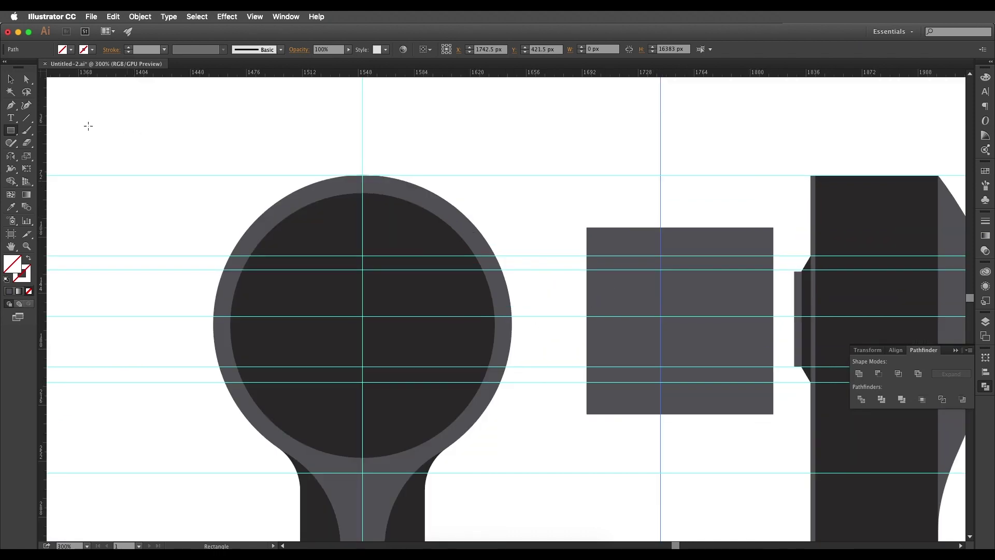
- Add an anchor point to the ear tip square's upper edge at the vertical guide
left_click(10, 79)
left_click(649, 248)
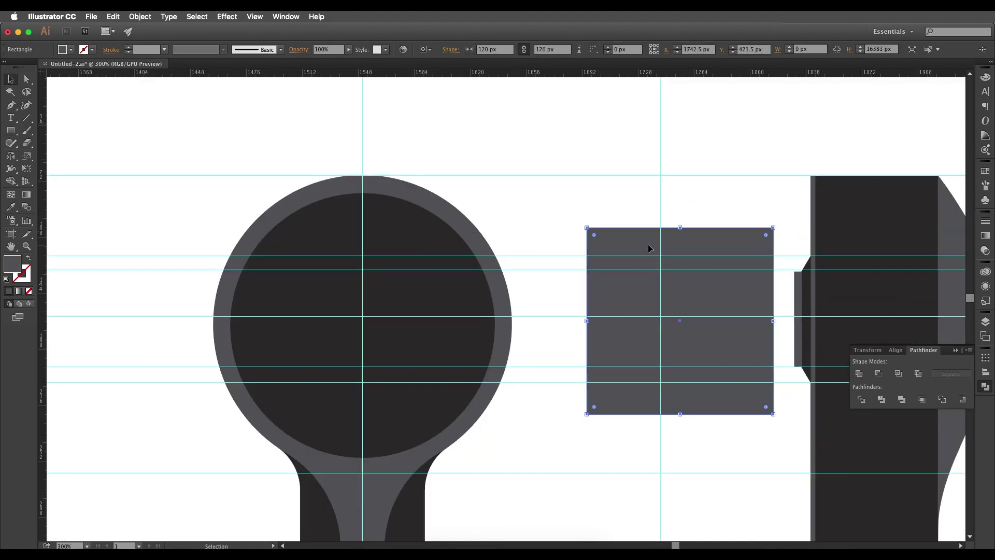
left_click(11, 105)
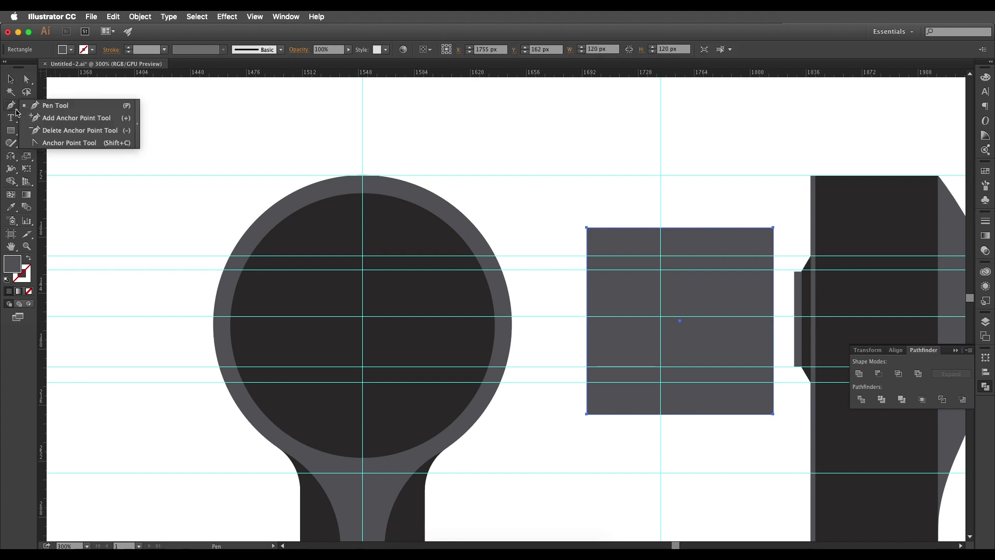
left_click(50, 118)
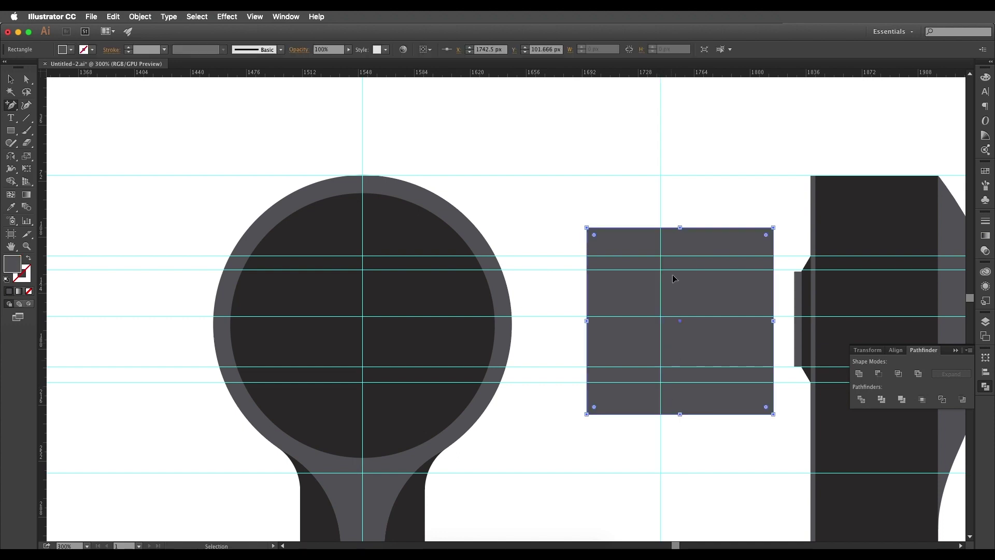
left_click(661, 227)
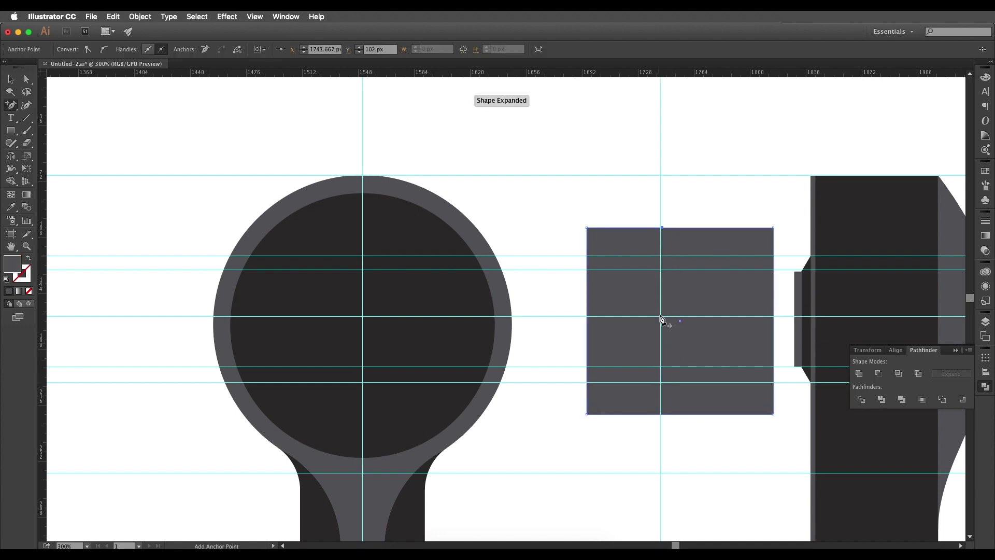
- Add an anchor point to the ear tip square's lower edge at the vertical guide and shift both edge points slightly left
left_click(662, 414)
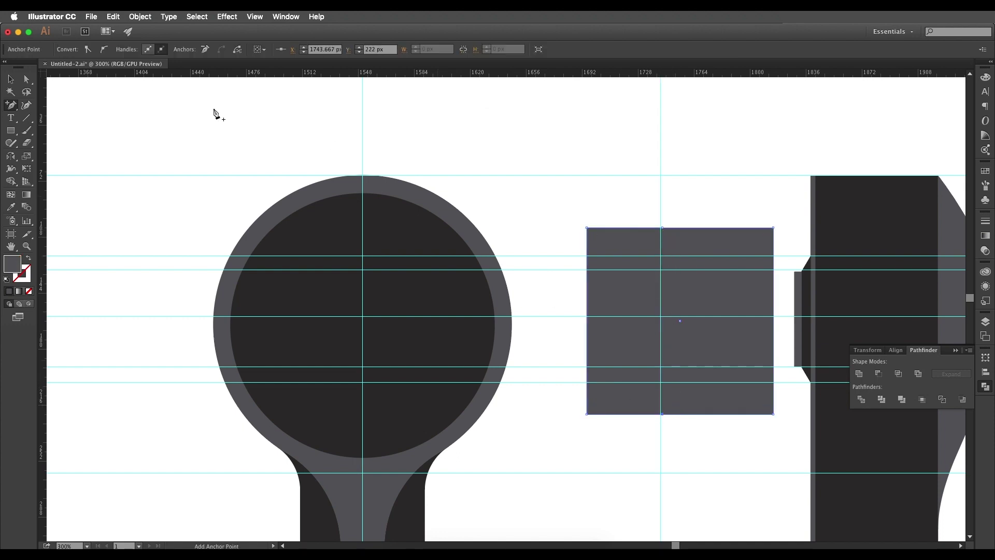
left_click(27, 81)
left_click(663, 415, "shift")
left_click_drag(663, 415, 658, 415)
scroll(655, 395, "right", 2)
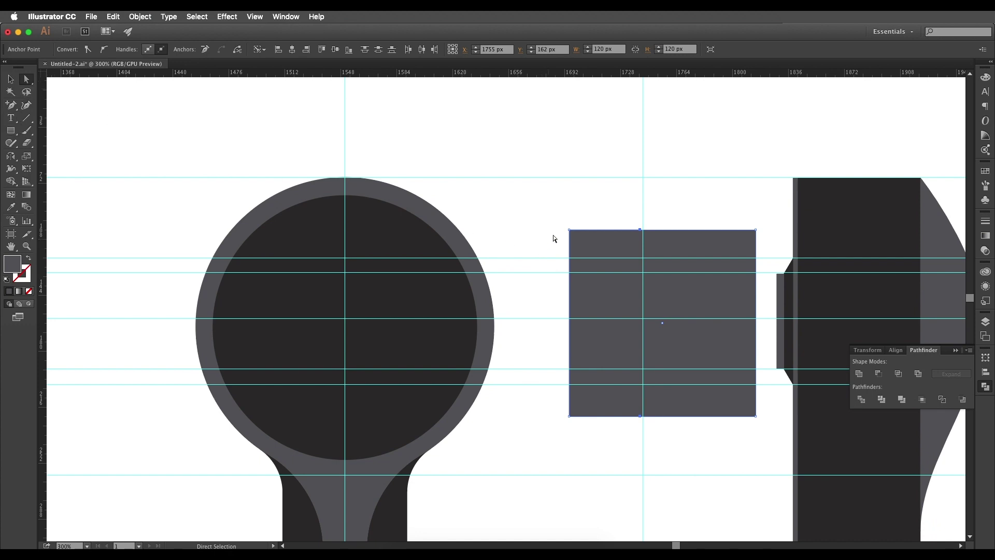
- Taper the ear tip's left end symmetrically by bringing its two left corner points closer together with Free Transform
left_click(568, 231)
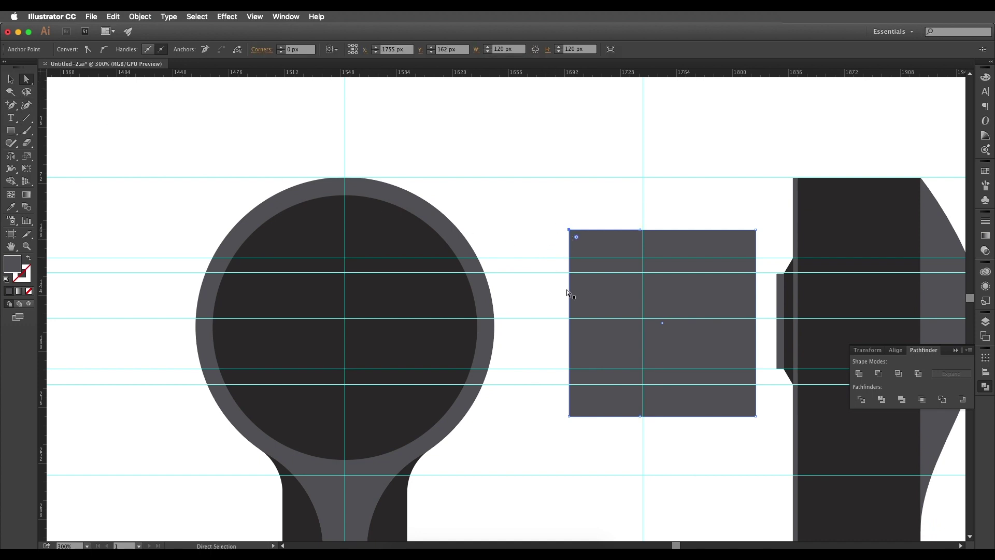
left_click(569, 417, "shift")
left_click(26, 169)
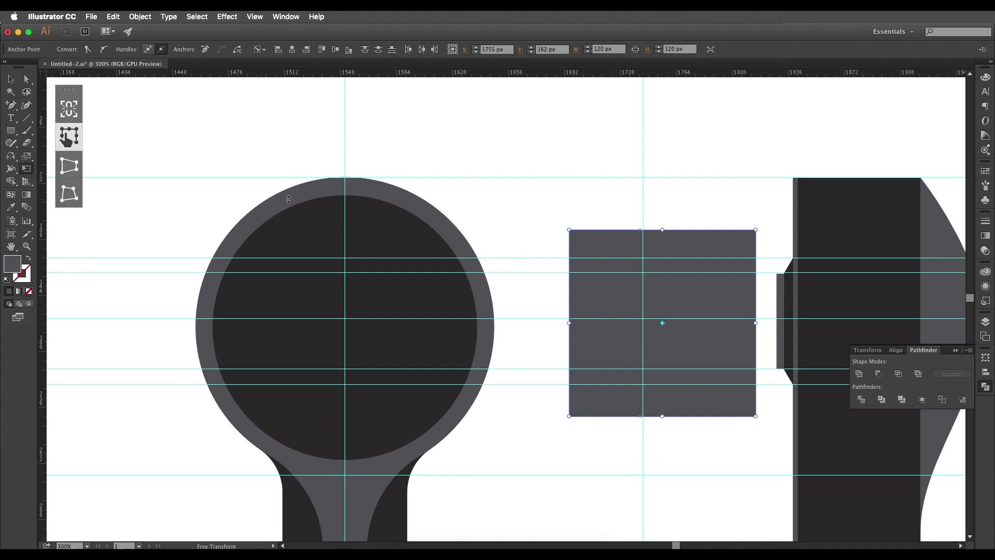
left_click_drag(678, 205, 679, 214)
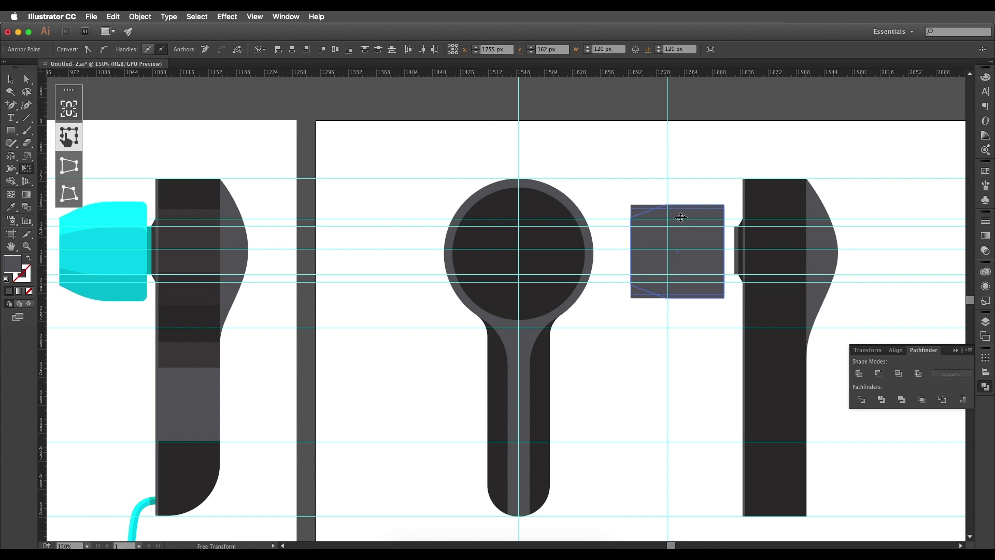
left_click_drag(681, 216, 681, 216)
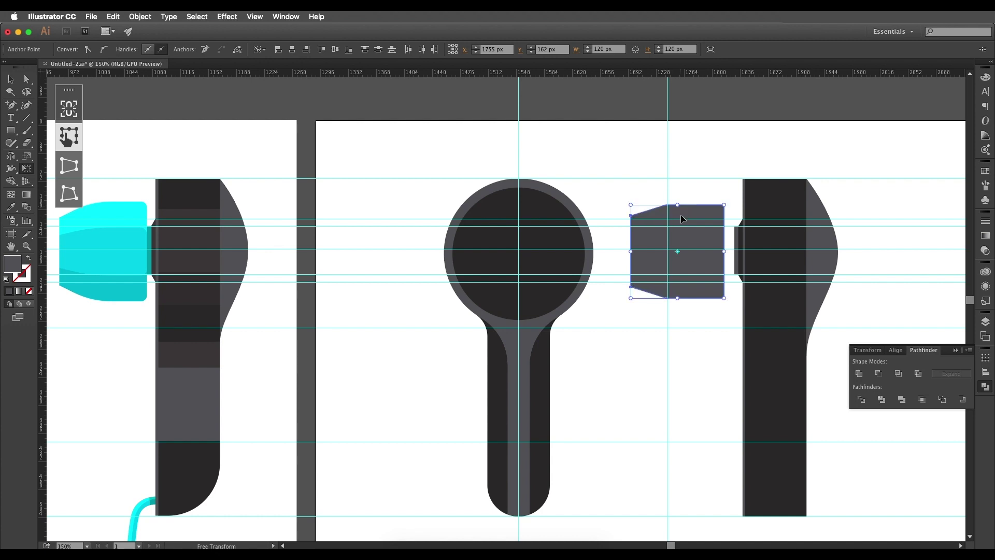
scroll(682, 216, "up", 2)
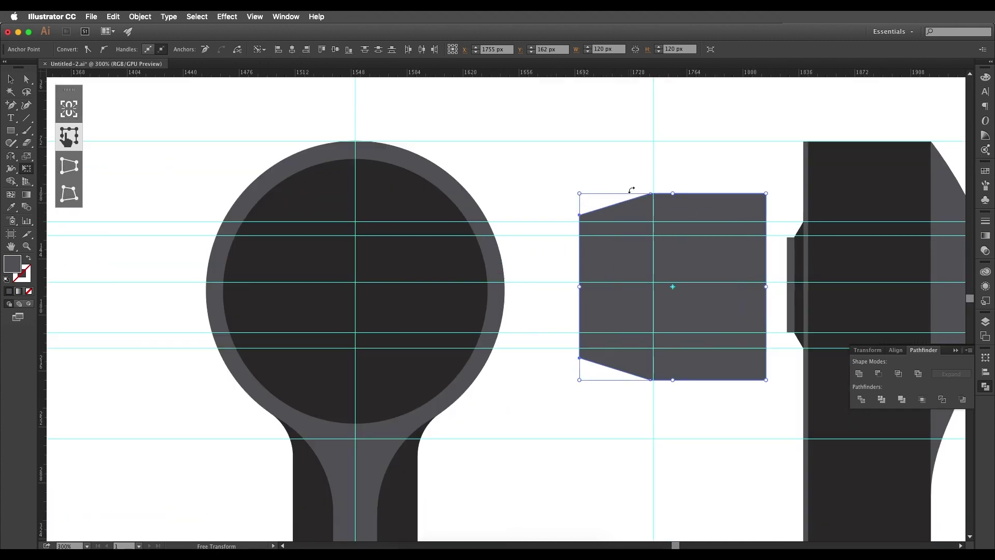
- Round the ear tip's upper and lower shoulder points into smooth curves with a corner radius of about 155 px
left_click(26, 79)
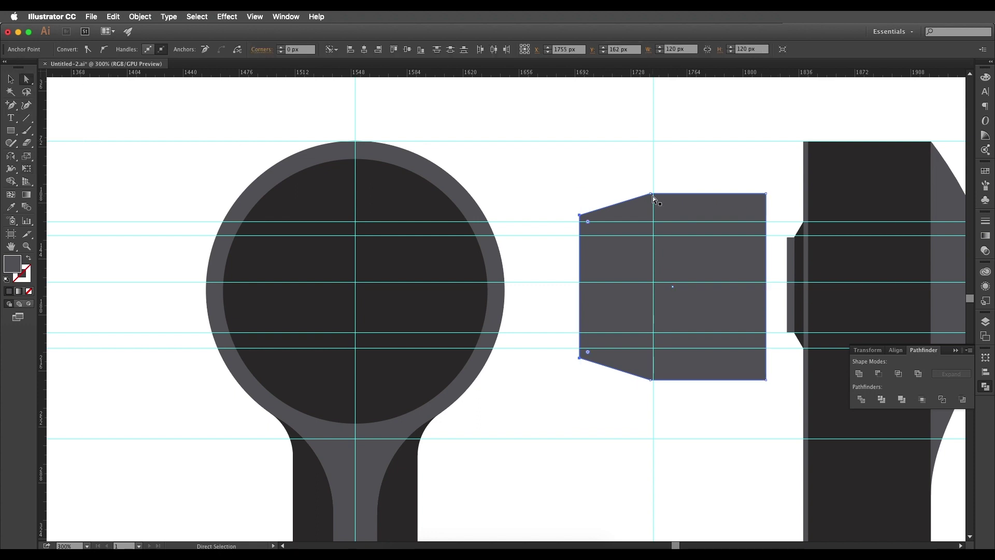
left_click(651, 194)
left_click(649, 379, "shift")
left_click_drag(653, 372, 666, 359)
left_click_drag(634, 205, 643, 287)
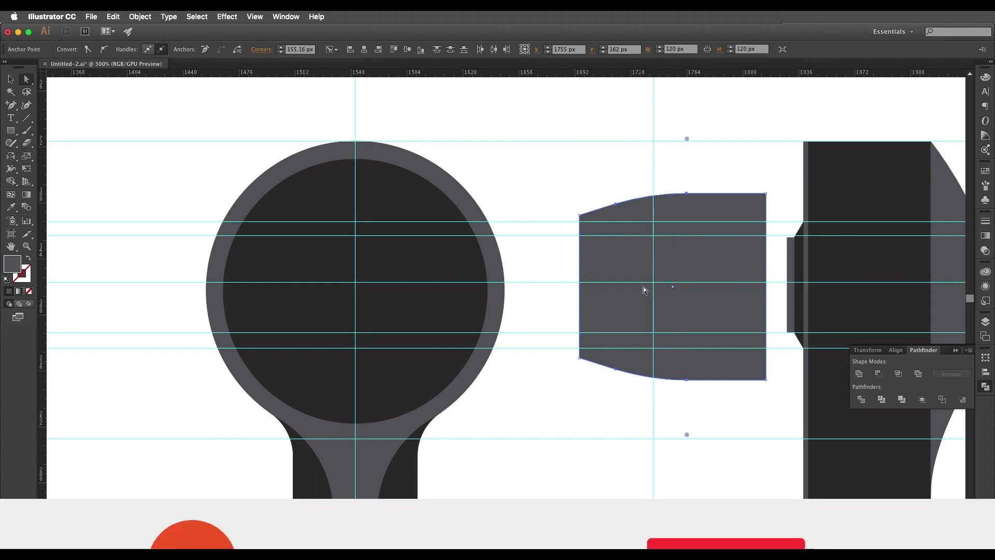
scroll(643, 287, "down", 2)
key("v")
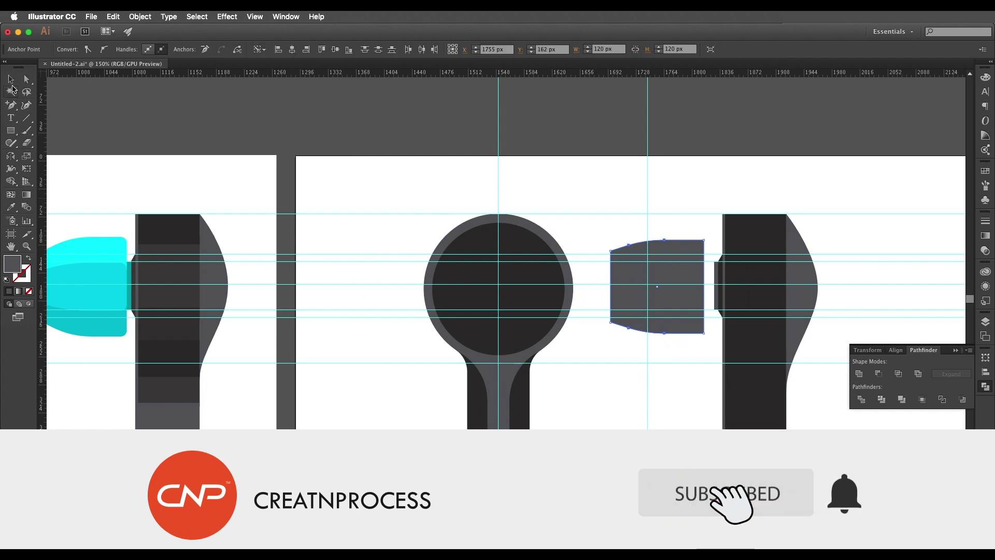
left_click(506, 187)
- Slightly round the four outer corners of the ear tip
scroll(694, 216, "left", 4)
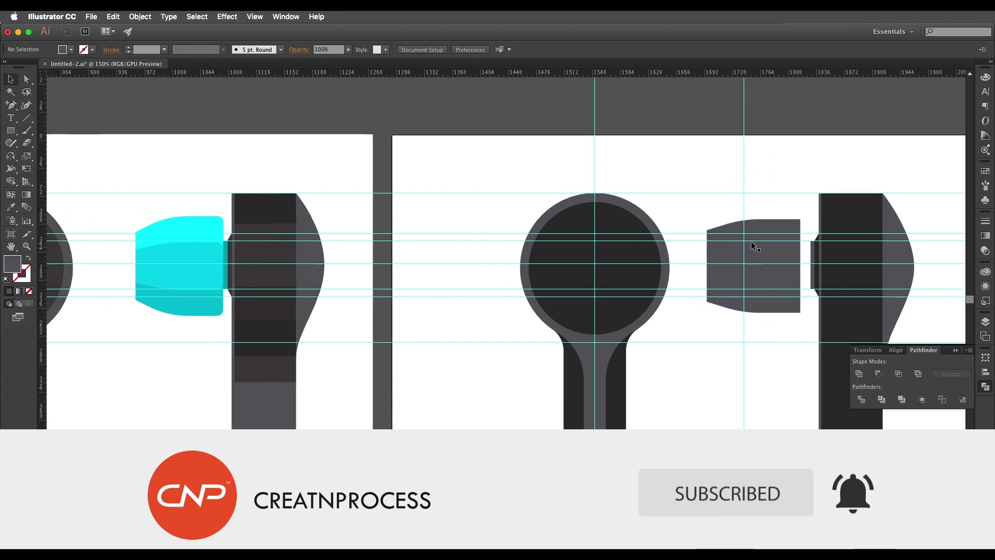
scroll(778, 236, "up", 2)
left_click(791, 222)
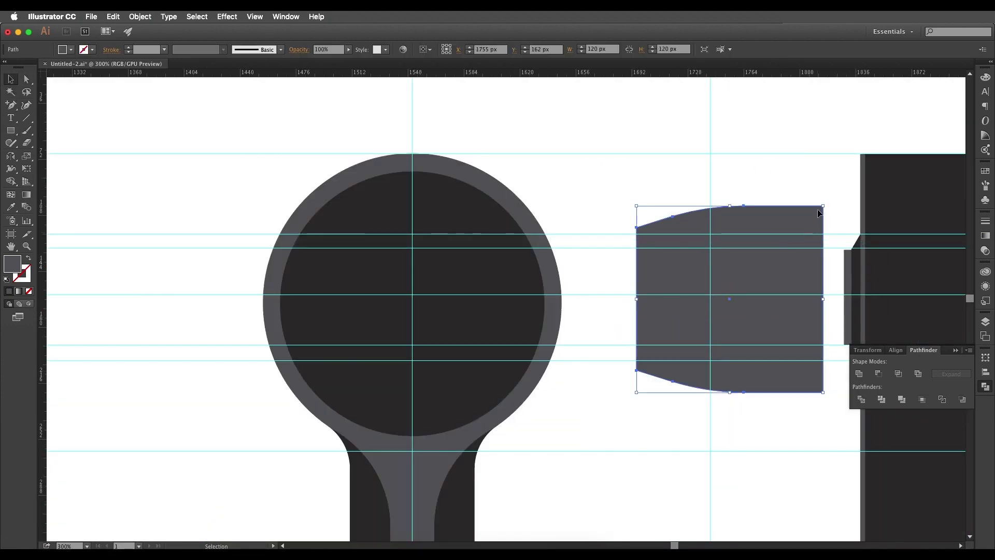
key("a")
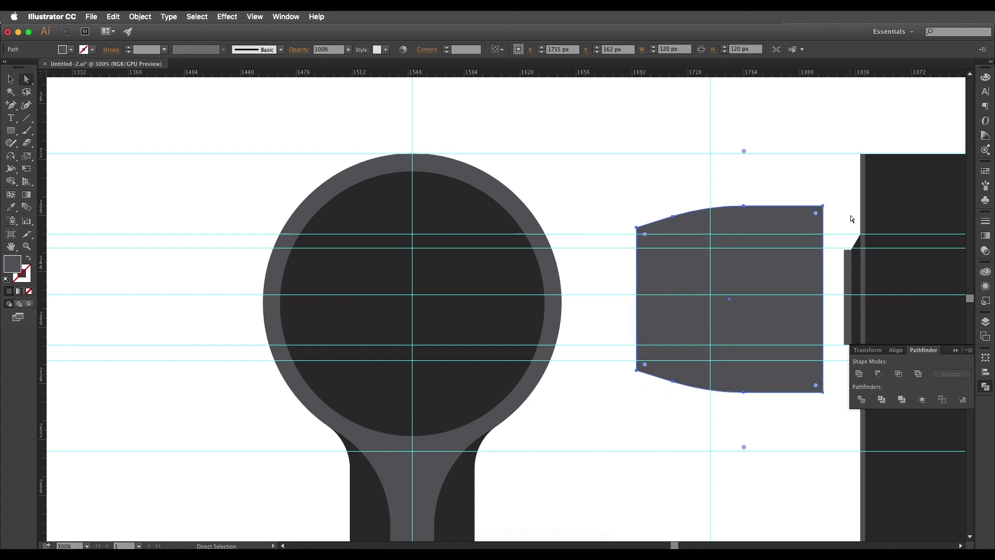
left_click_drag(815, 215, 816, 213)
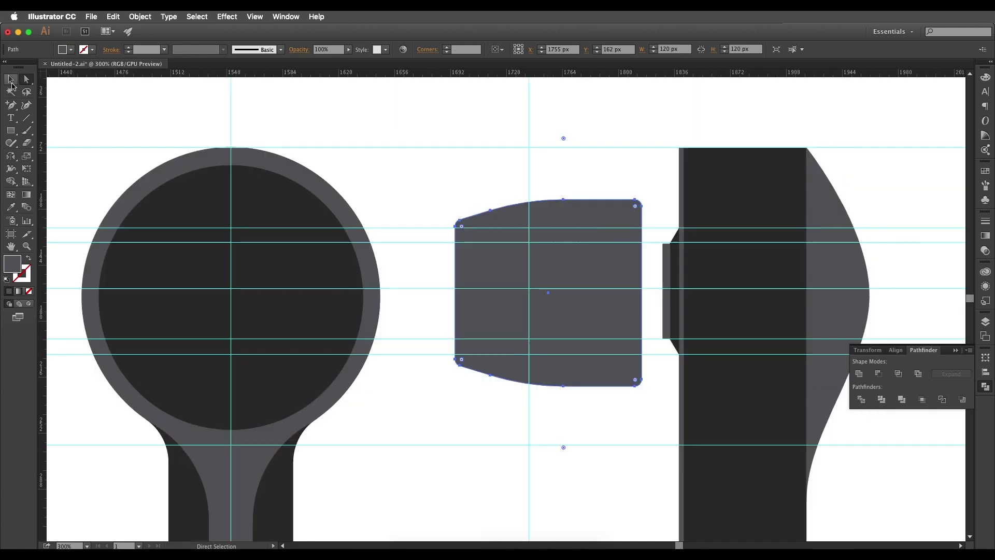
- Move the ear tip horizontally to X 1768.667 px so its right edge meets the side view's neck
left_click(10, 80)
scroll(268, 182, "down", 1)
left_click_drag(295, 240, 702, 273)
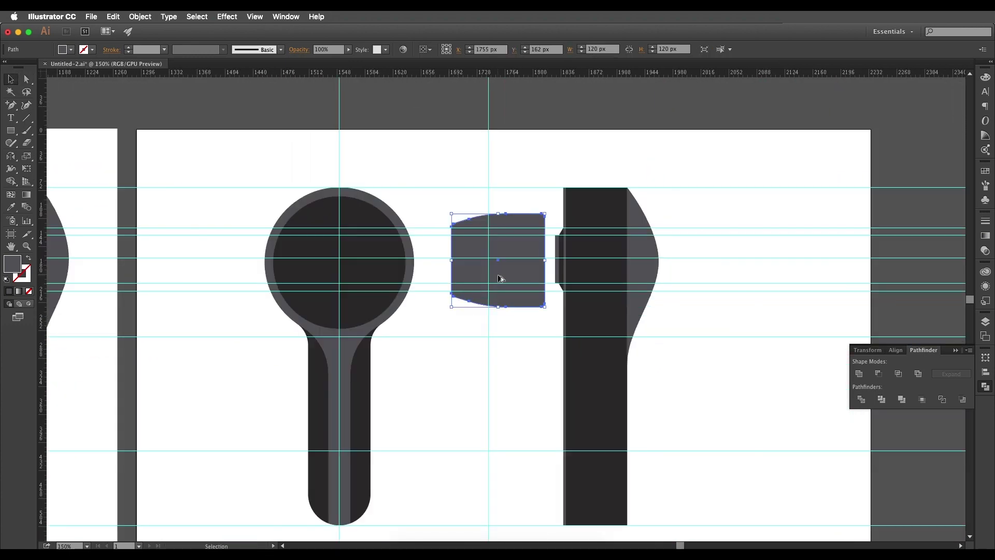
scroll(500, 279, "up", 1)
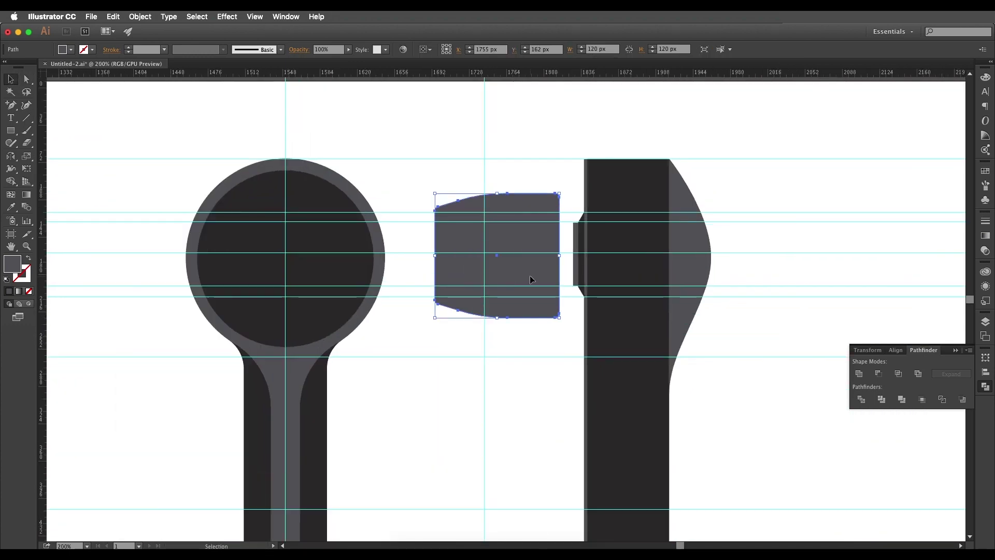
scroll(555, 278, "up", 1)
left_click_drag(547, 278, 570, 278)
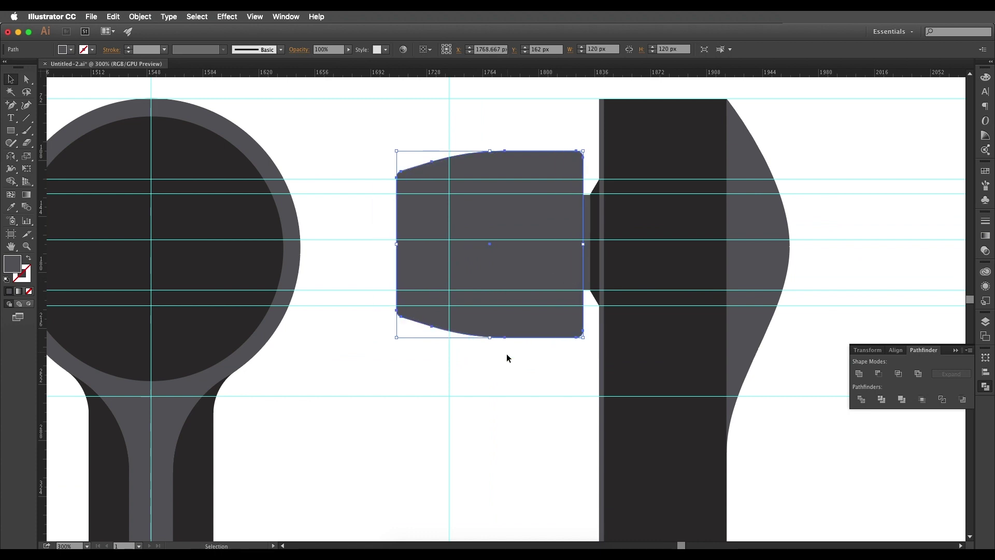
left_click(506, 355)
- Narrow the ear tip from its left end to a width of about 113 px
scroll(506, 355, "down", 2)
left_click(506, 306)
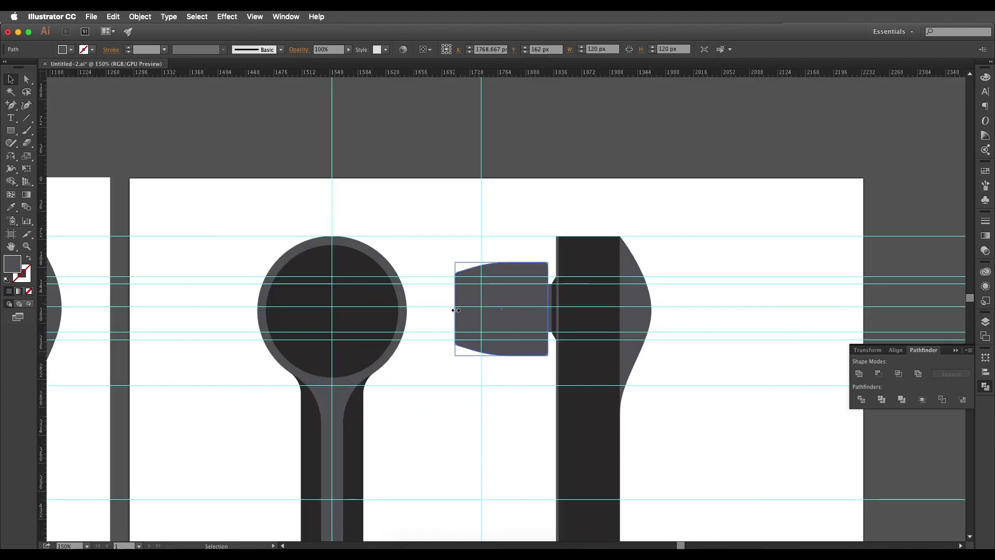
left_click_drag(461, 310, 461, 311)
left_click(440, 367)
scroll(511, 372, "down", 1)
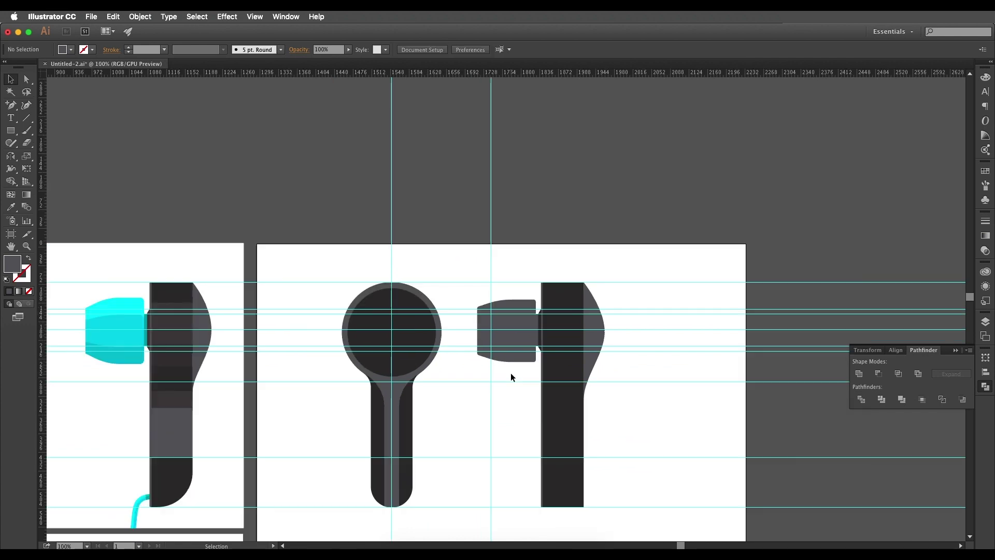
- Duplicate the ear tip in place and squash the copy about its center to roughly 57 px tall
left_click_drag(511, 372, 522, 367)
scroll(527, 358, "up", 1)
left_click(530, 302)
key("a")
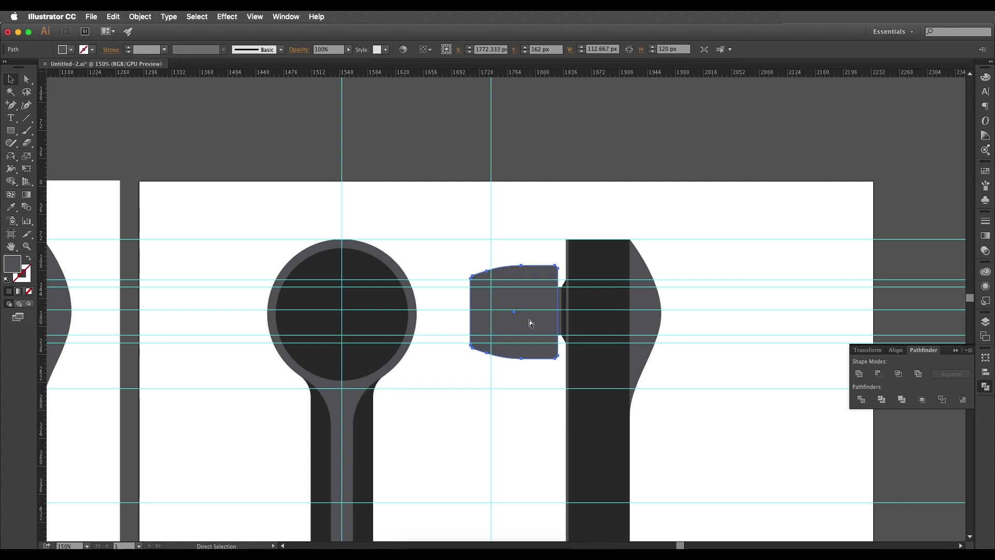
key("v")
left_click_drag(521, 266, 619, 293)
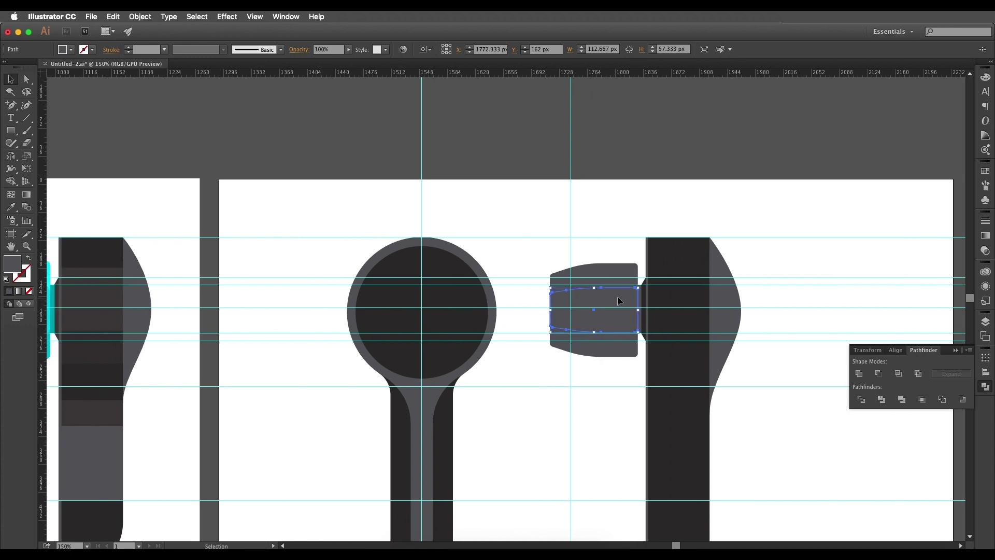
- Fill the squashed ear tip copy with the dark color sampled from the side view's body
key("i")
left_click(689, 306)
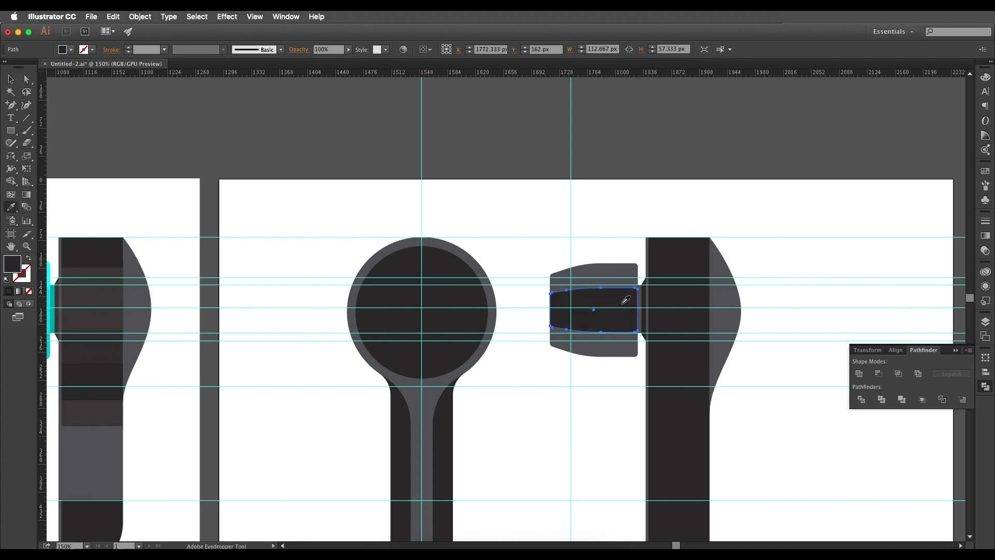
key("v")
left_click(615, 244)
- Compare the side view's ear tip and body with the reference earphone
scroll(615, 244, "left", 5)
scroll(615, 244, "down", 2)
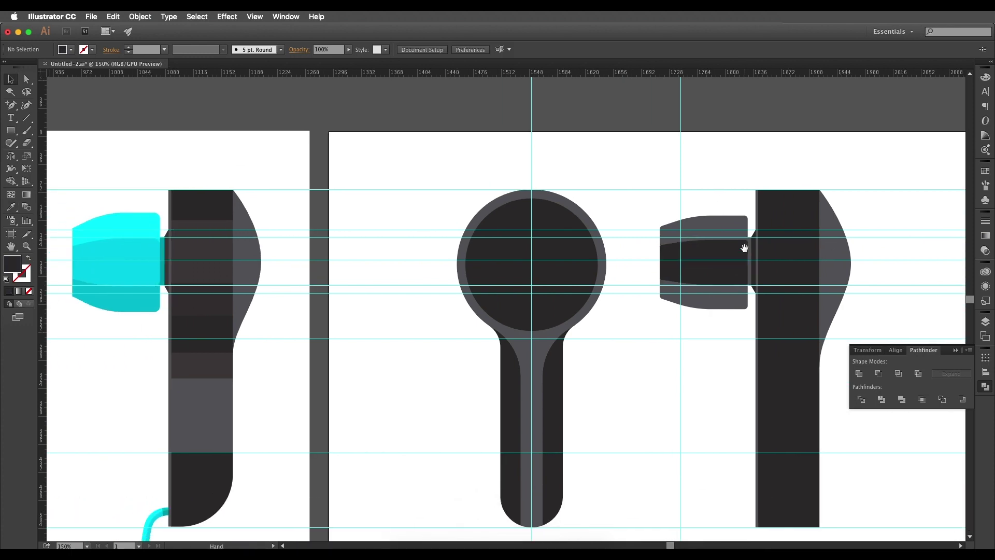
left_click(718, 271)
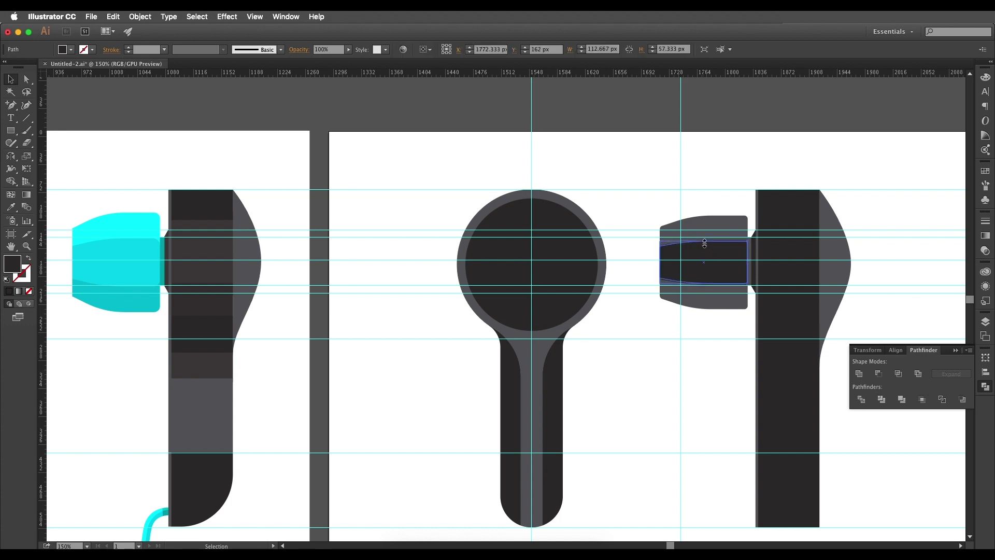
scroll(684, 285, "right", 5)
left_click(735, 362)
scroll(519, 357, "down", 2)
scroll(295, 356, "left", 6)
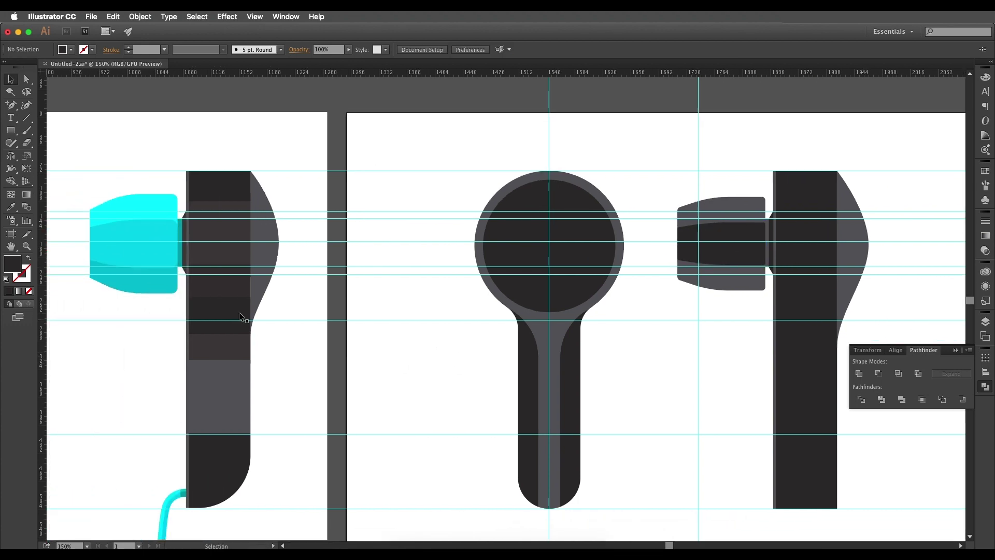
scroll(243, 302, "left", 3)
scroll(244, 302, "down", 1)
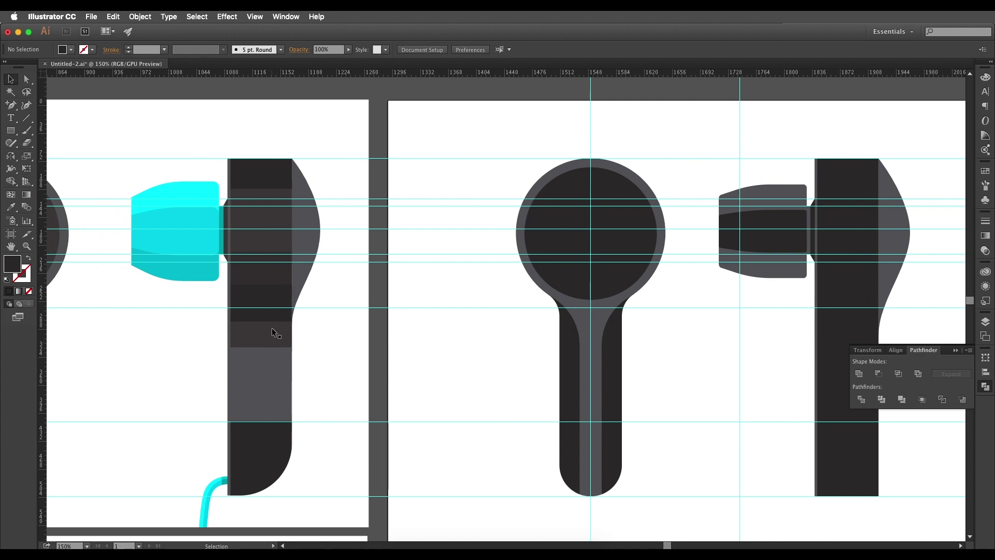
- Round the lower-right corner of the side view's dark body with a radius of about 62 px, following the reference
left_click_drag(714, 373, 415, 373)
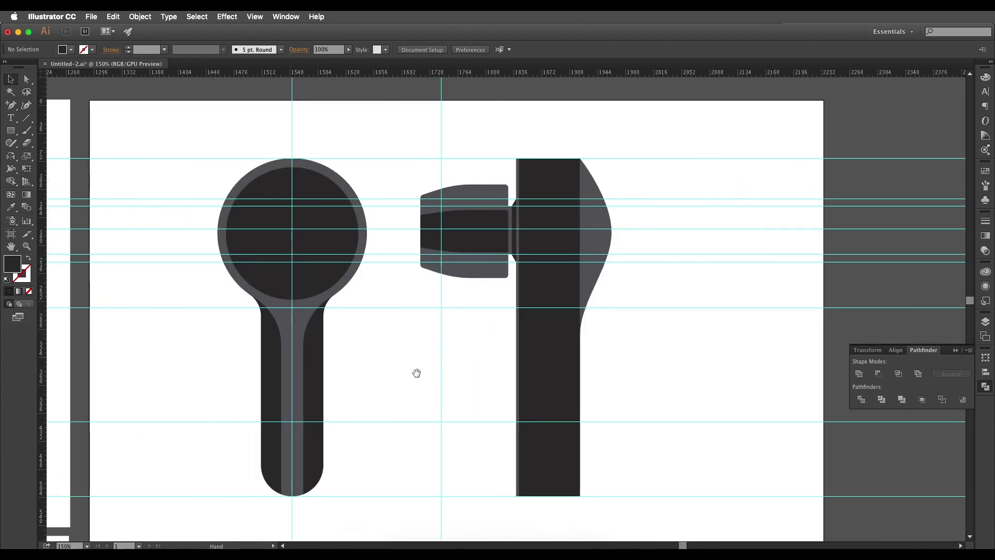
left_click_drag(578, 473, 675, 396)
left_click_drag(316, 406, 502, 375)
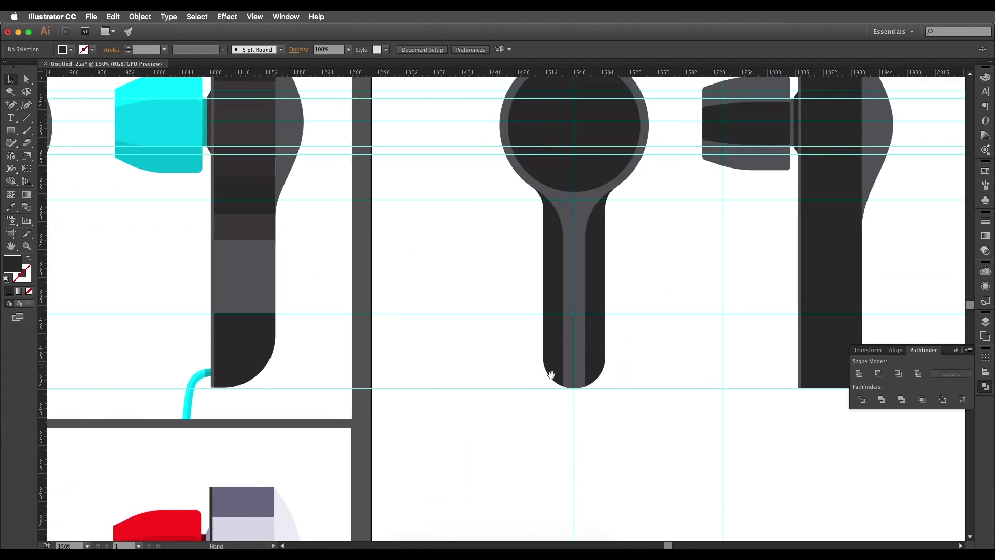
scroll(548, 373, "right", 6)
left_click(497, 390)
left_click(26, 79)
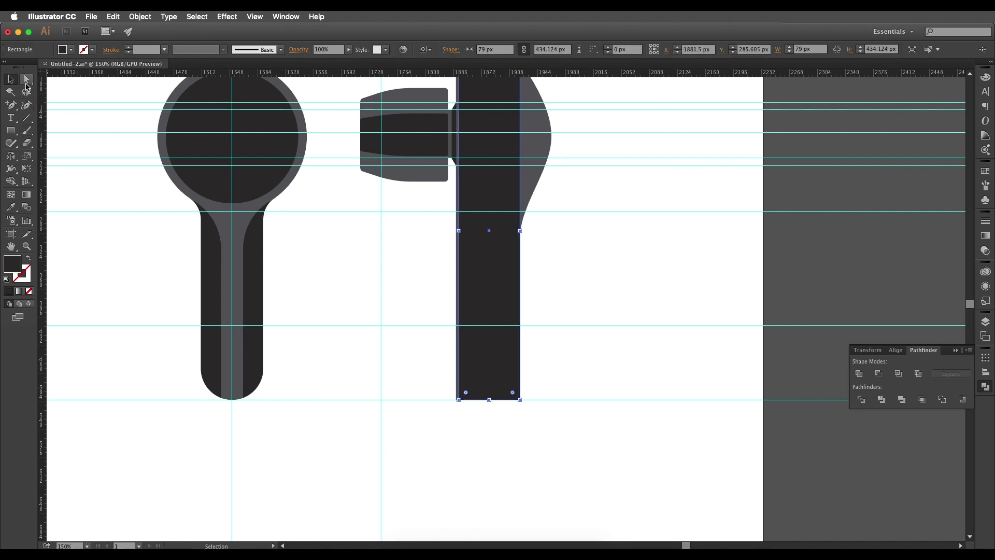
left_click(520, 399)
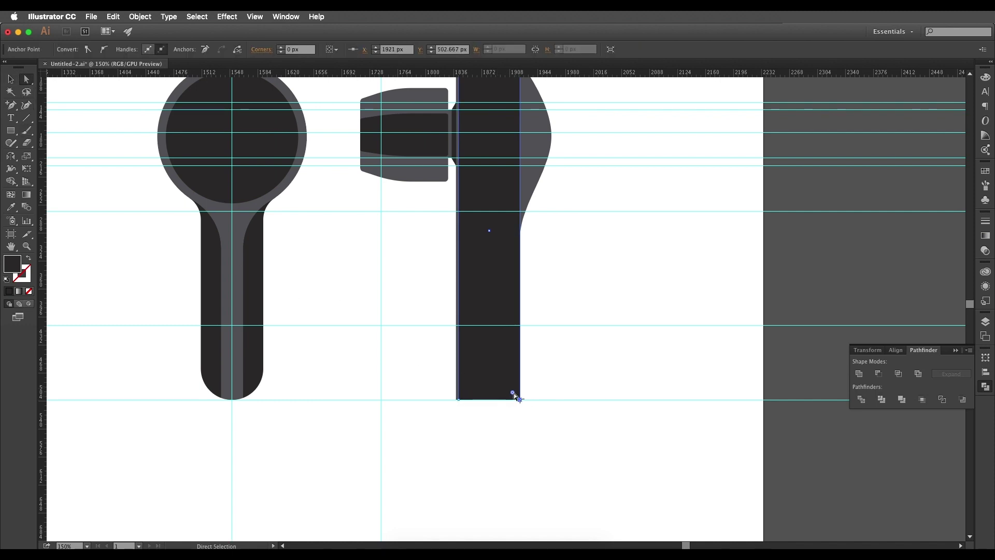
left_click_drag(513, 392, 472, 351)
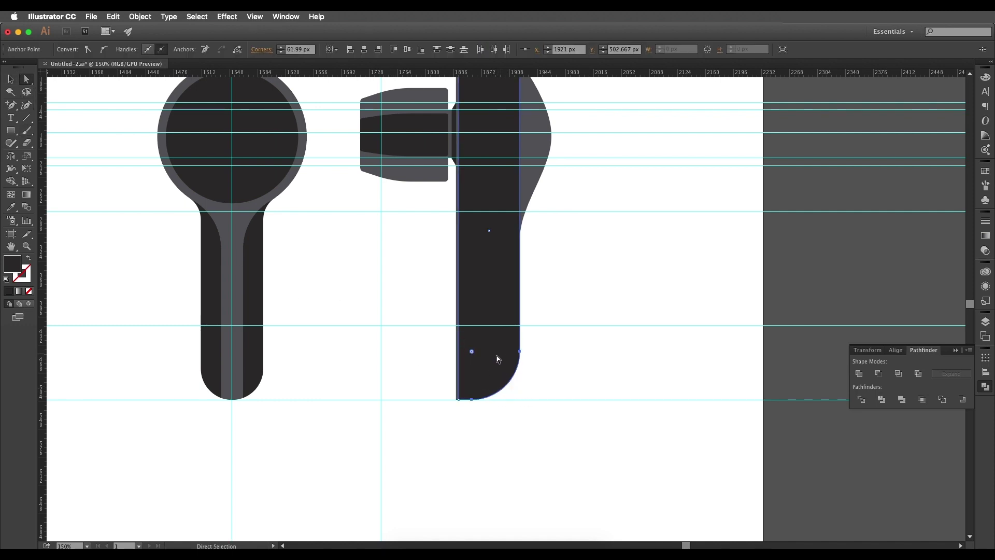
scroll(504, 391, "up", 2)
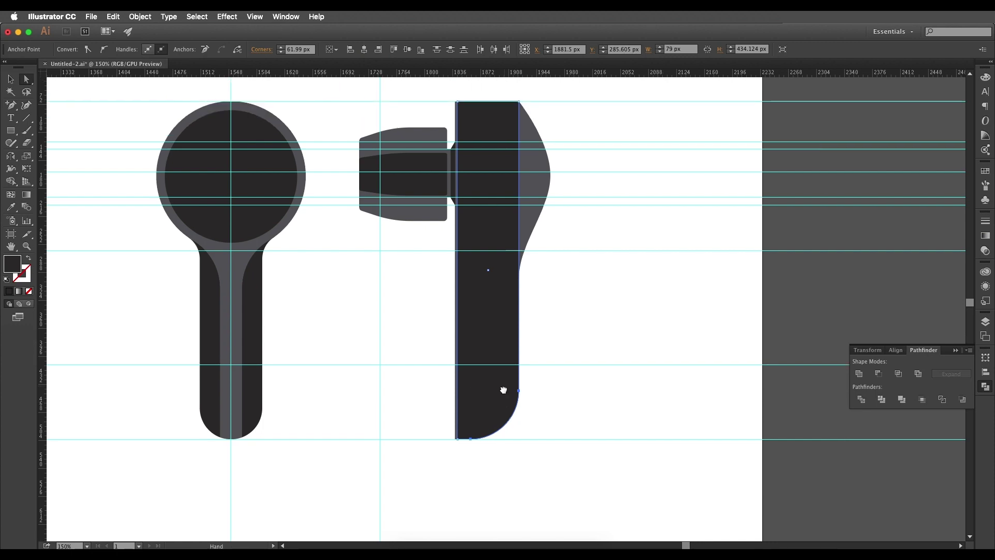
- Draw a horizontal line about 139 px long across the side view's dark body along the lower guide
left_click(26, 118)
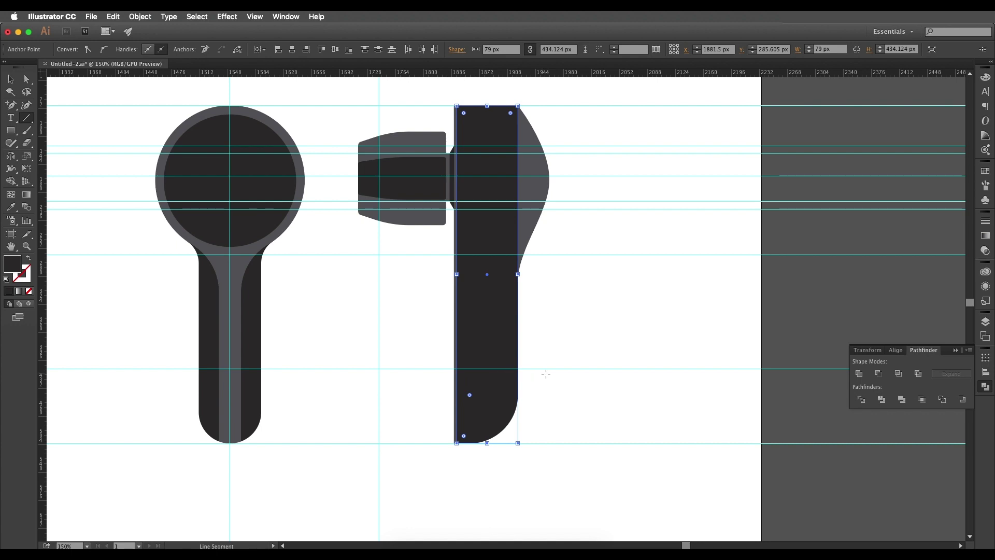
left_click_drag(546, 373, 438, 368)
key("a")
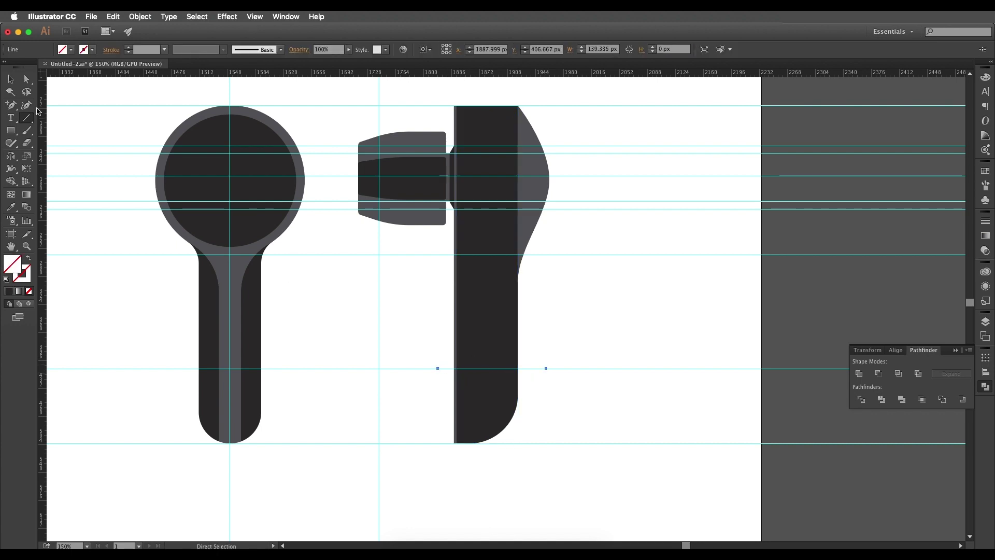
- Divide the side view's dark body along the horizontal line and ungroup the resulting pieces
left_click(11, 79)
left_click(502, 372, "shift")
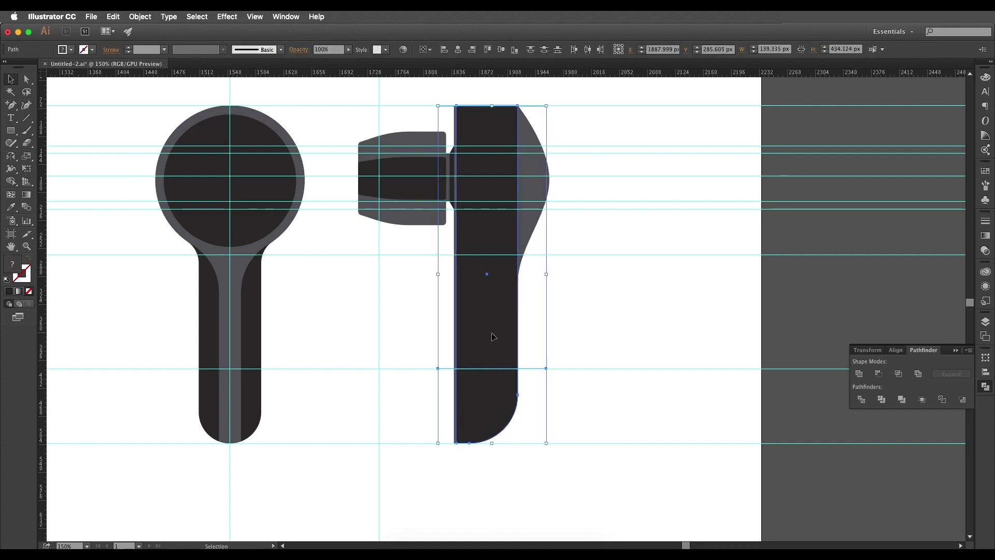
left_click(861, 399)
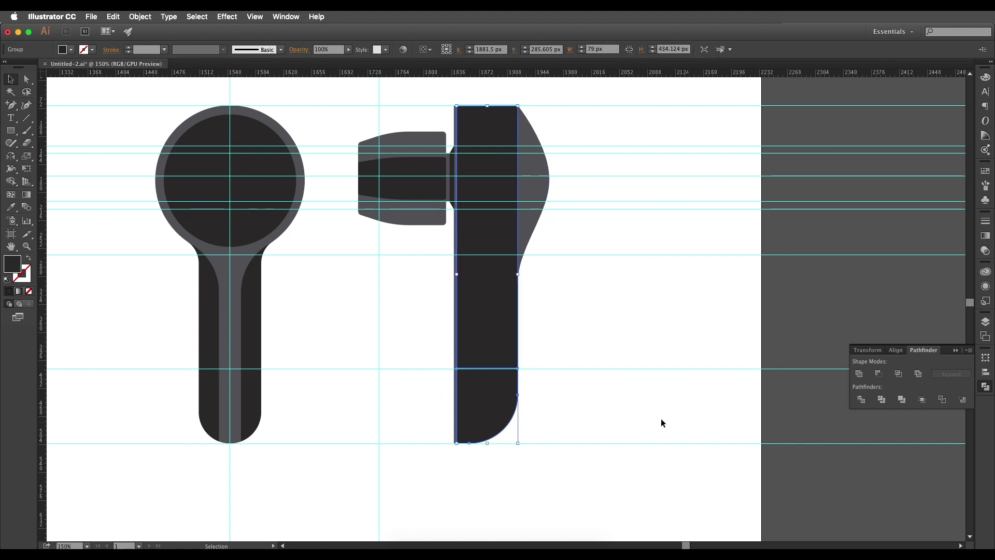
right_click(511, 407)
left_click(537, 461)
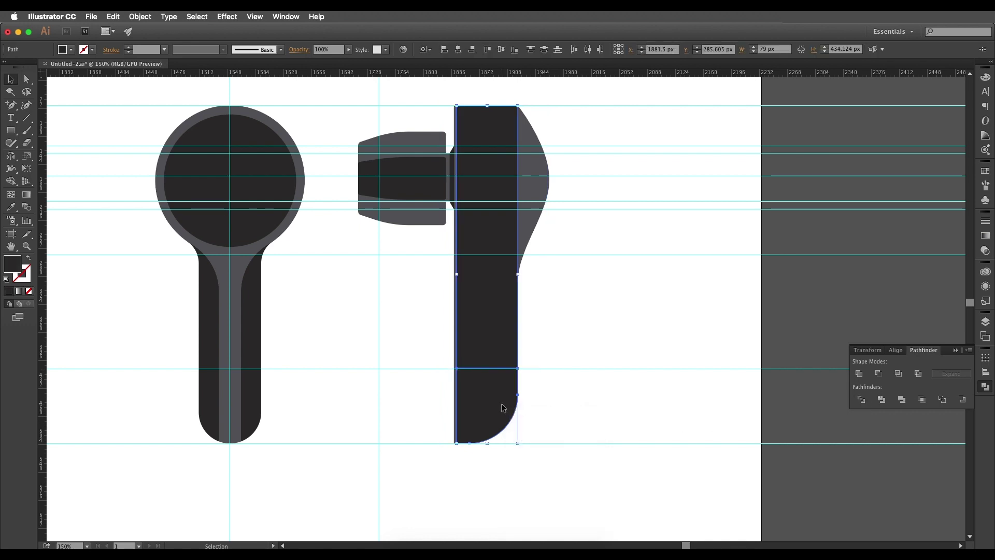
key("super+shift+a")
left_click(502, 408)
- Duplicate the side view's upper body segment and shorten the copy to a band about 85 px tall, following the reference
left_click(546, 405)
left_click_drag(577, 408, 641, 449)
left_click(537, 384)
left_click_drag(552, 374, 779, 367)
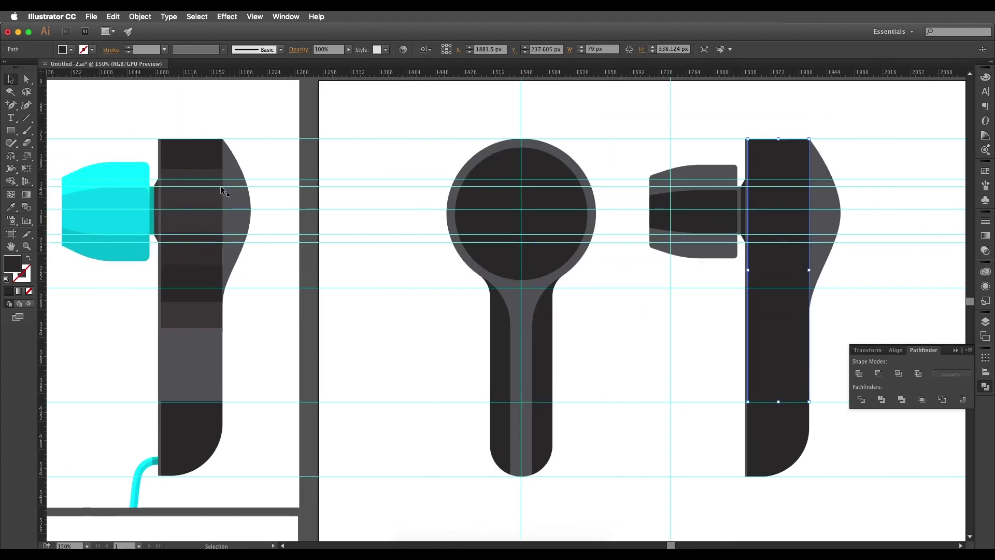
left_click_drag(605, 347, 345, 359)
key("a")
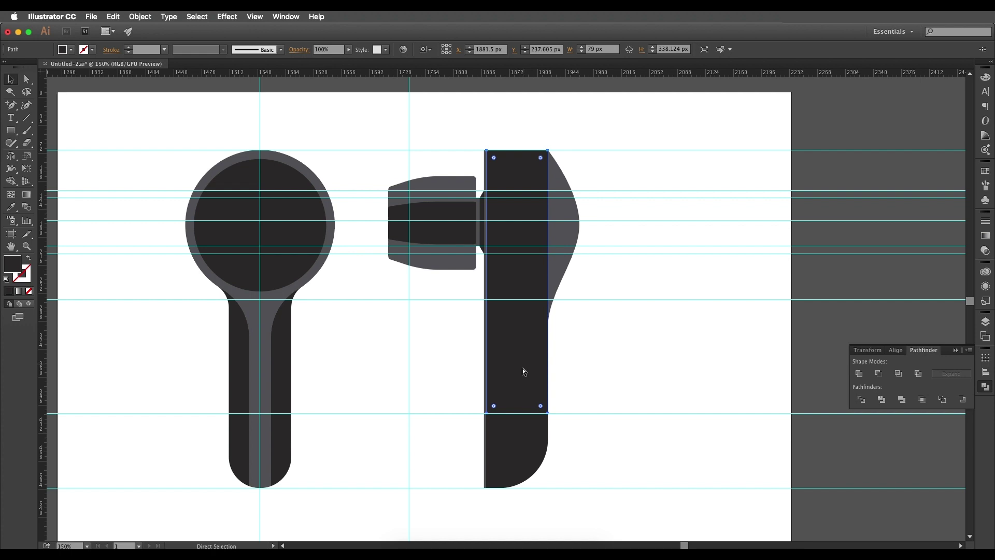
key("v")
left_click_drag(517, 414, 521, 316)
- Fill the band with the ear tip's grey and arrange grey bands down the body like the reference, the lowest about 33 px tall
key("i")
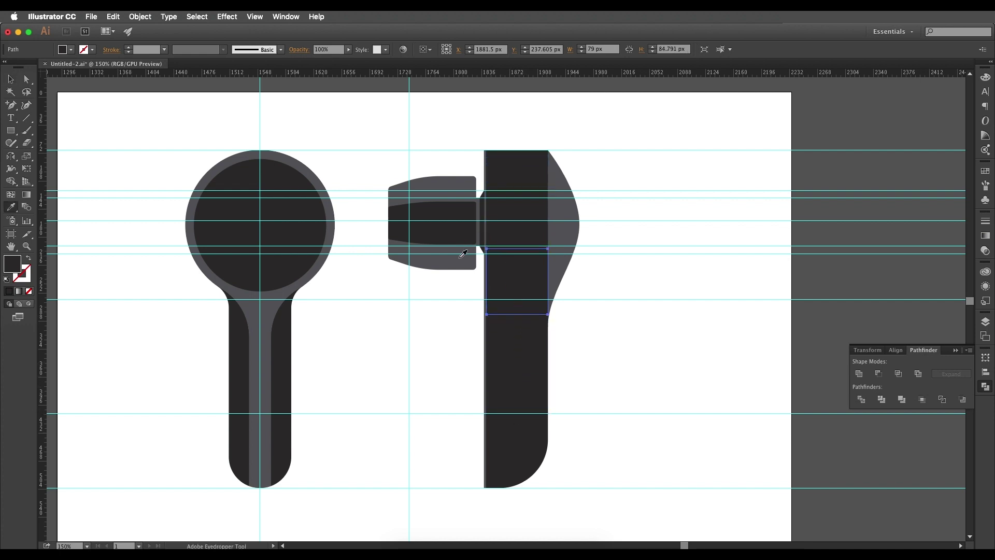
left_click(461, 258)
left_click_drag(479, 282, 734, 314)
key("v")
left_click_drag(812, 308, 823, 300)
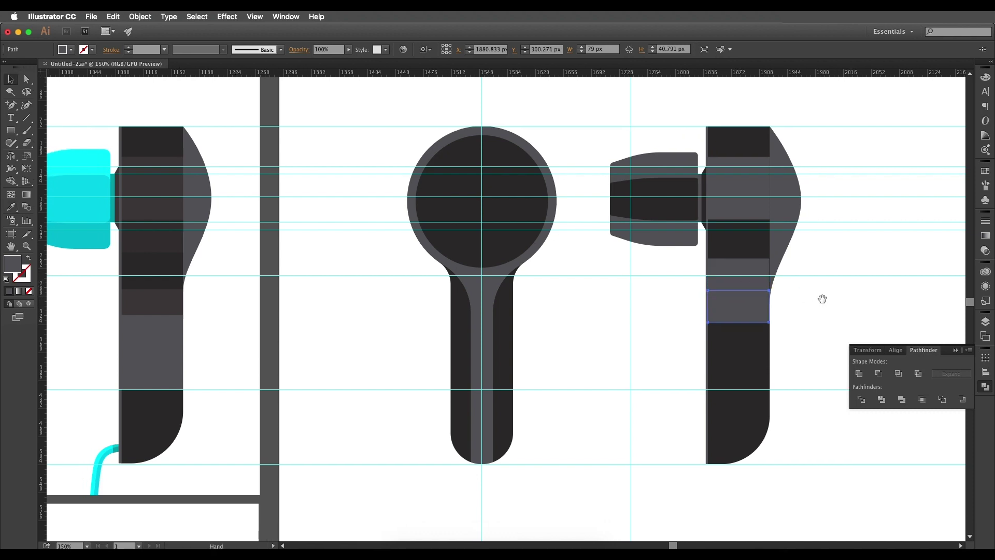
left_click_drag(738, 322, 739, 316)
- Examine the side view's body segments and grey bands by selecting each one individually
left_click(746, 284)
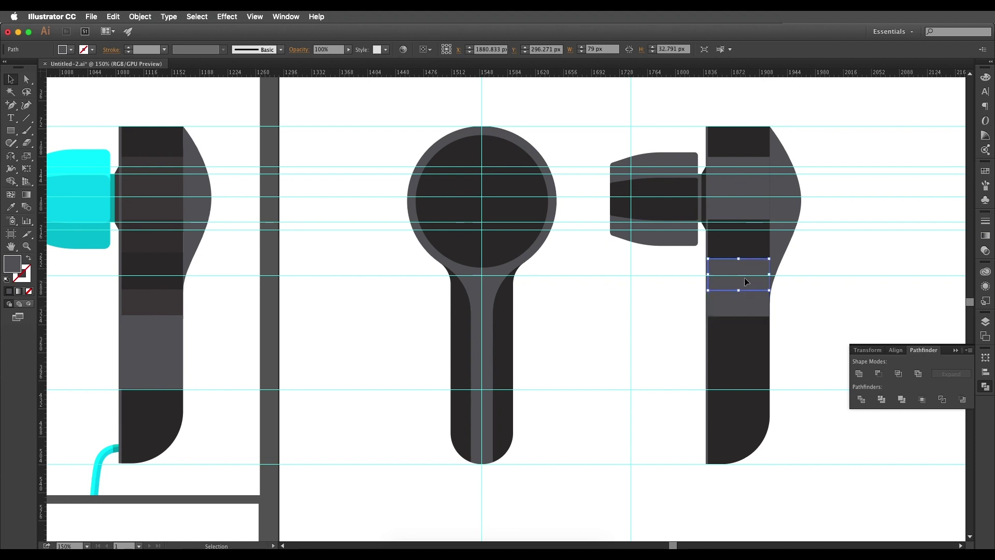
left_click(747, 244)
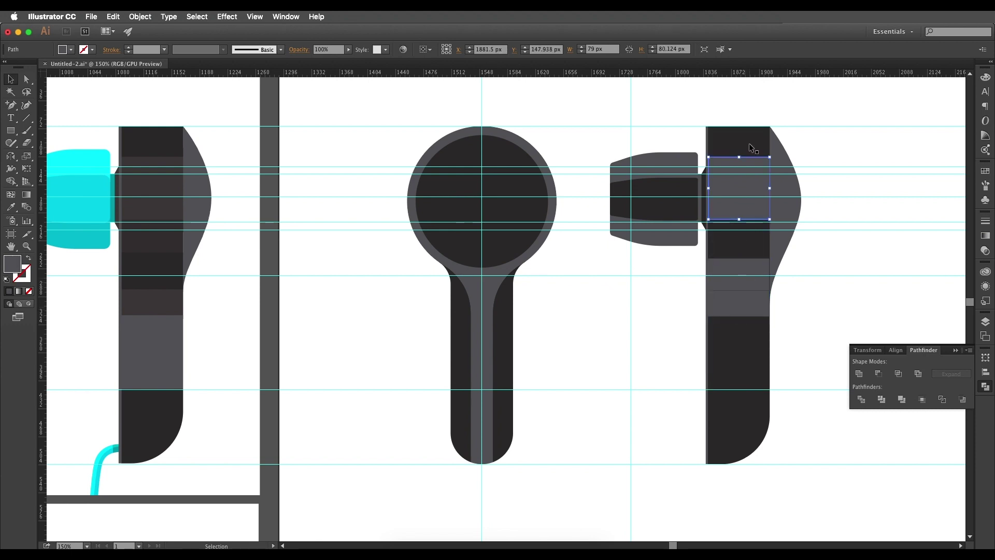
left_click(743, 182)
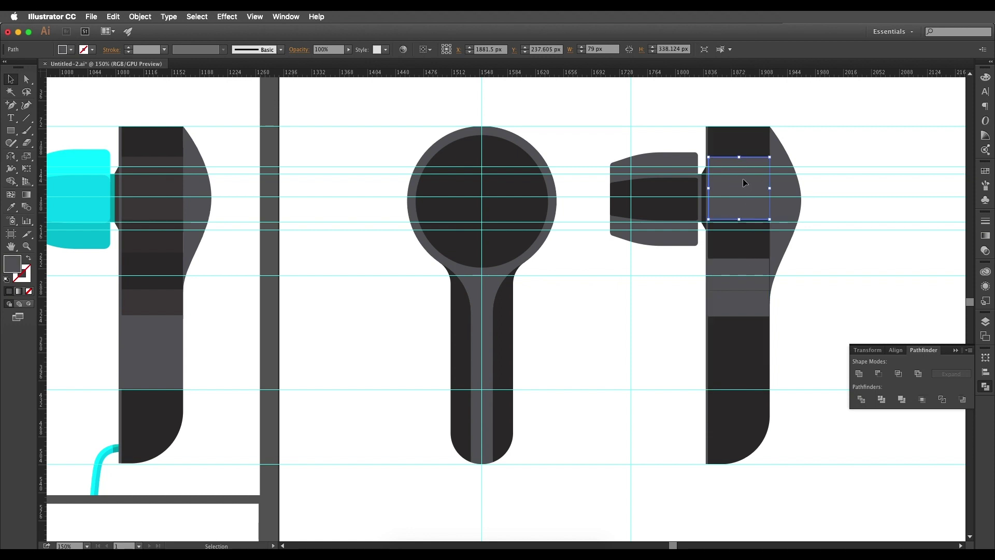
left_click(742, 149)
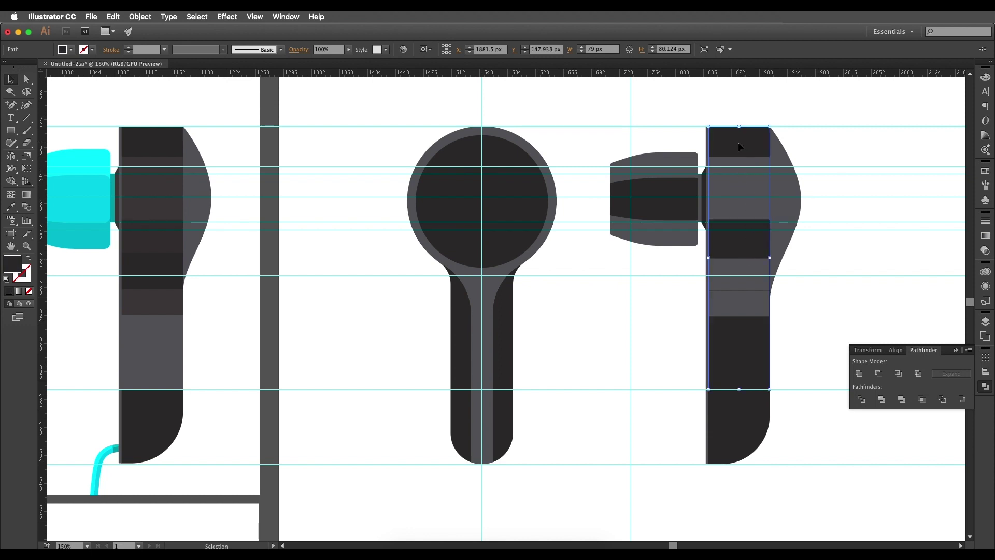
left_click(742, 272)
left_click(740, 303)
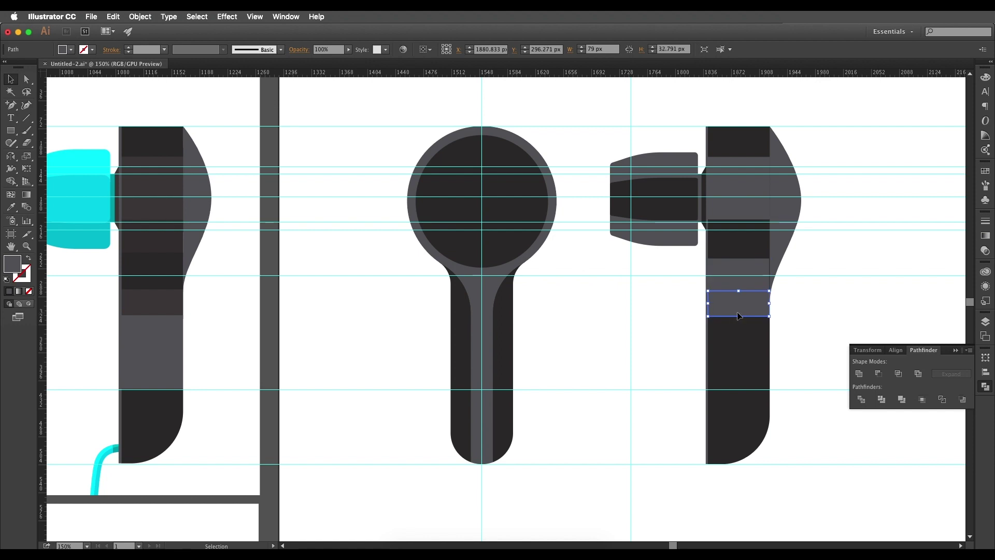
left_click(742, 355)
left_click(741, 418)
- Compare the banding of the side view's body with the reference earphone
left_click_drag(633, 152, 664, 172)
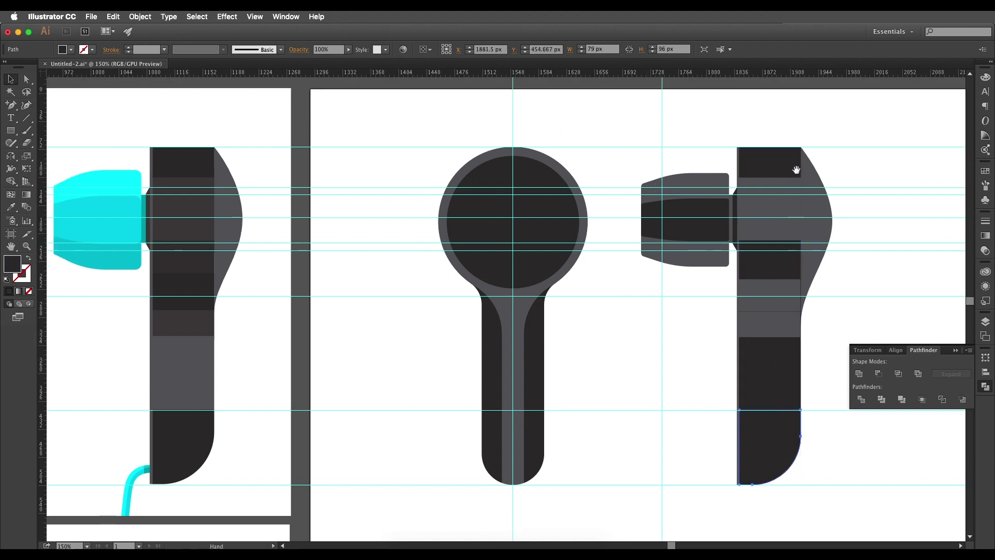
left_click_drag(789, 205, 762, 198)
left_click_drag(747, 289, 818, 291)
key("super+minus")
left_click_drag(464, 305, 522, 295)
key("super+equal")
left_click_drag(677, 264, 531, 312)
left_click_drag(690, 301, 576, 289)
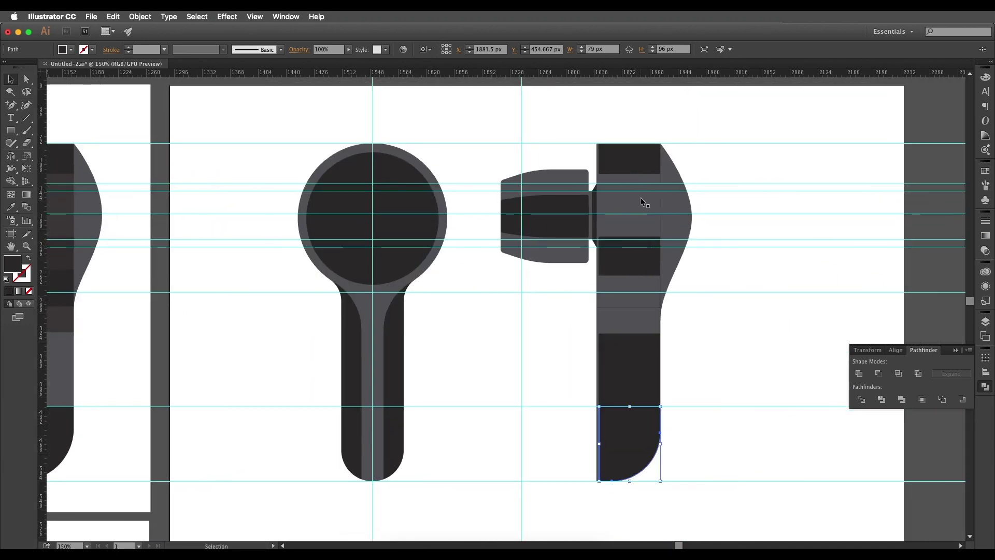
- Deselect all artwork and hide the rulers
left_click(694, 253)
scroll(694, 252, "down", 1)
scroll(688, 271, "right", 1)
left_click(227, 17)
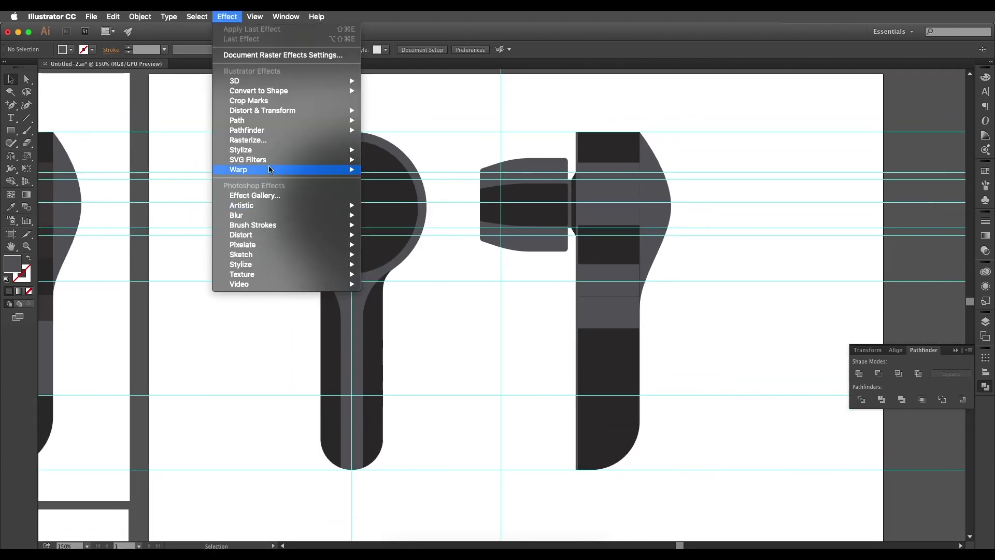
mouse_move(254, 17)
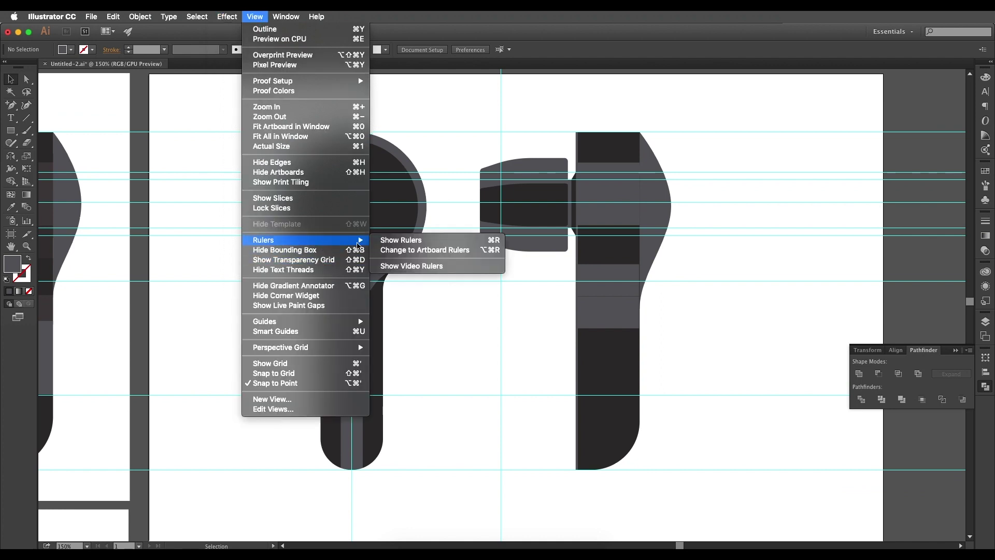
mouse_move(302, 327)
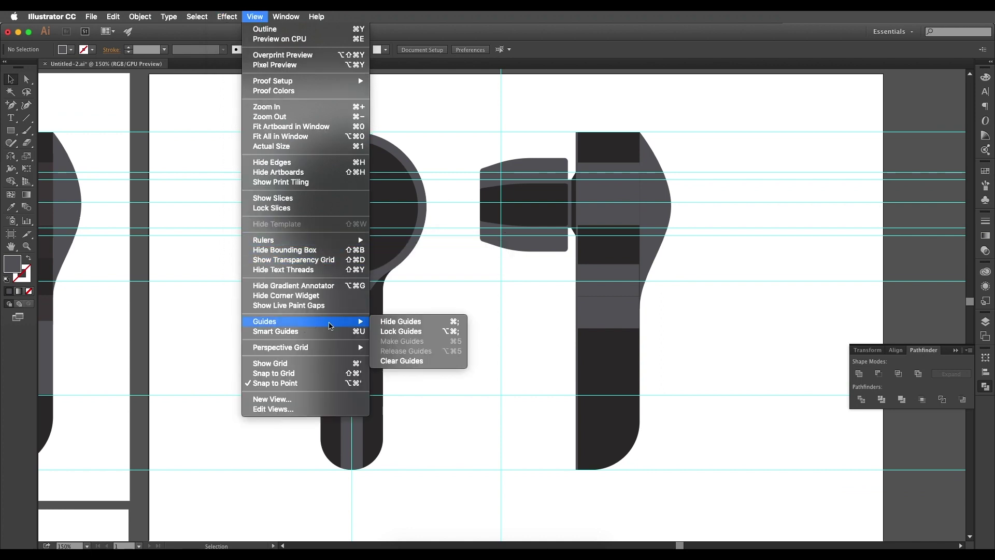
- Divide the side view's upper body segment and its overlapping grey bands with Pathfinder, and ungroup the result
scroll(438, 336, "down", 2)
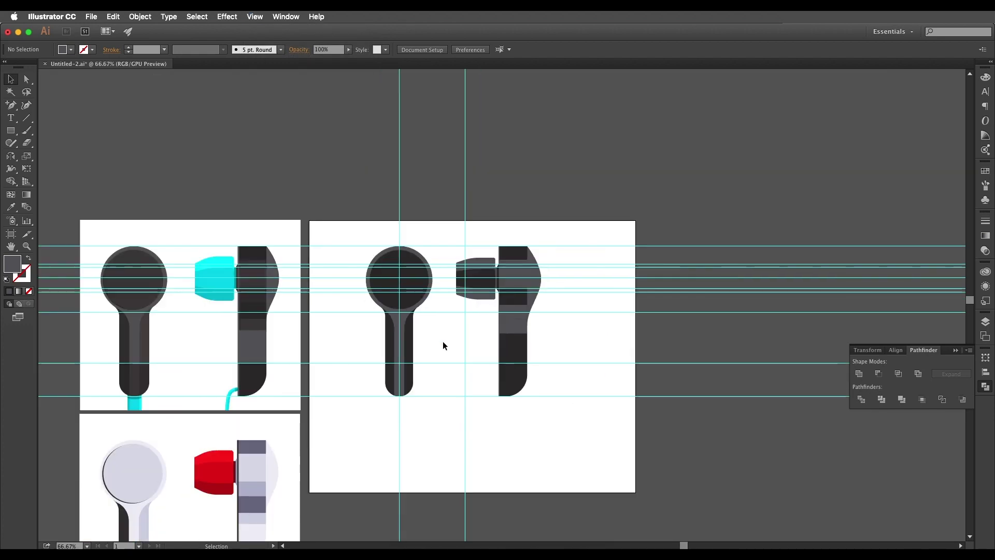
scroll(471, 331, "left", 2)
left_click_drag(646, 429, 527, 92)
scroll(482, 233, "down", 2)
scroll(482, 233, "right", 2)
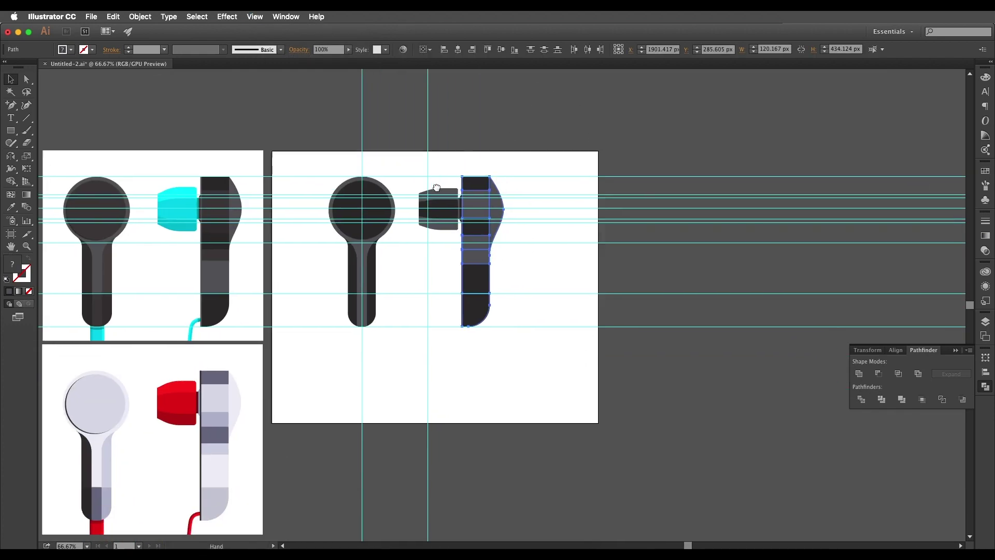
scroll(463, 257, "up", 2)
left_click(491, 383)
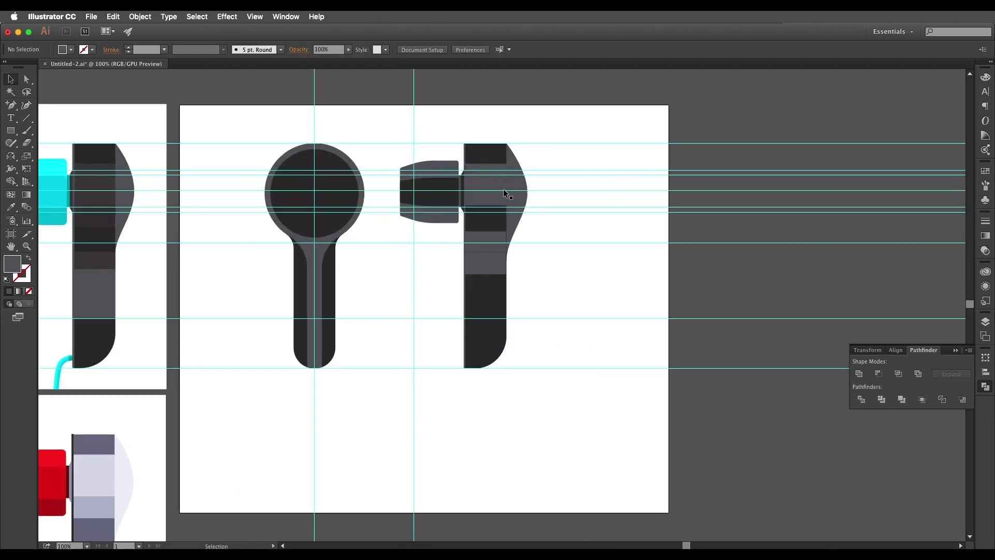
left_click_drag(491, 124, 484, 313)
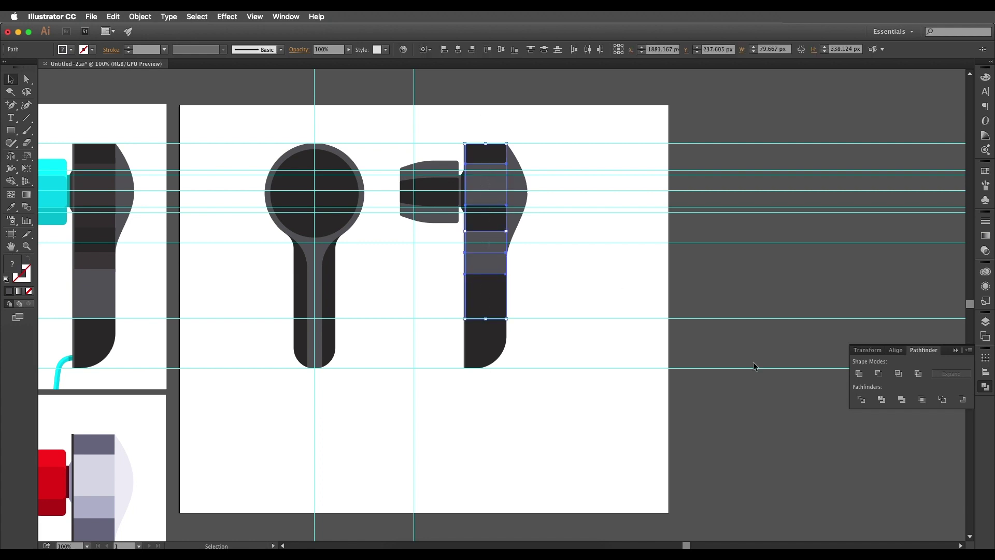
left_click(861, 400)
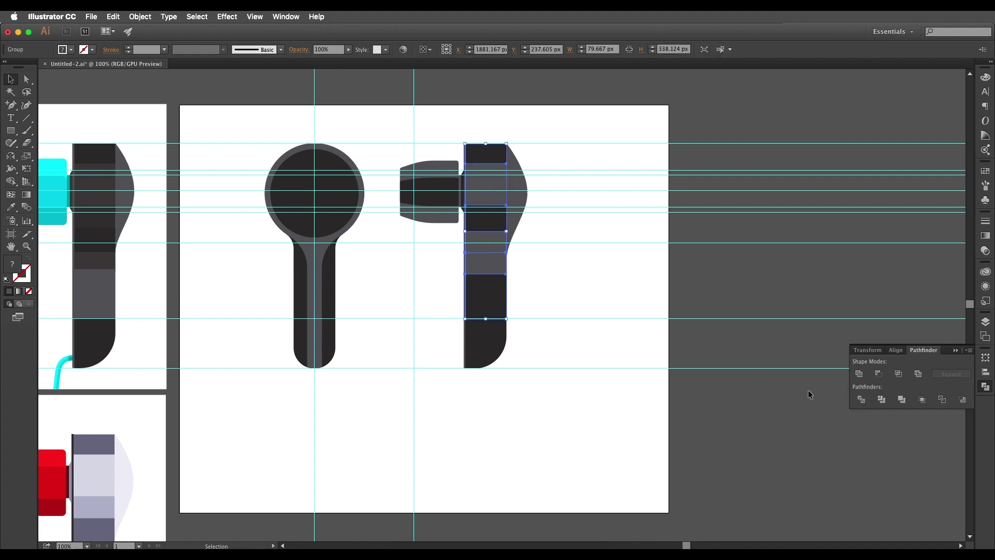
right_click(500, 291)
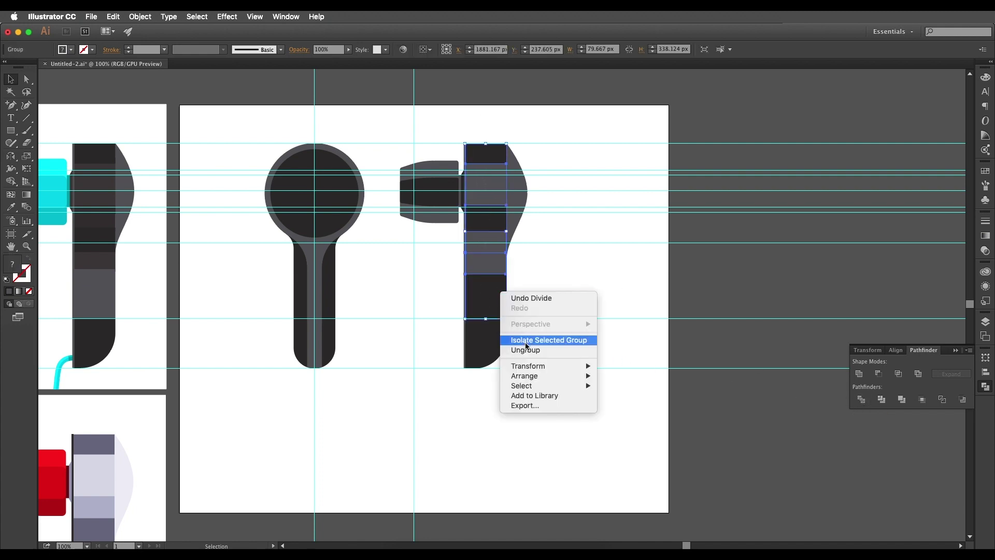
left_click(528, 350)
left_click(517, 297)
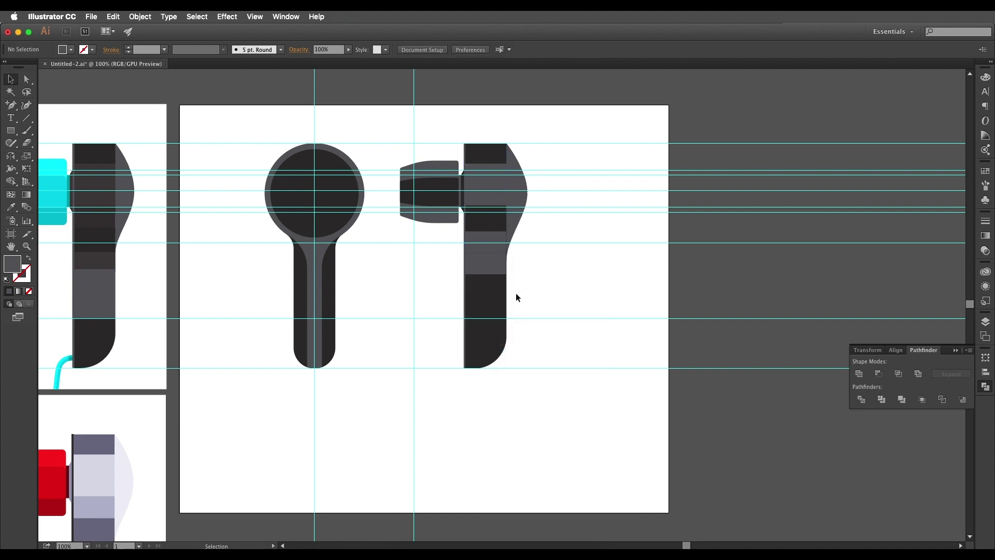
- Check the divided pieces of the side view's body by selecting them individually
left_click(496, 286)
left_click(493, 264)
left_click(484, 241)
key("space")
left_click_drag(480, 238, 521, 268)
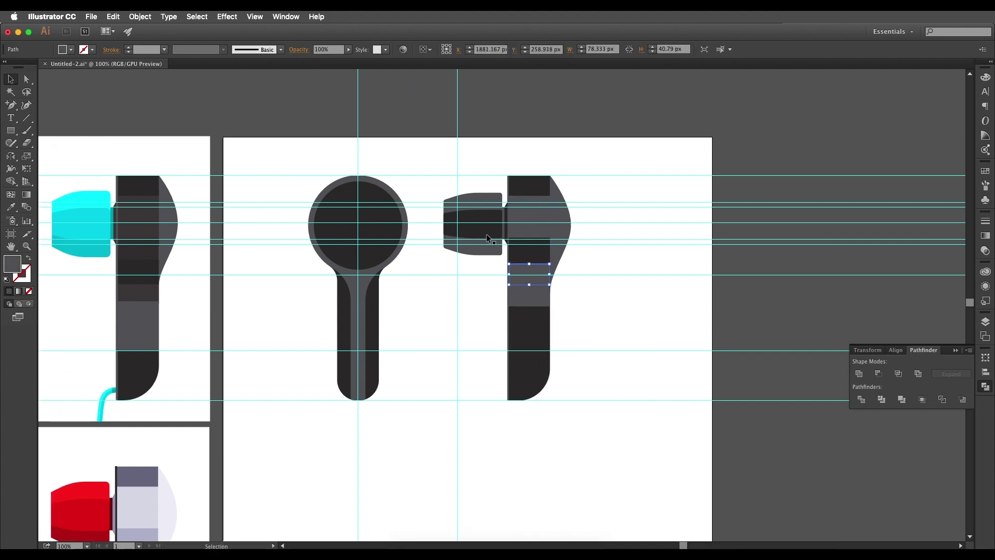
- Divide the side view's grey ear tip with its dark squashed copy using Pathfinder
left_click(467, 202, "super")
left_click(480, 179)
left_click(480, 210, "shift")
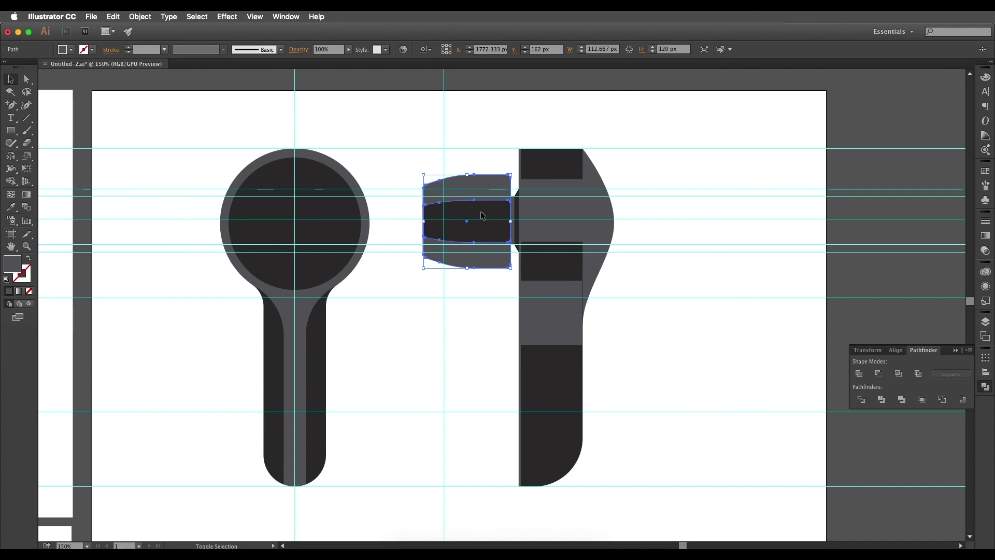
left_click(861, 399)
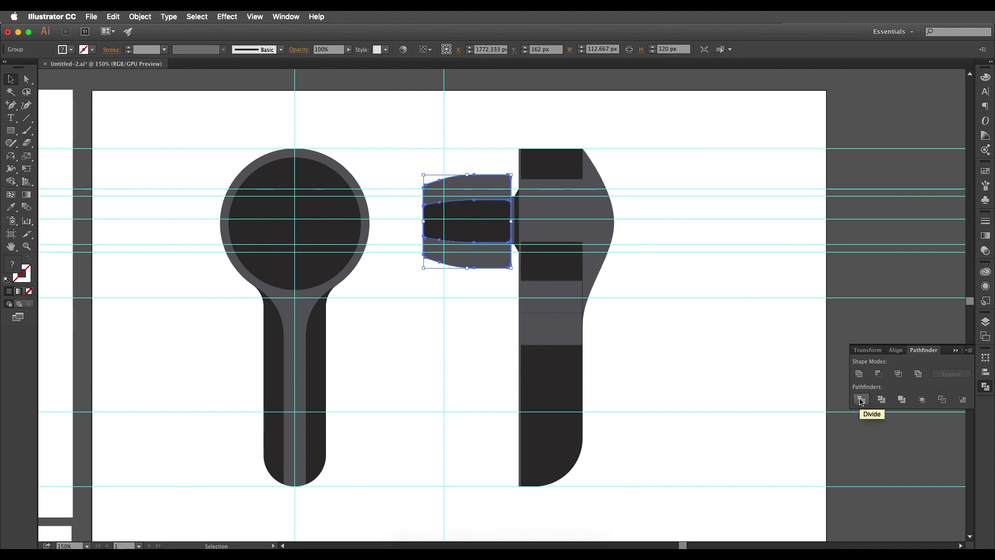
- Try ungrouping the divided nozzle of the side view into separate pieces
left_click(692, 316)
right_click(485, 229)
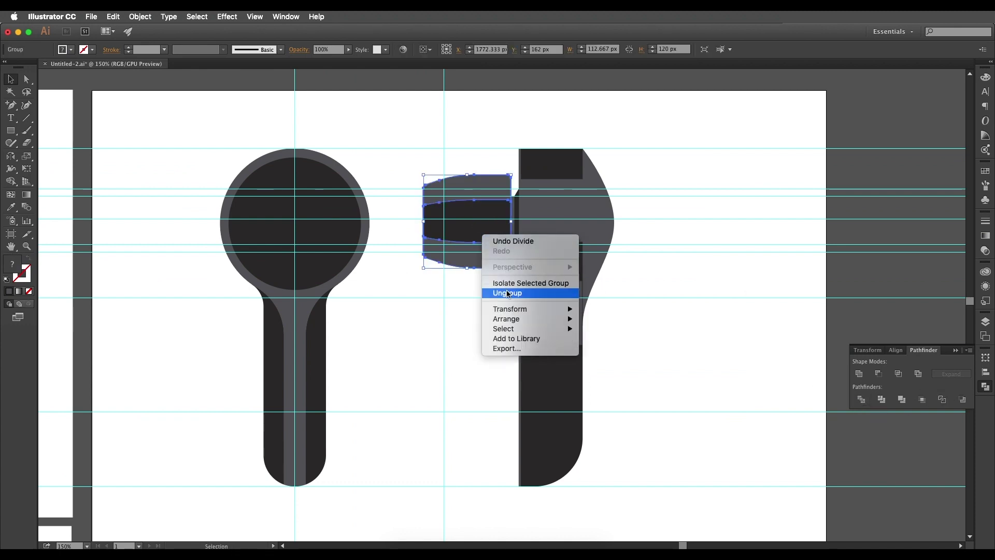
left_click(510, 290)
left_click(484, 265)
left_click(466, 222)
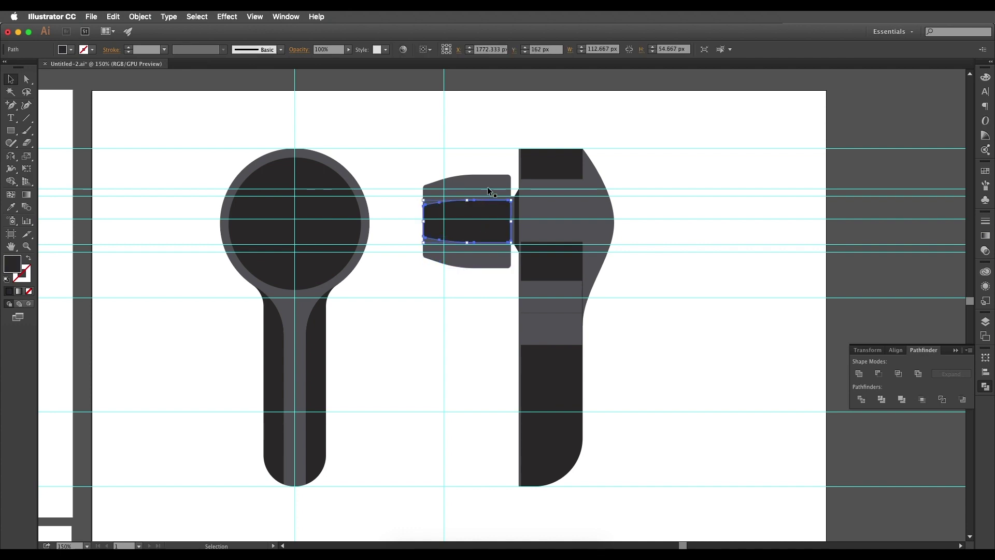
left_click(487, 186)
left_click_drag(463, 242, 584, 238)
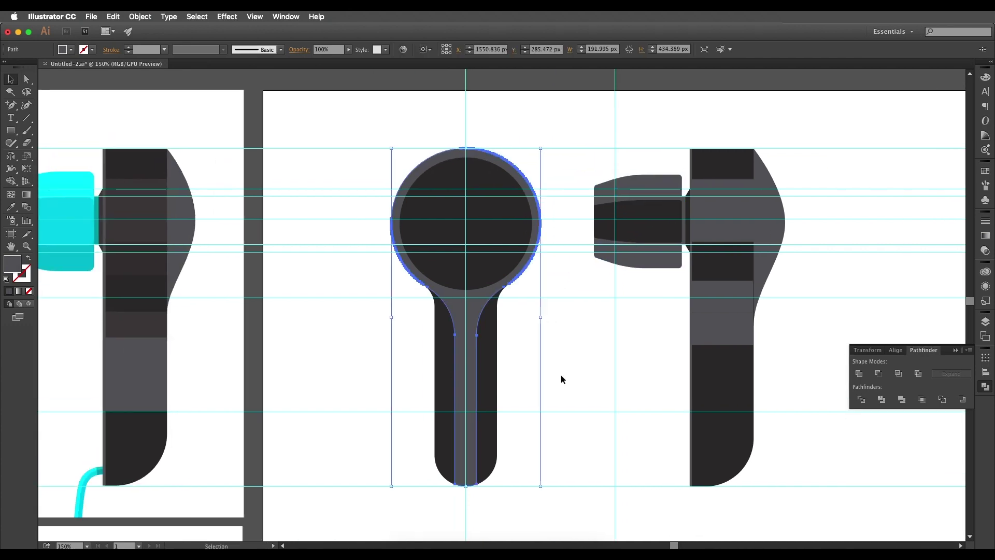
left_click_drag(571, 367, 529, 345)
left_click(665, 346)
left_click(666, 309)
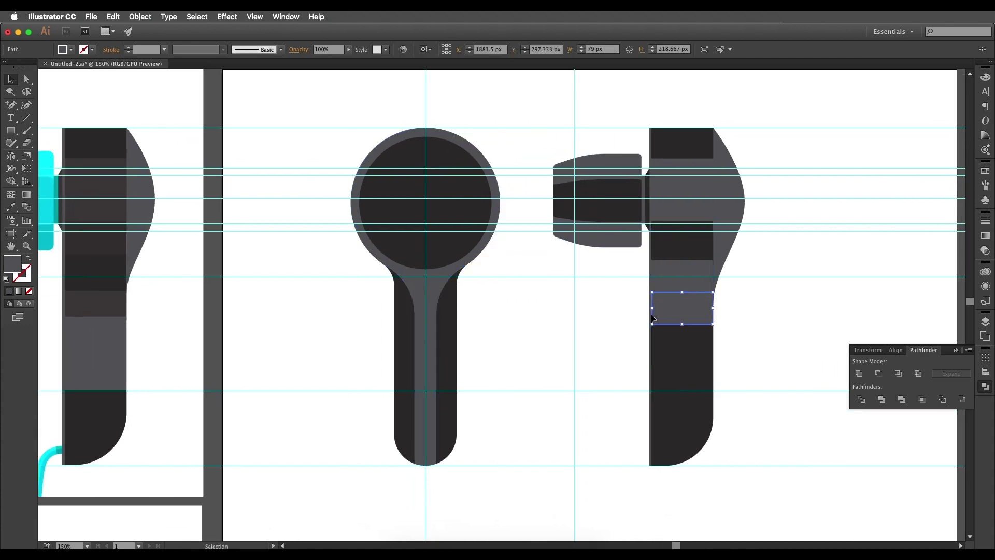
key("super+z")
key("v")
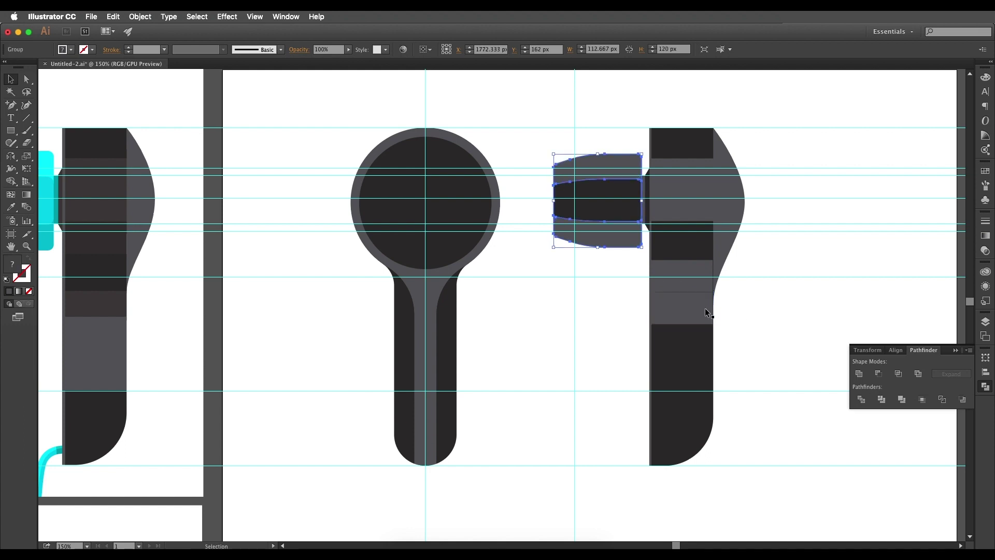
- Examine which pieces of the side-view body and handle are separate by selecting them
left_click(739, 342)
left_click_drag(739, 351, 880, 312)
key("super+minus")
left_click_drag(751, 312, 605, 325)
key("super+plus")
left_click(599, 342)
left_click(598, 214, "shift")
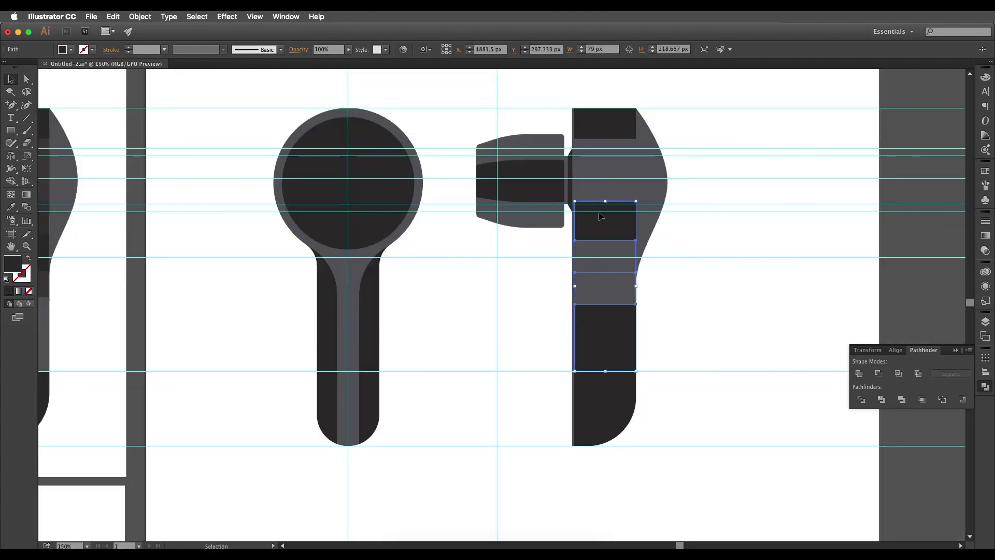
left_click(600, 152)
left_click(677, 263)
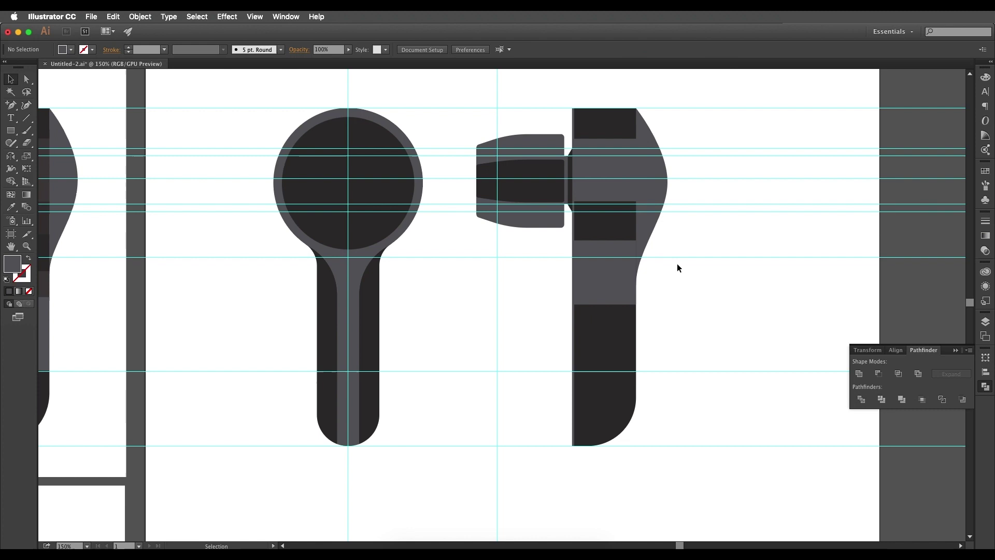
- Try moving the long connected panel out of the side-view body
left_click(611, 222)
scroll(610, 228, "up", 1)
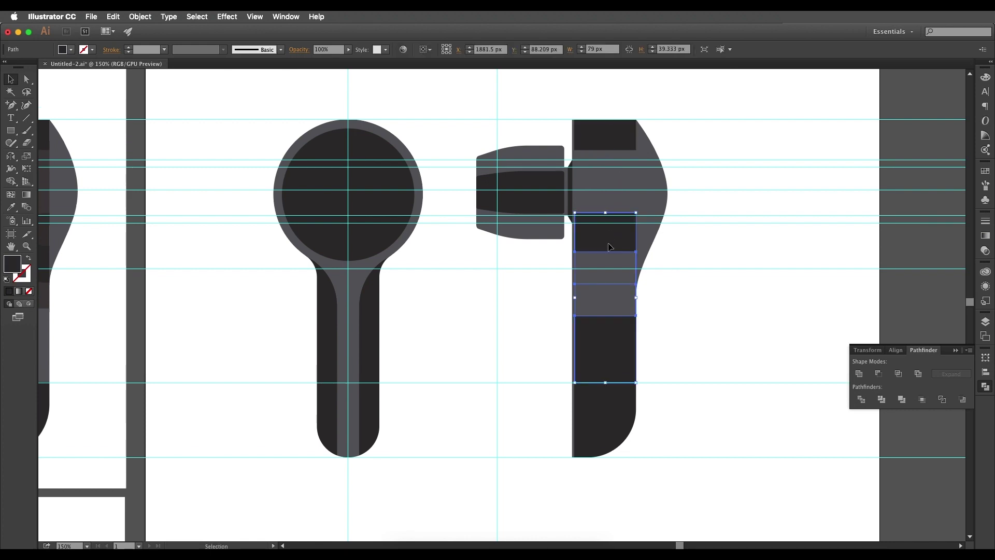
scroll(612, 273, "up", 2)
left_click_drag(620, 374, 763, 377)
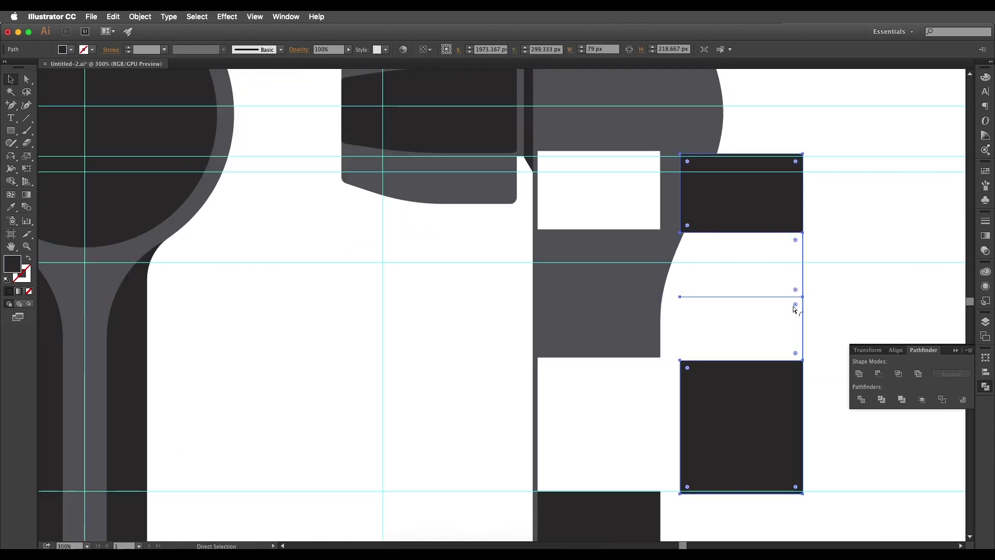
key("super+z")
left_click_drag(654, 362, 803, 365)
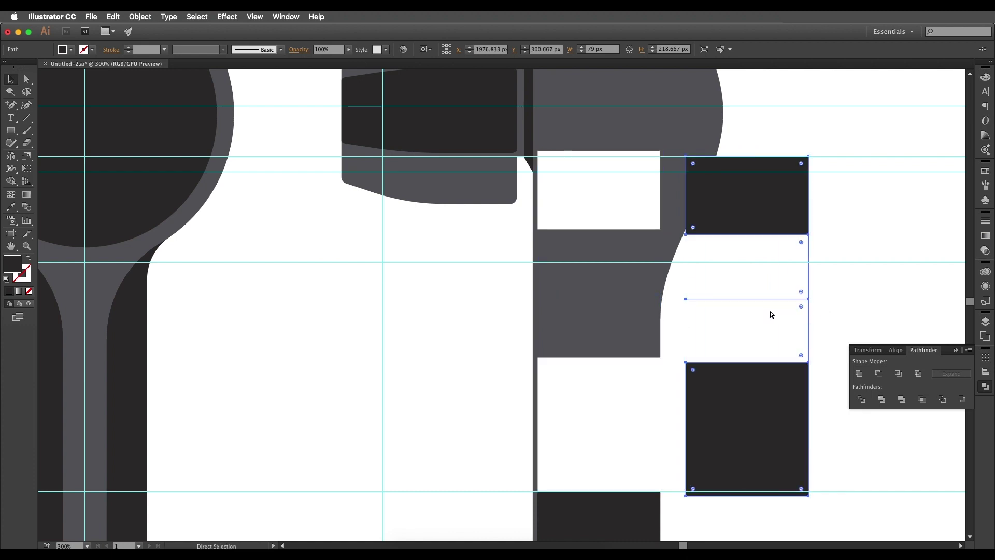
key("super+z")
scroll(637, 290, "up", 2)
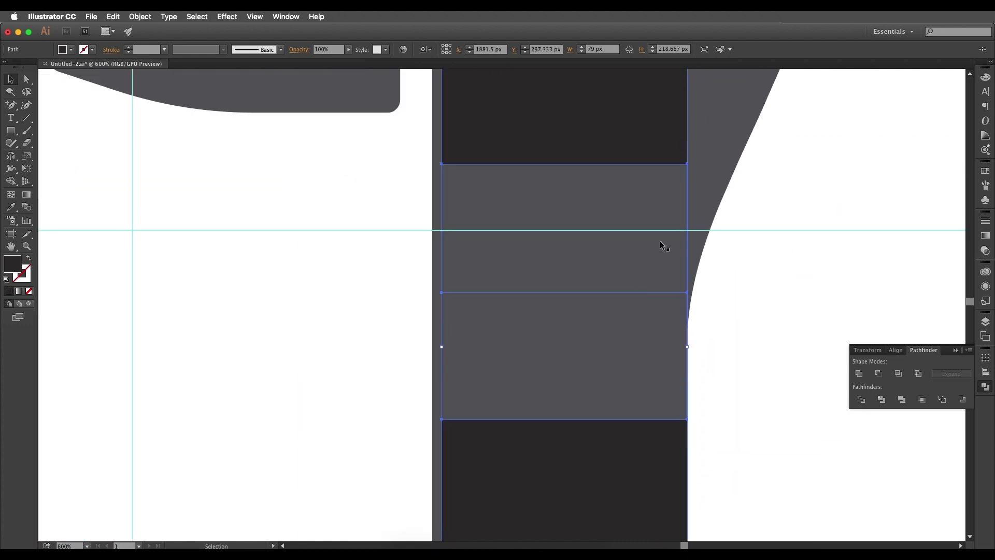
scroll(659, 235, "down", 2)
scroll(636, 227, "up", 2)
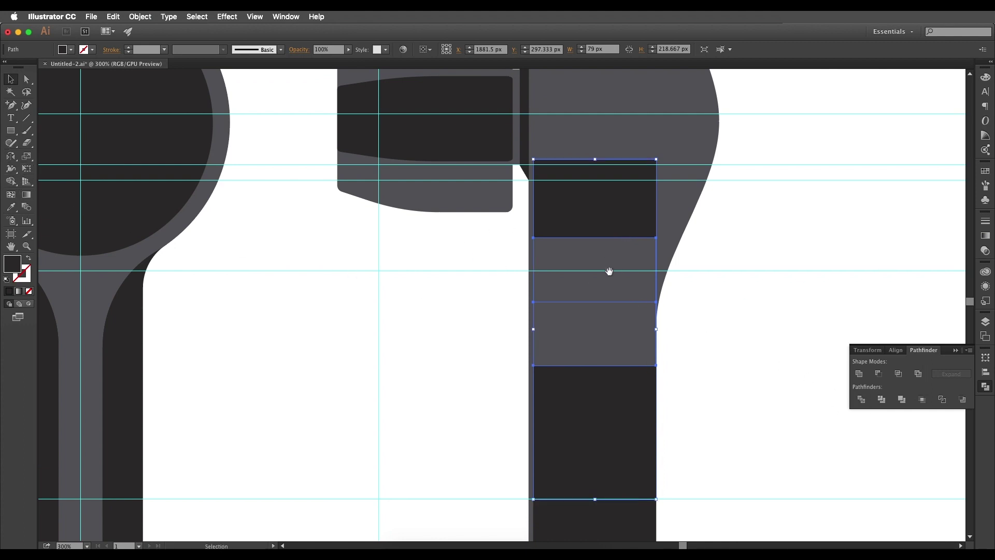
scroll(609, 238, "down", 2)
scroll(586, 249, "right", 2)
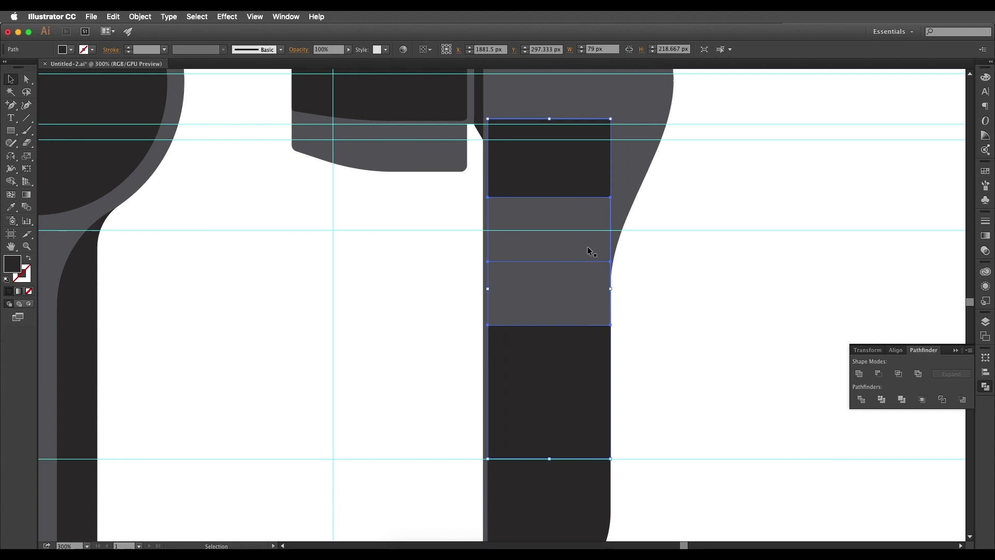
key("super+shift+a")
left_click_drag(600, 361, 727, 356)
key("super+z")
- Cut the long connected panel of the side view with the Knife tool at the edges of its grey middle section
scroll(642, 209, "up", 2)
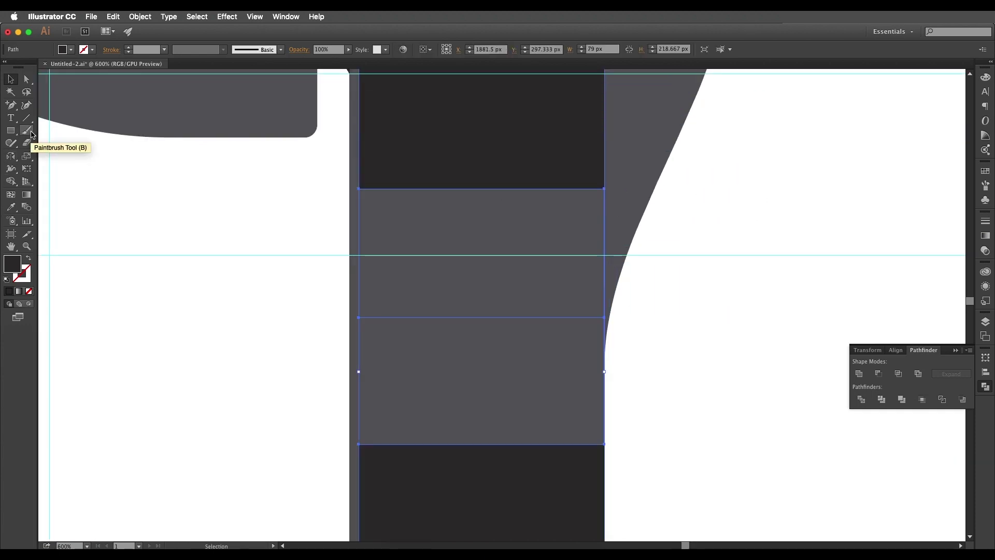
left_click(29, 145)
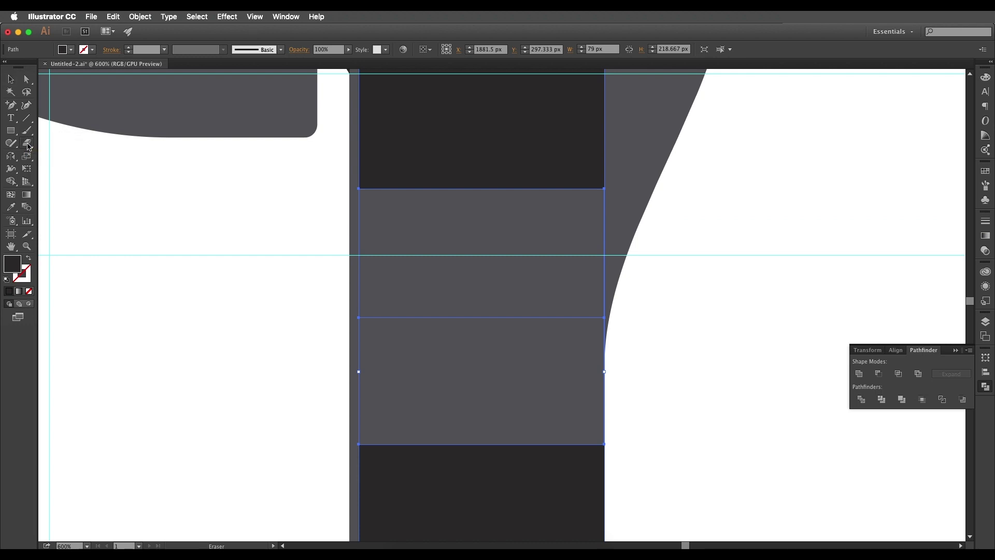
mouse_move(28, 146)
left_mouse_down()
mouse_move(52, 156)
mouse_move(52, 171)
left_mouse_up()
scroll(604, 193, "up", 3)
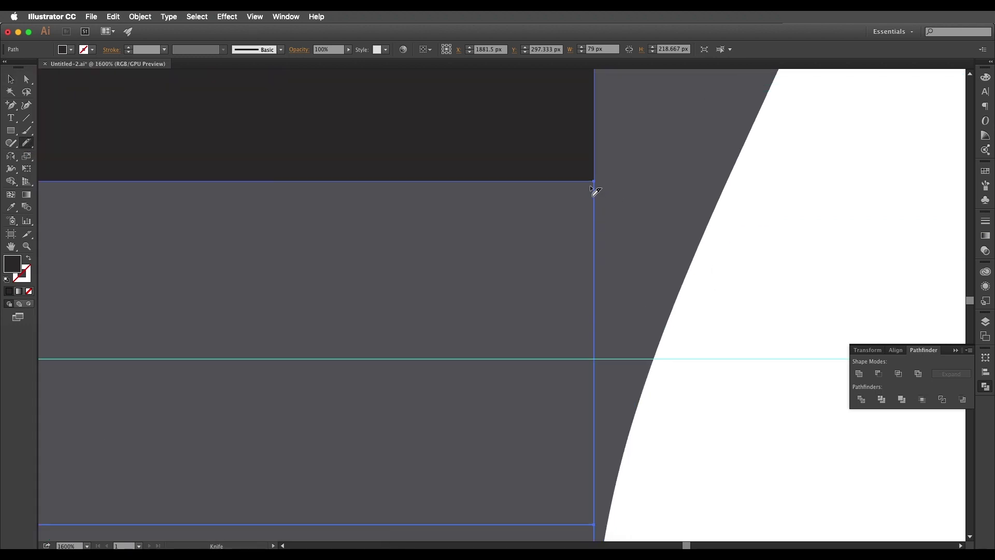
left_click_drag(635, 354, 651, 120)
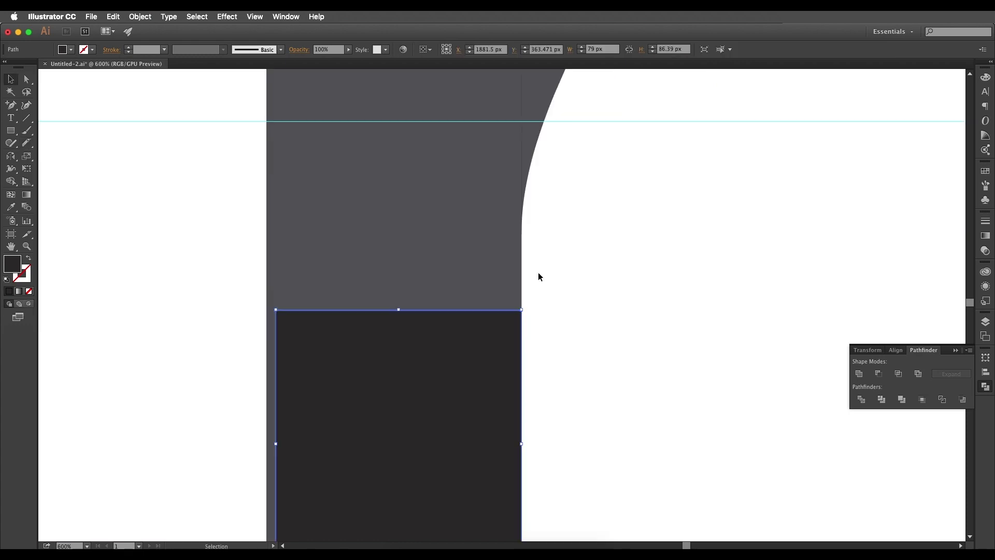
- Delete the leftover cut segments between the two dark panels of the side-view body
left_click(524, 254)
left_click(521, 254)
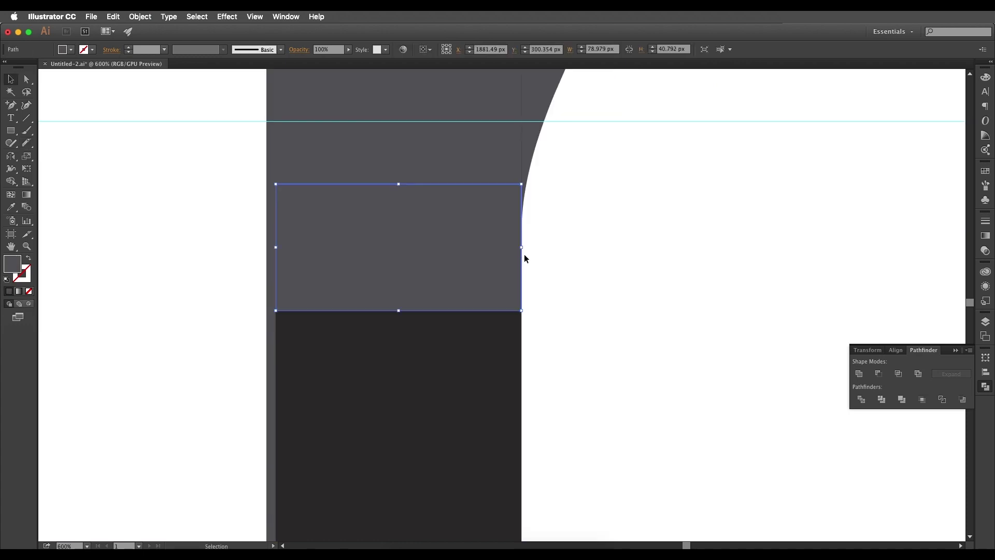
scroll(537, 338, "up", 3)
left_click_drag(510, 350, 474, 345)
left_click(463, 317, "shift")
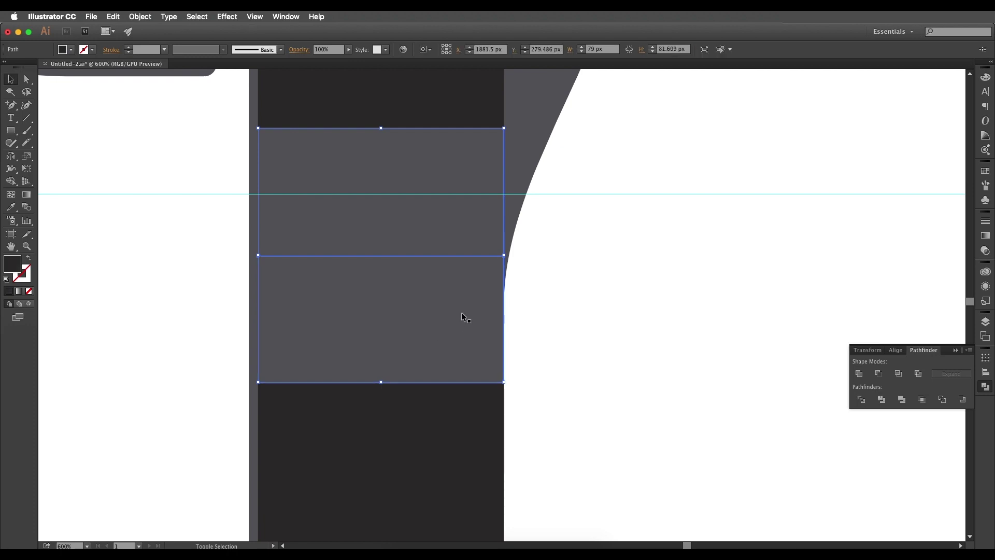
key("Delete")
scroll(551, 296, "down", 1)
scroll(601, 320, "up", 2)
scroll(602, 319, "left", 2)
left_click(513, 189)
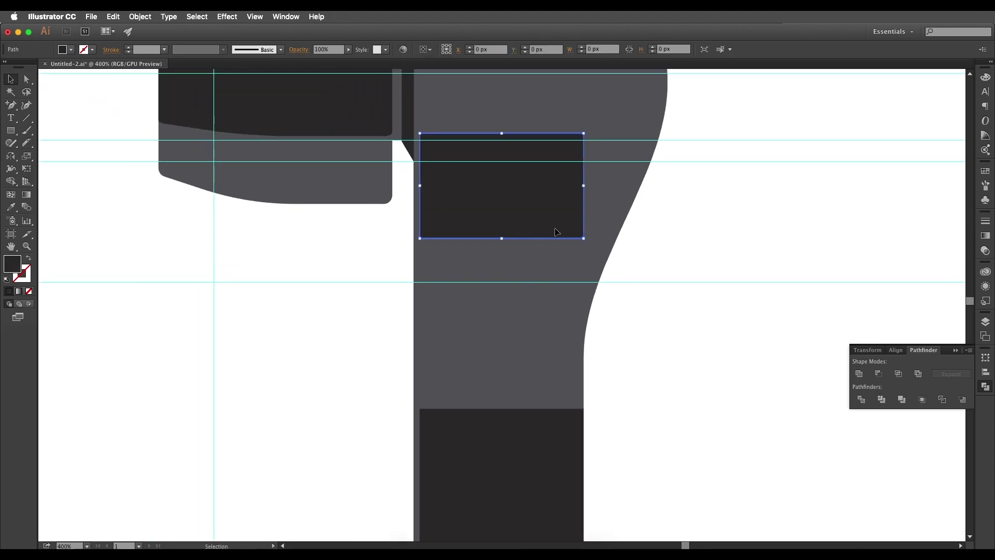
- Ungroup the divided nozzle shapes of the side view into individual pieces
scroll(513, 189, "up", 4)
left_click(512, 233)
left_click_drag(544, 182, 553, 144)
left_click(503, 247)
scroll(552, 378, "down", 10)
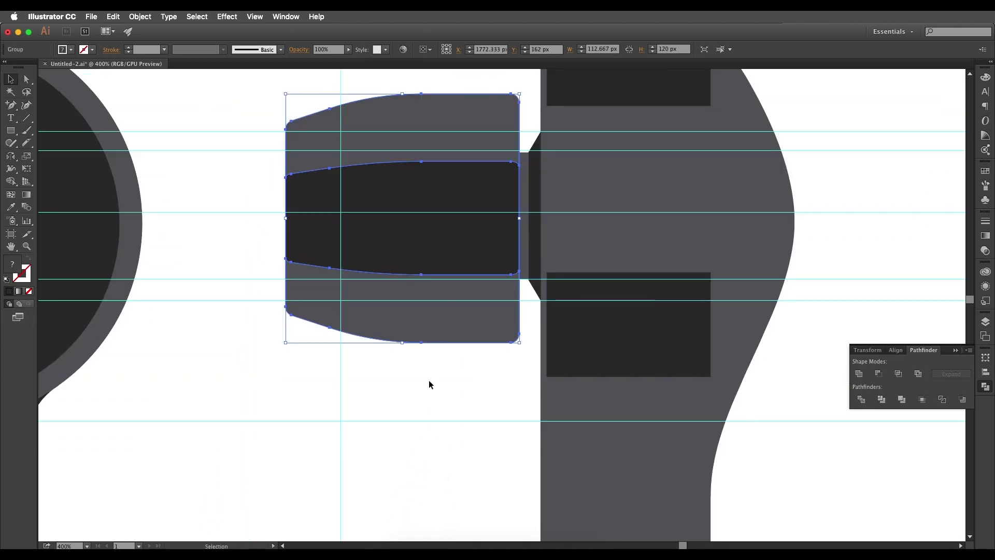
left_click(428, 380)
left_click_drag(440, 283, 354, 359)
key("super+z")
right_click(411, 313)
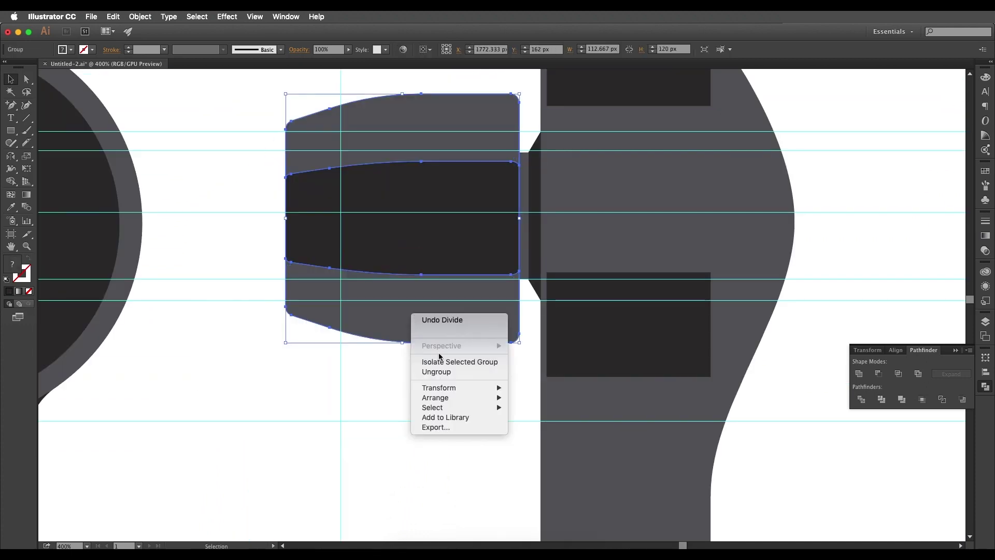
left_click(461, 373)
left_click(382, 399)
- Try moving the lower and upper grey nozzle pieces away from the dark middle piece
left_click(434, 325)
left_click_drag(434, 324, 383, 456)
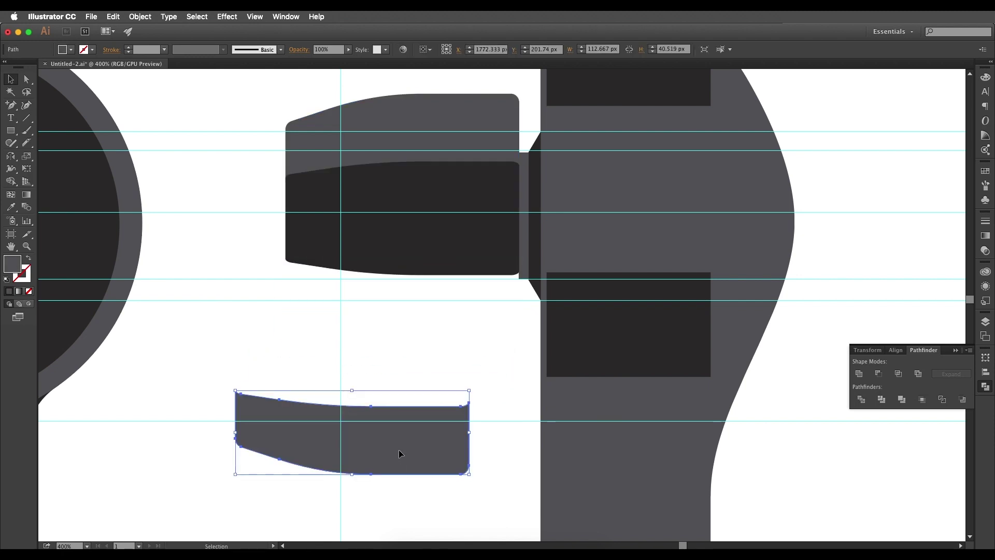
key("super+z")
scroll(417, 338, "up", 5)
left_click_drag(430, 293, 468, 202)
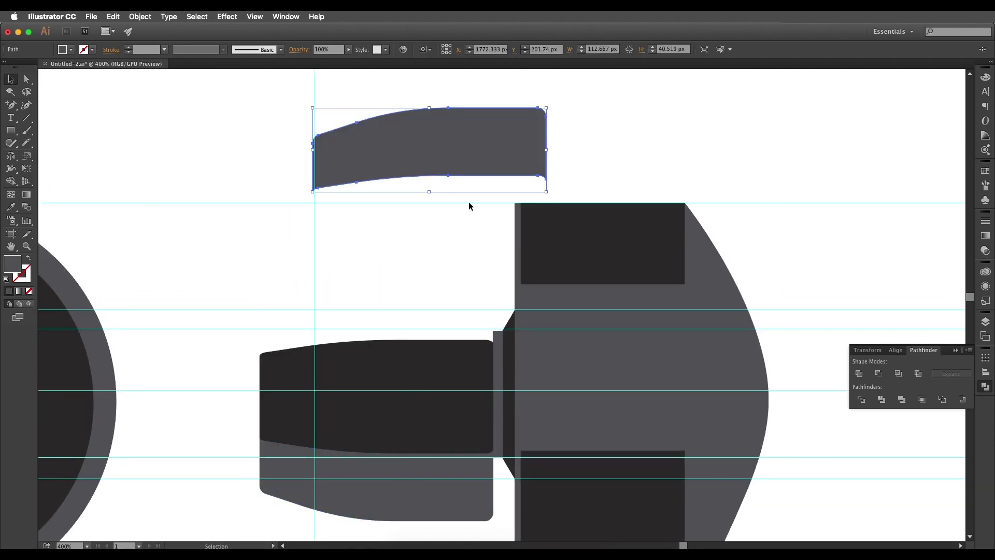
key("super+z")
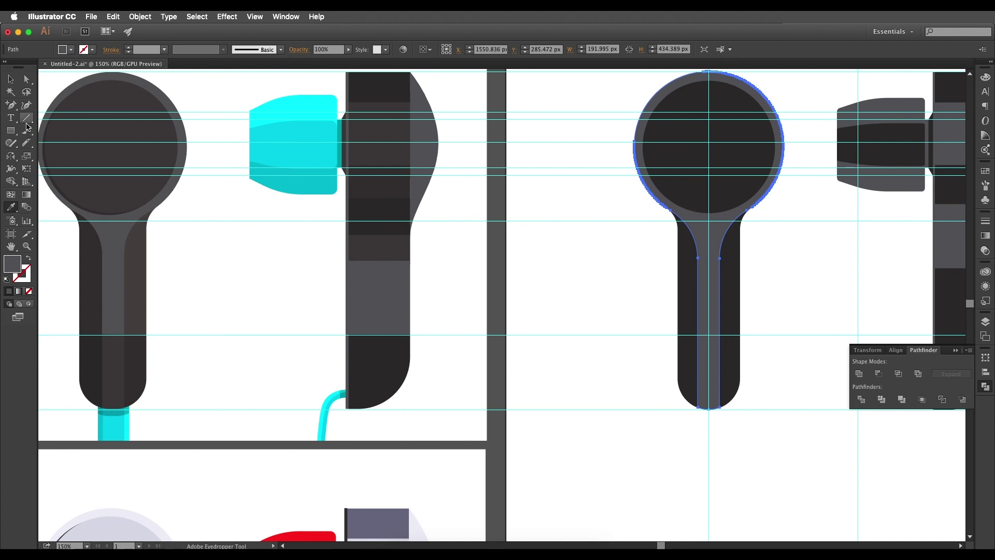
- Draw a horizontal line about 135 px long across the lower front-view handle, along the guide
left_click(27, 121)
scroll(493, 279, "down", 5)
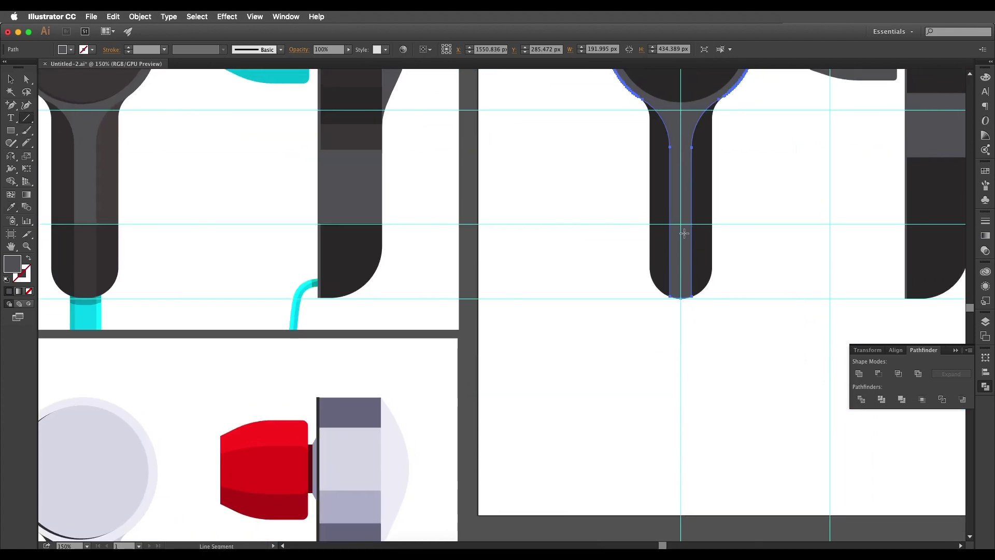
scroll(692, 229, "up", 2)
scroll(625, 210, "right", 5)
scroll(624, 210, "up", 2)
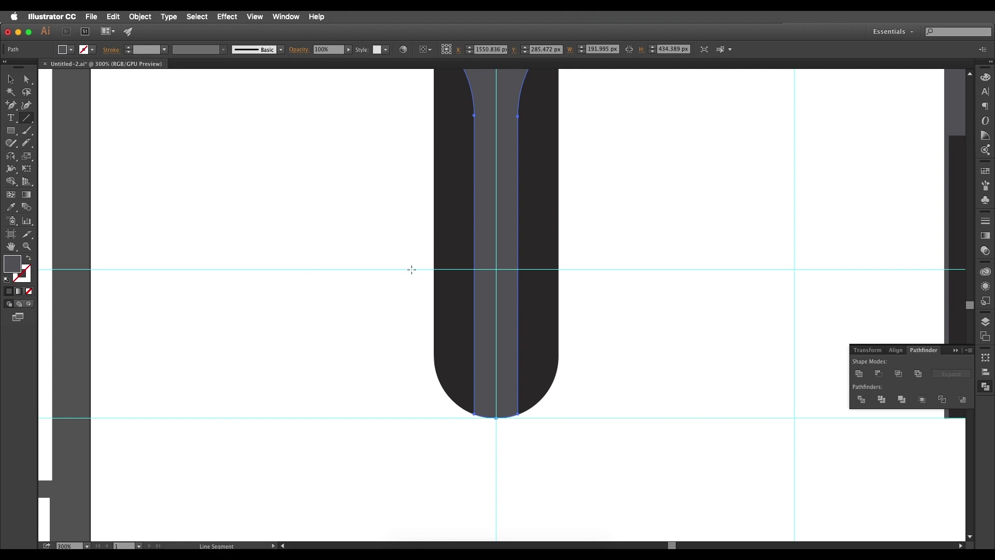
key("super+h")
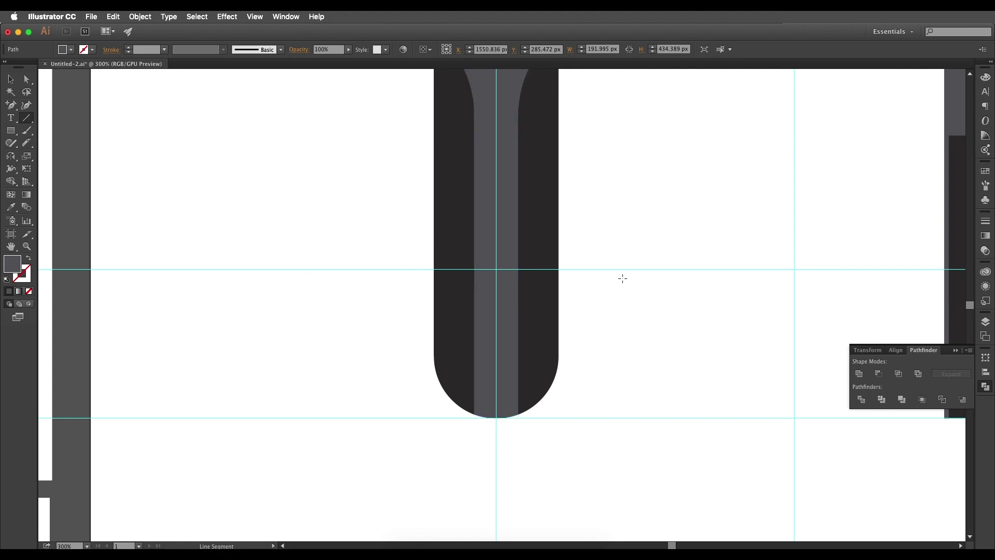
left_click_drag(622, 269, 411, 269)
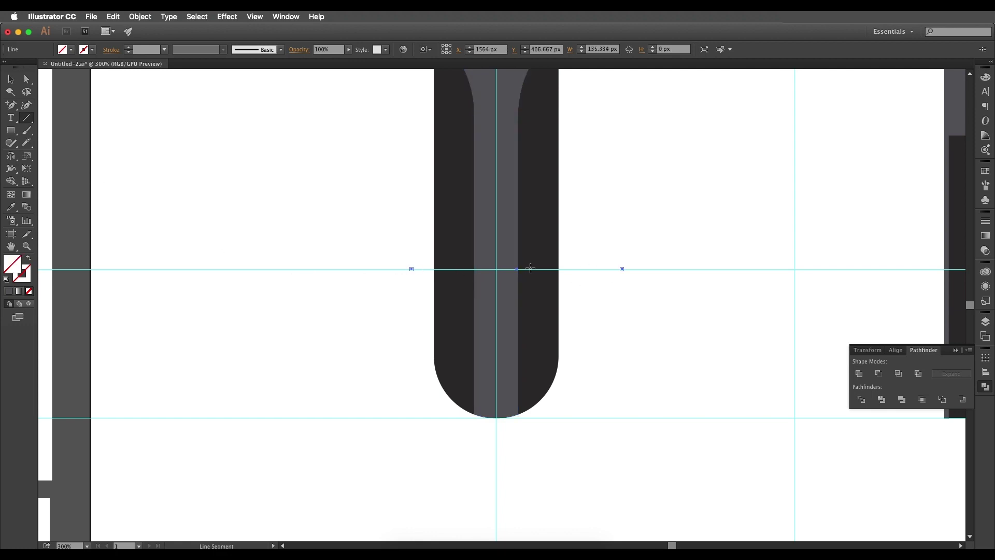
- Divide the front-view handle shapes along the horizontal line with Pathfinder and ungroup the result
left_click(11, 79)
left_click(450, 328, "shift")
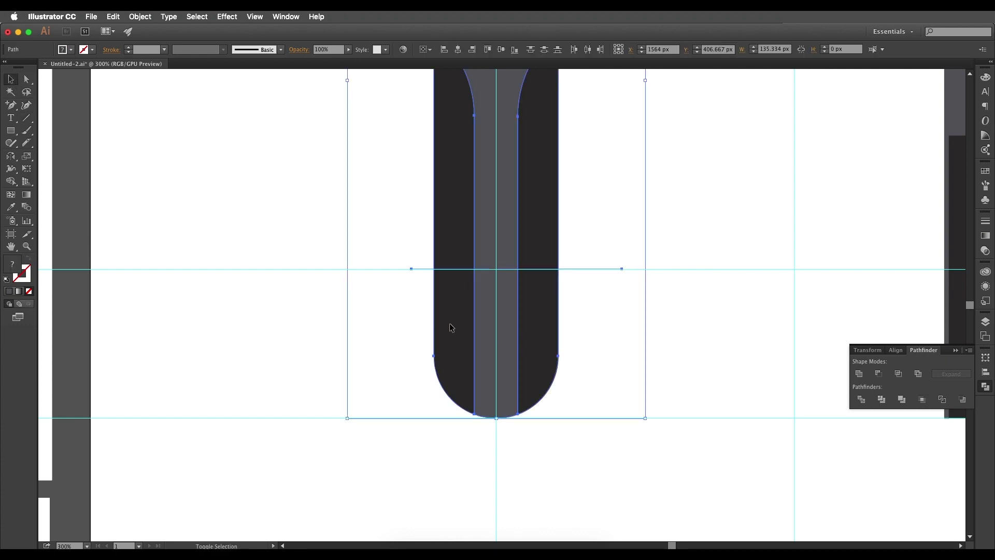
left_click(861, 399)
right_click(557, 325)
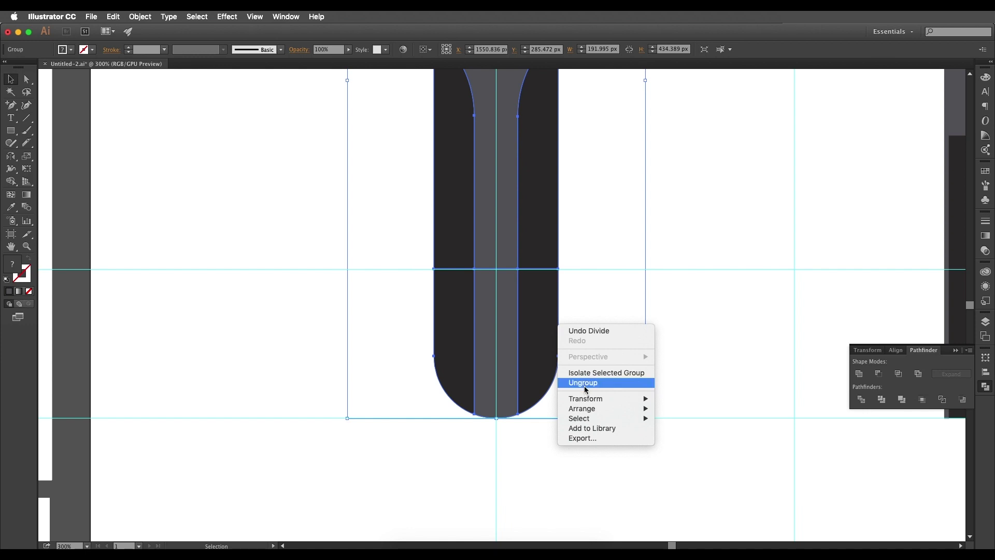
left_click(671, 356)
left_click(670, 356)
left_click(531, 317)
left_click(498, 328)
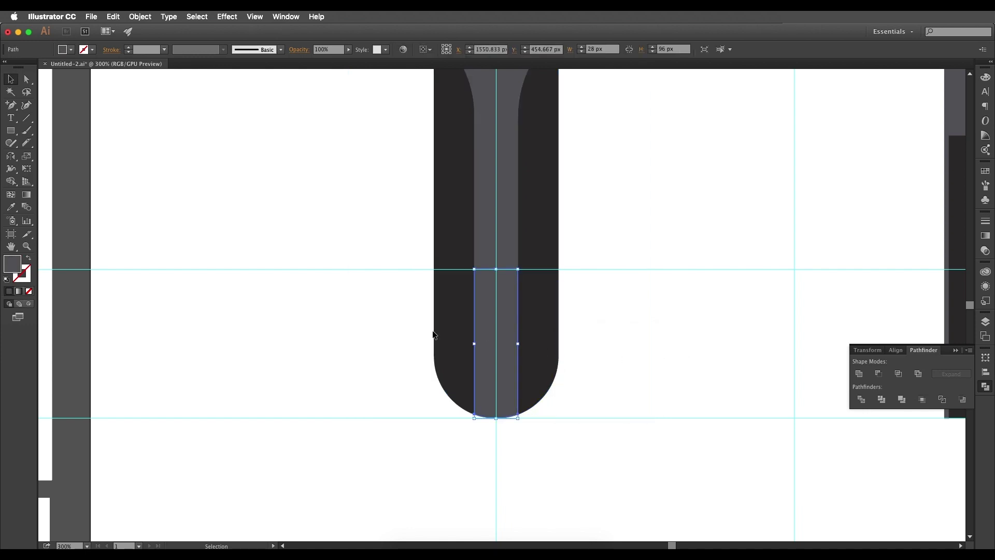
left_click(412, 335)
- Compare the divided nozzle and front view with the coloured reference artwork on the neighbouring artboard
scroll(535, 328, "down", 3)
left_click_drag(521, 273, 546, 301)
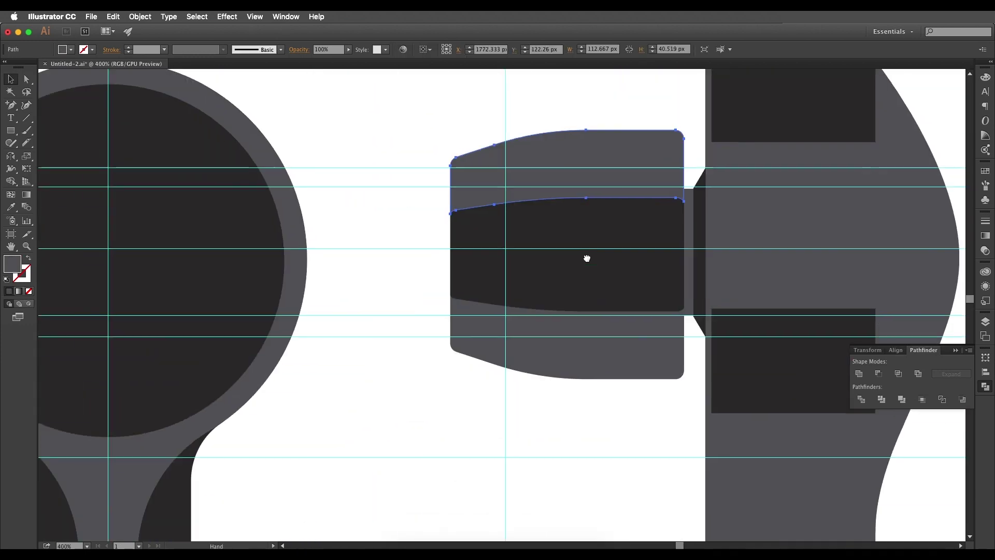
left_click_drag(403, 349, 724, 305)
scroll(602, 346, "down", 3)
left_click_drag(542, 366, 661, 296)
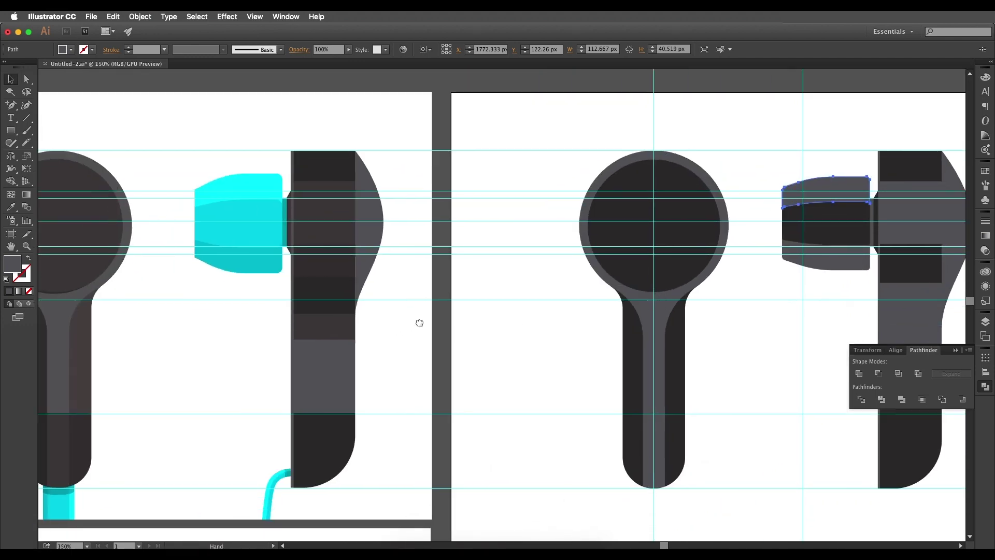
left_click_drag(397, 330, 569, 312)
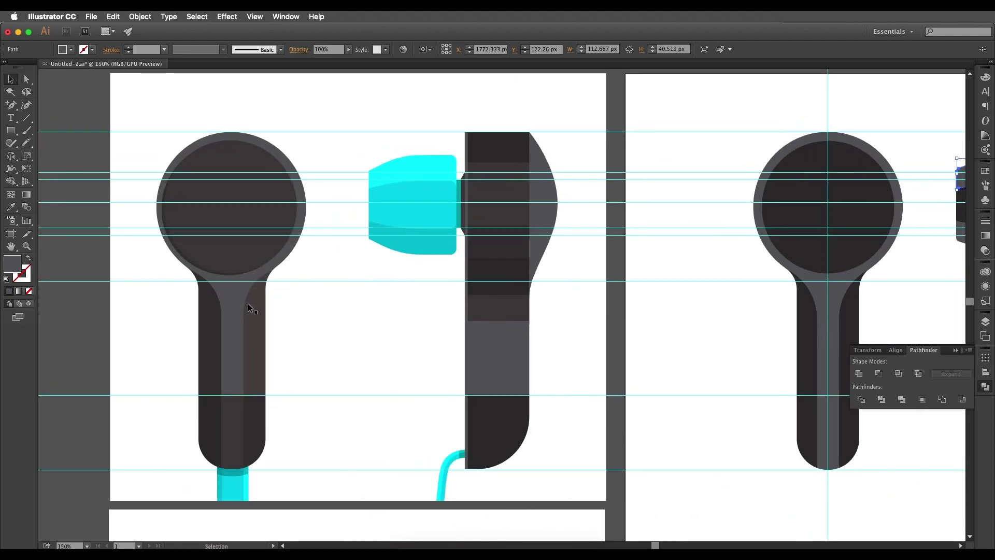
- Fill the front-view head-and-neck piece with the reference artwork's grey, 5b5b5e
scroll(420, 338, "right", 5)
scroll(642, 340, "down", 2)
left_click(548, 276)
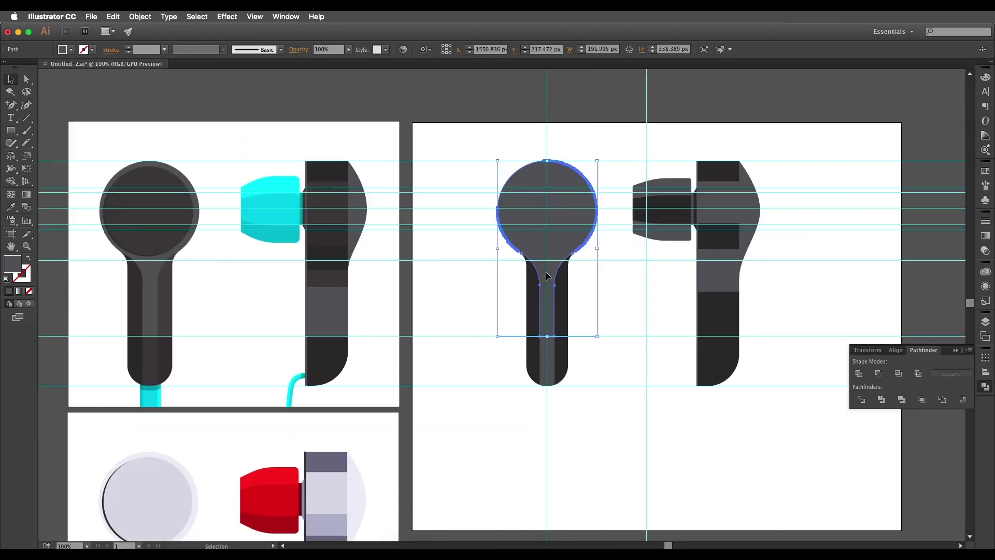
key("i")
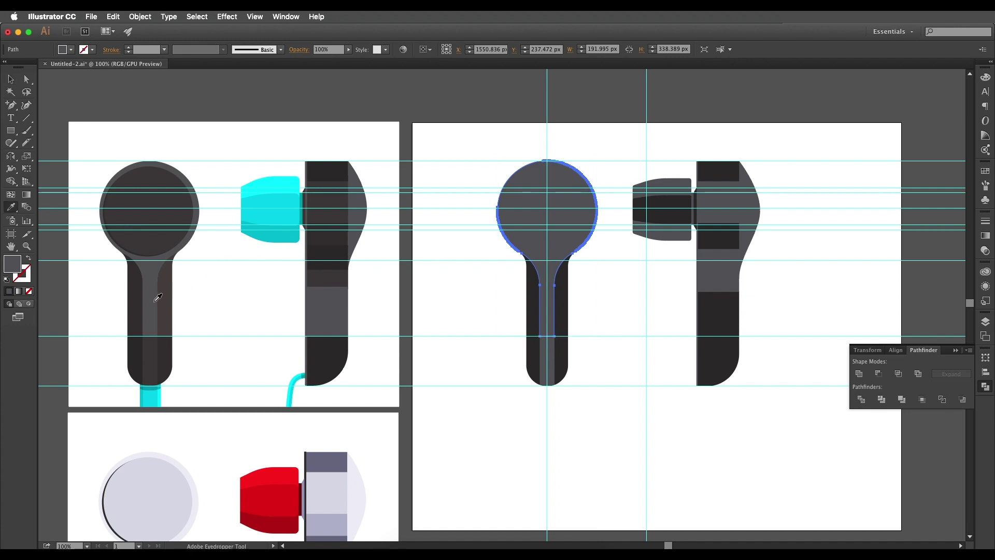
double_click(15, 266)
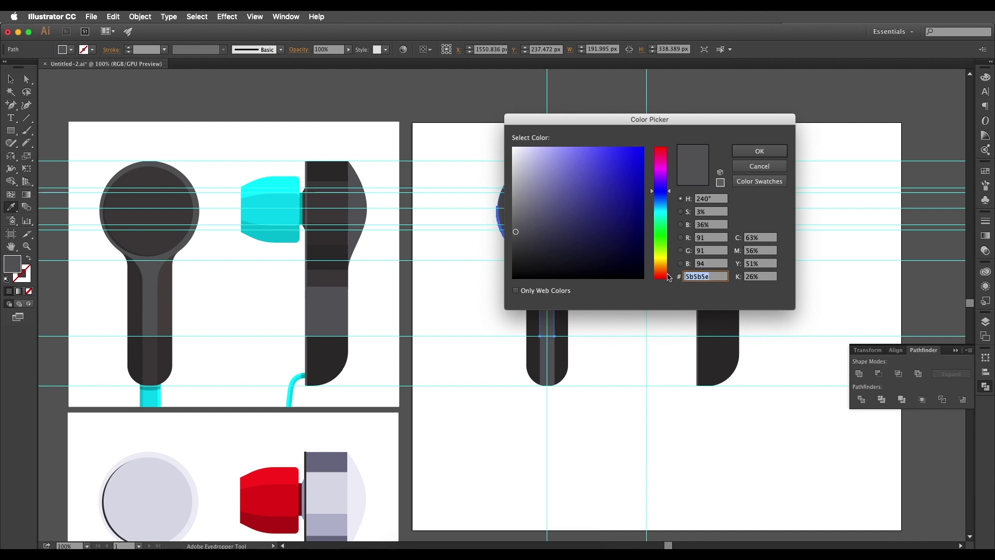
left_click(760, 151)
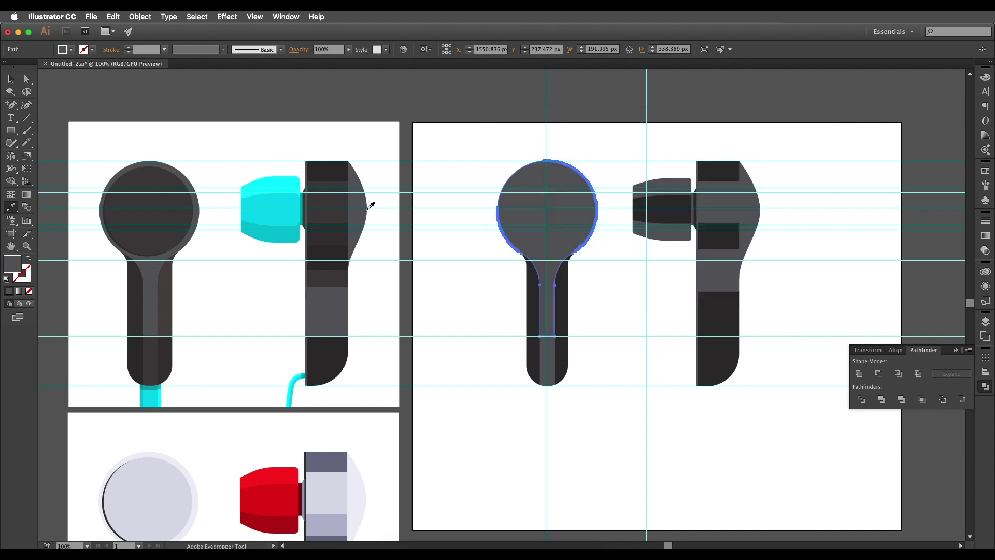
key("v")
- Bring the hidden 170 px inner circle of the front-view head to the front
key("super+equal")
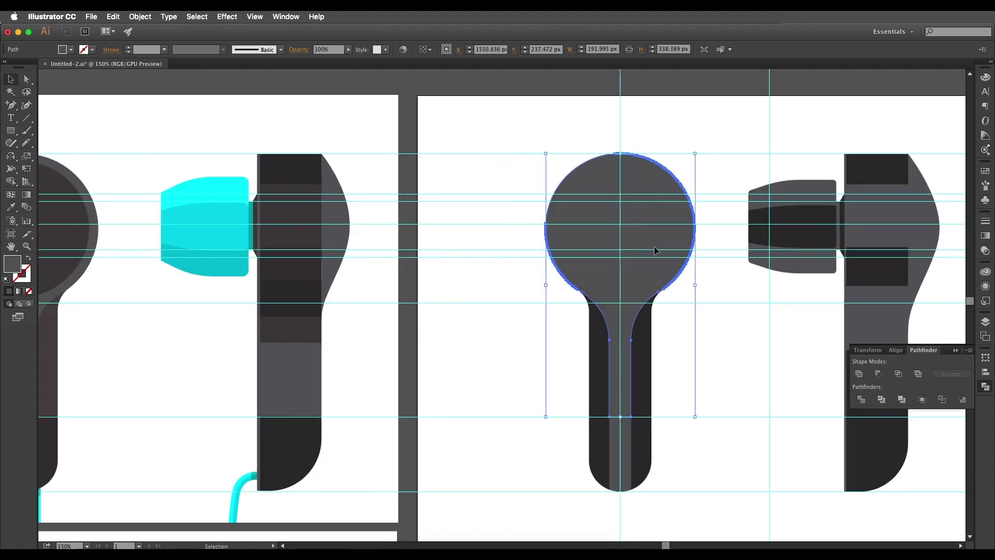
right_click(649, 279)
mouse_move(674, 415)
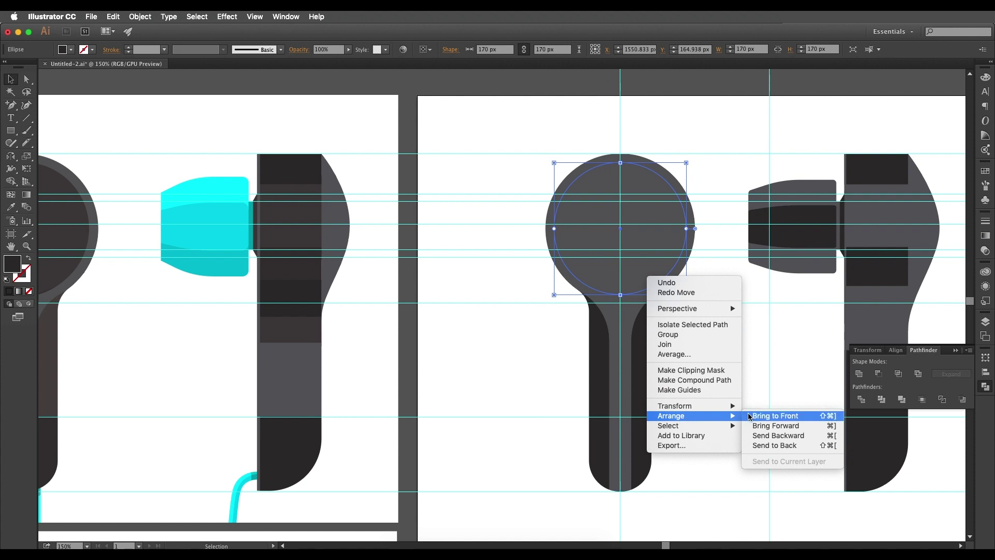
left_click(748, 413)
- Fill the front-view inner circle with the reference circle's dark colour, 423e3e, and deselect it
scroll(751, 343, "left", 5)
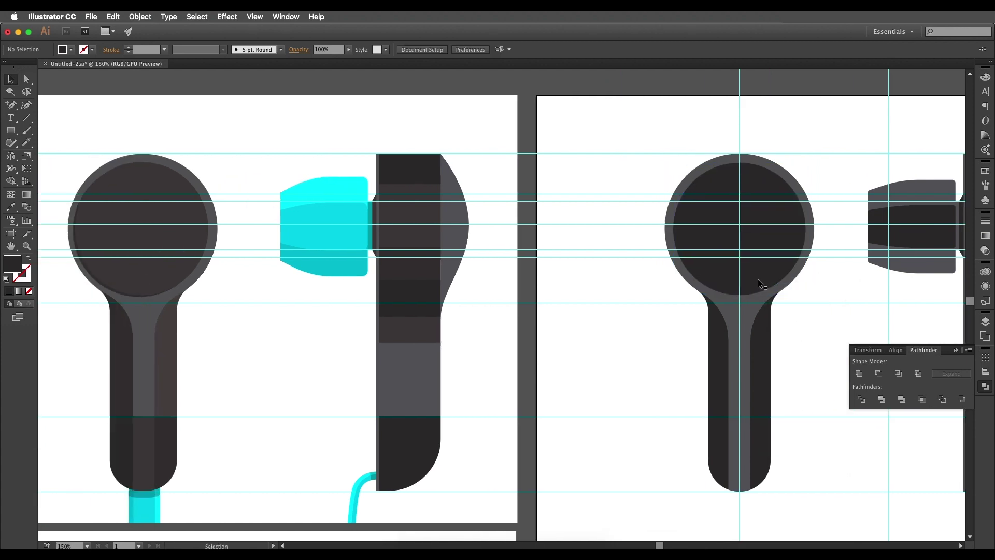
key("i")
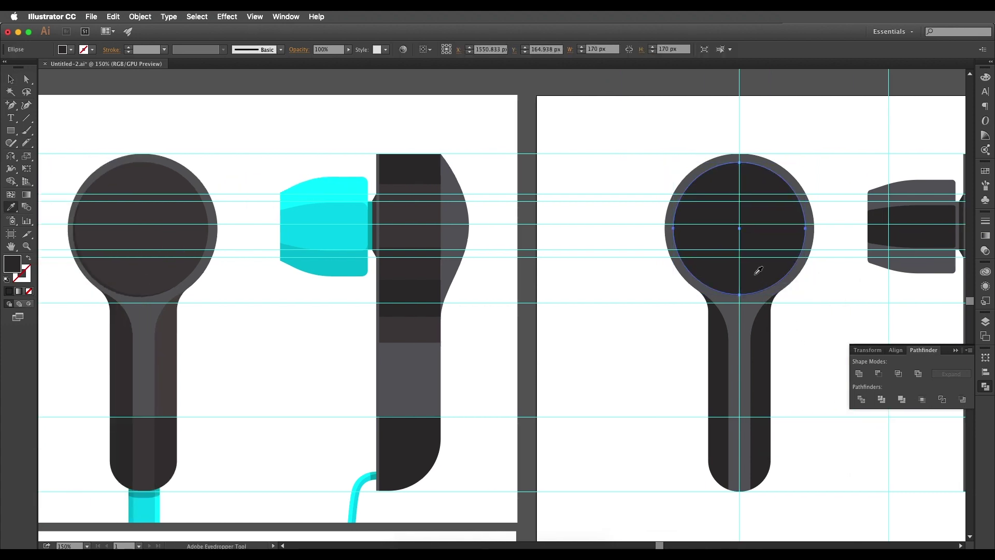
left_click(148, 273)
double_click(12, 269)
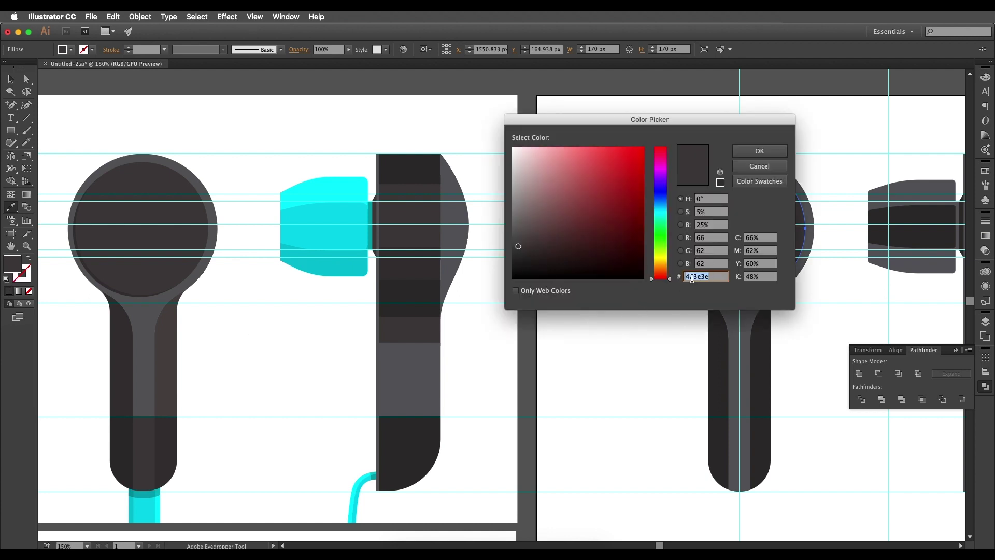
left_click(759, 150)
scroll(527, 228, "right", 5)
scroll(527, 228, "down", 1)
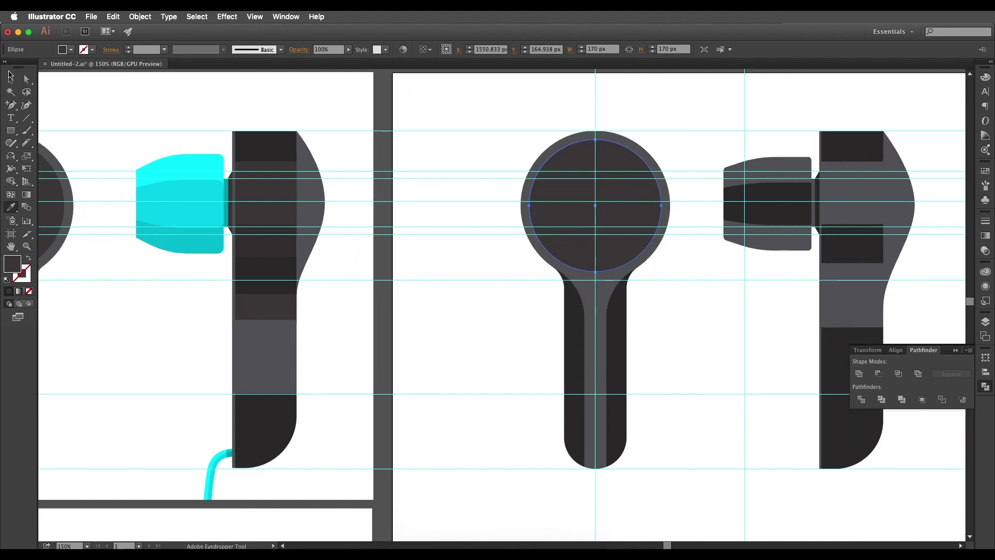
left_click(10, 77)
left_click(462, 296)
- Fill the upper right piece of the front-view handle with 4d4747, sampled from the matching reference piece
scroll(620, 349, "left", 5)
scroll(620, 349, "down", 2)
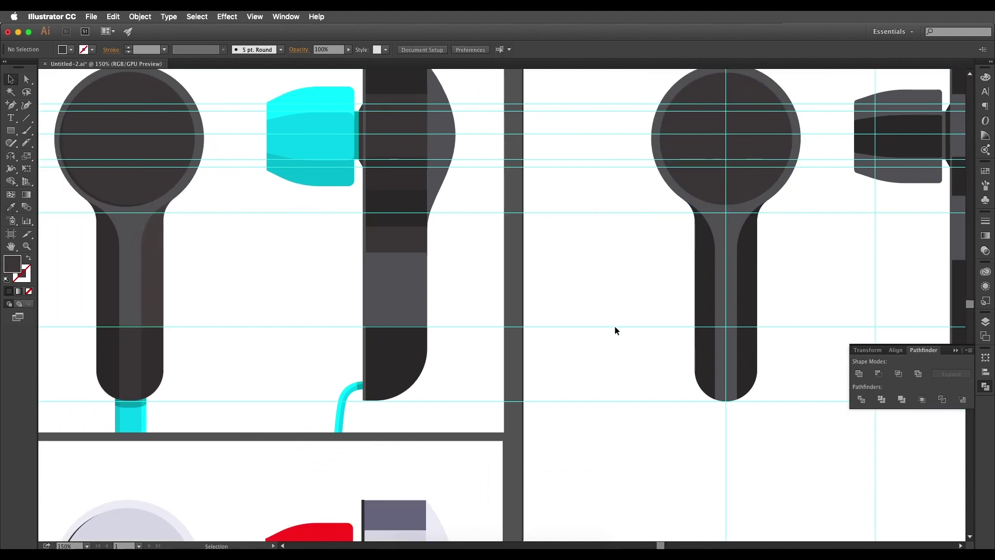
scroll(616, 331, "right", 3)
scroll(616, 330, "up", 1)
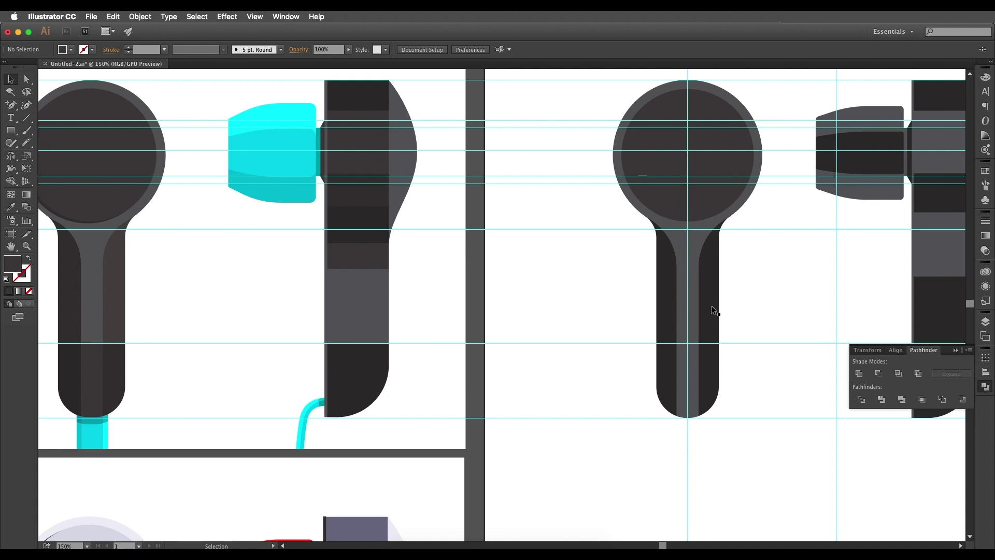
left_click(711, 330)
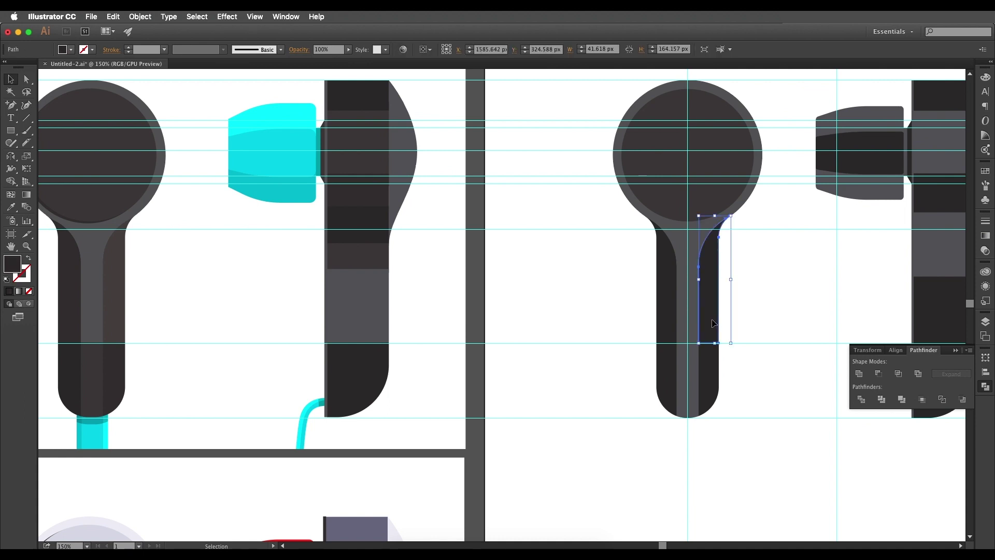
key("i")
left_click(113, 304)
scroll(112, 303, "left", 6)
scroll(113, 303, "down", 2)
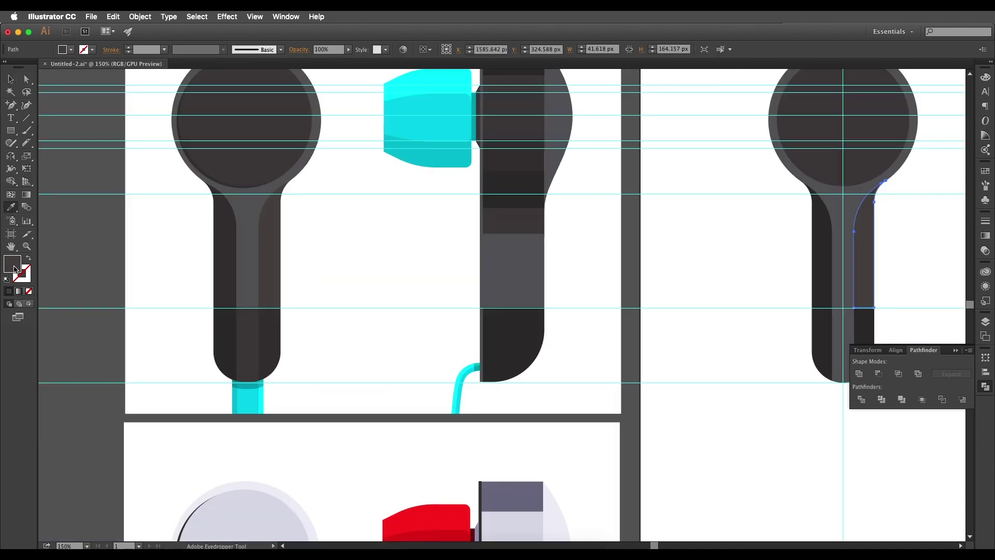
double_click(14, 267)
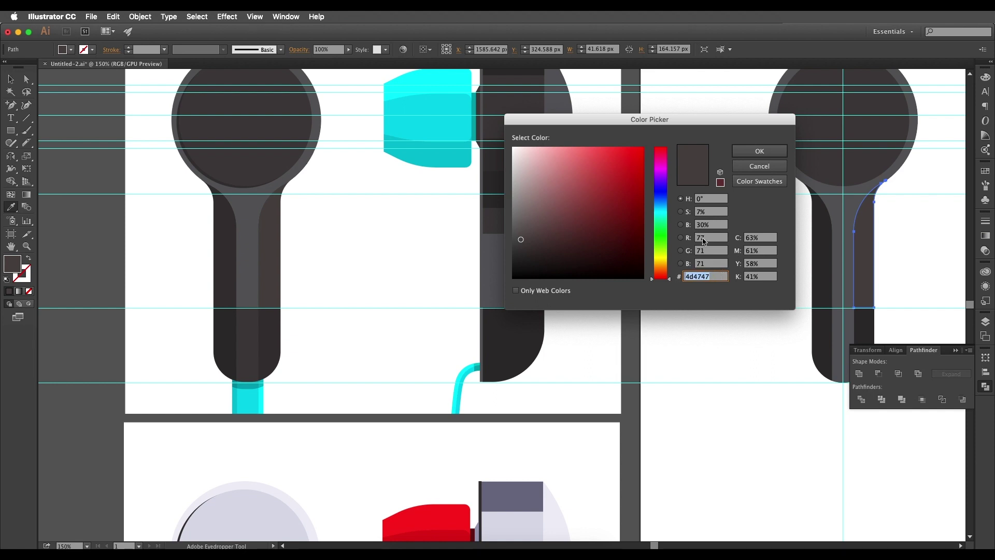
left_click(759, 151)
- Fill the lower right piece of the front-view handle with 373333, sampled from the reference handle
scroll(762, 260, "right", 5)
scroll(763, 261, "down", 2)
key("v")
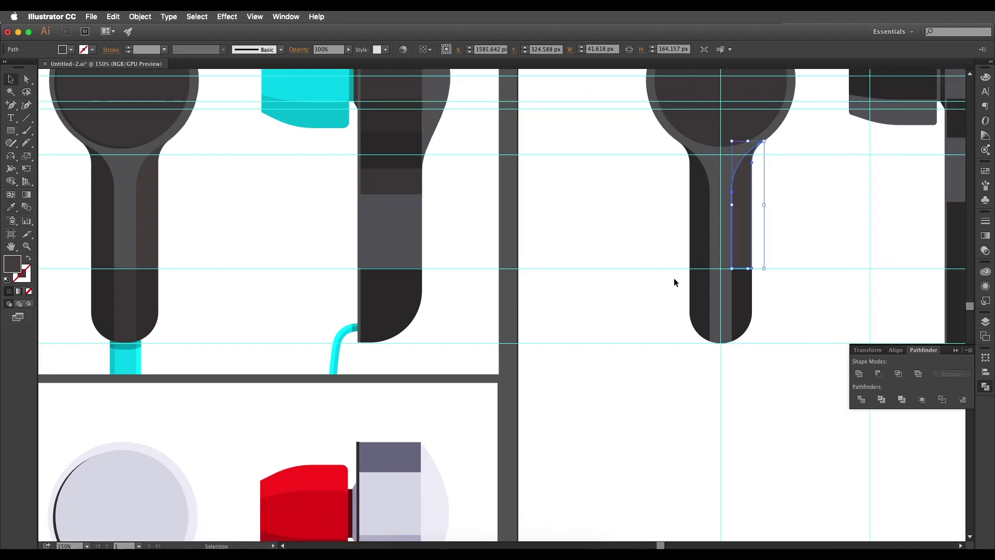
left_click(741, 300)
key("i")
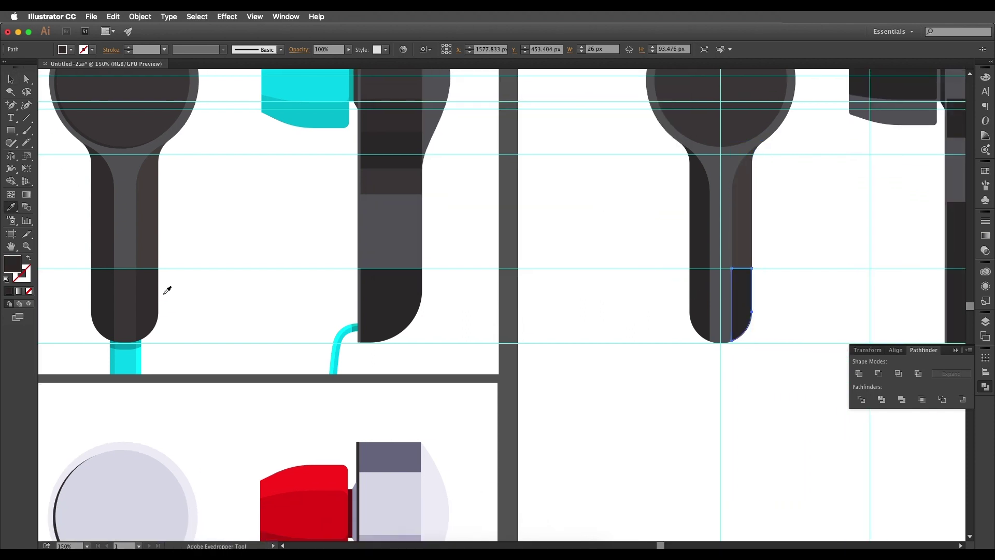
double_click(17, 267)
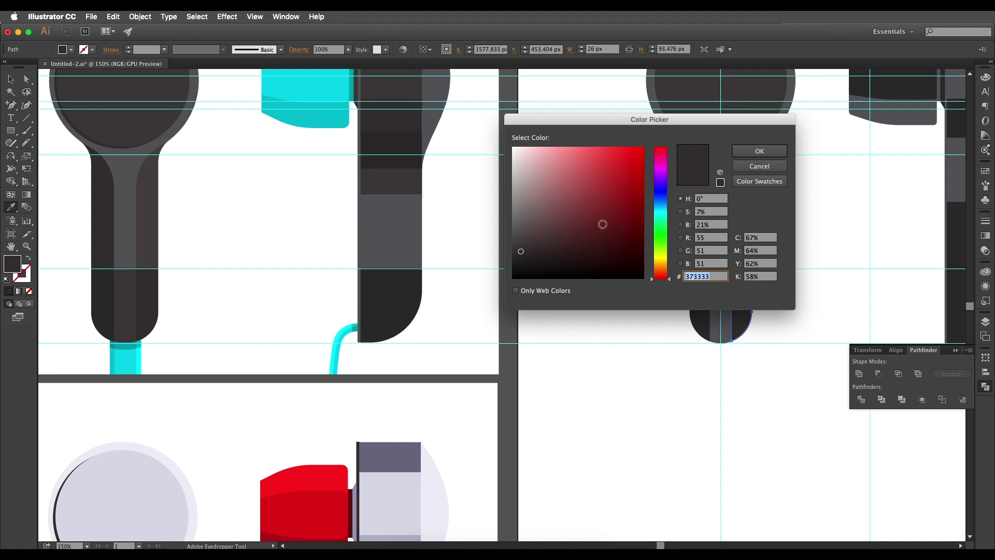
left_click(748, 156)
- Match the upper and lower left handle pieces' fills to the corresponding pieces of the reference with the Eyedropper
left_click_drag(426, 270, 562, 269)
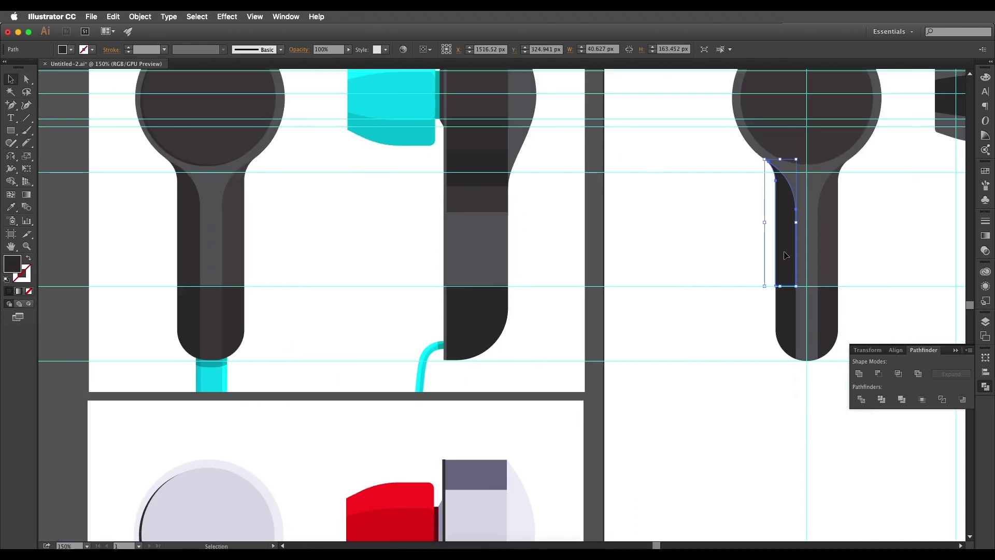
key("i")
left_click(785, 321, "super")
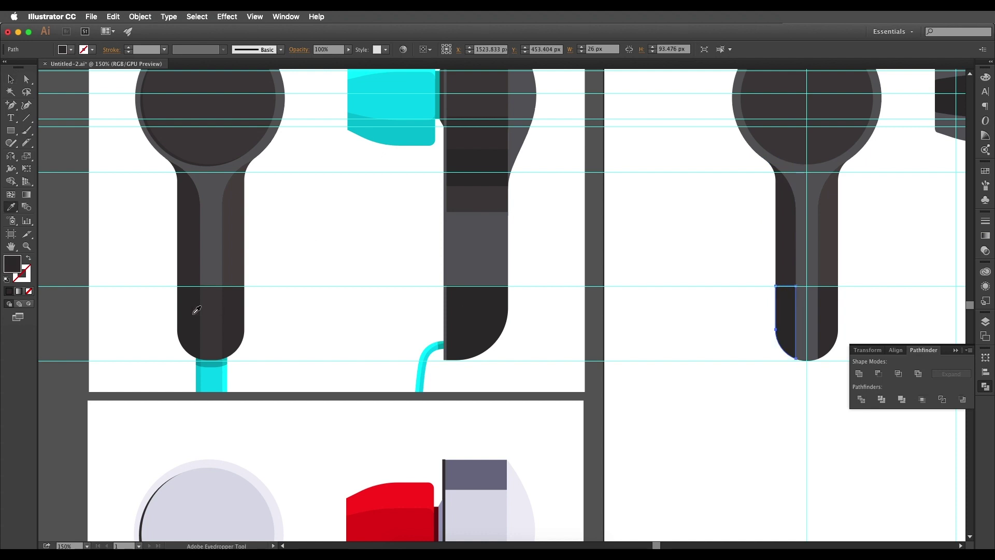
key("v")
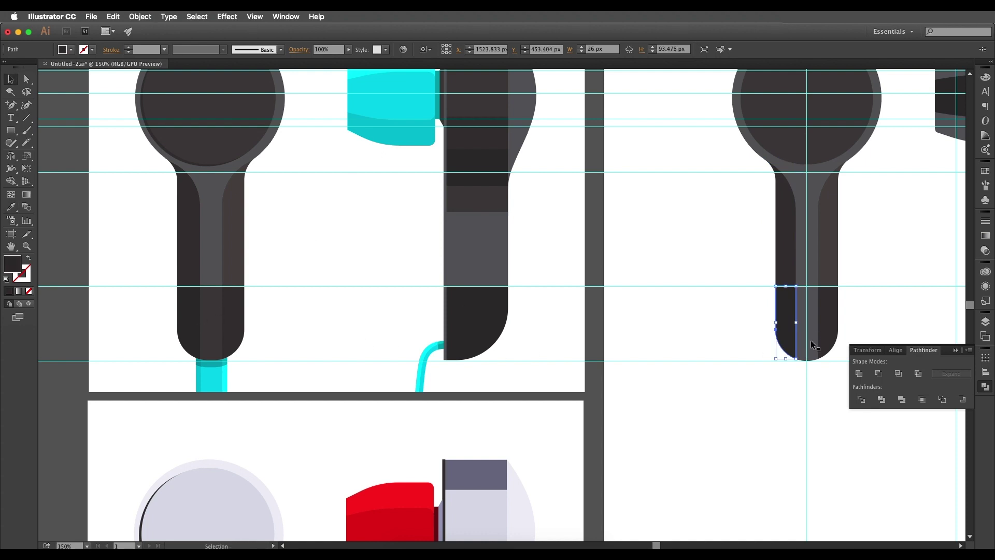
- Fill the lower middle piece of the front-view handle with 423e3e, sampled from the reference, and deselect it
left_click(811, 340)
key("i")
left_click(222, 317)
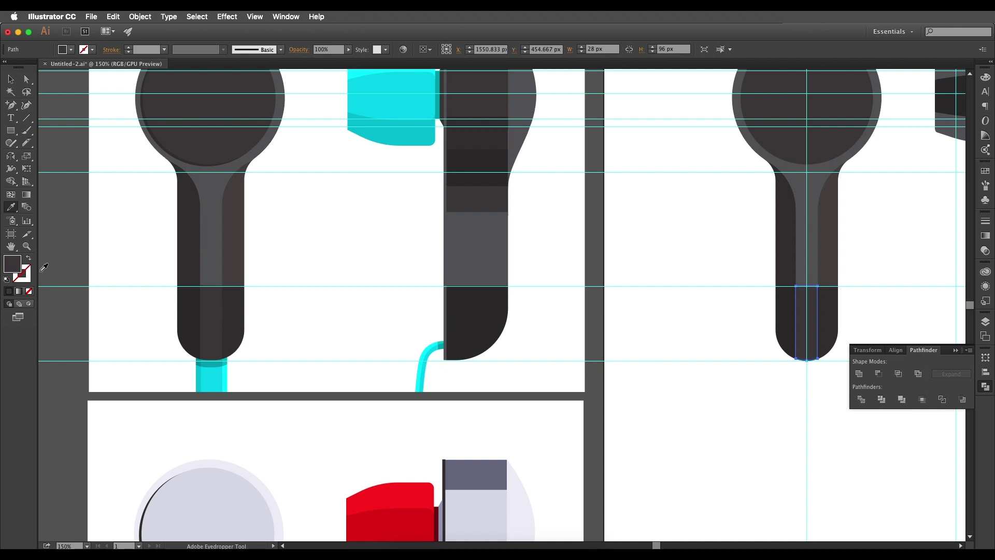
double_click(12, 264)
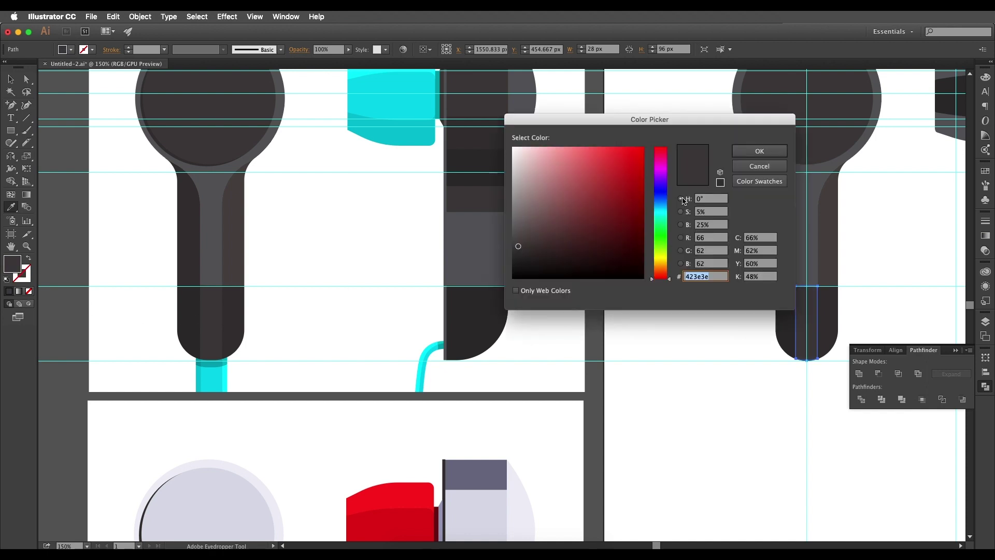
left_click(759, 151)
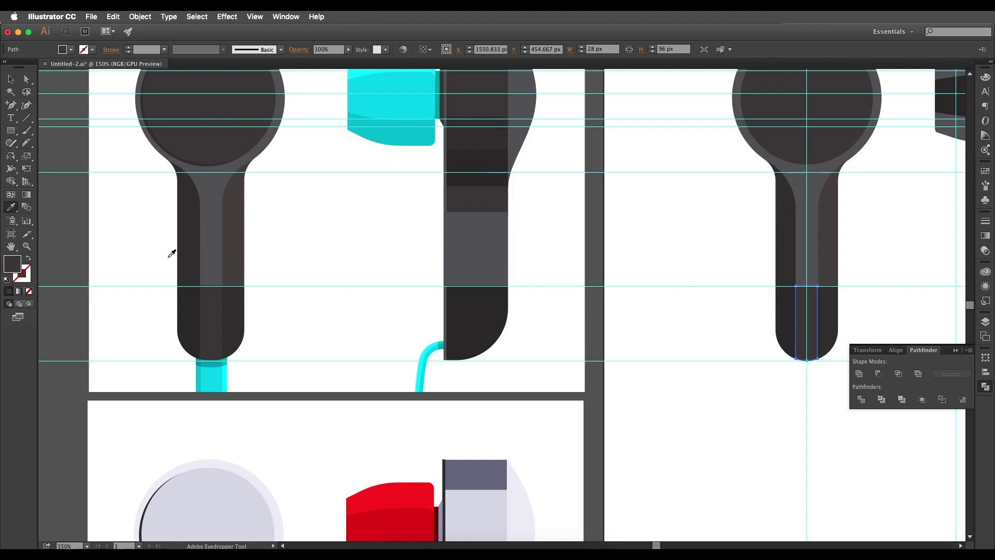
left_click(11, 79)
left_click(677, 262)
- Compare the recoloured front view with the reference, examining the shading around the head's inner circle
left_click_drag(677, 262, 619, 291)
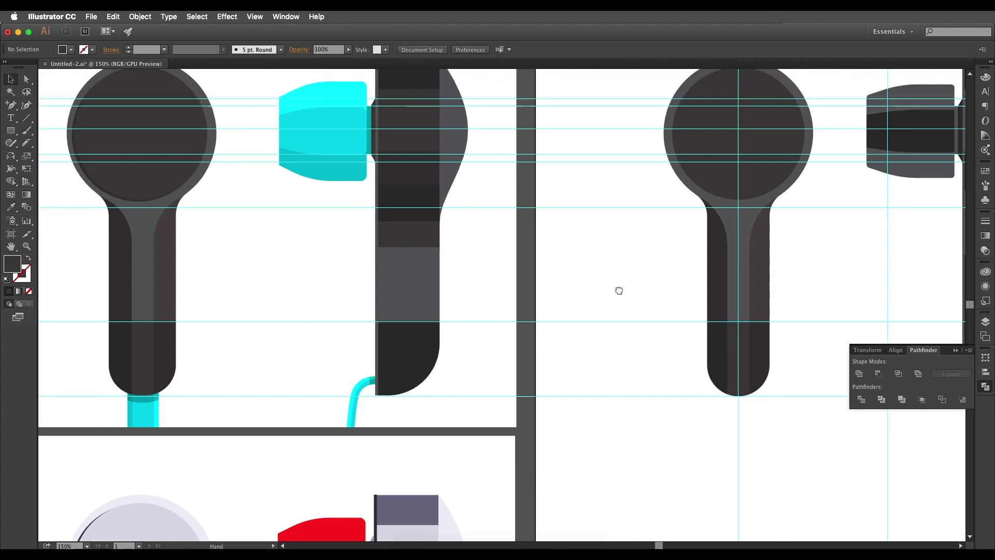
left_click_drag(698, 256, 756, 271)
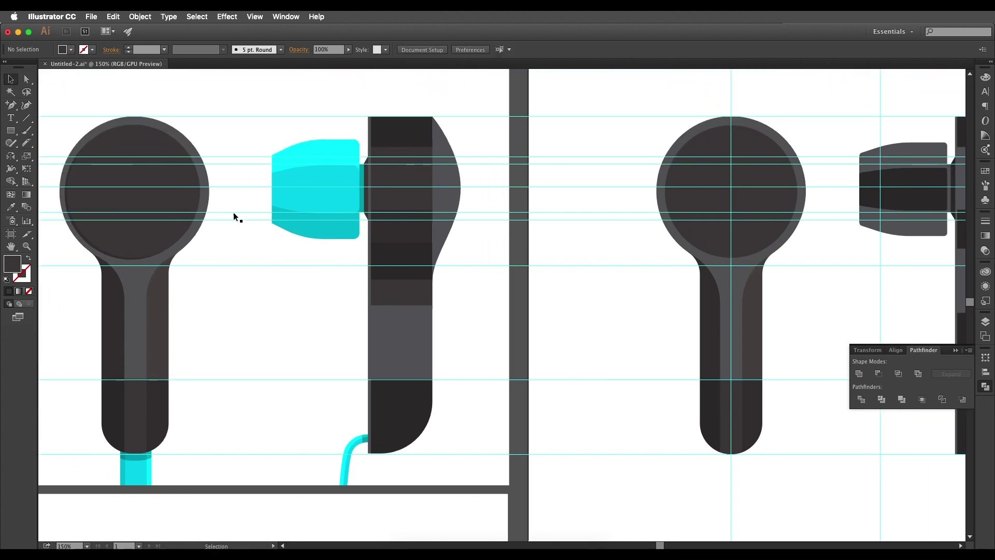
scroll(152, 250, "up", 2)
left_click_drag(139, 265, 311, 272)
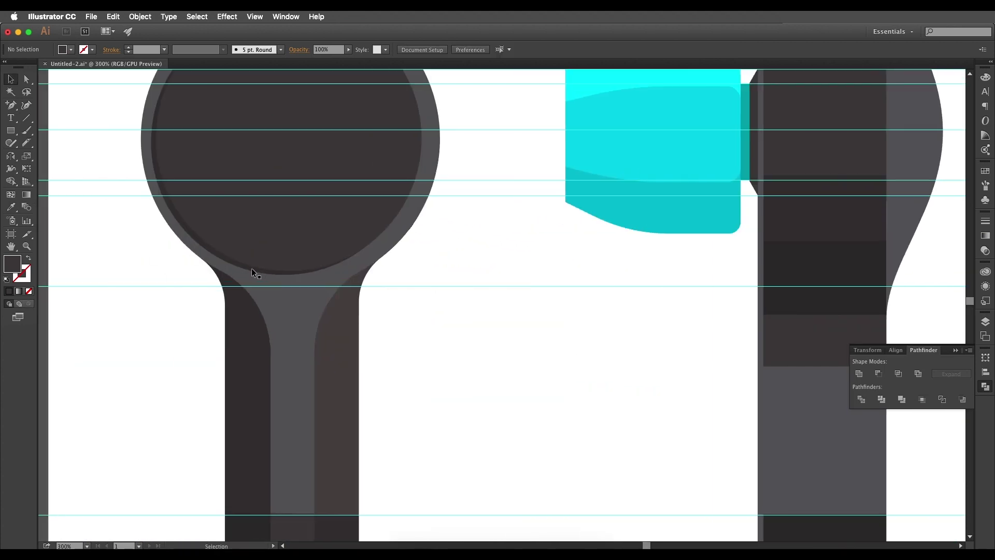
scroll(251, 268, "down", 1)
left_click_drag(884, 314, 500, 323)
- Try moving the inner circle off the front-view head, and undo the move
left_click(660, 251)
scroll(658, 257, "up", 1)
scroll(683, 264, "down", 1)
left_click_drag(694, 262, 782, 284)
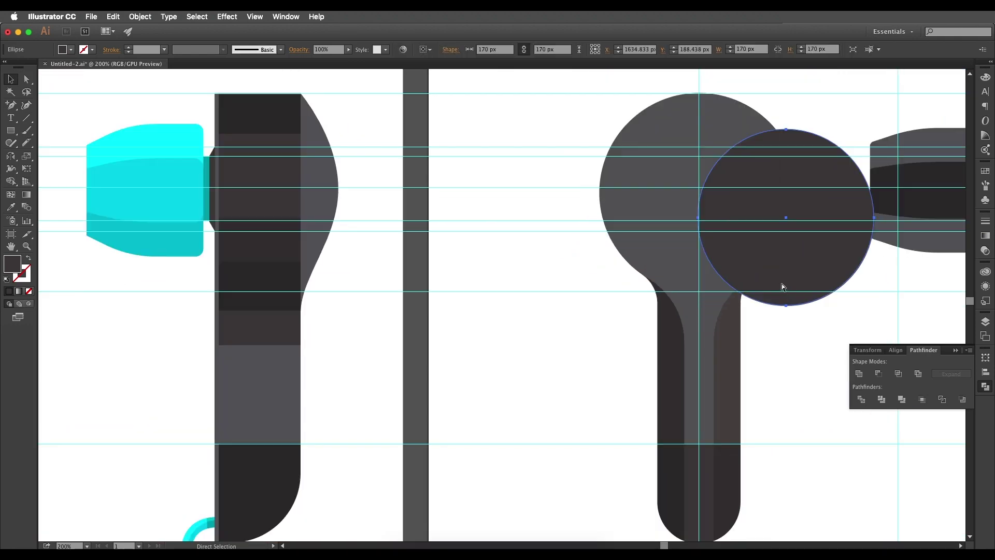
key("super+z")
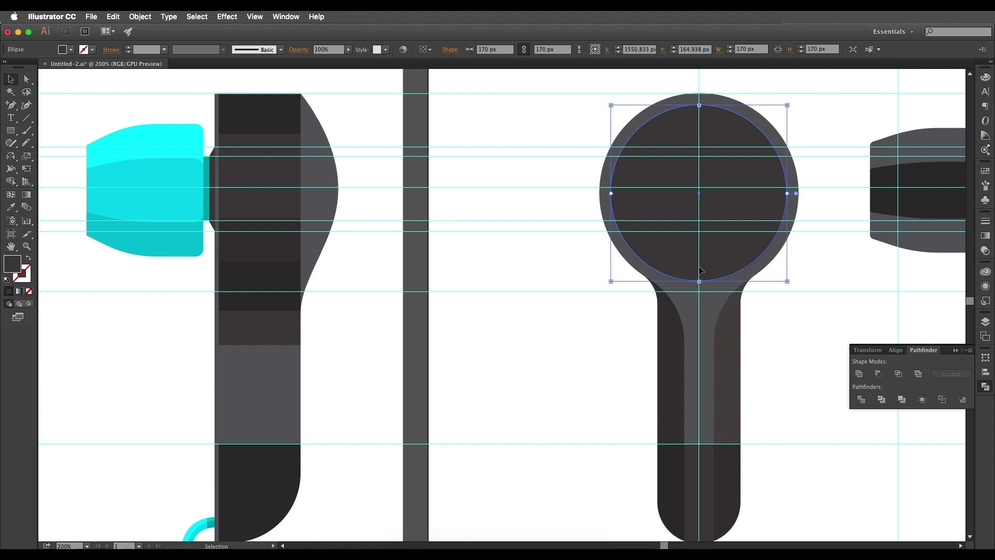
- Duplicate the inner head circle in place and fill the copy with 373333, sampled from the reference circle's shaded edge
key("i")
left_click_drag(84, 263, 666, 264)
left_click(456, 275)
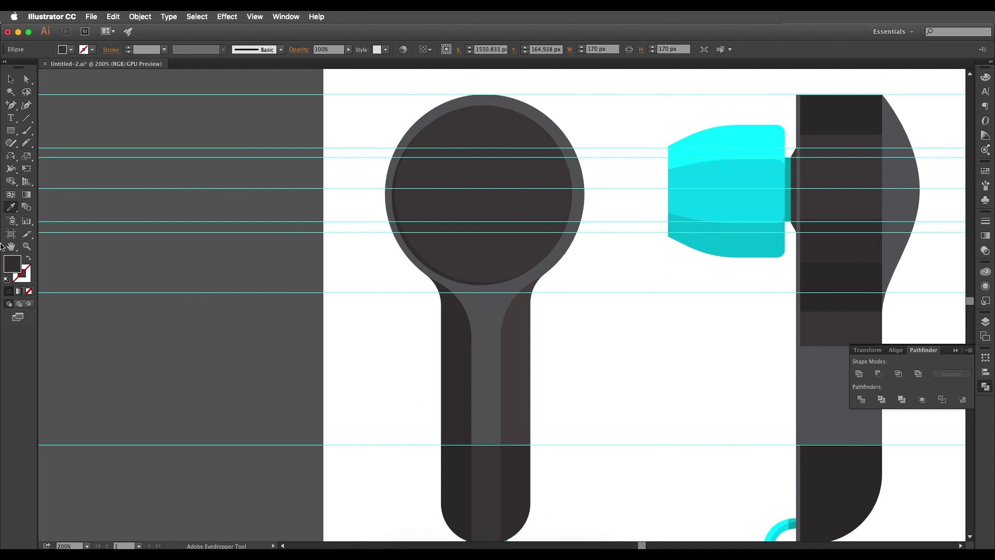
double_click(9, 267)
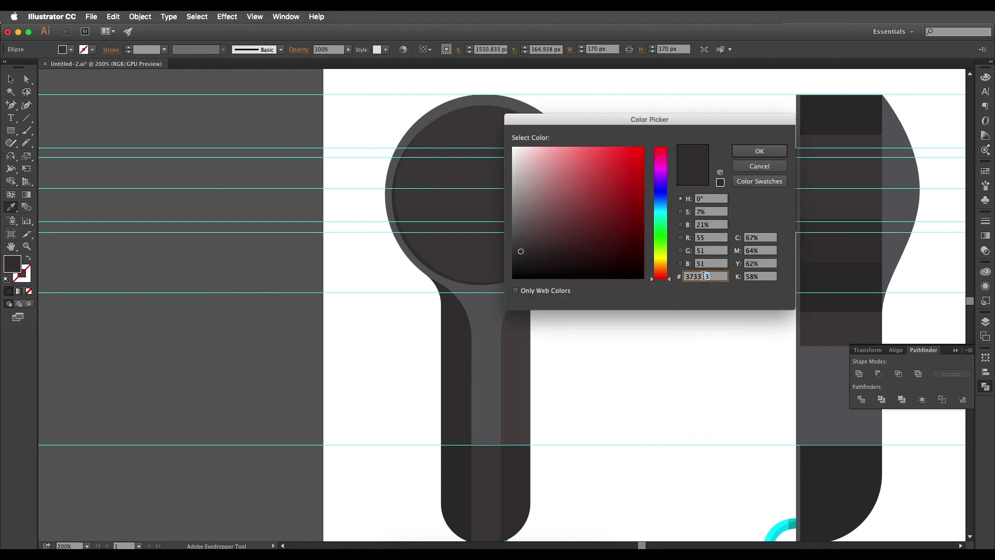
left_click(756, 151)
left_click_drag(752, 281, 413, 300)
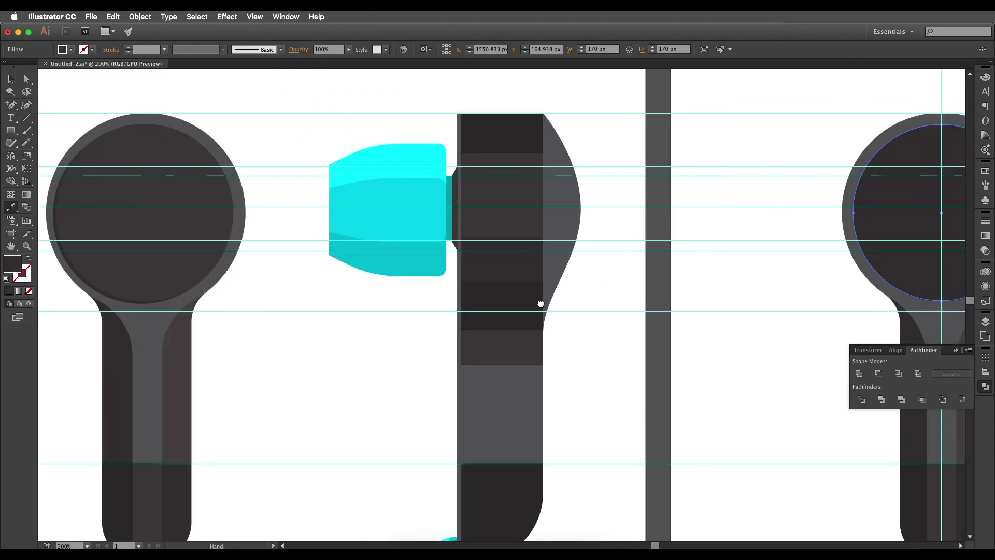
- Send the 373333 circle one level backward, behind the lighter inner circle on the front-view head
key("super+minus")
left_click_drag(711, 315, 496, 308)
left_click(12, 81)
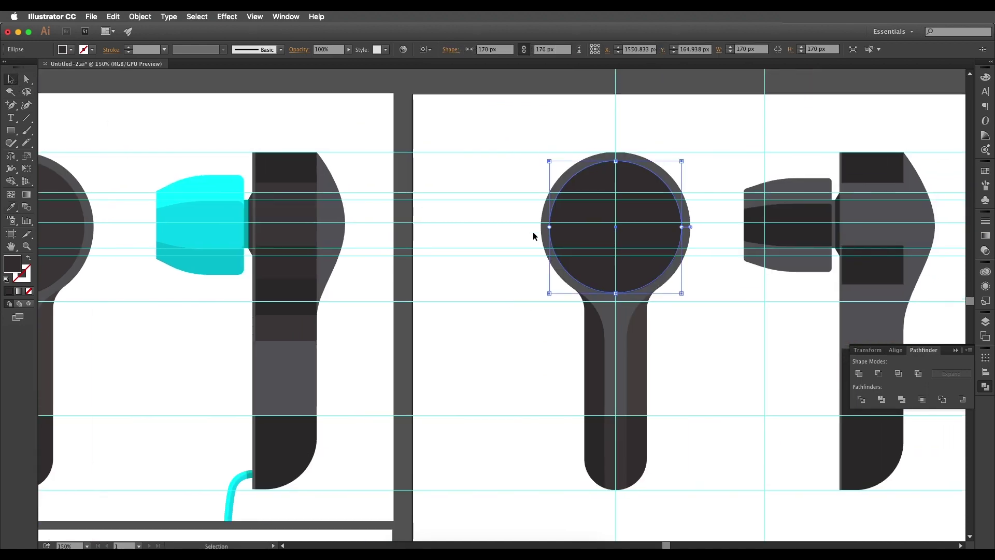
key("ctrl+bracketleft")
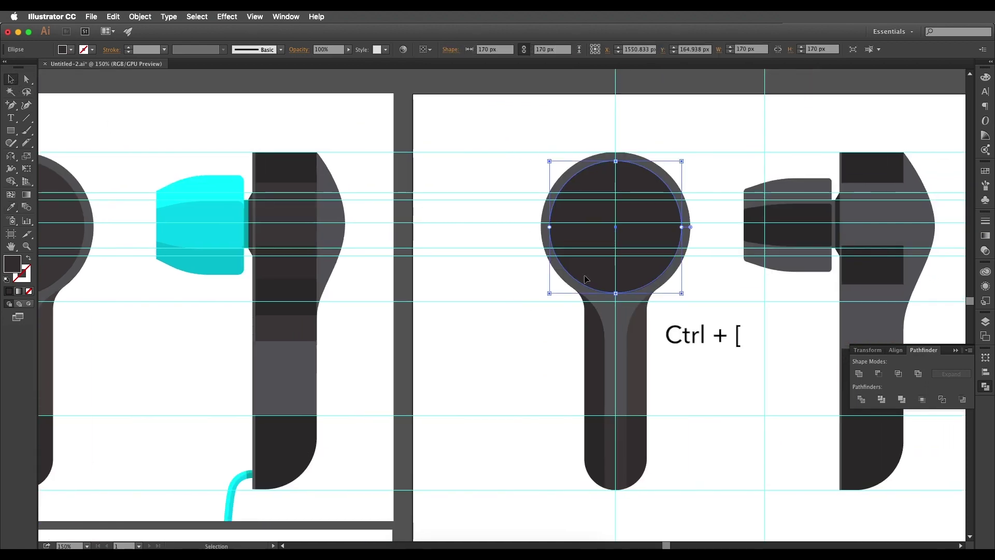
key("a")
key("v")
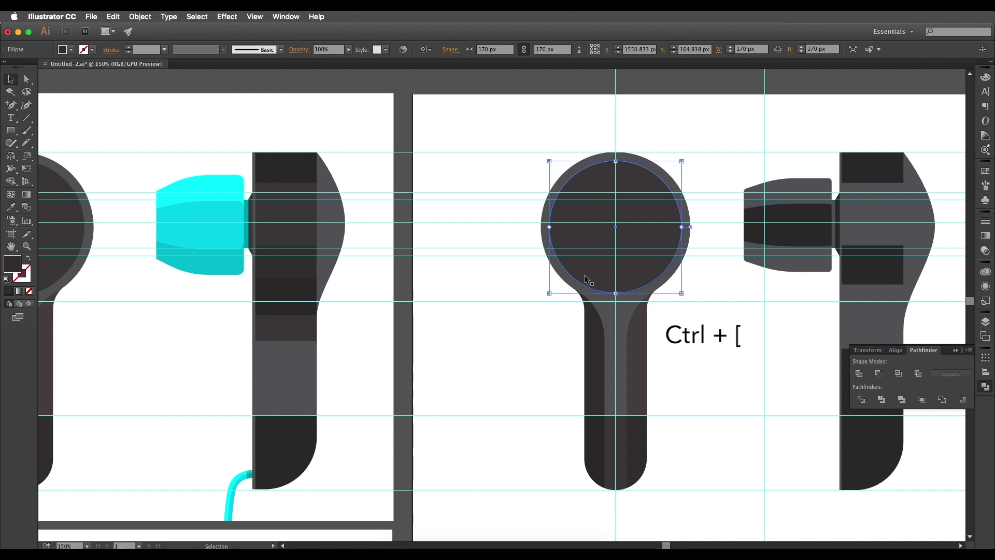
- Nudge the 373333 circle on the front-view head about 3 px down and 4 px left to form a shaded edge
key("Down")
key("Down")
key("Down")
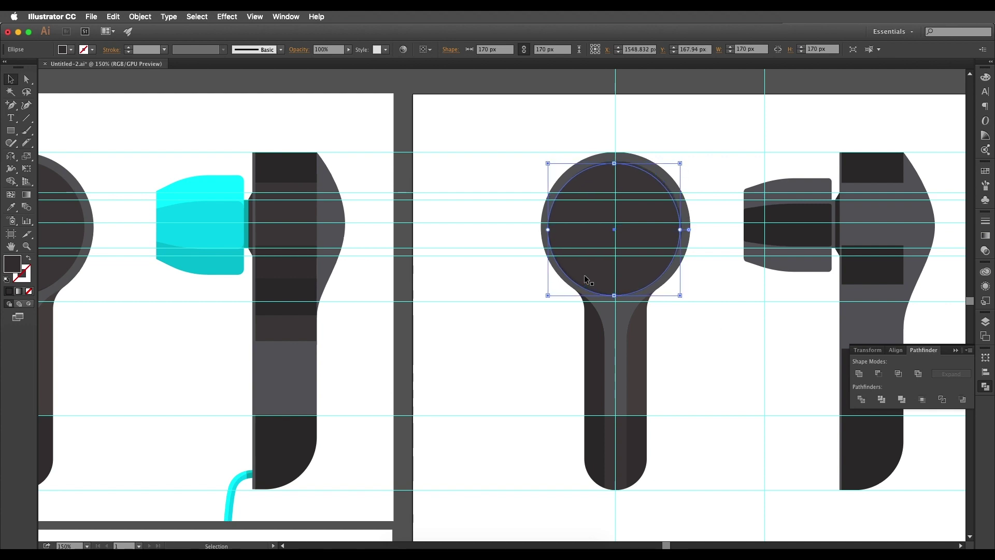
key("Left")
key("Left")
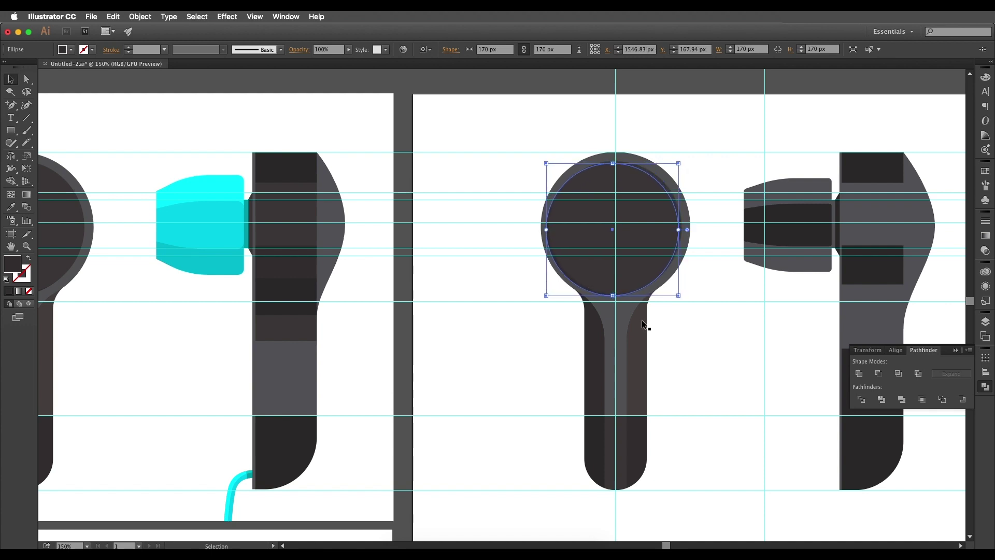
left_click(684, 327)
- Fill the side-view body's middle panel, level with the nozzle, with 423e3e sampled from the reference
left_click_drag(639, 291, 695, 280)
left_click_drag(895, 220, 846, 216)
left_click(811, 221)
key("i")
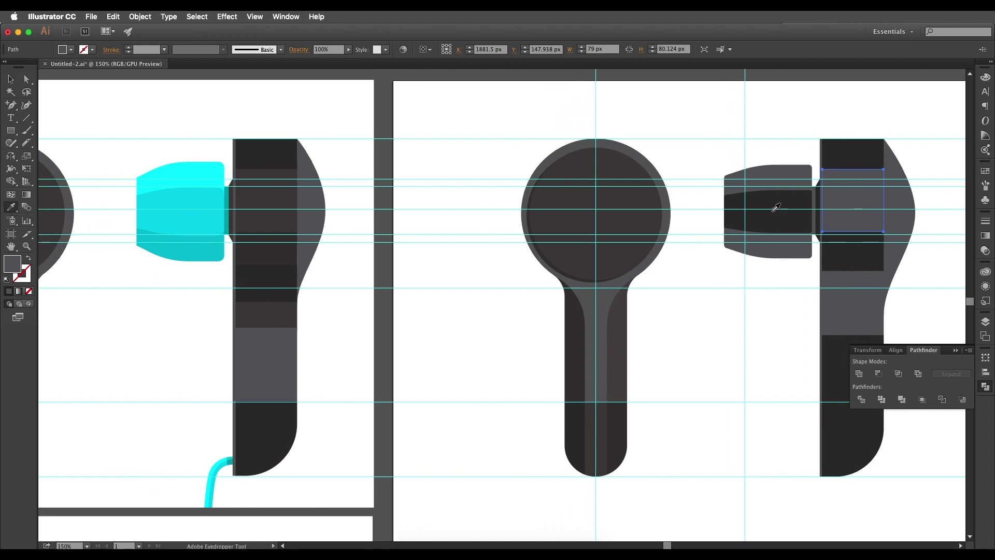
left_click(268, 200)
key("v")
double_click(12, 264)
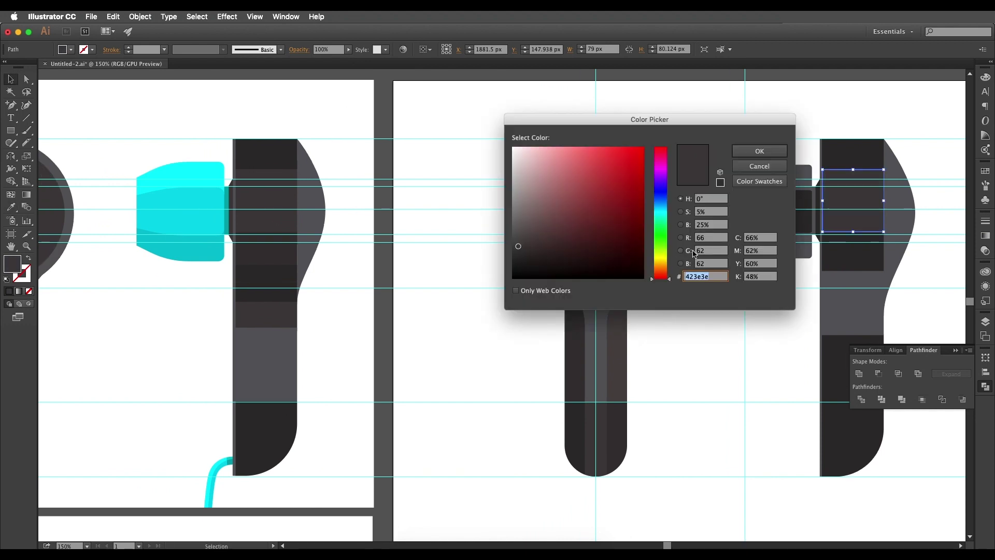
left_click(759, 151)
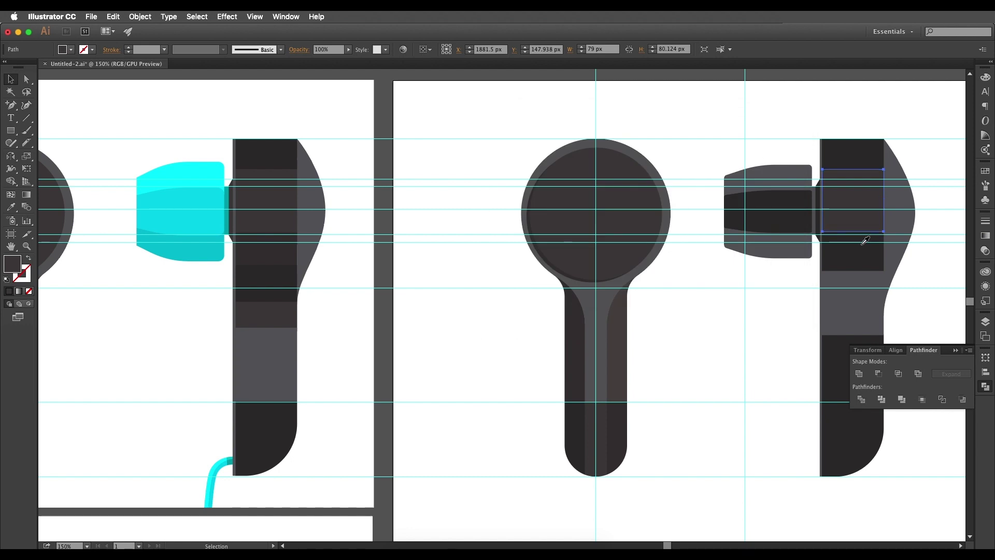
- Fill the two bands directly below the side view's middle panel with the matching dark shades sampled from the reference
key("i")
left_click(859, 257, "super")
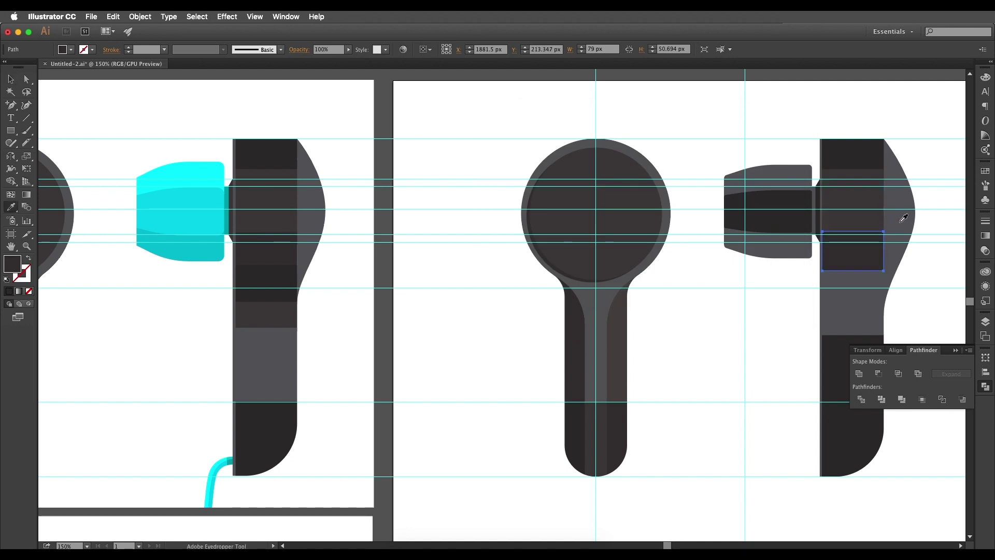
key("v")
left_click(854, 283)
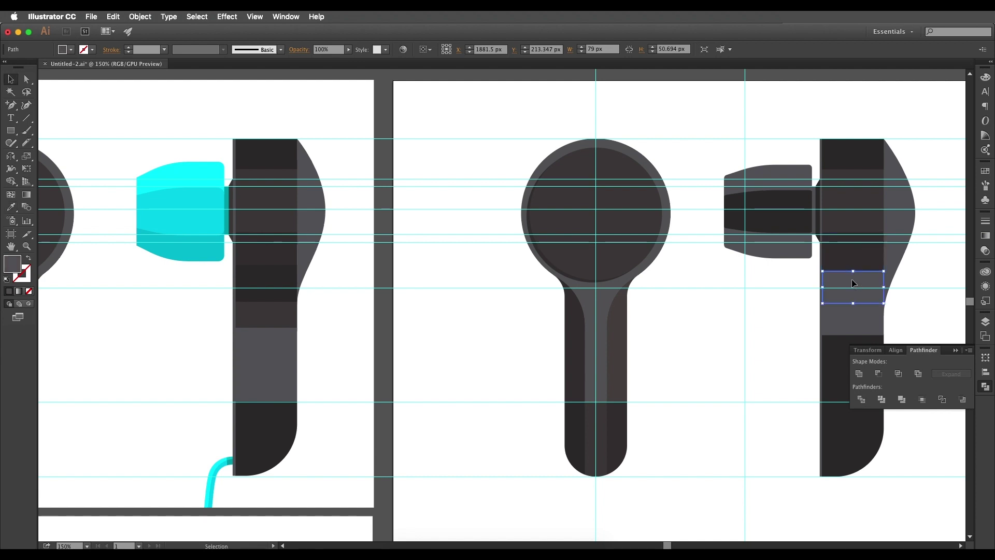
key("i")
left_click(290, 275)
key("v")
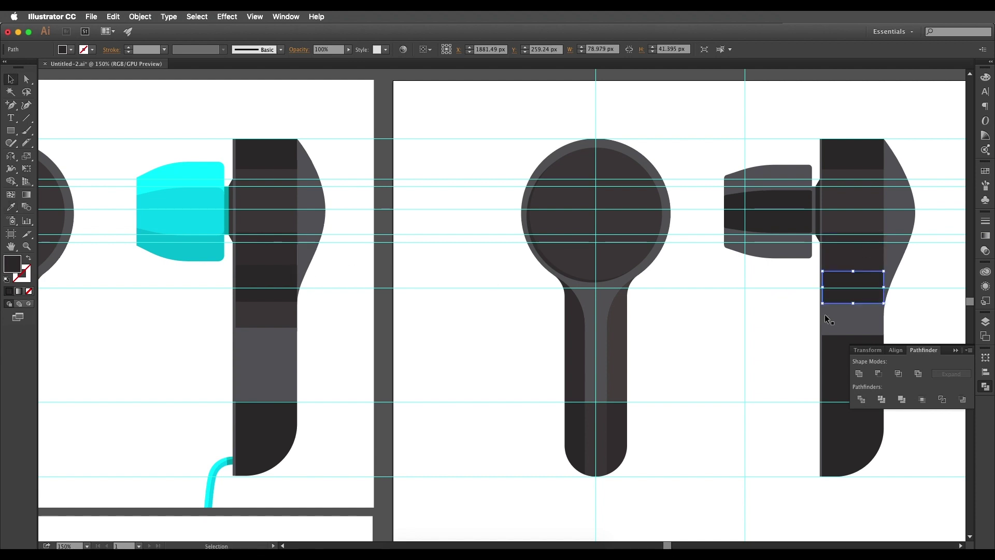
- Fill the side view's next band with the reference's brown-grey and the long handle section below it with the reference's lighter grey
left_click(835, 321)
key("i")
left_click(258, 312)
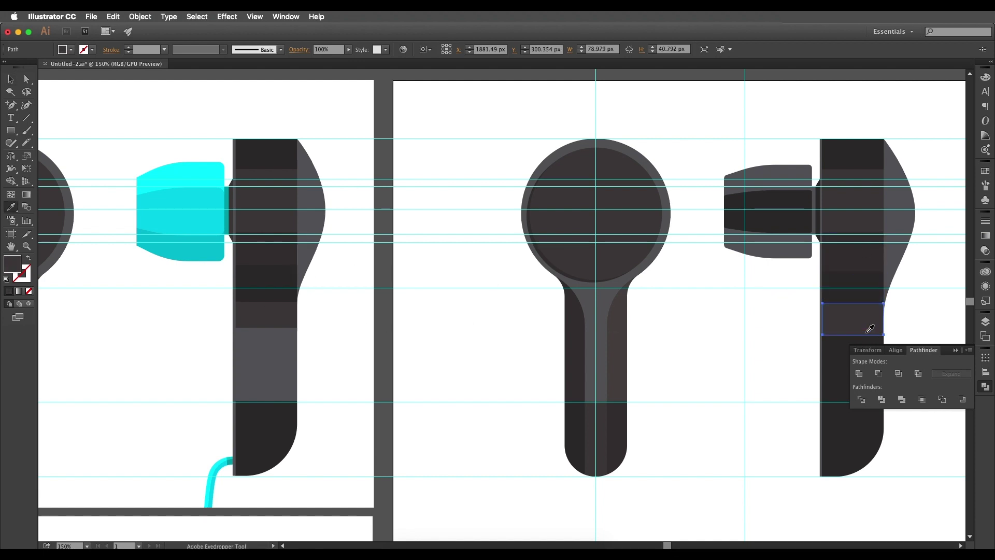
key("v")
left_click(835, 362)
key("i")
left_click(292, 361)
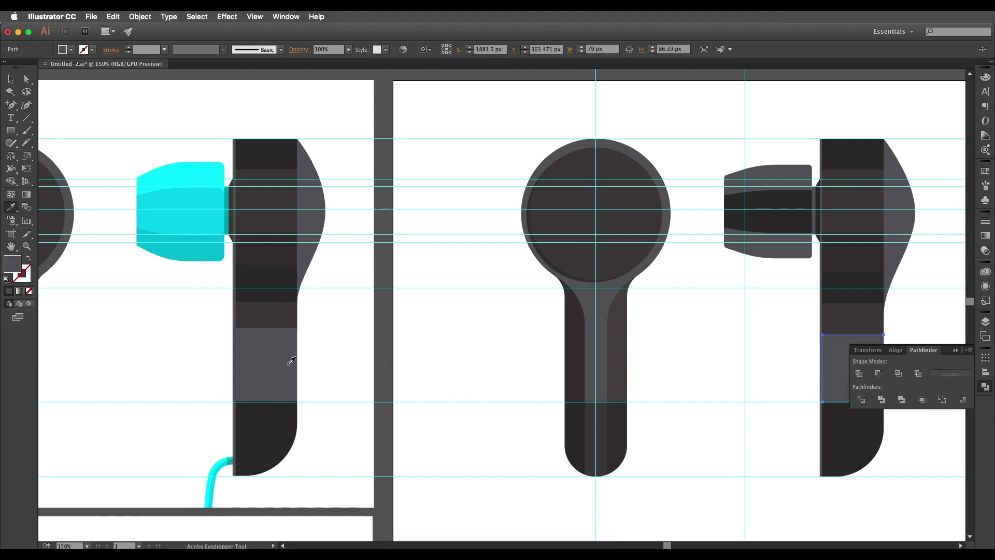
key("v")
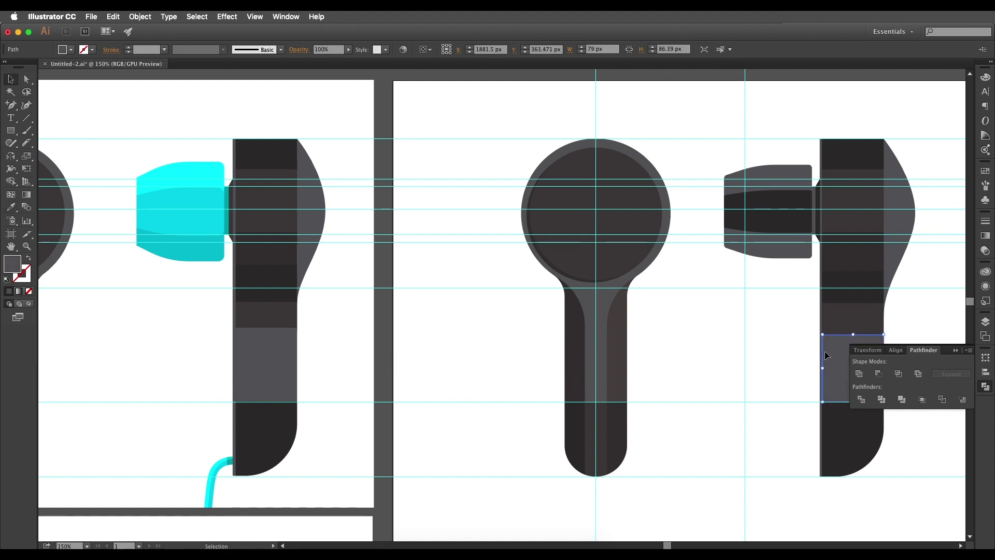
- Check the fill colour codes of the side-view handle's light grey section and the brown-grey band above it
scroll(835, 342, "down", 3)
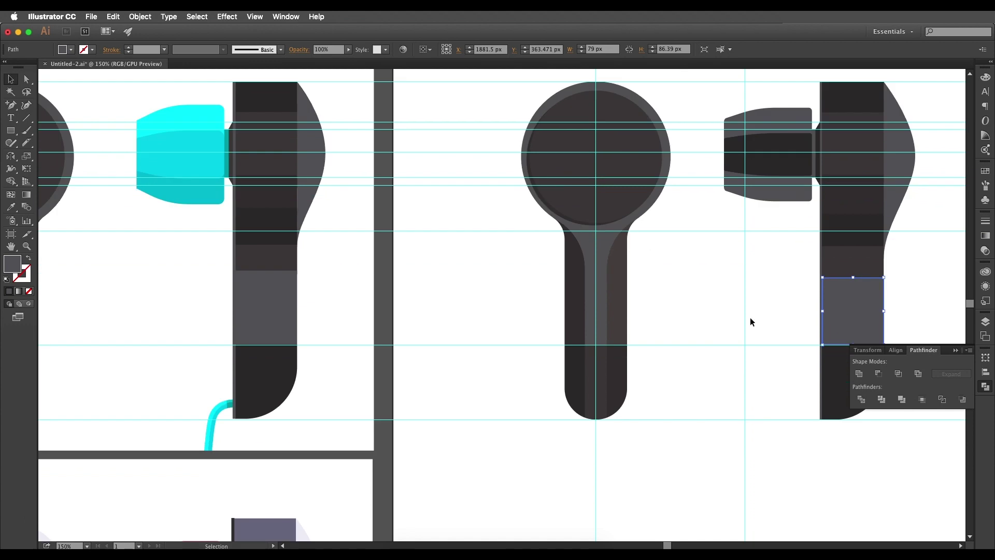
double_click(21, 273)
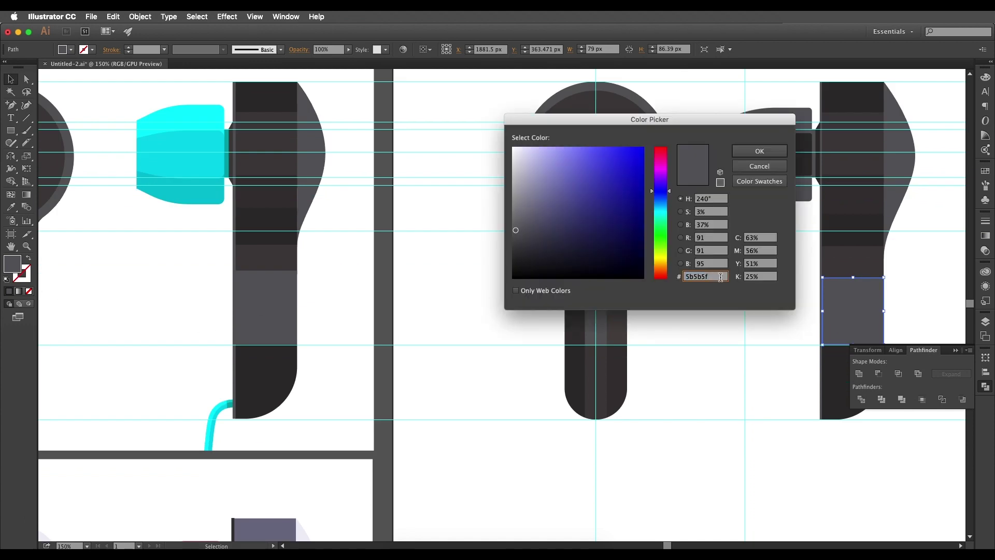
left_click(754, 166)
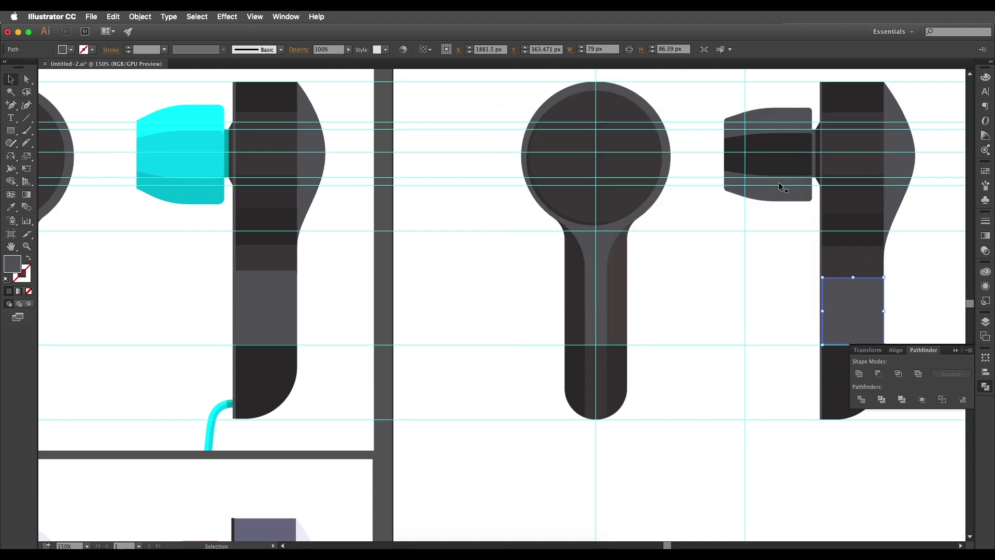
left_click(860, 264)
key("i")
double_click(13, 264)
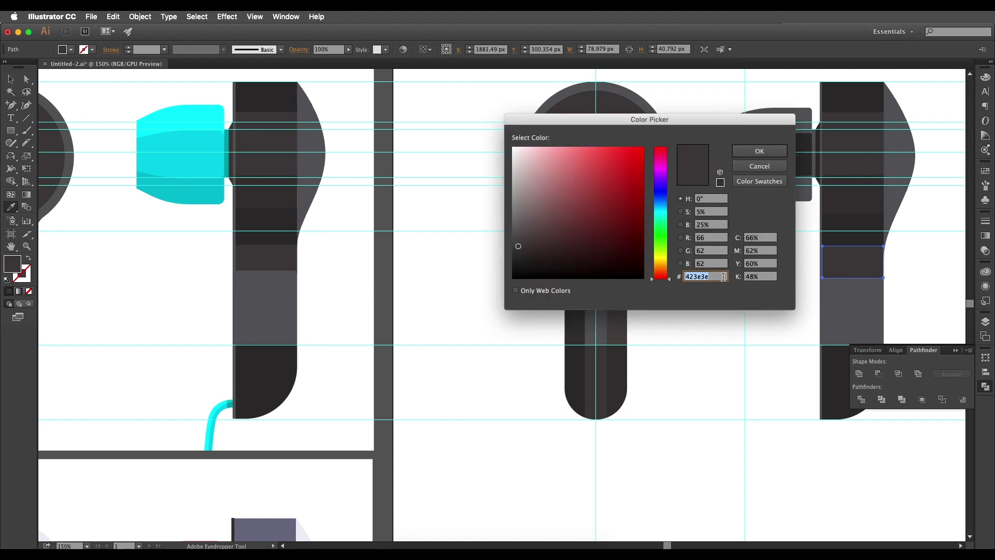
key("Return")
left_click(870, 236)
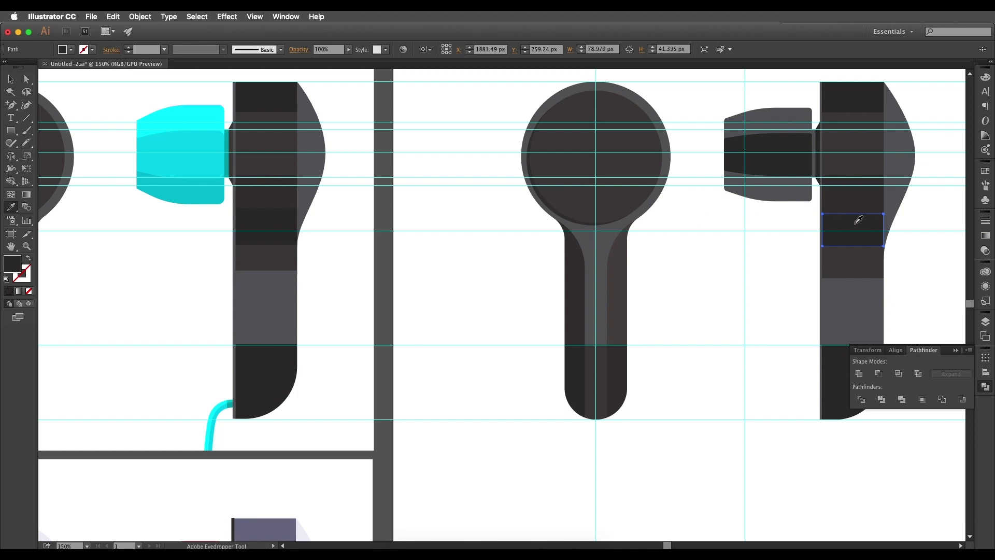
- Fill the rounded bottom section of the side-view handle with 302d2d sampled from the reference
key("v")
left_click(842, 360)
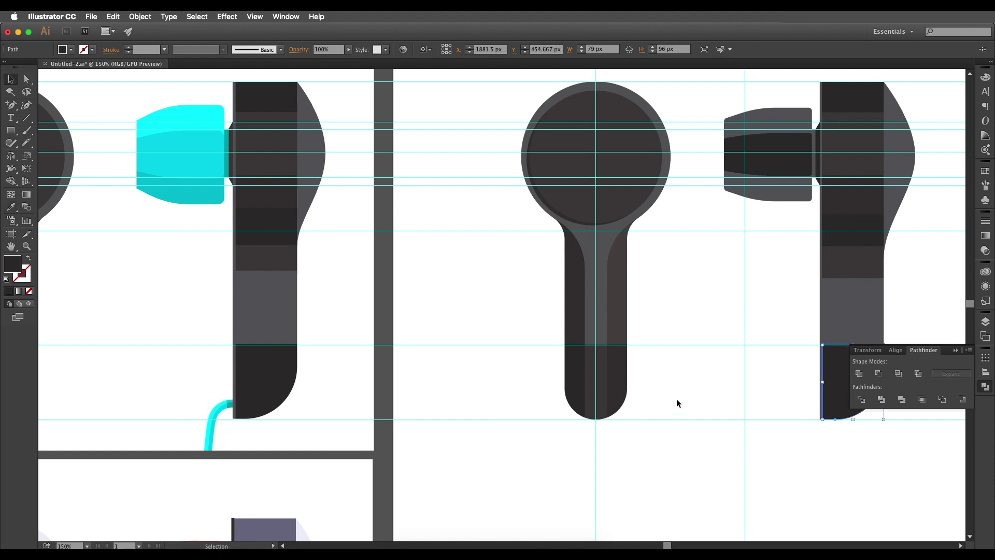
scroll(676, 399, "down", 3)
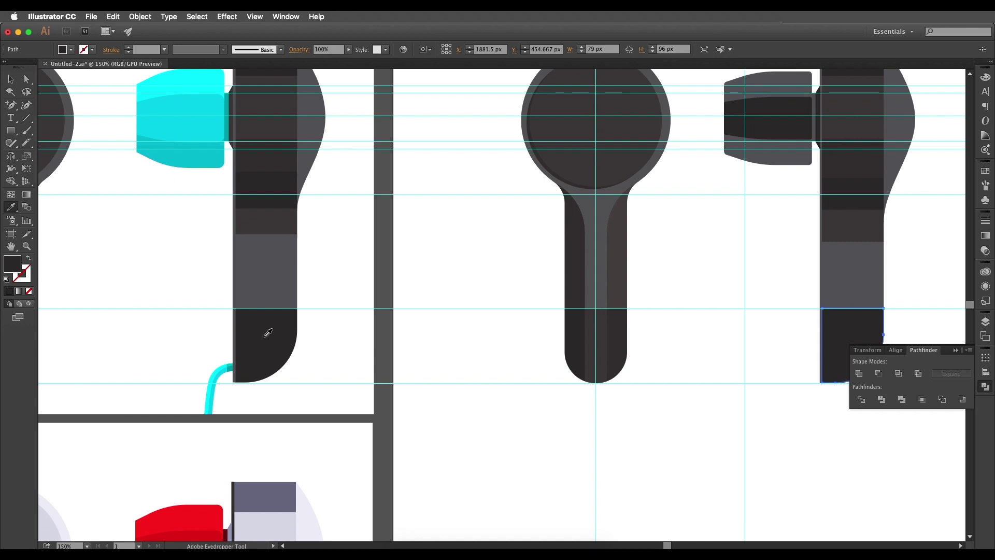
double_click(12, 265)
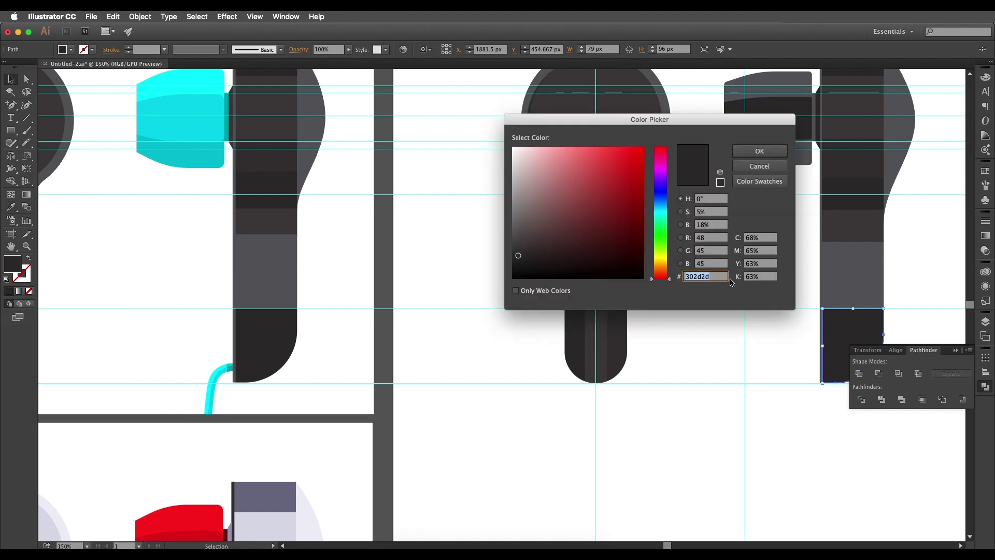
left_click(777, 152)
- Fill the curved rear part of the side-view head with the lighter grey
key("space")
left_click_drag(787, 206, 635, 345)
left_click(766, 267)
key("space")
left_click_drag(740, 290, 799, 263)
key("i")
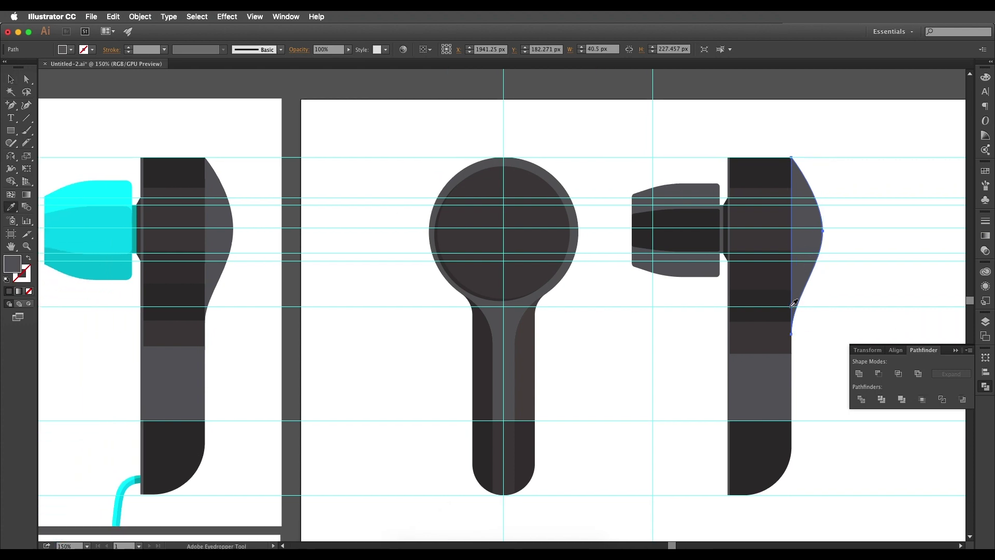
- Fill the 3 px wide vertical strip along the side-view body's nozzle edge with the light grey sampled from the handle section
key("space")
left_click_drag(757, 295, 853, 271)
key("v")
left_click(842, 215)
scroll(828, 305, "up", 1)
left_click(826, 305)
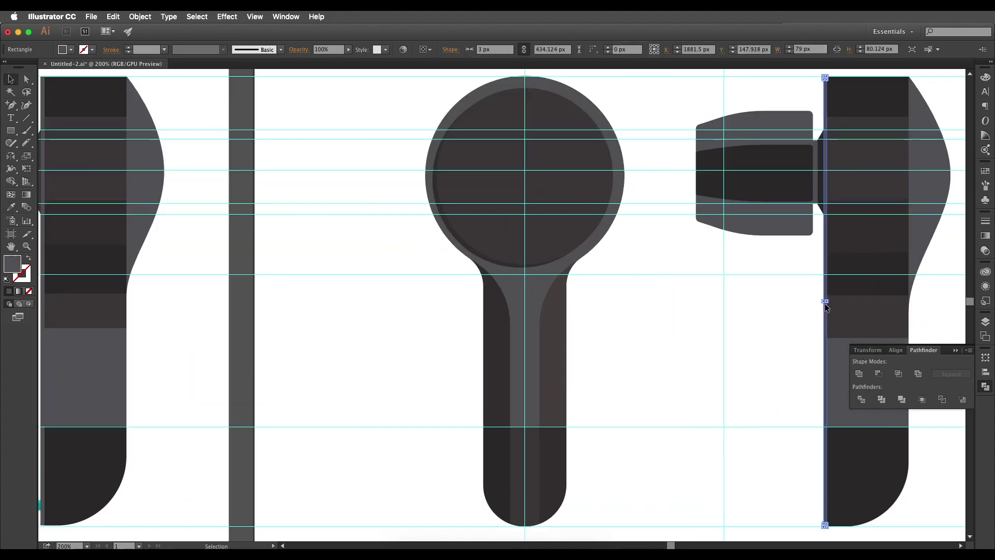
scroll(826, 302, "down", 1)
key("i")
left_click(830, 321)
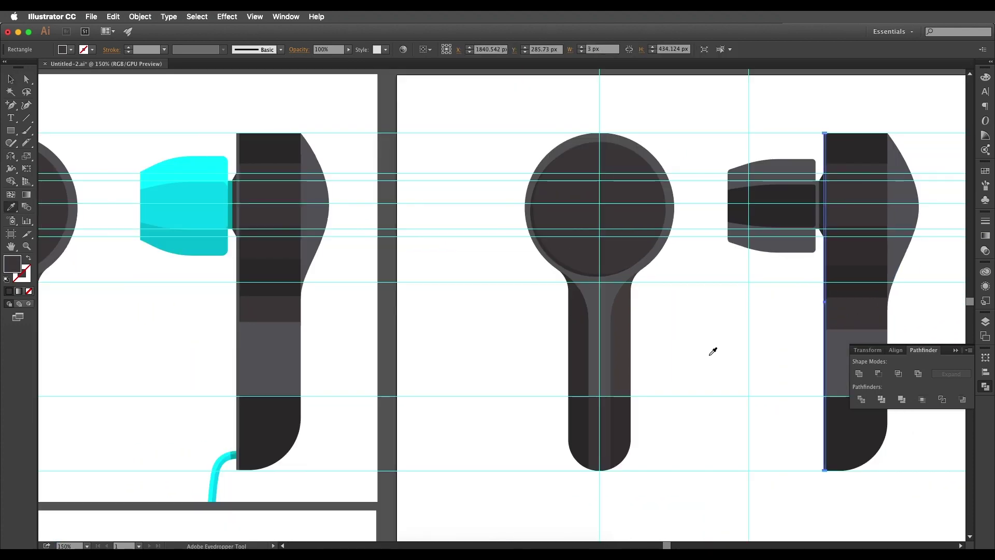
left_click(831, 349)
key("space")
left_click_drag(838, 356, 804, 340)
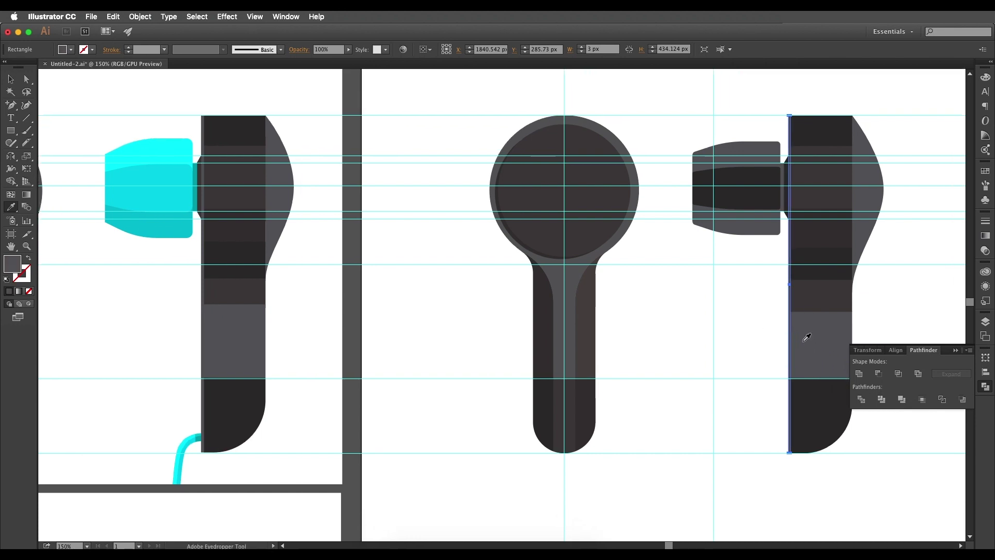
- Fill the narrow connector between the side view's nozzle and body with a sampled dark brown-grey
key("v")
left_click(782, 205)
key("i")
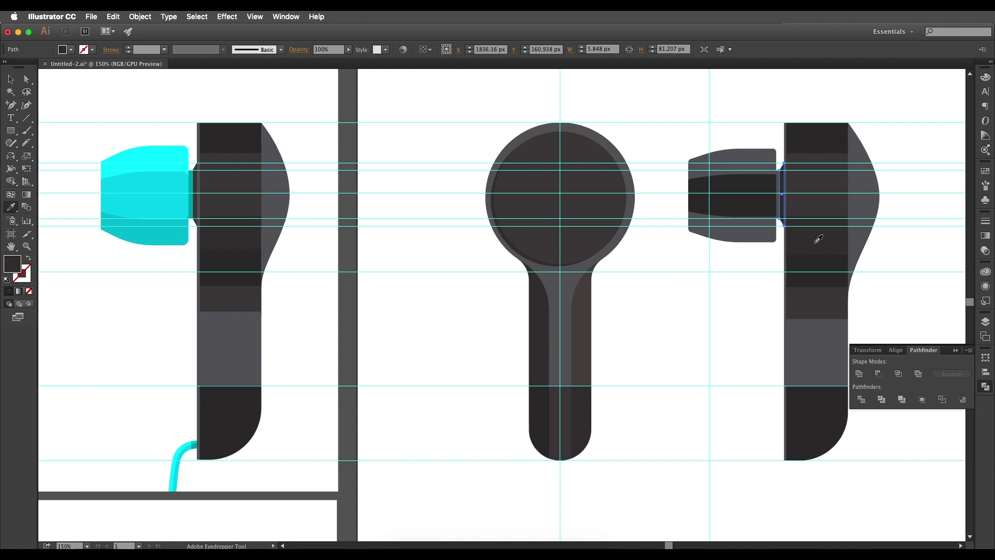
key("v")
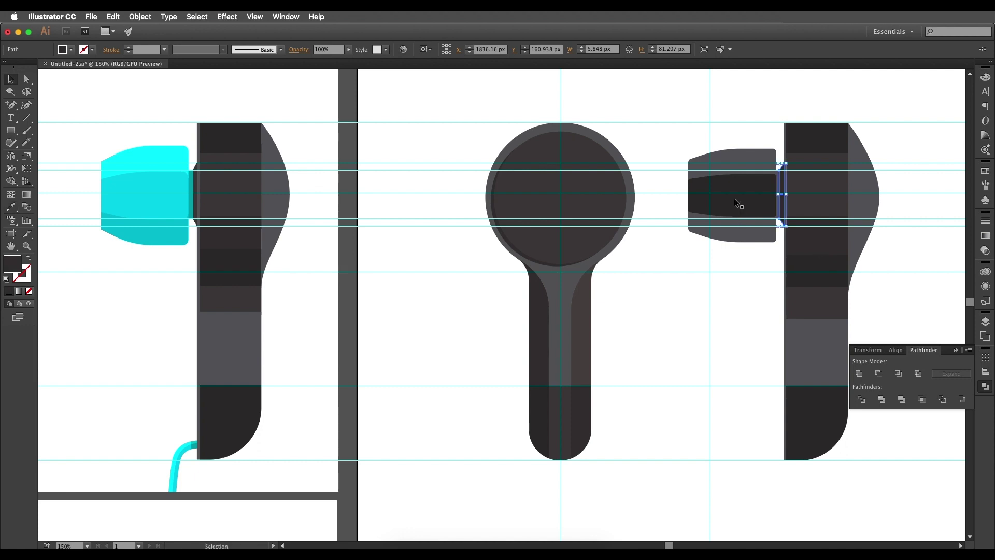
- Fill the upper section of the side-view nozzle with the bright cyan 00efff sampled from the reference nozzle
left_click(741, 171)
scroll(596, 192, "left", 2)
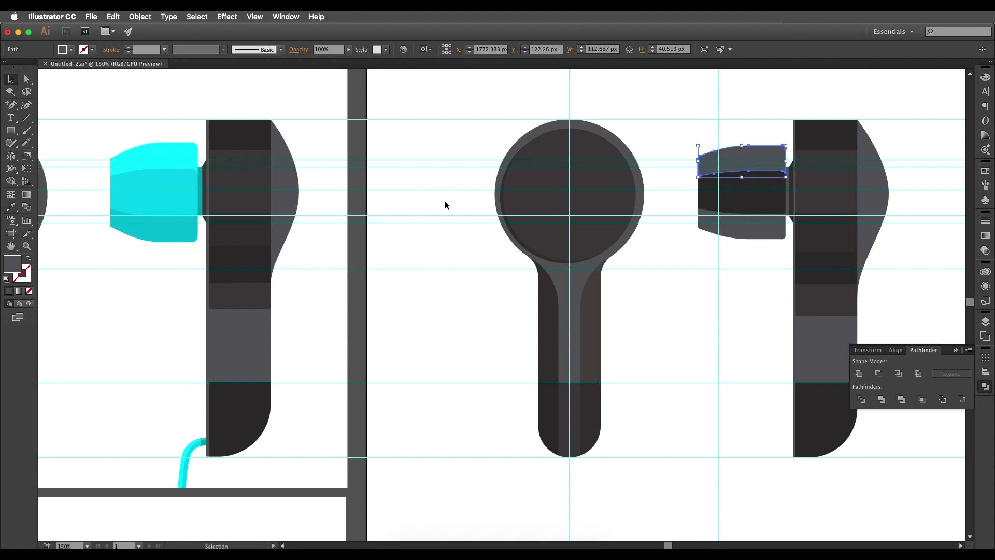
key("i")
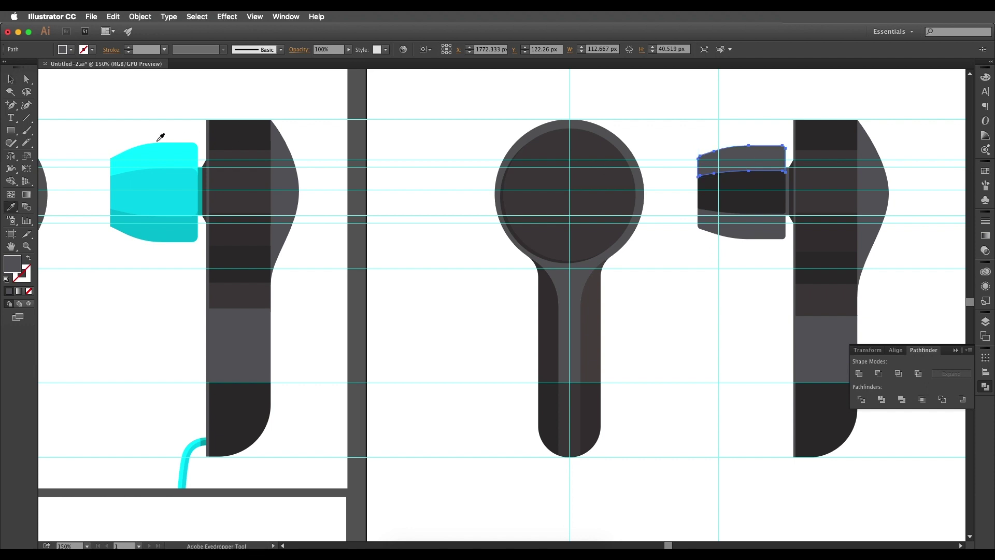
left_click(178, 149)
double_click(12, 264)
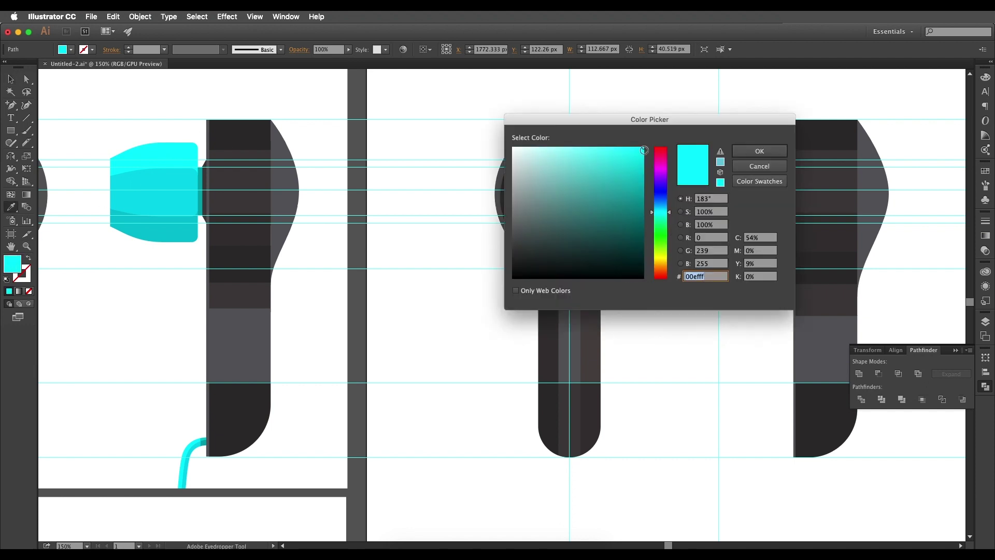
left_click(759, 150)
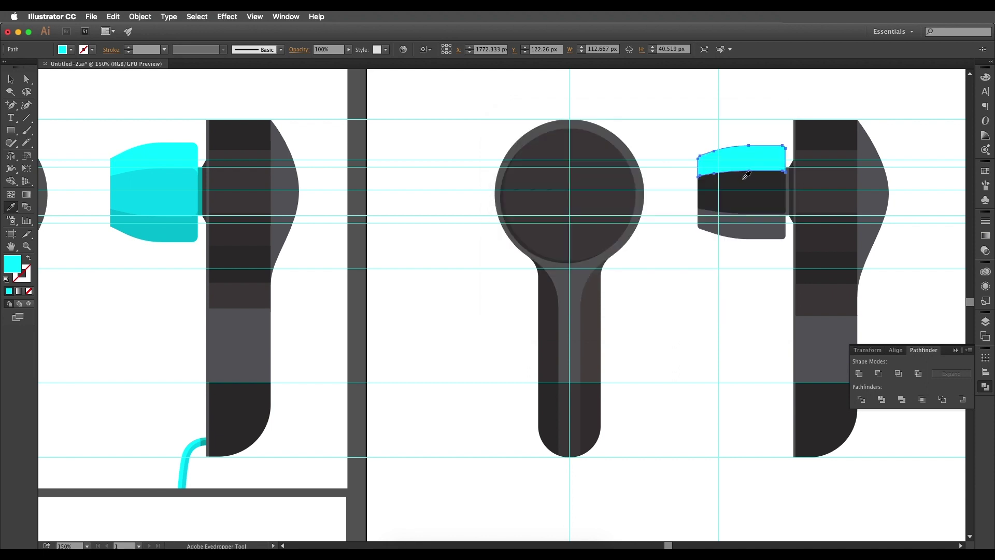
- Fill the middle section of the side-view nozzle with the cyan 00d4eb sampled from the reference nozzle
key("v")
left_click(743, 192)
key("i")
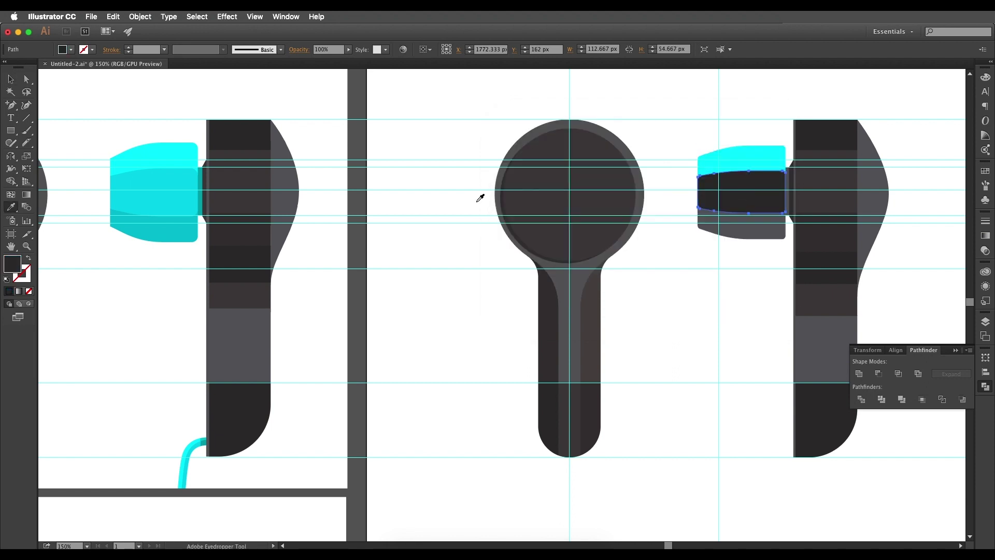
left_click(162, 180)
double_click(19, 269)
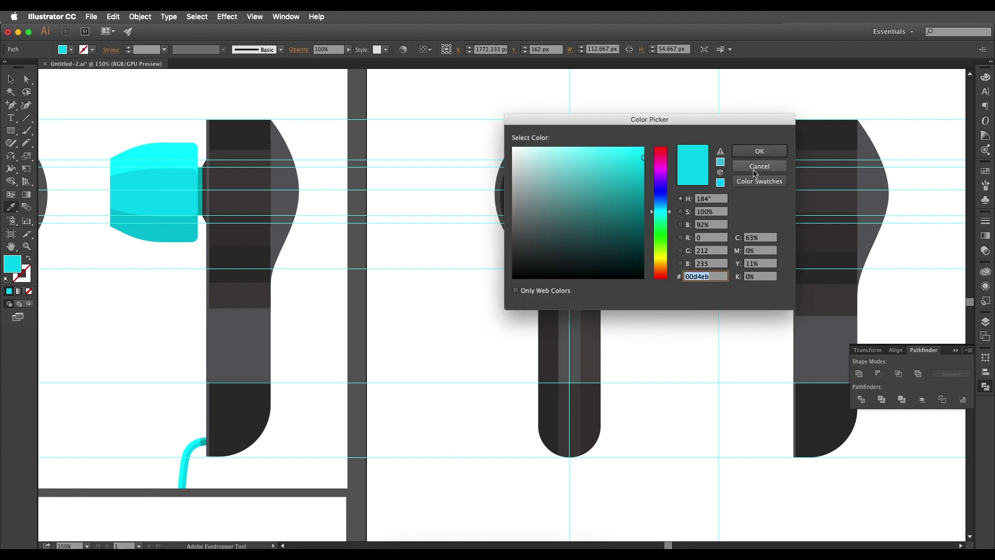
left_click(759, 151)
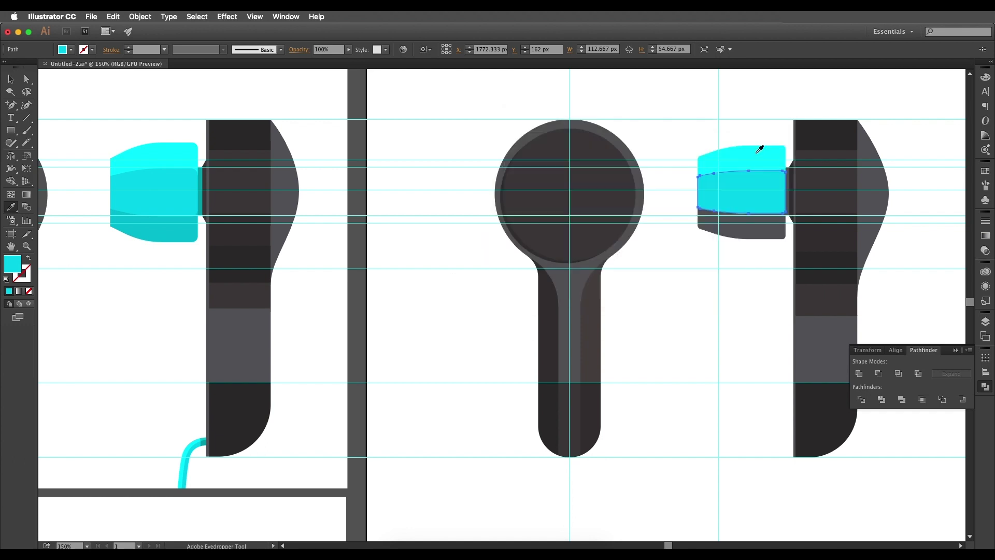
- Fill the lower section of the side-view nozzle with the darkest cyan sampled from the reference nozzle, and clear the selection
left_click(757, 219, "super")
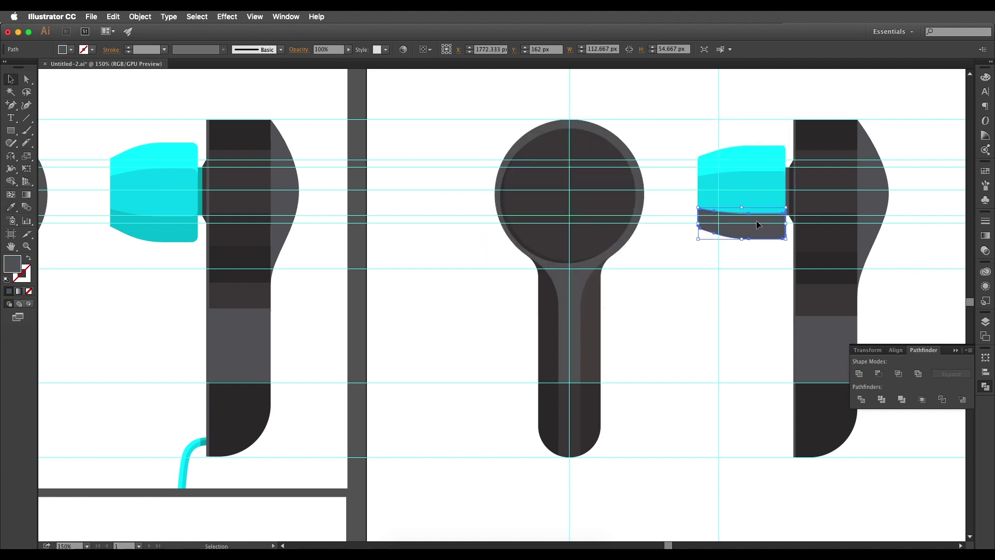
left_click(162, 233)
left_click(11, 79)
scroll(731, 242, "down", 1)
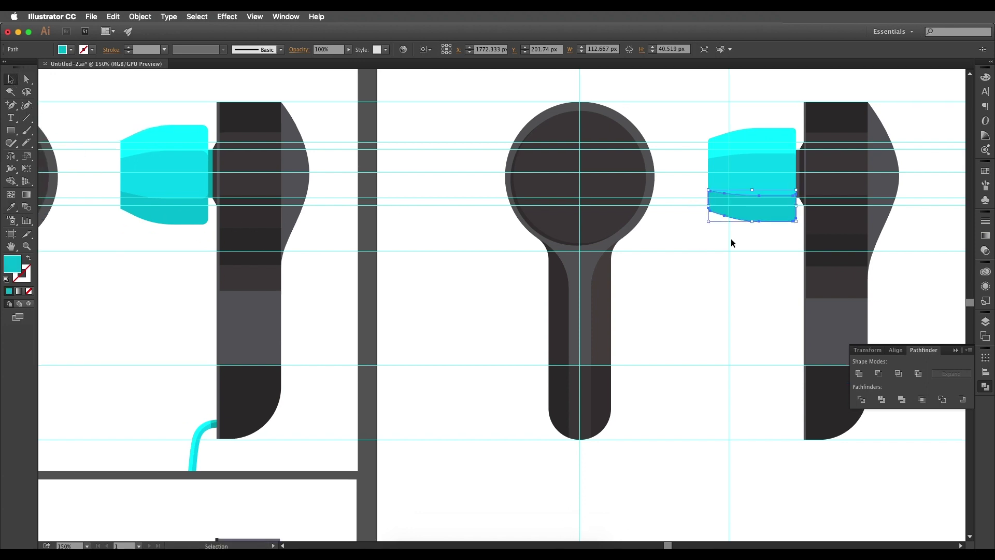
left_click_drag(767, 243, 702, 255)
left_click(721, 265)
key("super+minus")
key("super+equal")
left_click_drag(738, 162, 778, 191)
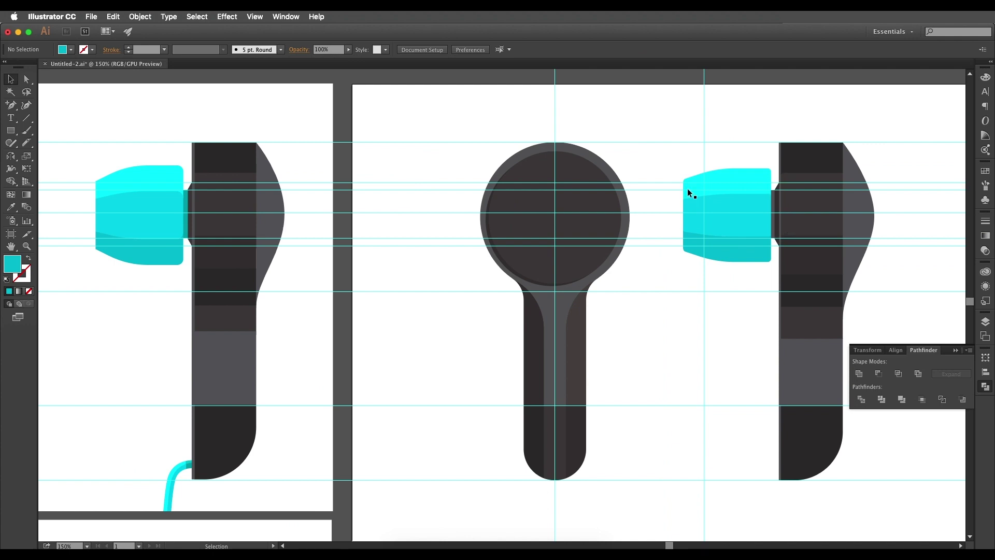
- Examine the reference artwork's cyan power cable where it meets the front-view and side-view handles
left_click_drag(723, 231, 757, 223)
left_click_drag(858, 290, 790, 275)
left_click(837, 229)
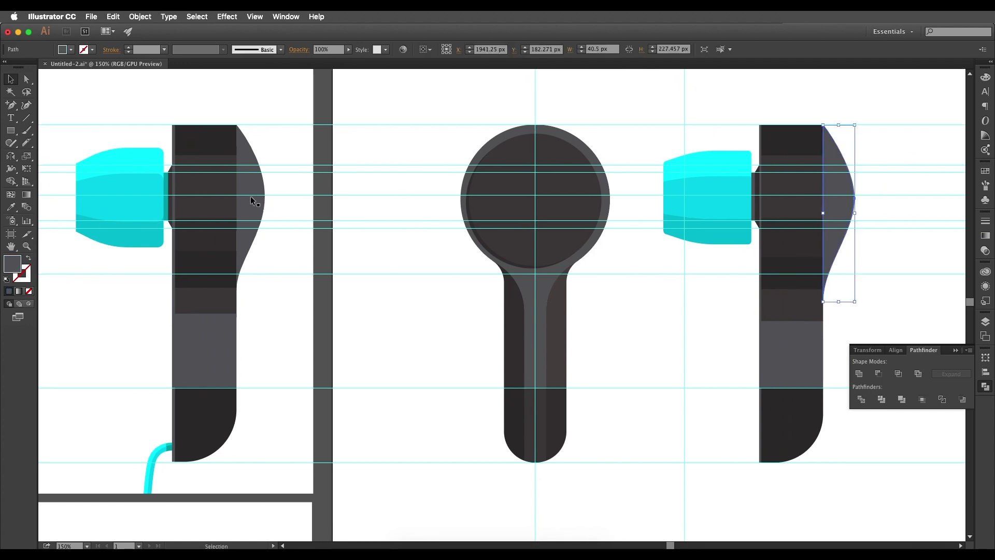
scroll(720, 303, "down", 1)
scroll(717, 304, "down", 1)
left_click_drag(646, 340, 658, 331)
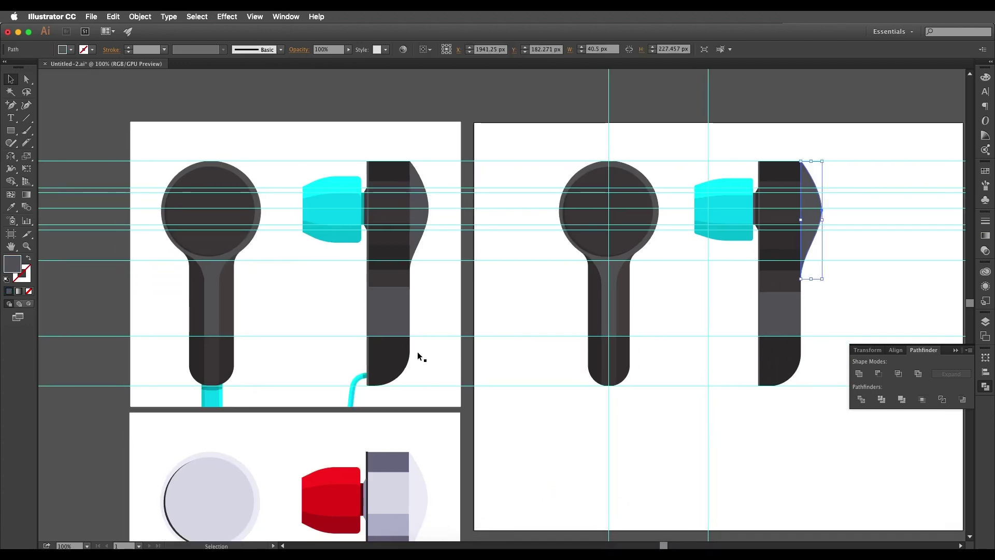
scroll(400, 358, "up", 1)
scroll(379, 356, "left", 5)
scroll(352, 371, "down", 1)
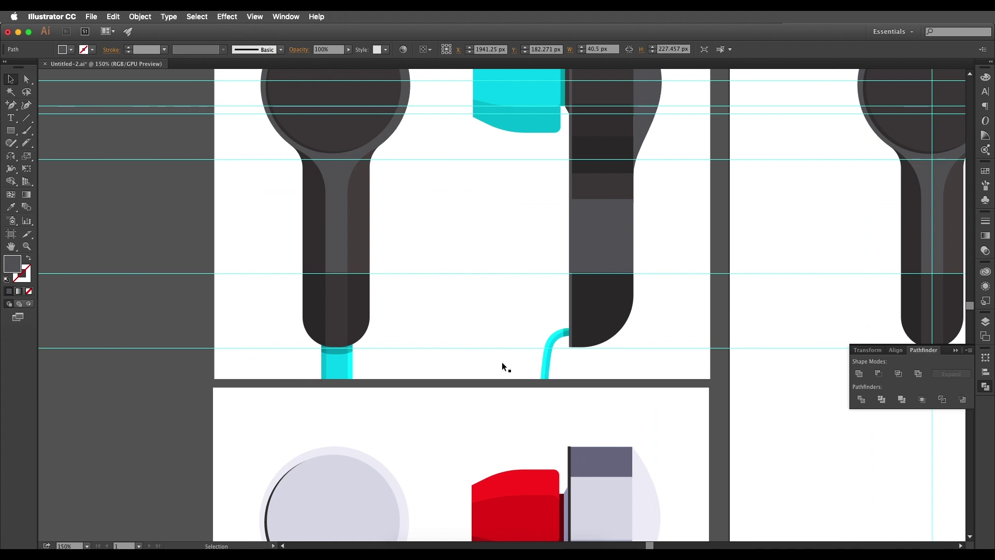
scroll(566, 367, "right", 10)
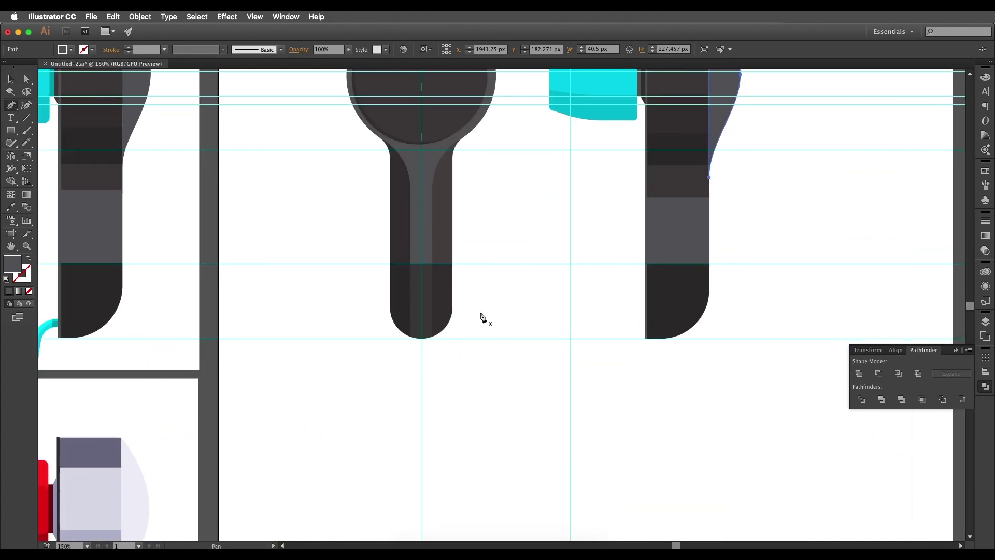
- Draw a cable rectangle about 173 px tall over the lower end of the front-view handle and set its width to 40 px
key("m")
key("super+shift+a")
mouse_move(440, 338)
left_mouse_down()
mouse_move(501, 303)
mouse_move(511, 389)
mouse_move(521, 390)
left_mouse_up()
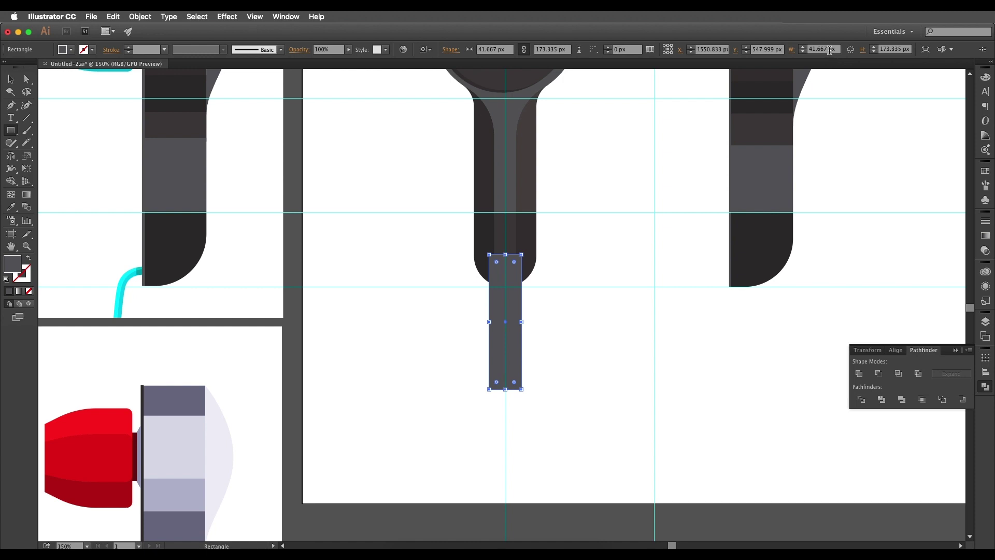
double_click(829, 50)
type("40")
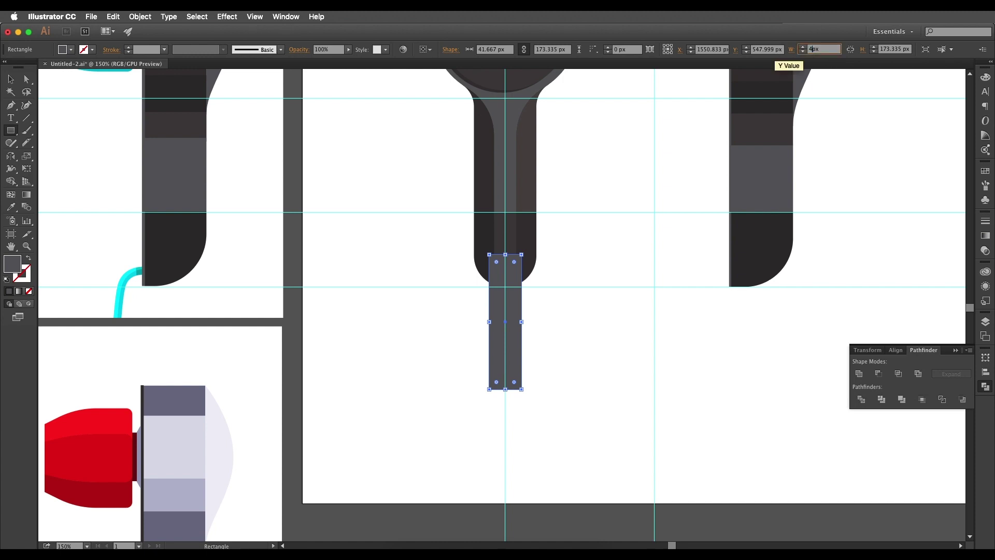
key("Return")
scroll(591, 229, "left", 5)
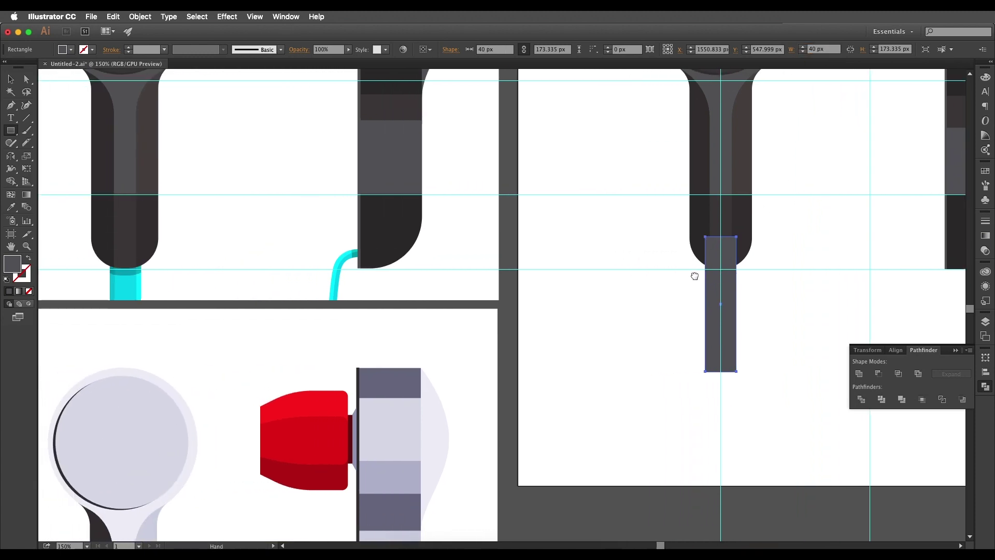
- Narrow the front-view cable rectangle to a width of 35 px
double_click(815, 50)
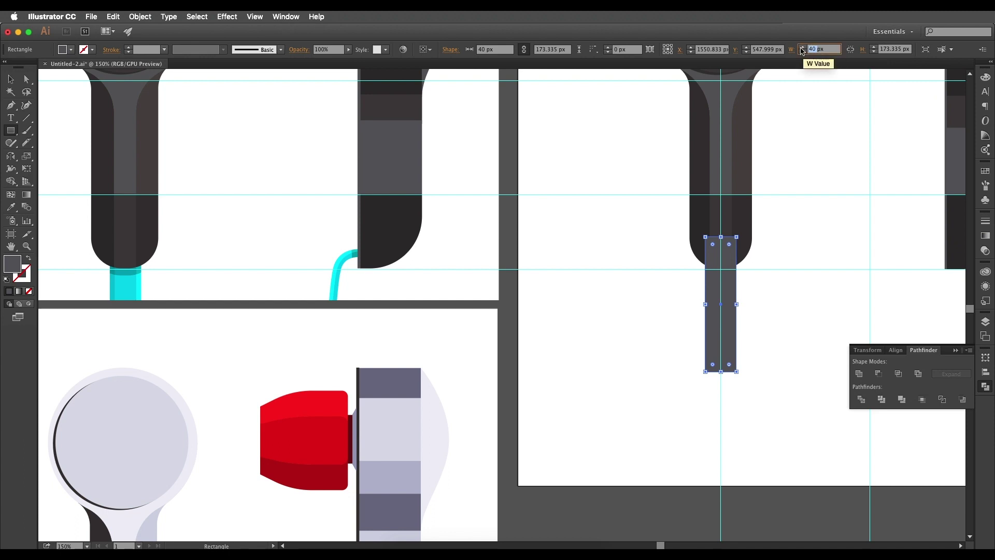
type("35")
key("Return")
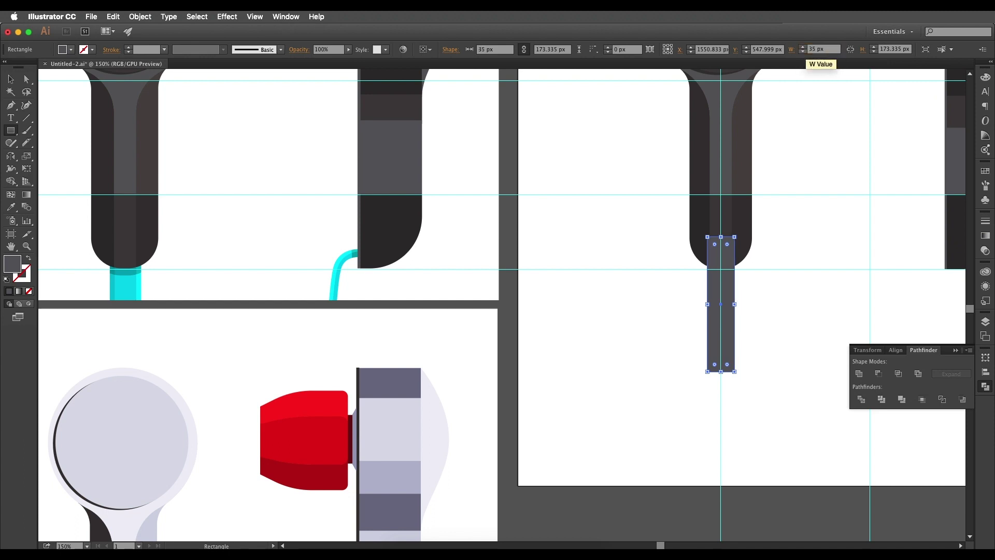
- Move the cable rectangle down about 16 px and send it to the back, behind the front-view handle
key("v")
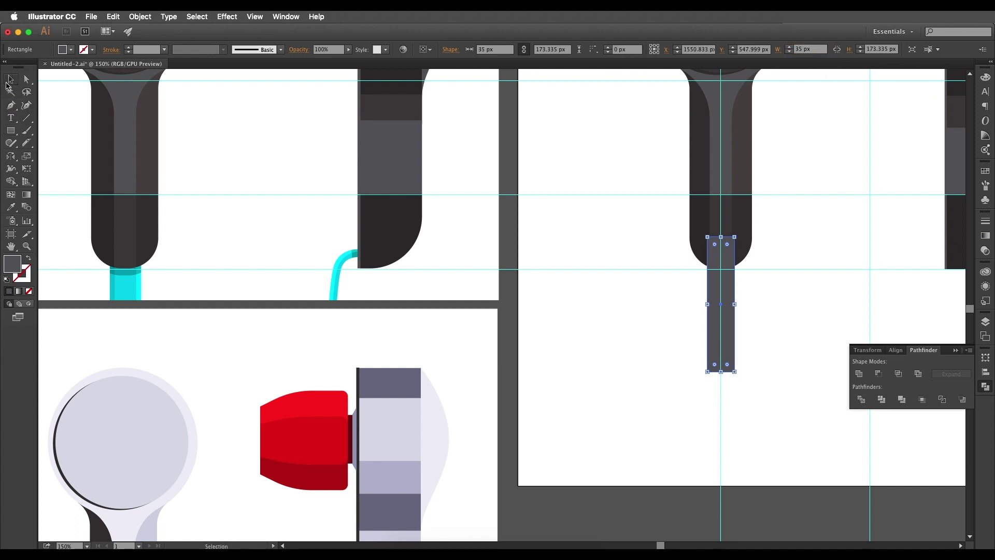
left_click_drag(732, 289, 731, 302)
right_click(732, 302)
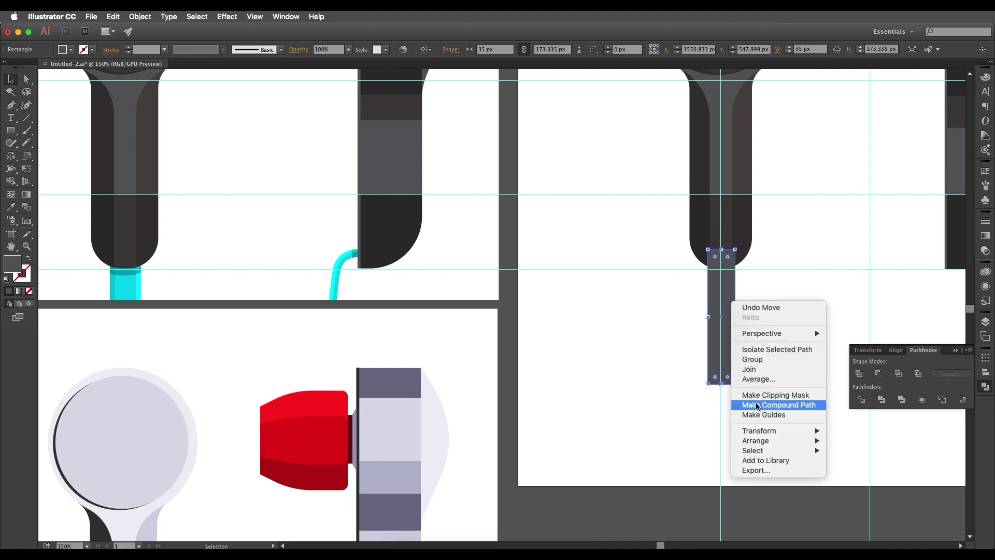
mouse_move(767, 441)
left_click(859, 470)
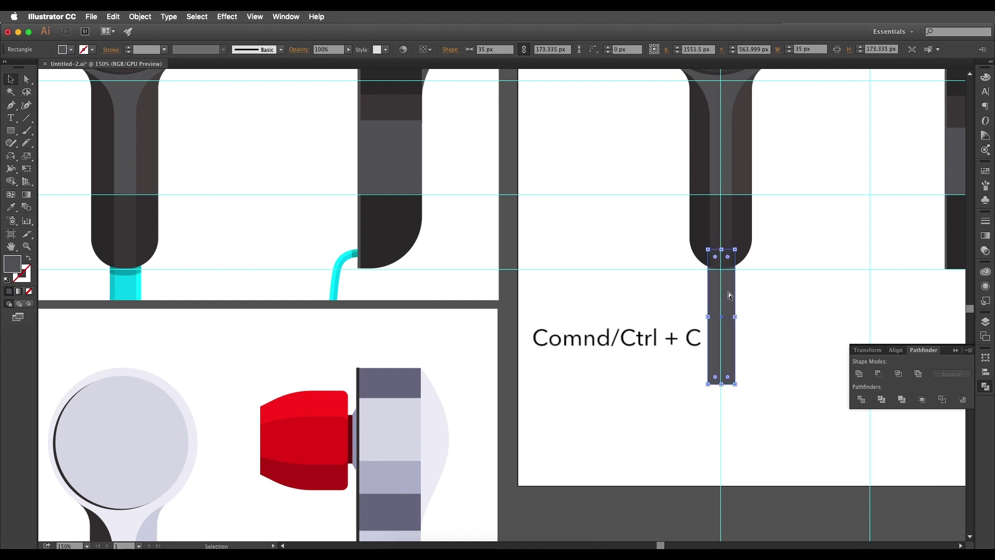
- Copy the cable rectangle, paste it in front, and set the copy's width to 25 px around the same centre
key("super+c")
key("super+f")
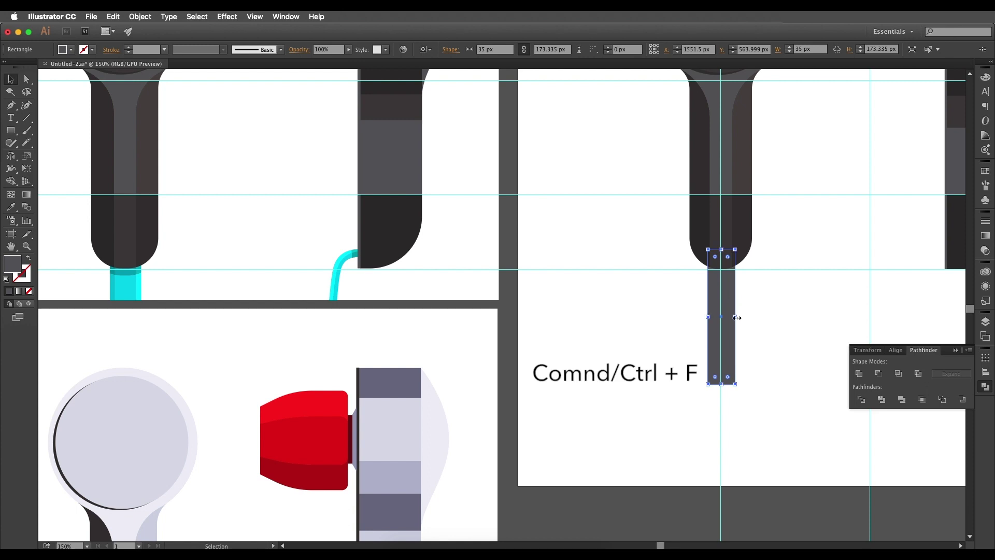
left_click_drag(734, 316, 732, 319)
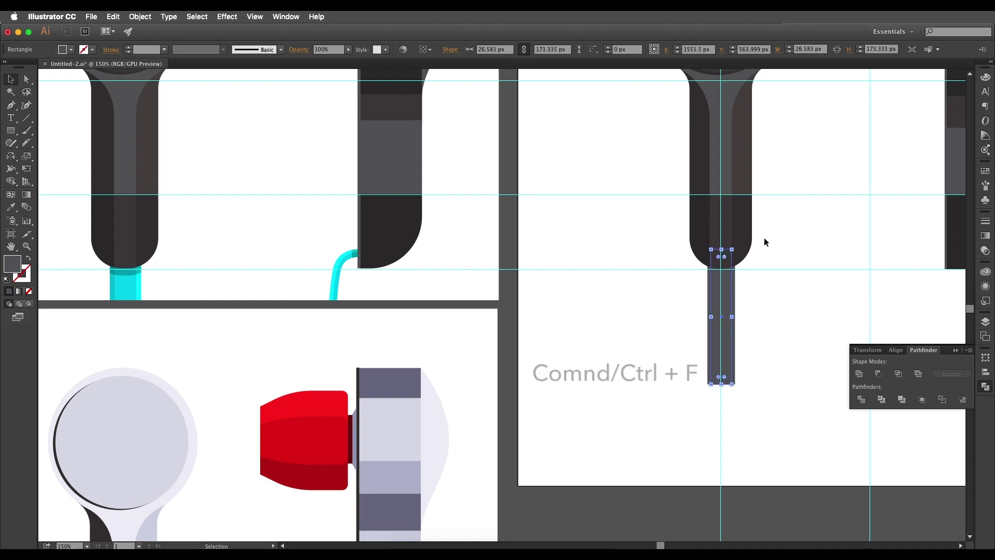
double_click(811, 49)
type("25")
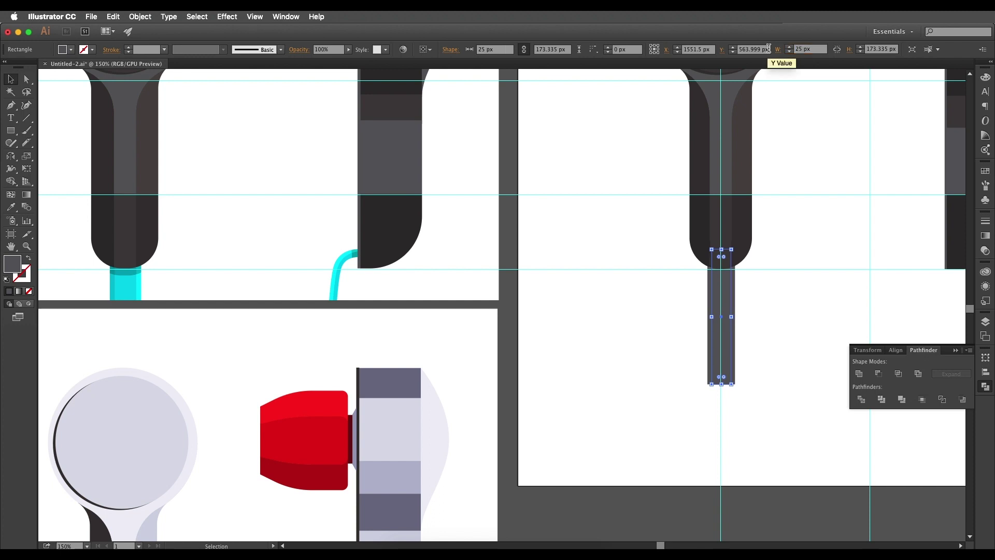
key("Return")
- Fill the narrower cable rectangle with the dark brown-grey sampled from the front-view handle
key("i")
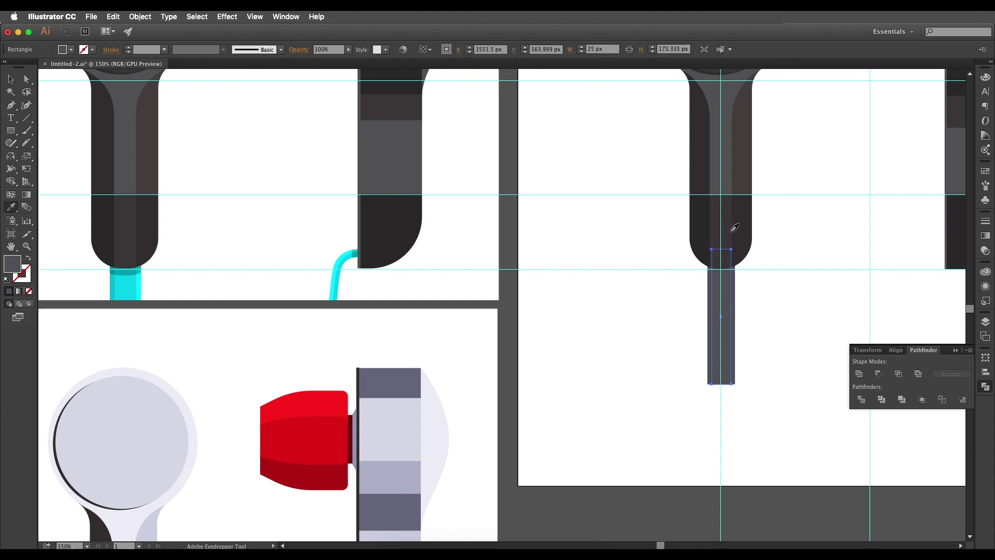
left_click(735, 227)
key("v")
- Set the outer cable rectangle's width to 38 px and clear the selection
scroll(731, 275, "right", 1)
scroll(731, 275, "down", 1)
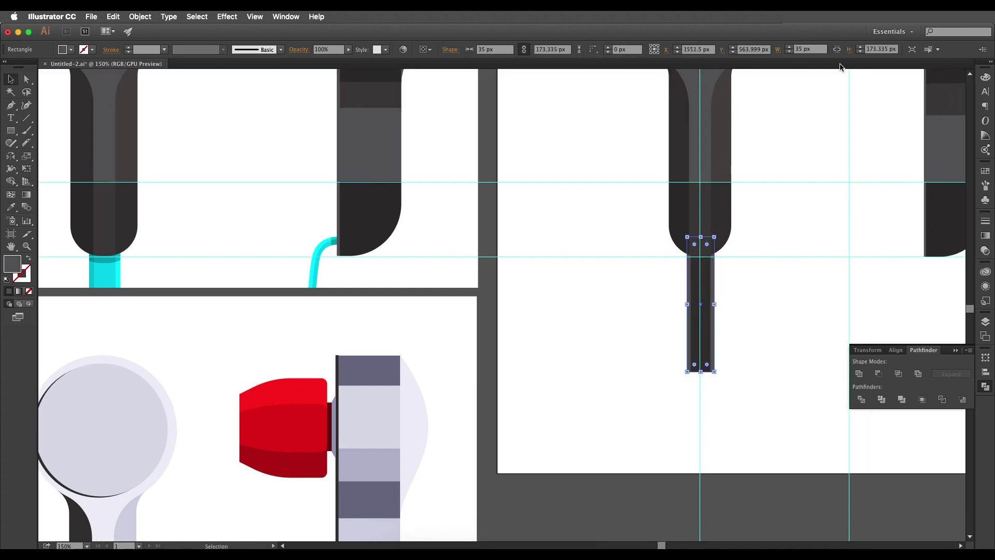
double_click(801, 50)
type("3")
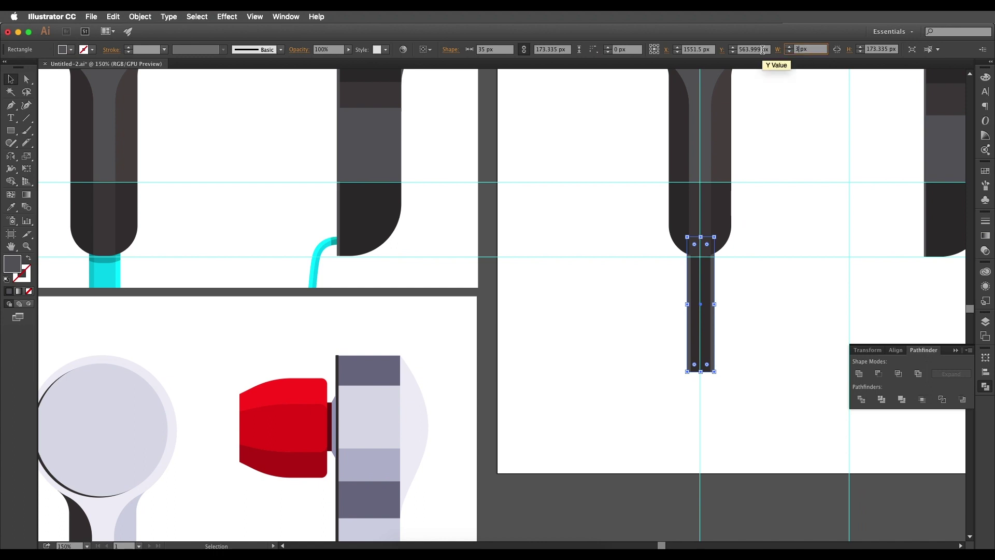
type("8")
key("Return")
left_click(733, 304)
- Draw a curved three-point Pen path about 45 by 167 px, running from the side-view handle's lower left edge downward as the cable
left_click_drag(733, 305, 650, 312)
scroll(710, 310, "right", 5)
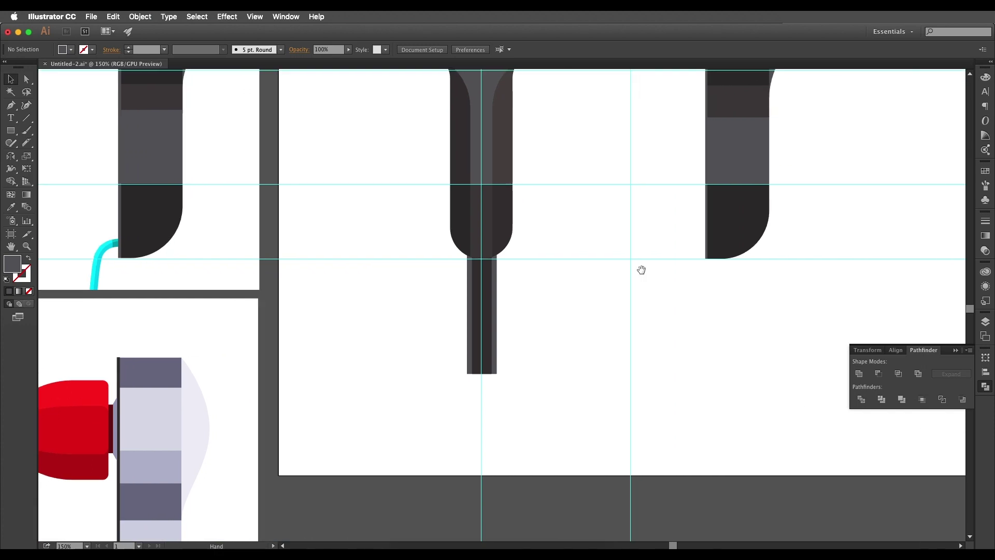
key("p")
left_click(712, 243)
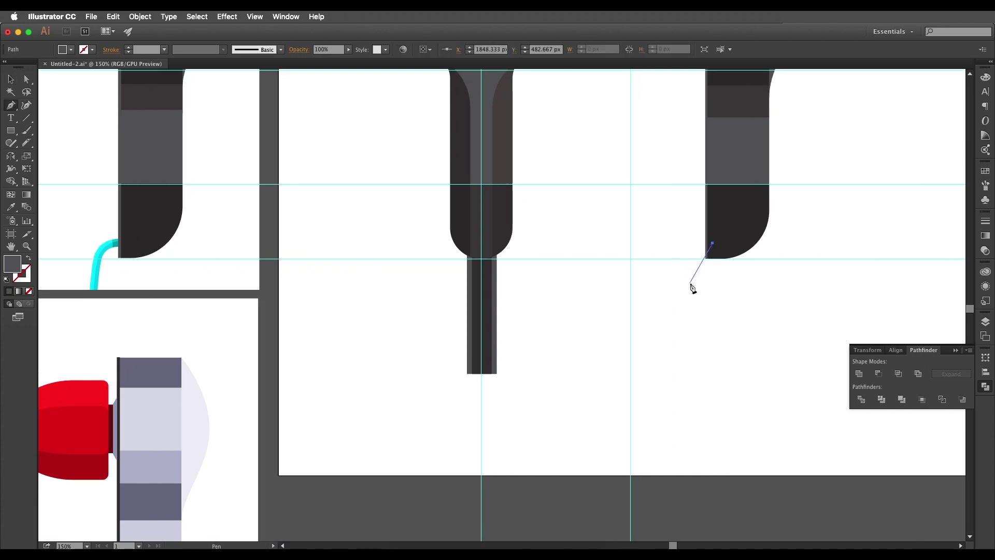
left_click_drag(688, 285, 687, 331)
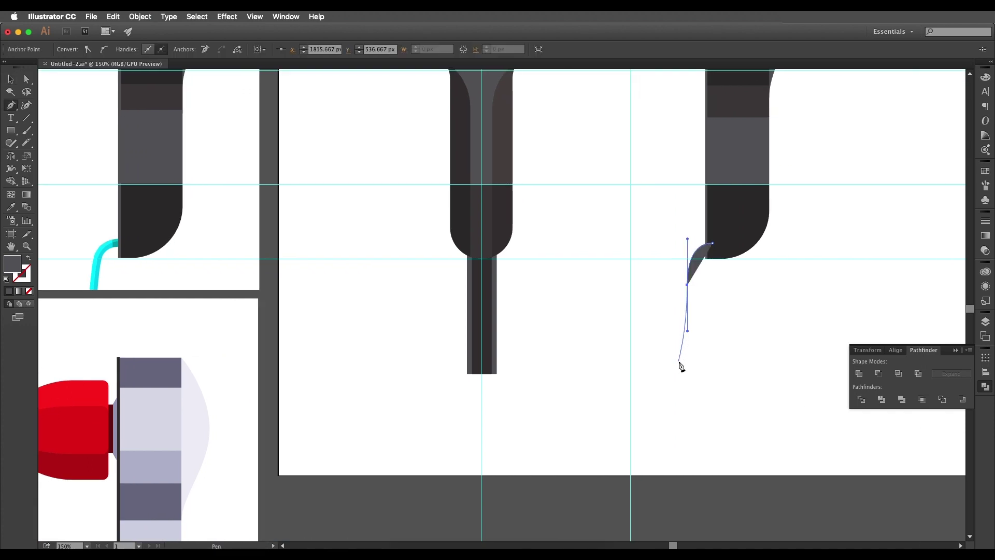
left_click(678, 372)
scroll(680, 375, "up", 1)
left_click(10, 79)
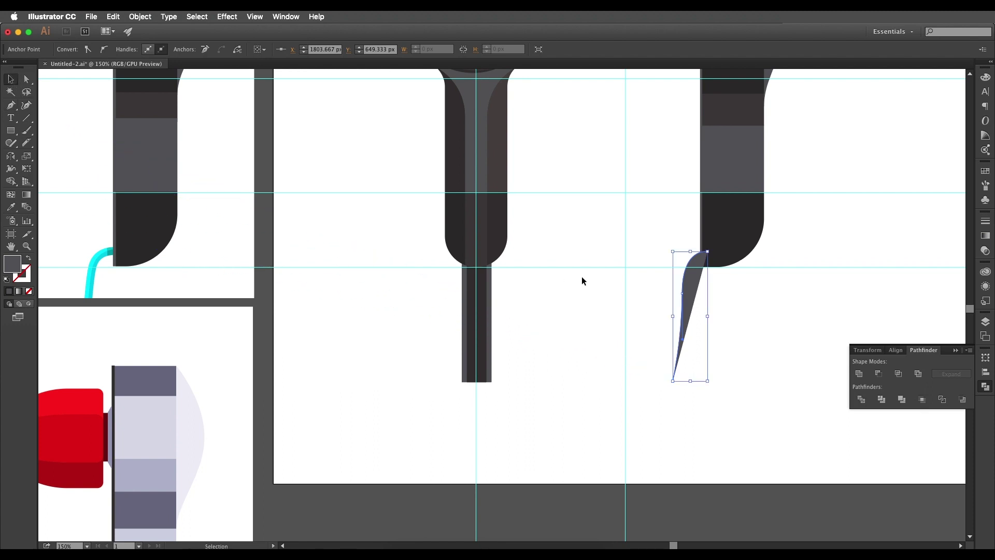
- Swap the side-view cable path's fill and stroke, giving it no fill and a grey 5b5b5f stroke
left_click(28, 259)
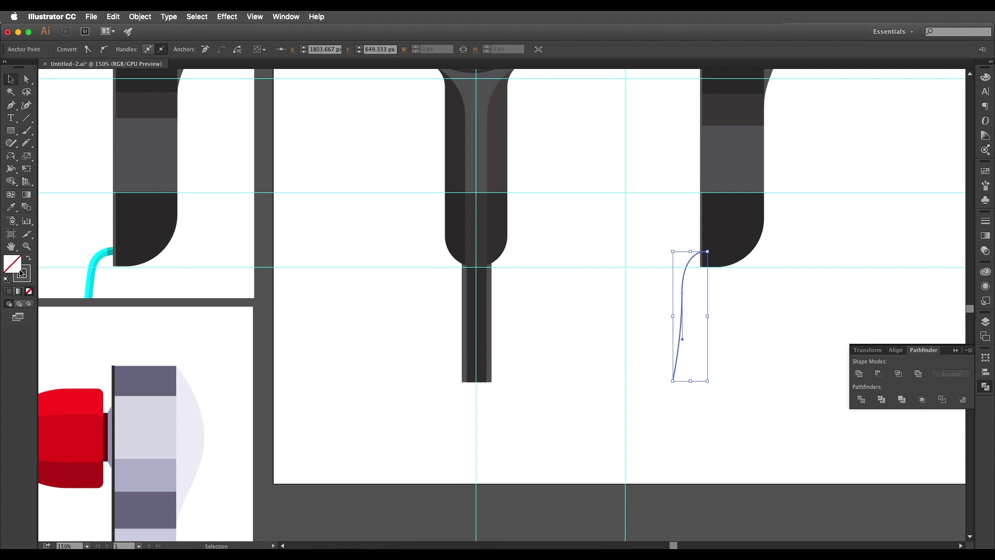
left_click(29, 280)
left_click_drag(639, 305, 695, 317)
- Thicken the side-view cable's stroke to the 0.125 in preset and fine-tune its weight to 0.135 in
left_click(164, 50)
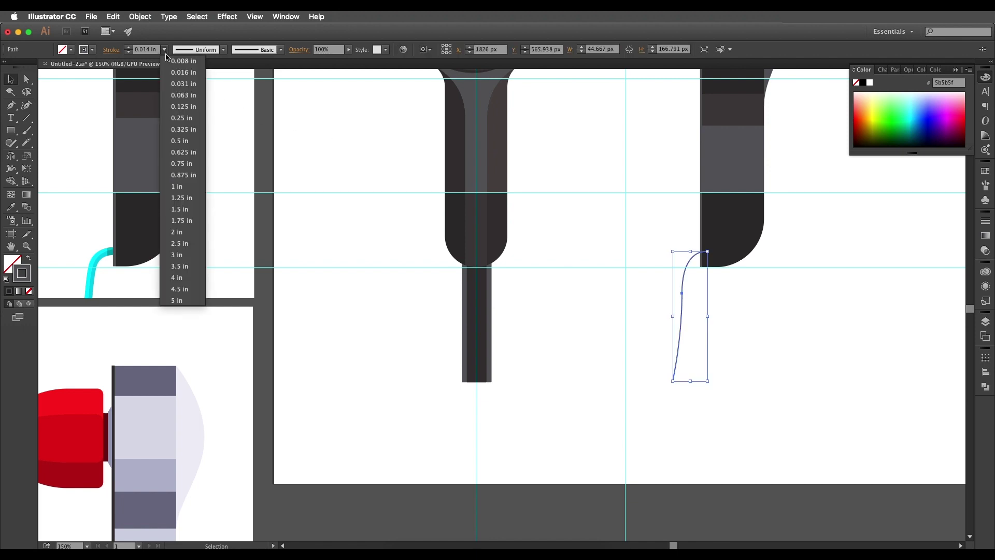
left_click(183, 110)
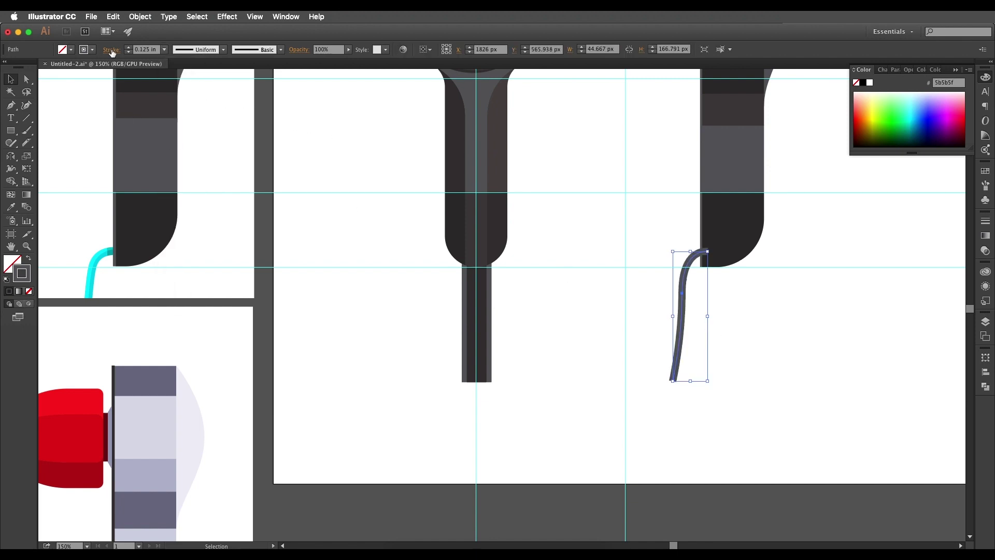
double_click(140, 50)
key("Return")
left_click_drag(722, 206, 709, 171)
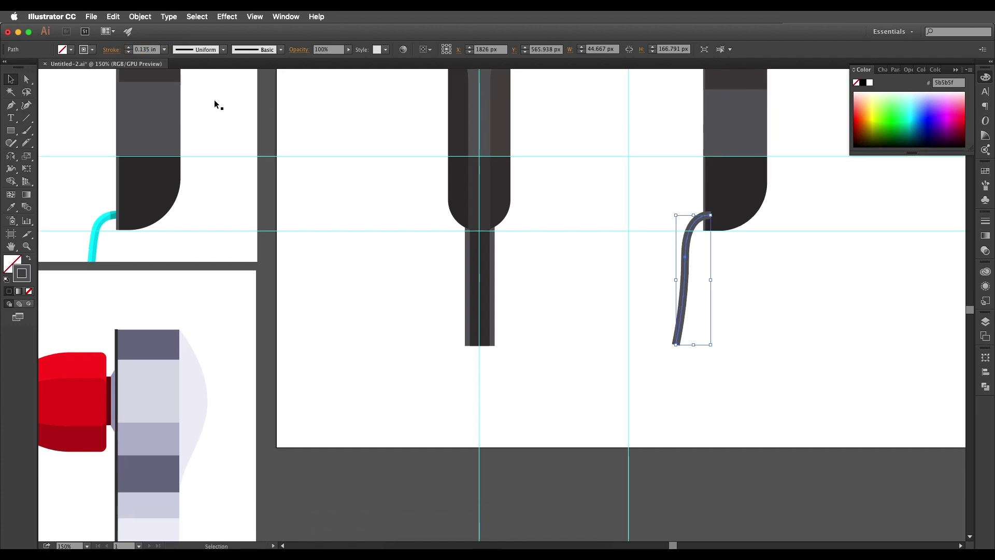
- Expand the side-view cable's stroke into a filled shape
scroll(191, 87, "up", 2)
scroll(220, 150, "down", 2)
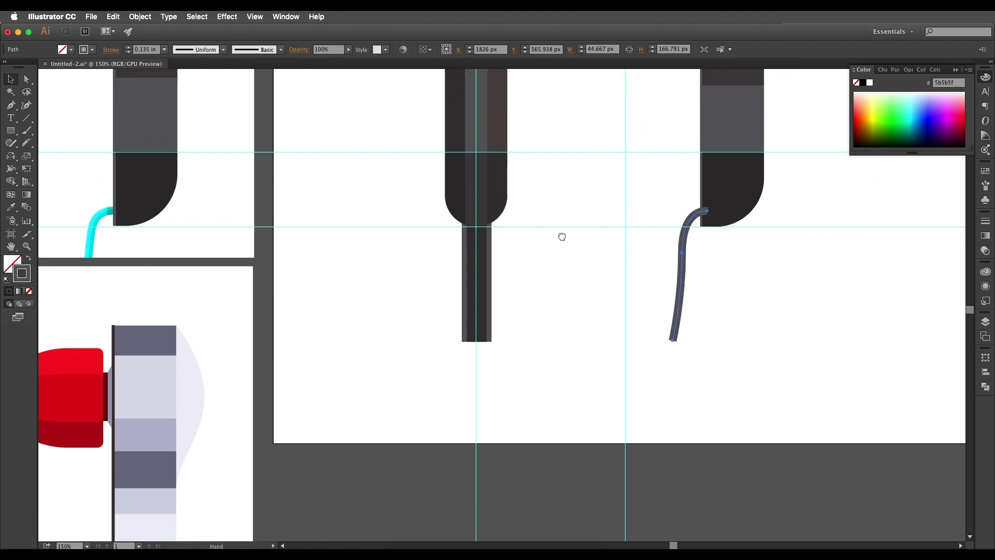
left_click(139, 17)
mouse_move(164, 98)
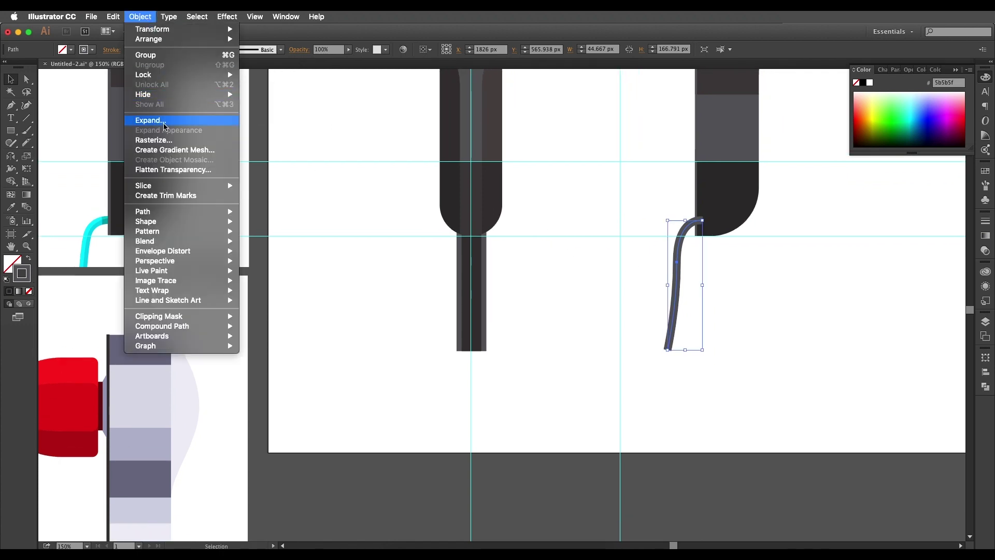
left_click(151, 120)
left_click(392, 291)
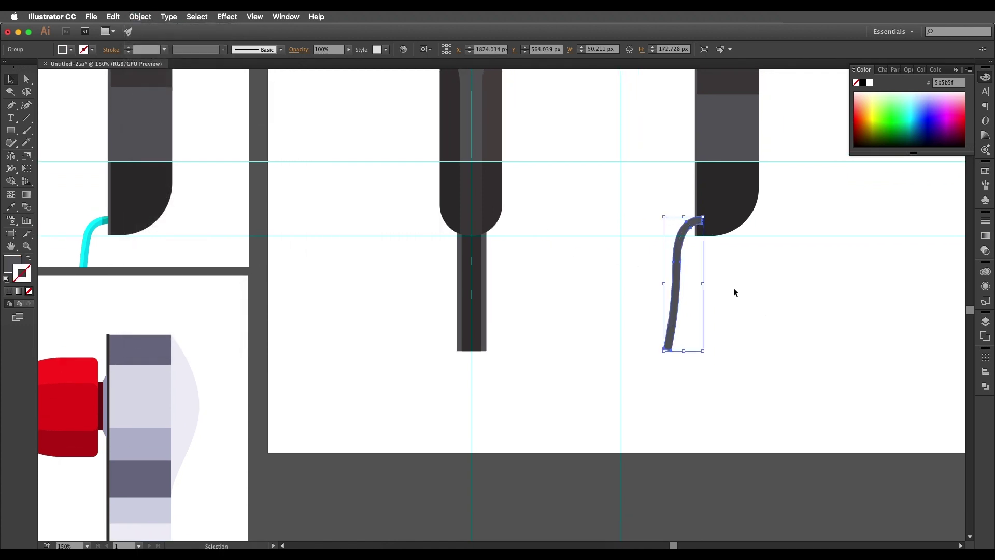
- Duplicate the expanded side-view cable shape, offsetting the copy about 4 px to the right and 4 px down
left_click(733, 288)
left_click(682, 314)
scroll(697, 263, "up", 3)
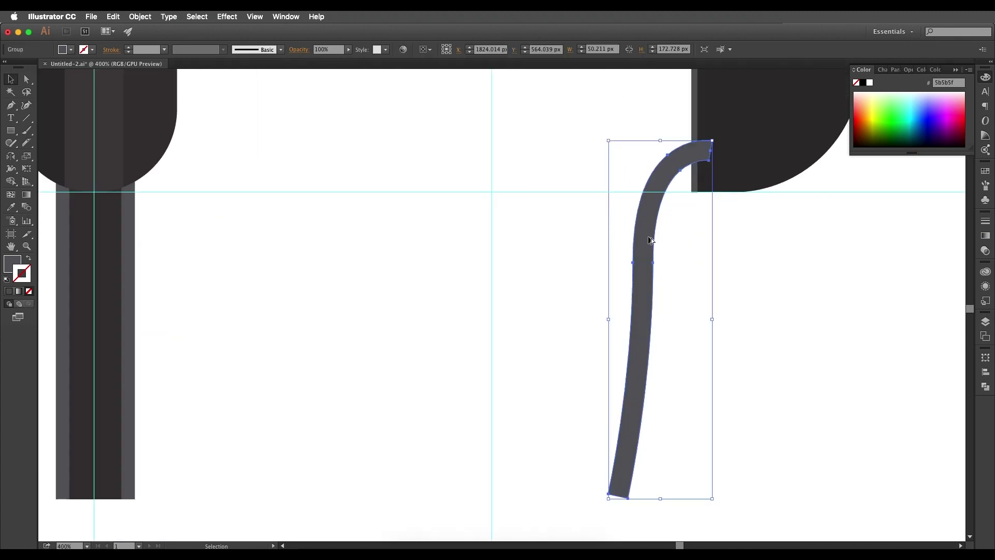
left_click_drag(646, 237, 657, 245)
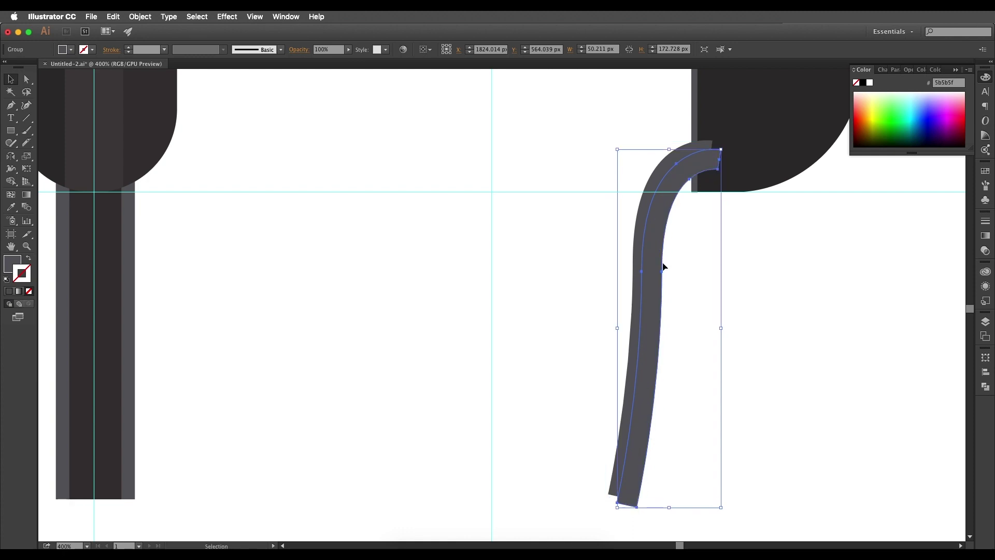
- Divide the original cable shape and its offset copy with Pathfinder Divide
left_click(640, 305, "shift")
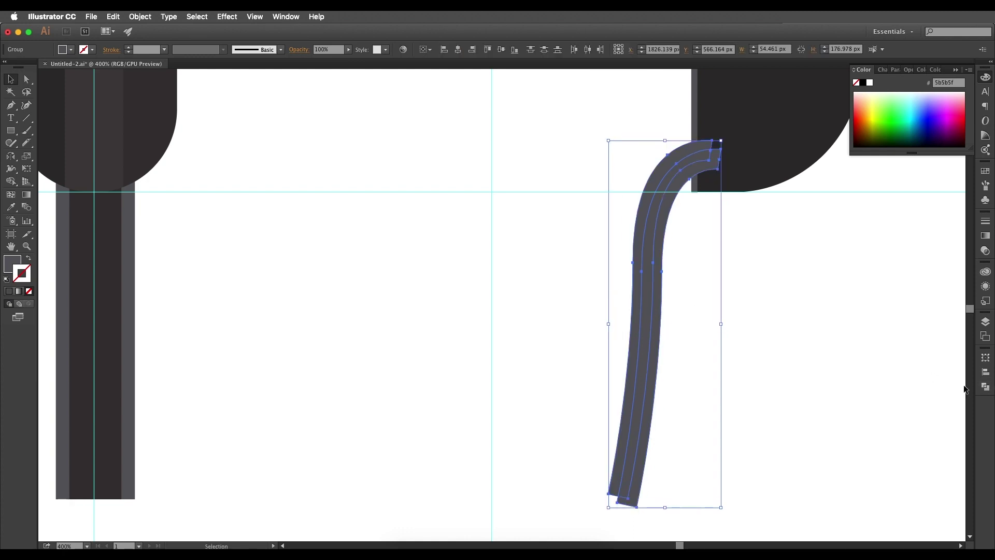
left_click(986, 385)
left_click(862, 401)
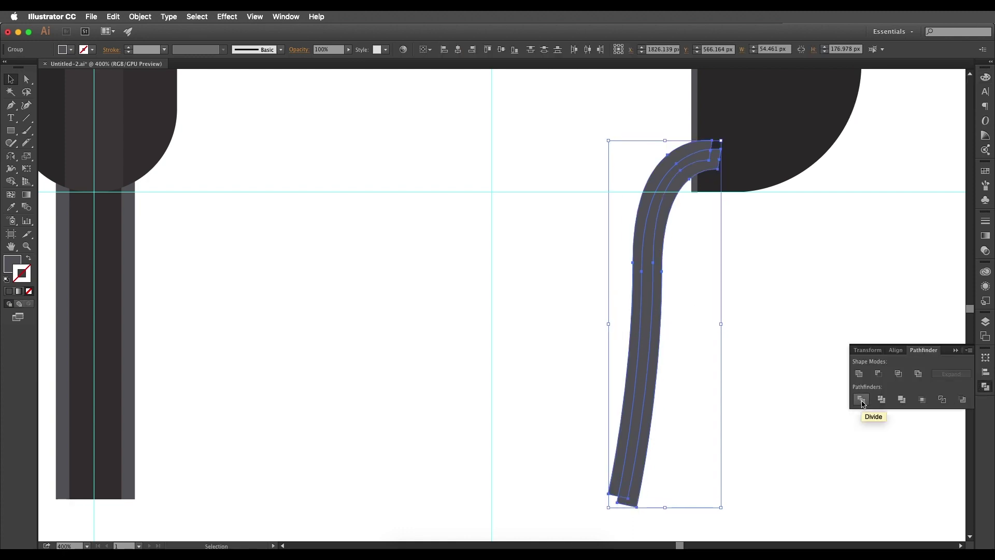
- Ungroup the divided cable pieces and delete the excess piece lying outside the original cable's right edge
right_click(644, 329)
left_click(668, 392)
left_click(661, 309)
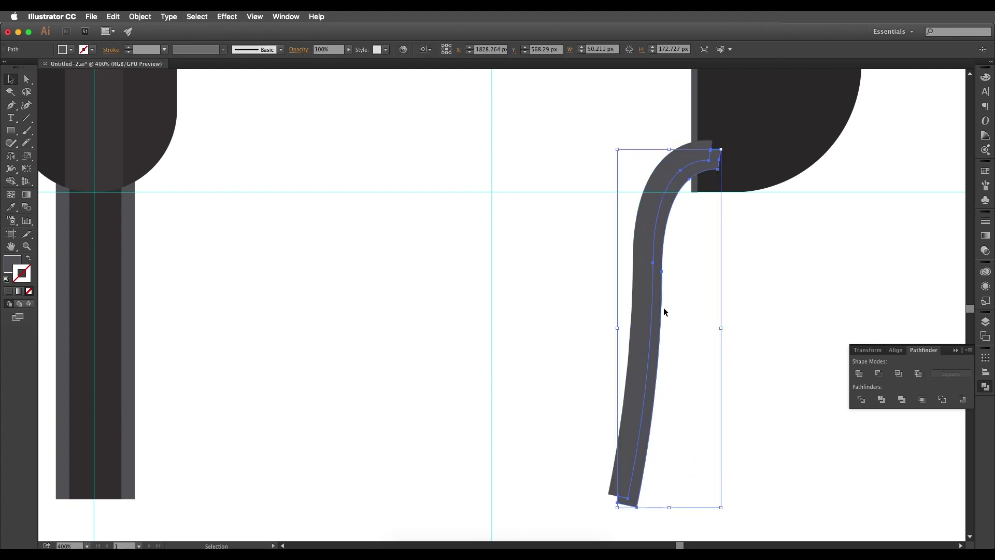
left_click(665, 310)
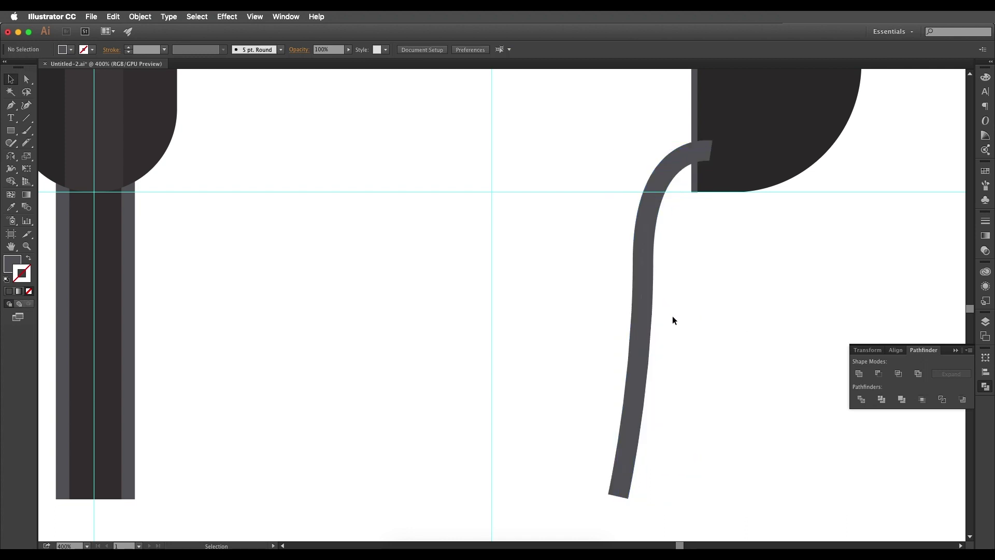
- Fill the side-view cable's right strip with the dark colour sampled from the lower handle
left_click(647, 324)
key("i")
left_click(754, 179)
key("v")
key("super+shift+a")
key("super+1")
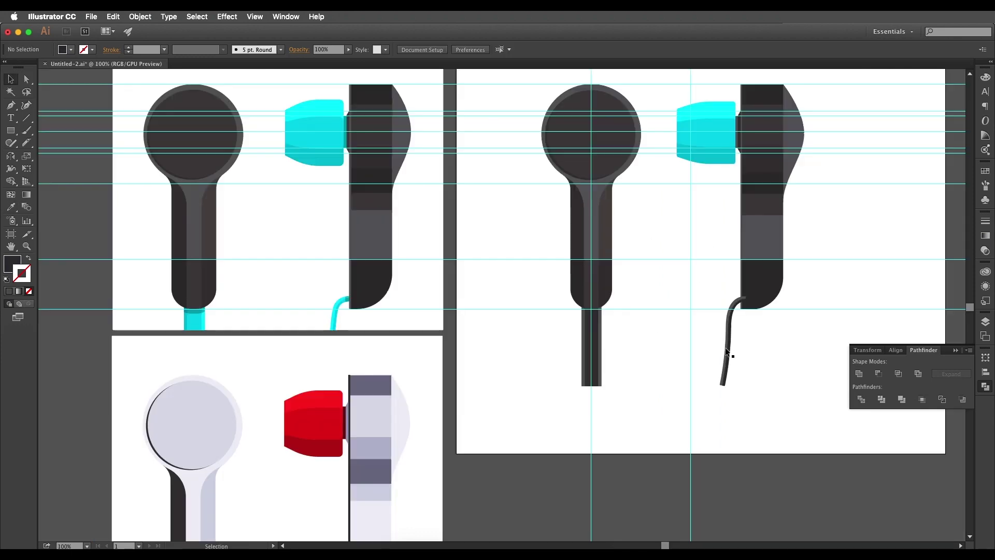
- Divide the front-view cable's wide rectangle and its narrower centre rectangle with Pathfinder Divide
mouse_move(555, 275)
left_mouse_down()
mouse_move(609, 301)
mouse_move(708, 301)
left_mouse_up()
left_click(610, 301, "super")
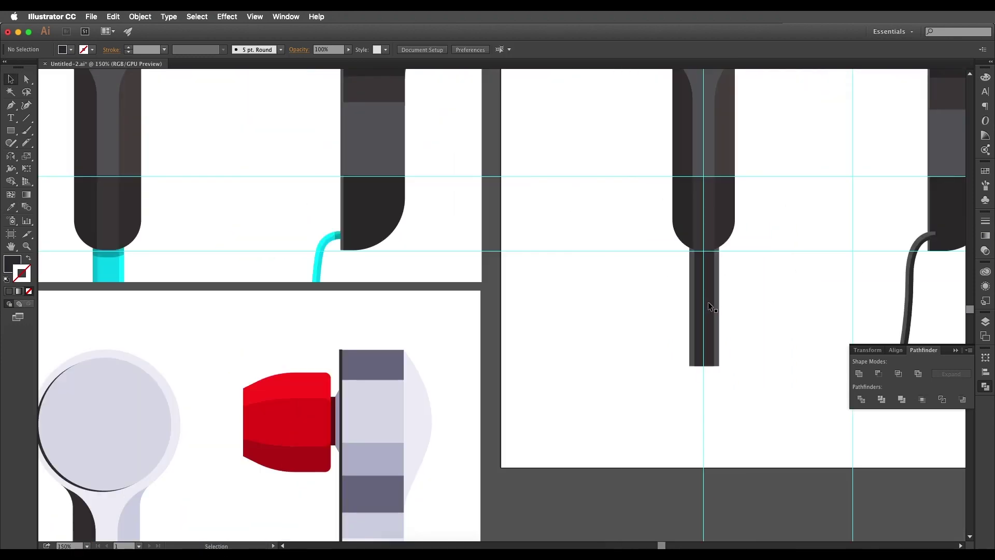
left_click(709, 302)
left_click_drag(767, 180, 612, 204)
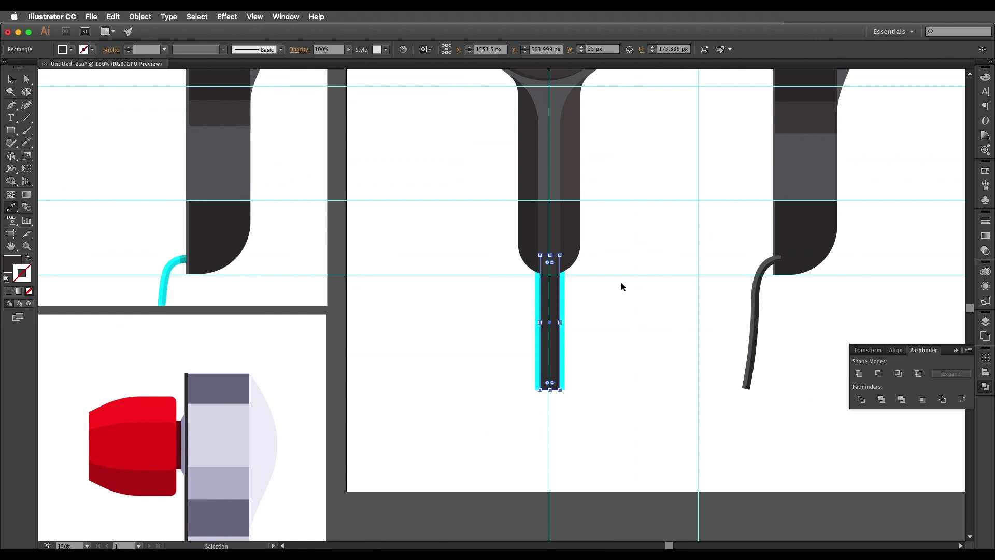
left_click(566, 297, "shift")
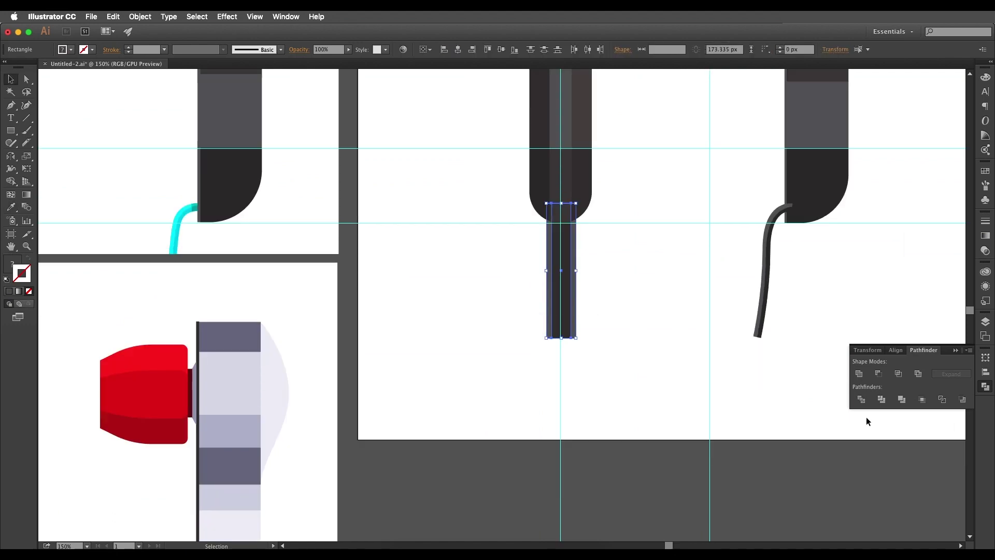
left_click(861, 399)
- Ungroup the divided front-view cable into separate strips
left_click(601, 326)
left_click(574, 320)
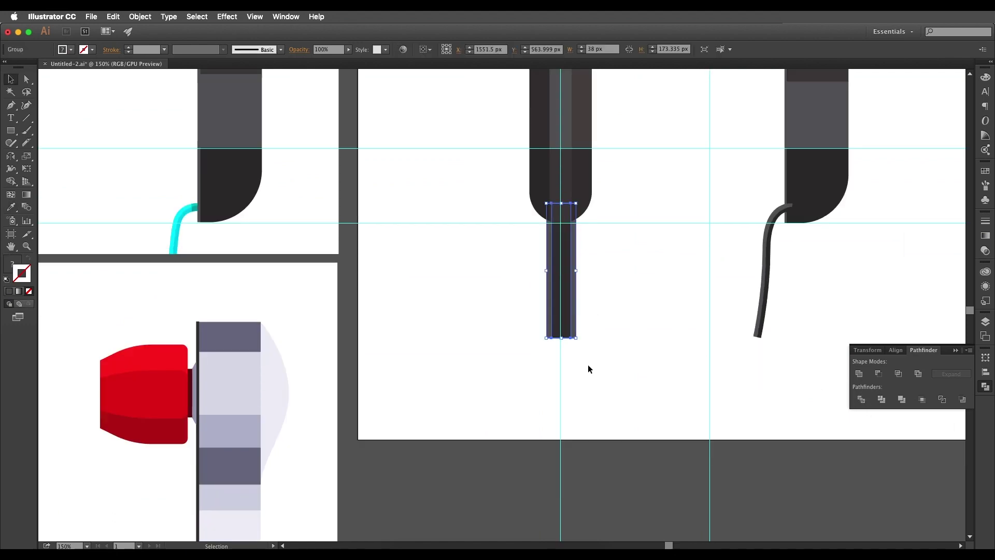
right_click(572, 331)
left_click(601, 392)
left_click(584, 332)
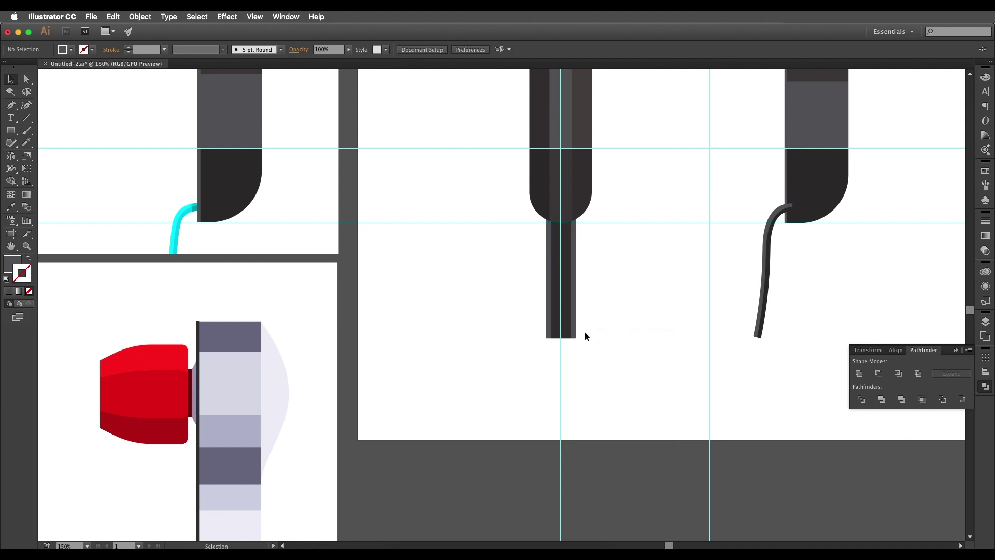
- Fill the front-view cable's right strip with the brightest cyan sampled from the top of the nozzle
left_click(573, 332)
scroll(518, 431, "up", 5)
scroll(518, 431, "right", 4)
key("i")
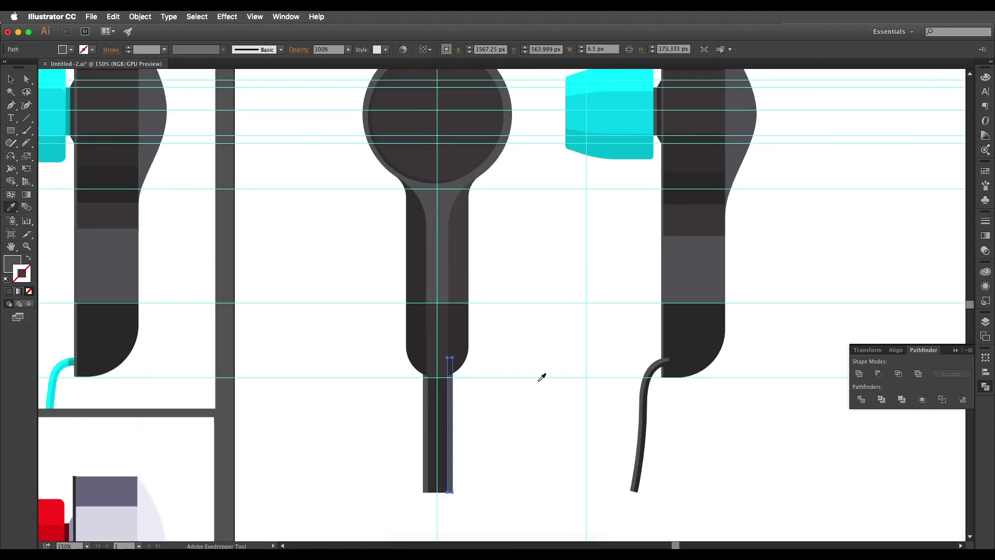
left_click(623, 79)
key("v")
- Fill the front-view cable's centre strip with the medium cyan sampled from the middle of the nozzle
left_click(441, 393)
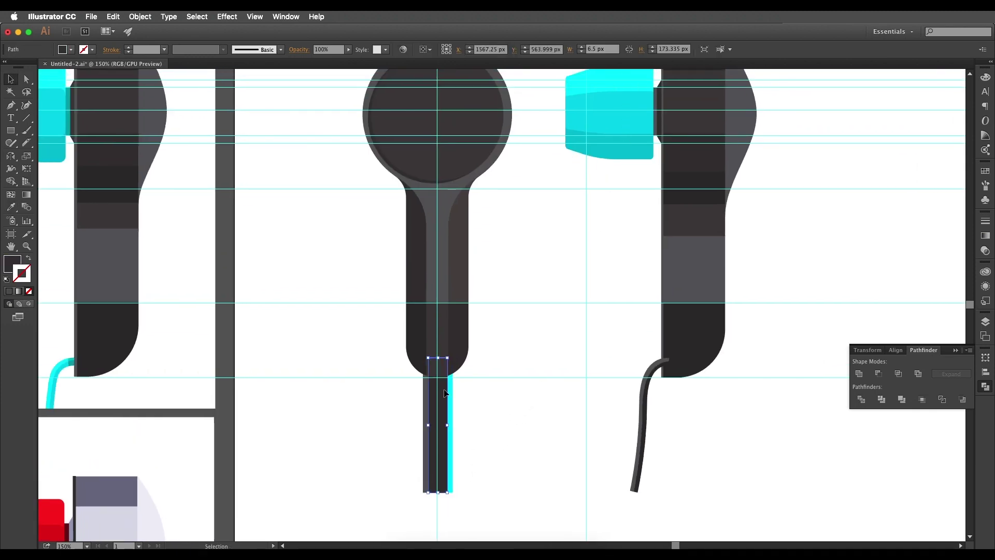
key("i")
left_click(595, 115)
left_click_drag(487, 368, 514, 308)
key("v")
- Fill the front-view cable's left strip with the darkest cyan sampled from the nozzle's lower band
left_click(455, 362)
scroll(606, 187, "up", 3)
scroll(607, 187, "right", 3)
key("i")
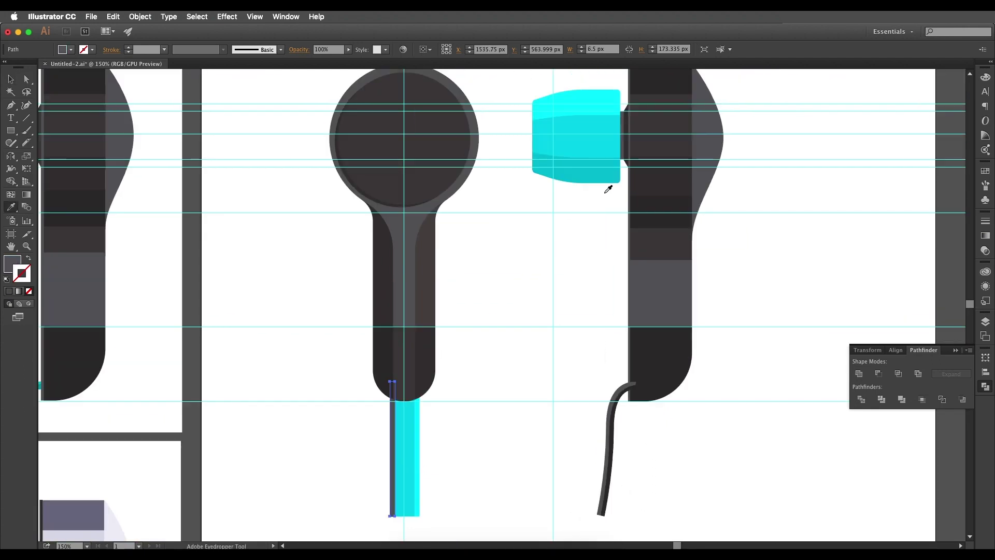
left_click(610, 174)
- Fill the side-view cable's right strip with the bright cyan sampled from the top of the nozzle
scroll(617, 341, "down", 3)
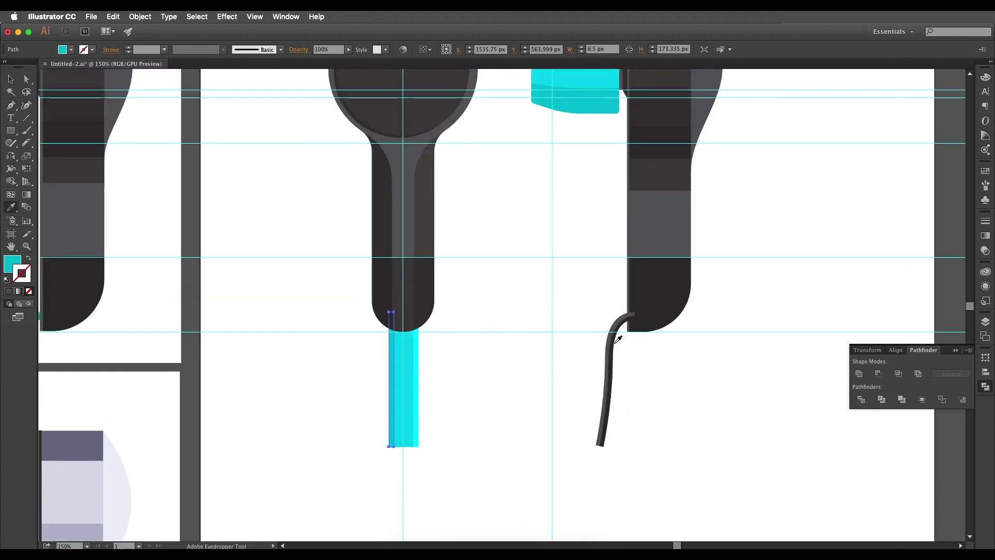
key("v")
left_click_drag(617, 343, 537, 403)
left_click(538, 388)
key("i")
left_click(527, 109)
left_click_drag(571, 361, 541, 363)
- Fill the side-view cable's left strip with the darkest cyan sampled from the nozzle's lower band
key("v")
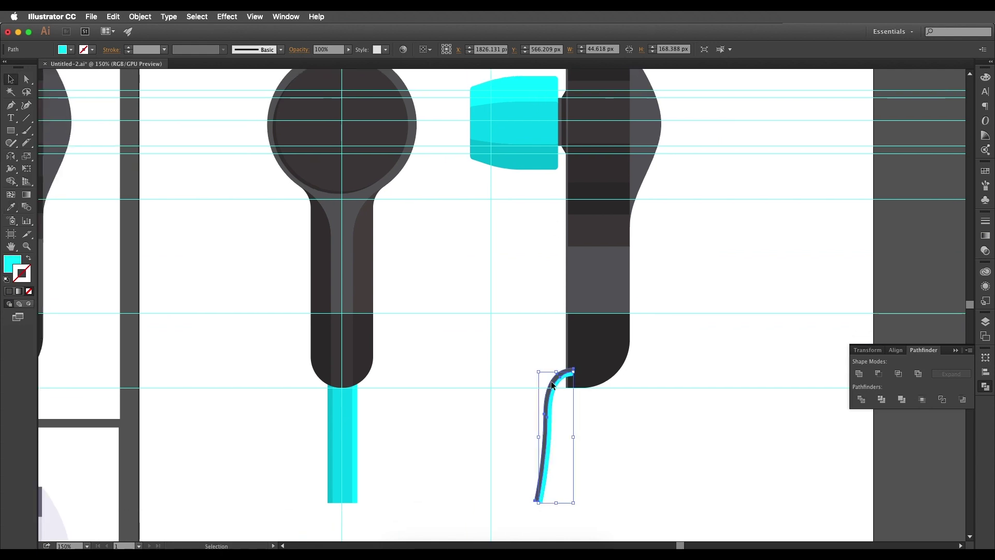
left_click(552, 381)
key("i")
left_click(543, 159)
left_click_drag(554, 286, 585, 281)
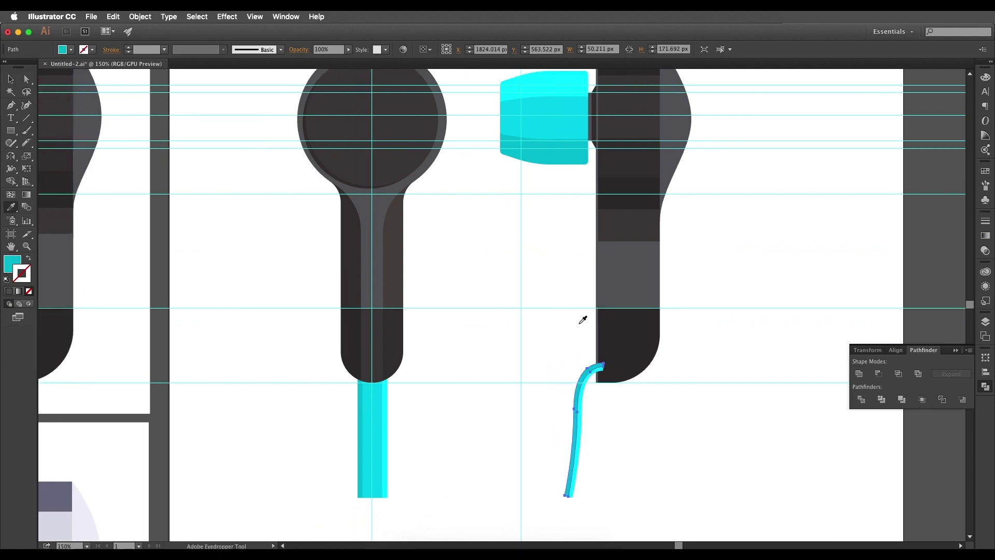
- Send both side-view cable strips to the back, behind the handle
key("v")
left_click(575, 430, "shift")
right_click(587, 382)
mouse_move(629, 510)
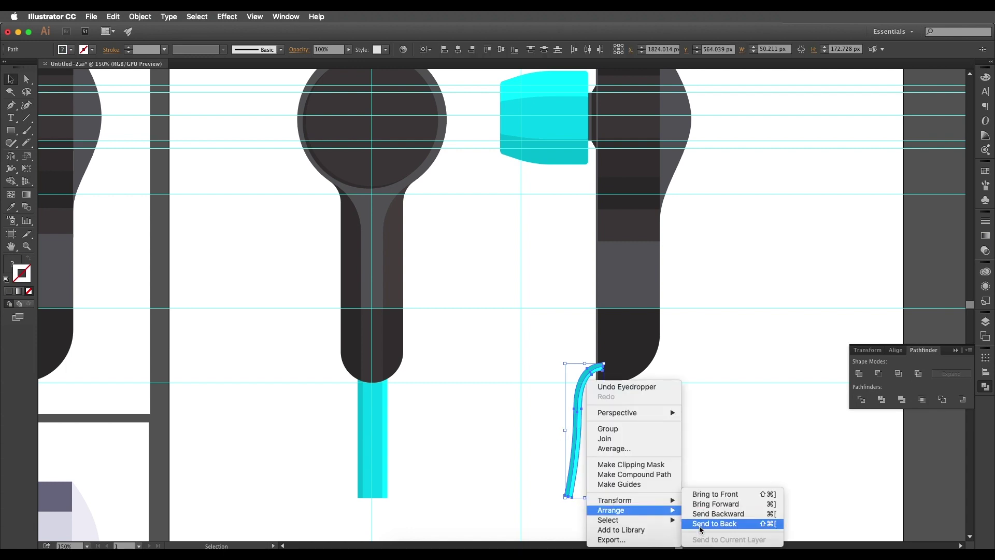
left_click(698, 525)
left_click(606, 438)
- Duplicate the three rounded end pieces of the front-view handle 18 px downward and unite the copies into one shape
left_click_drag(582, 433, 625, 413)
left_click_drag(241, 391, 366, 369)
left_click_drag(105, 326, 361, 325)
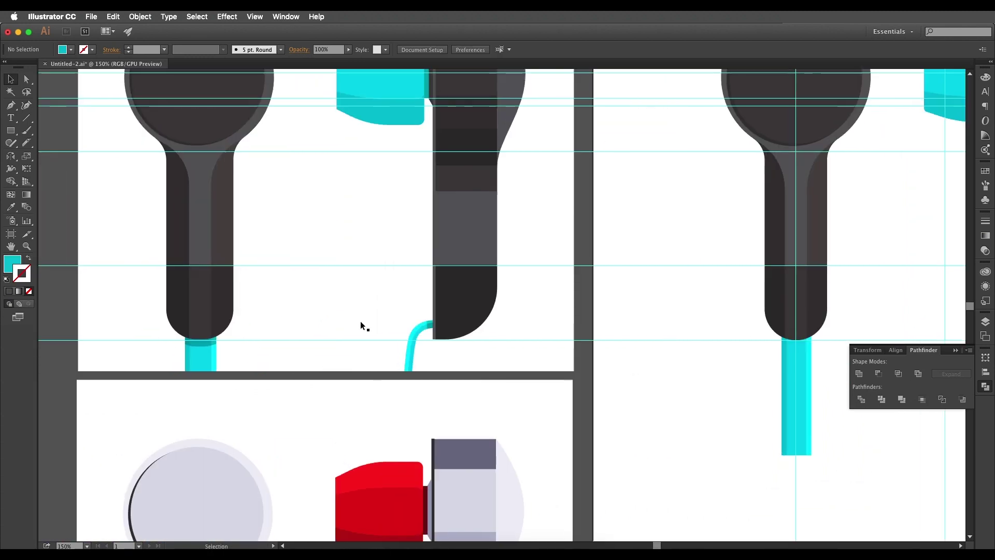
scroll(202, 340, "up", 1)
scroll(204, 341, "down", 1)
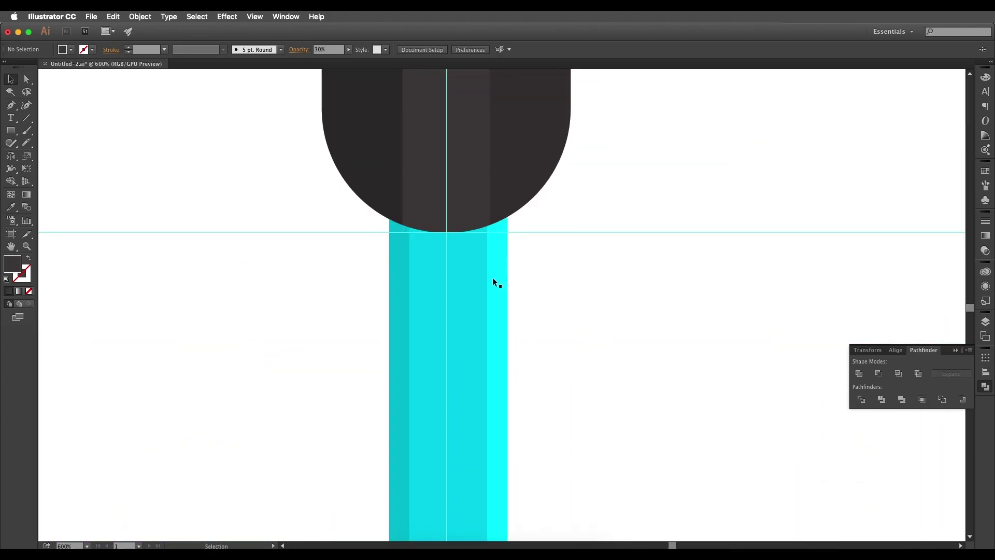
left_click(496, 202)
left_click(425, 196, "shift")
left_click(385, 192, "shift")
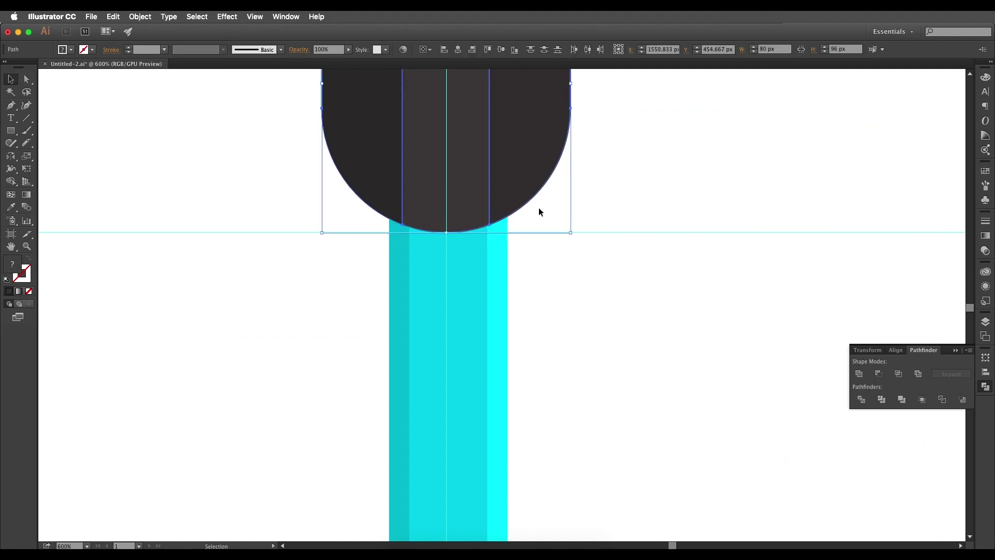
left_click_drag(527, 191, 571, 325)
key("space")
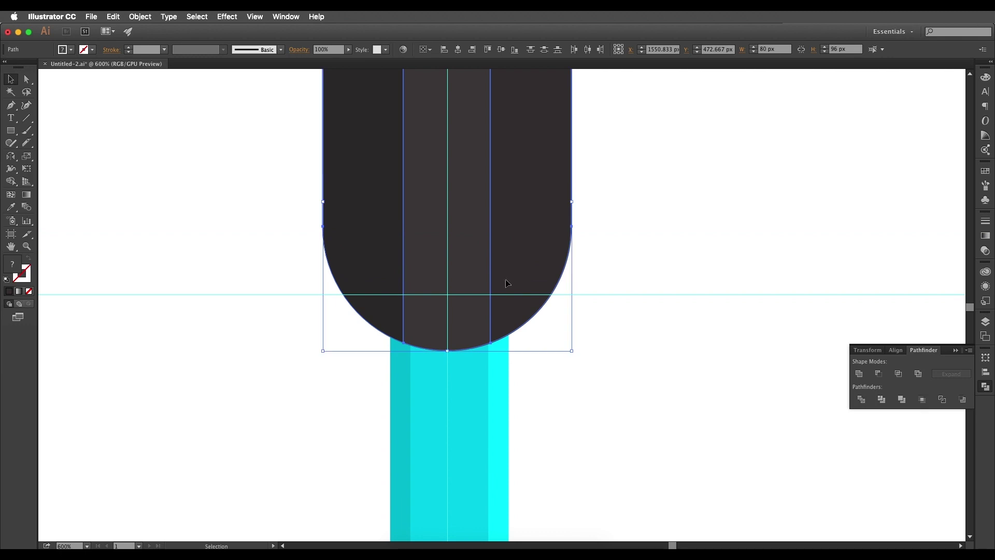
left_click(859, 374)
scroll(568, 386, "down", 4)
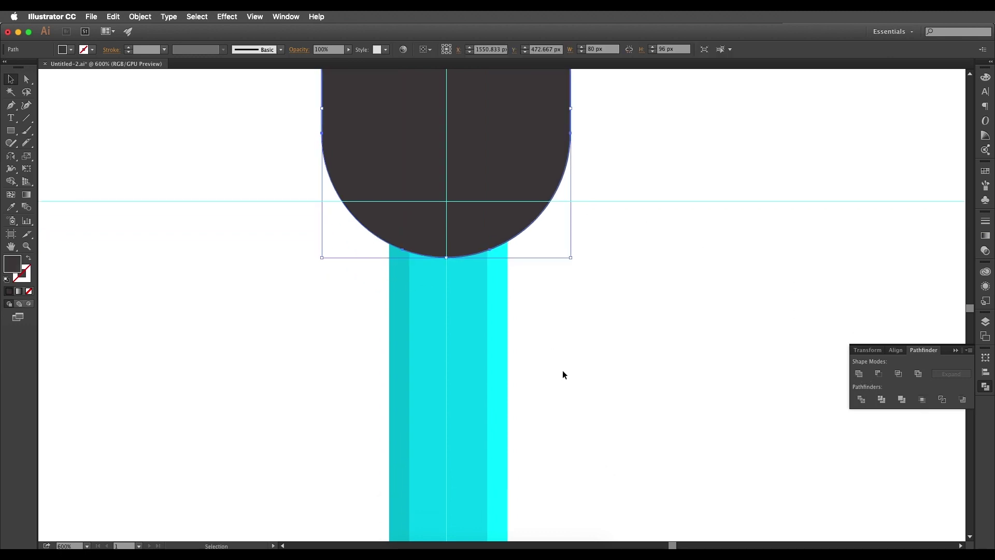
- Unite a copy of the three front-view cable strips and intersect it with the united handle copy to make a shadow shape
left_click(393, 372)
key("a")
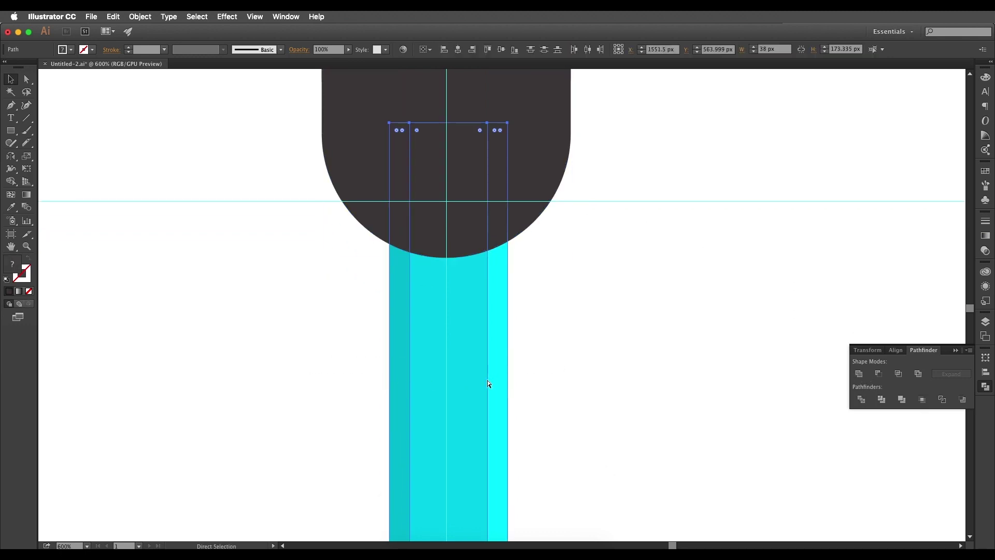
key("v")
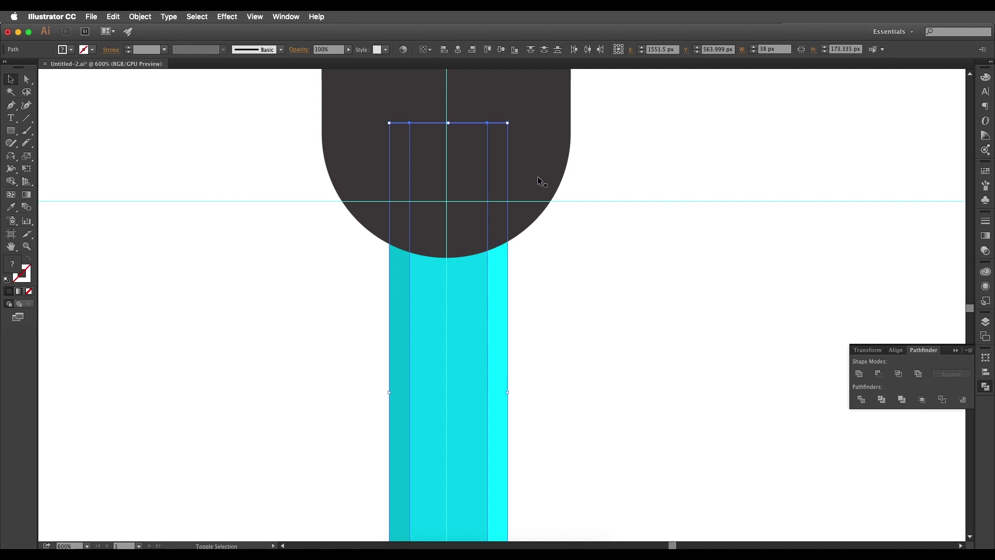
left_click(859, 374)
left_click(528, 220, "shift")
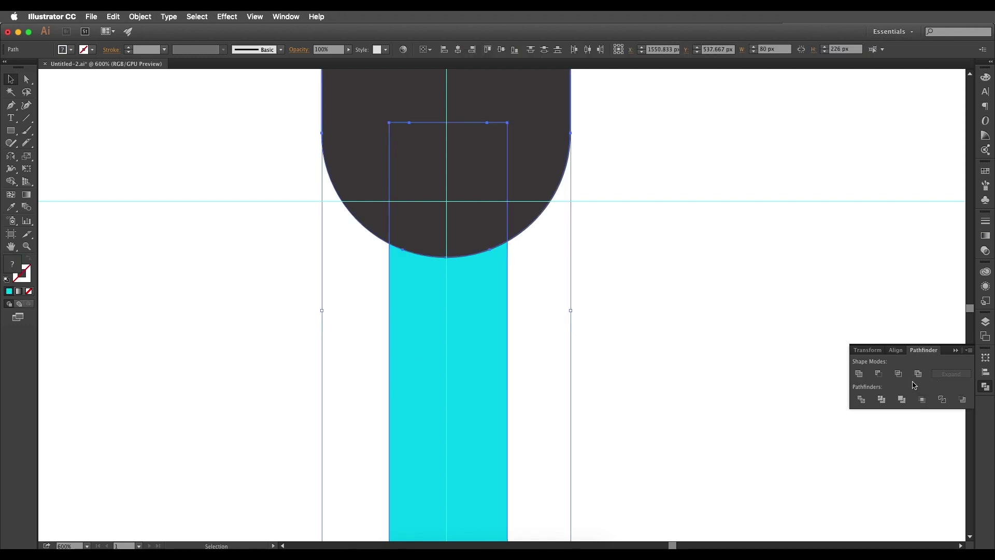
left_click(899, 375)
left_click(665, 317)
- Send the shadow shape and the front-view cable strips to the back, behind the handle
left_click_drag(499, 258, 503, 294)
left_click(497, 272)
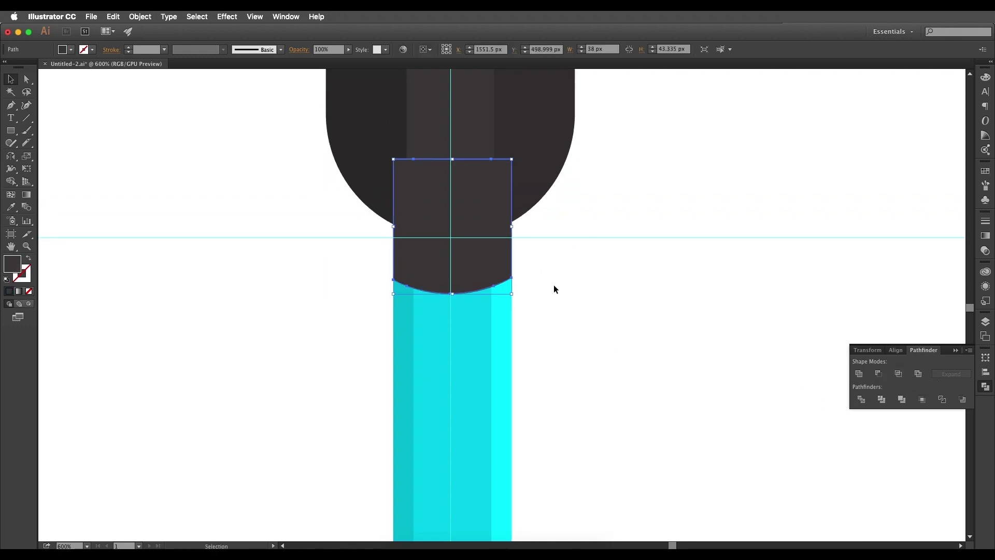
left_click_drag(661, 369, 389, 266)
right_click(487, 277)
mouse_move(518, 408)
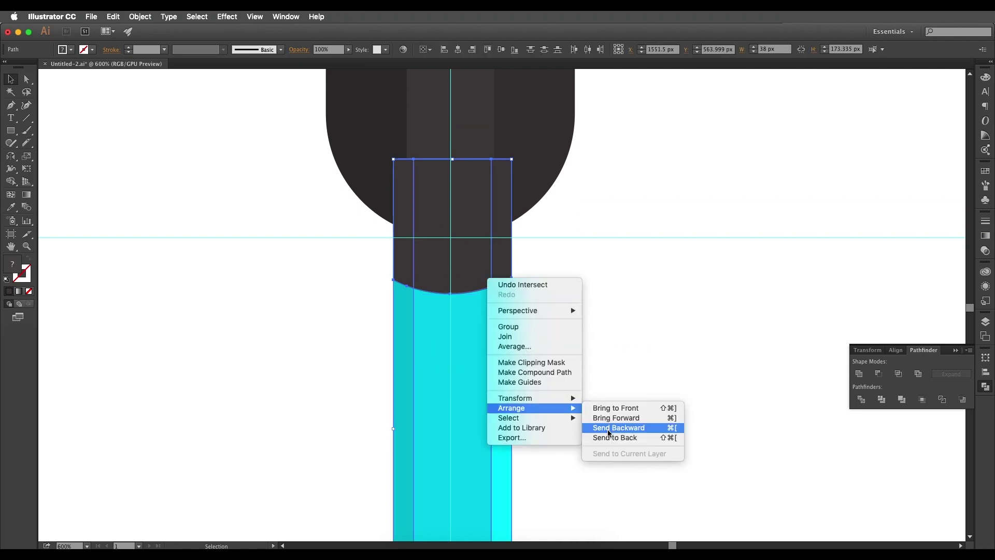
left_click(614, 437)
- Set the front-view cable's shadow shape to Multiply blending at 36% opacity
left_click(502, 263)
key("super+minus")
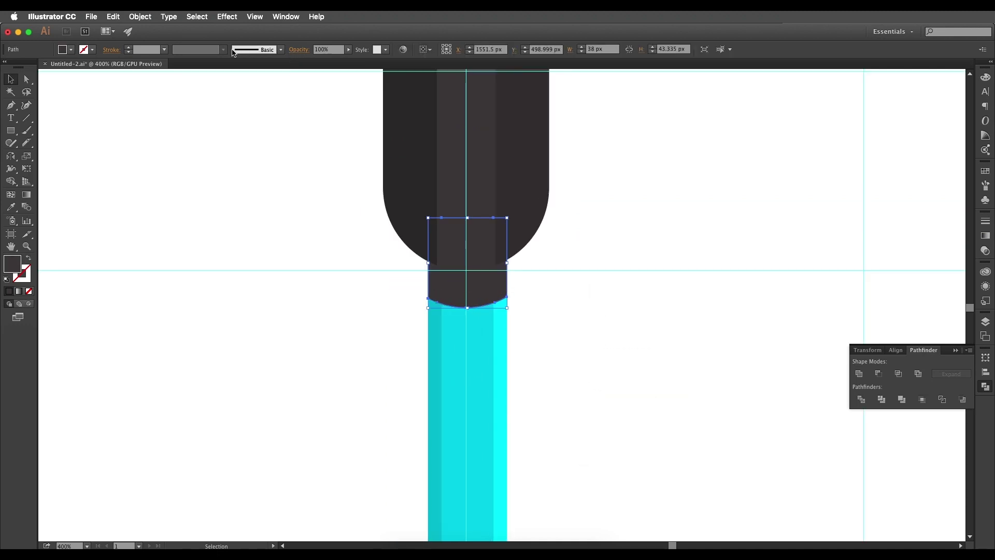
left_click(296, 50)
left_click(230, 66)
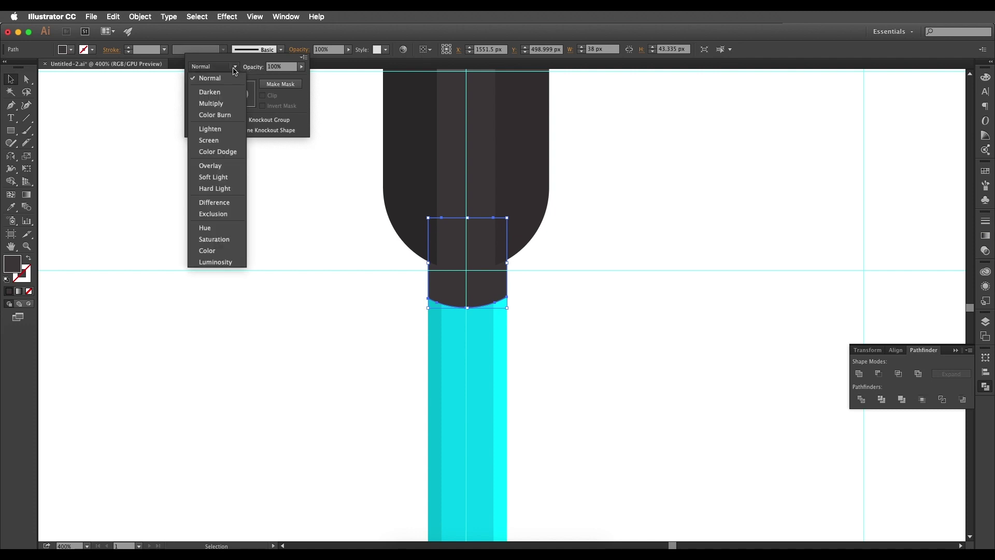
left_click(230, 101)
left_click(303, 67)
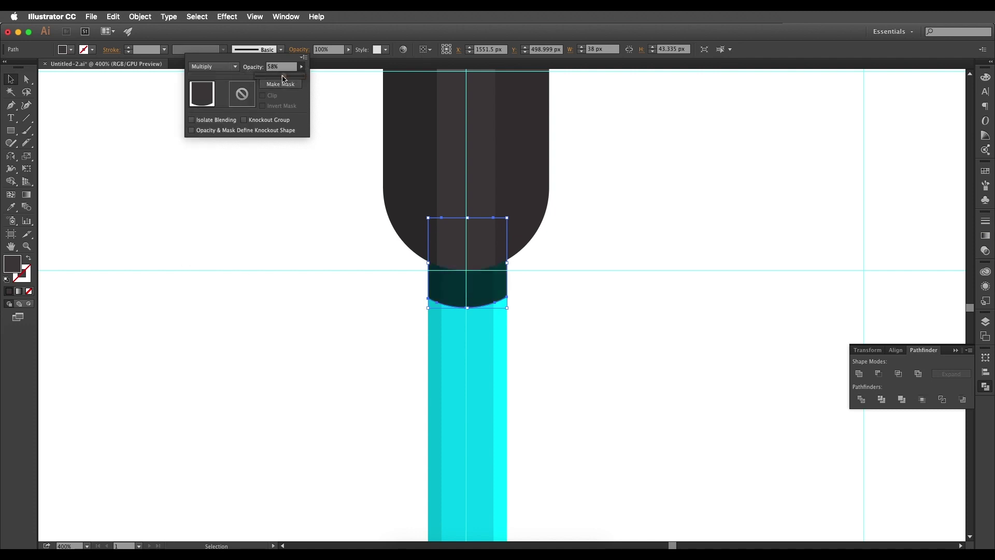
left_click(275, 78)
key("super+minus")
key("super+minus")
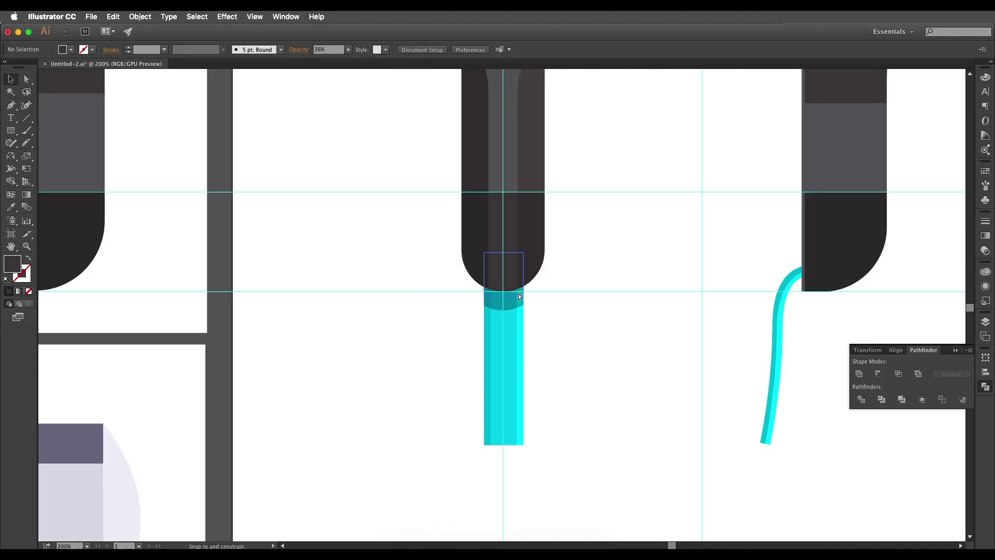
left_click(518, 293)
- Duplicate the side-view cable strips about 30 px right and 35 px down and unite the copies into one shape
left_click_drag(576, 313, 420, 309)
scroll(583, 270, "up", 3)
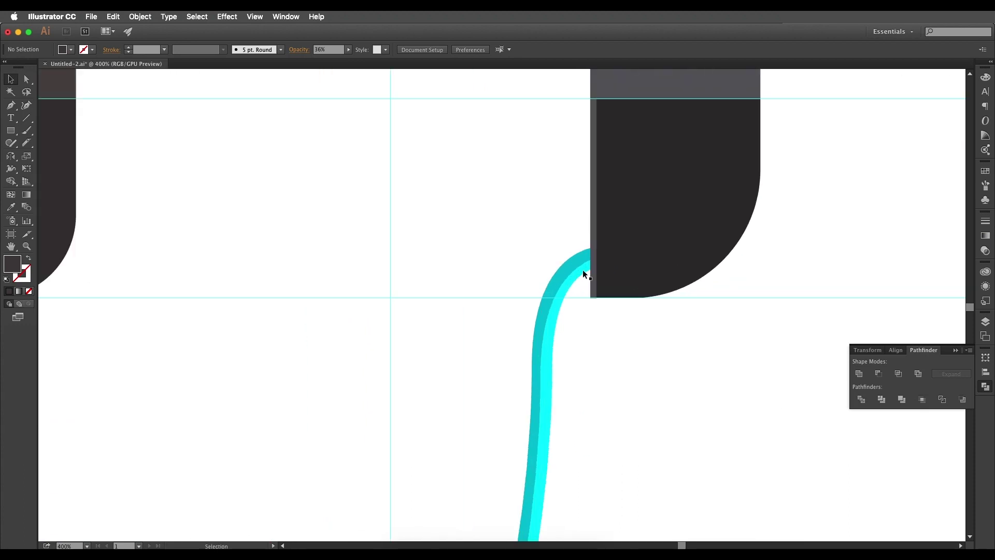
left_click_drag(582, 269, 610, 384)
left_click(486, 281)
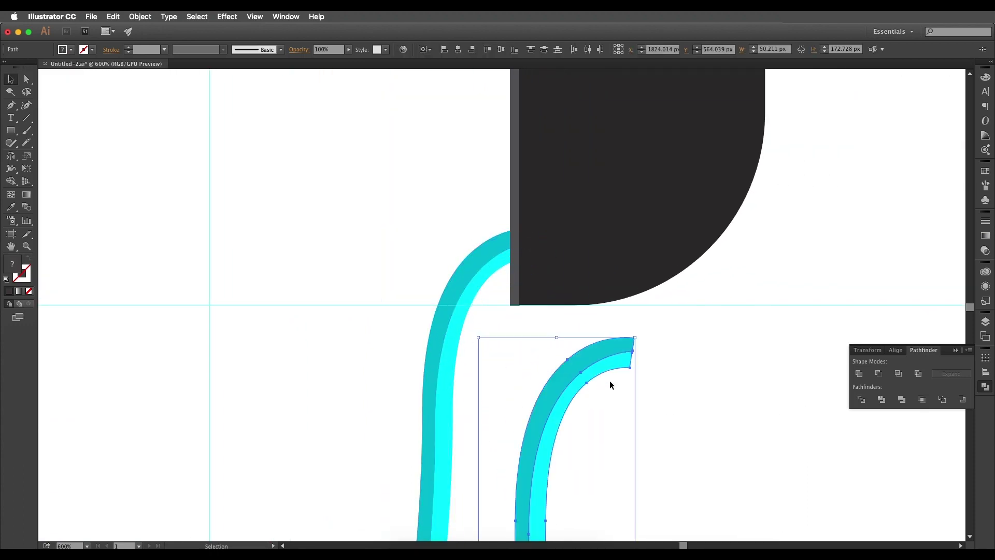
left_click(859, 374)
- Draw a slanted line across the copied side-view cable near its upper end and divide the cable along it
key("backslash")
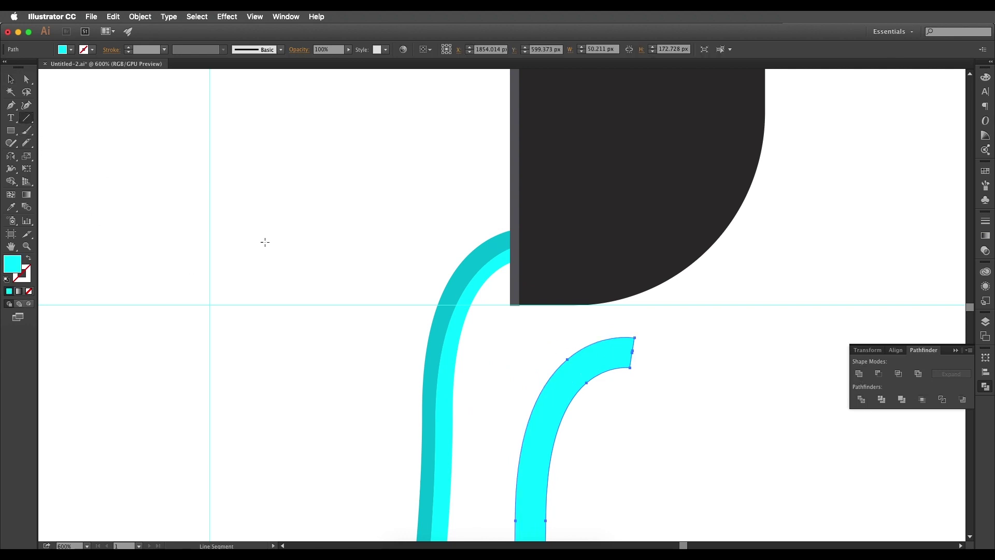
left_click_drag(595, 322, 584, 358)
key("v")
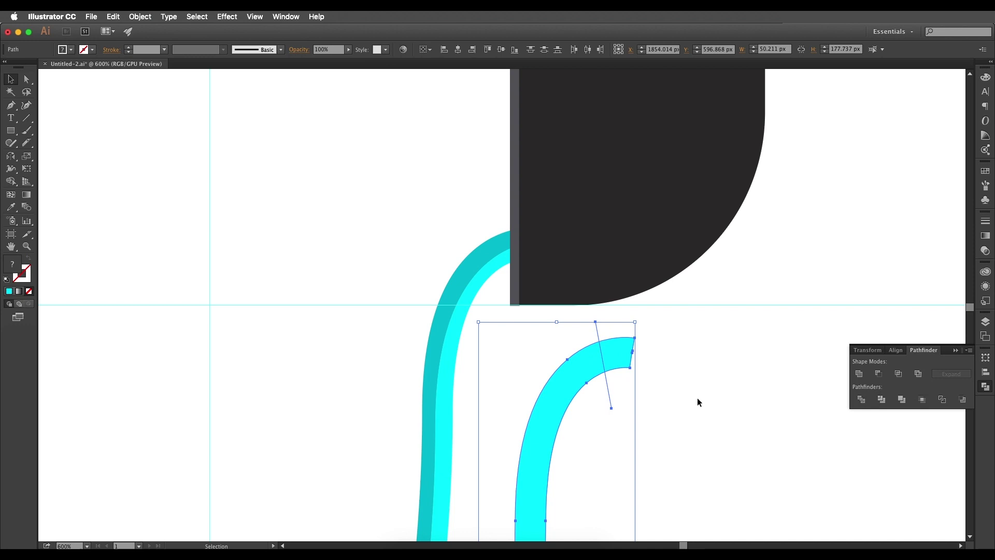
left_click(861, 399)
- Ungroup the divided cable copy and delete its long lower piece, keeping only the short end piece
left_click(533, 386)
left_click(564, 388)
right_click(564, 389)
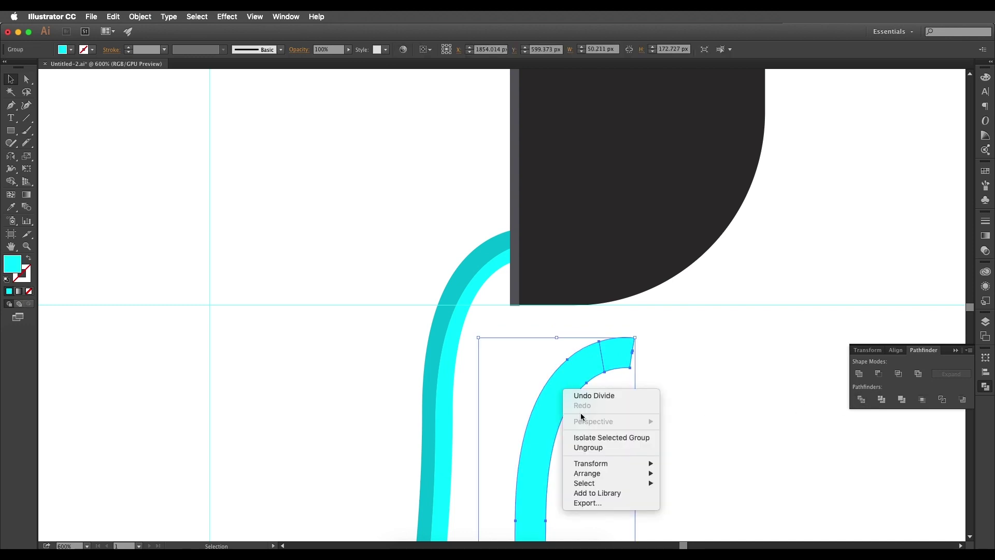
left_click(588, 446)
left_click(598, 419)
left_click(561, 399)
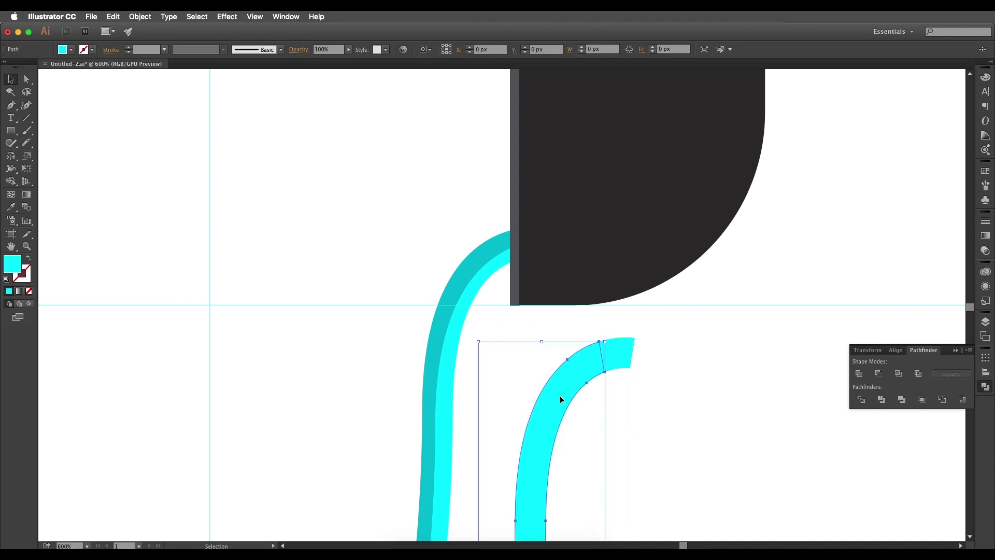
key("Delete")
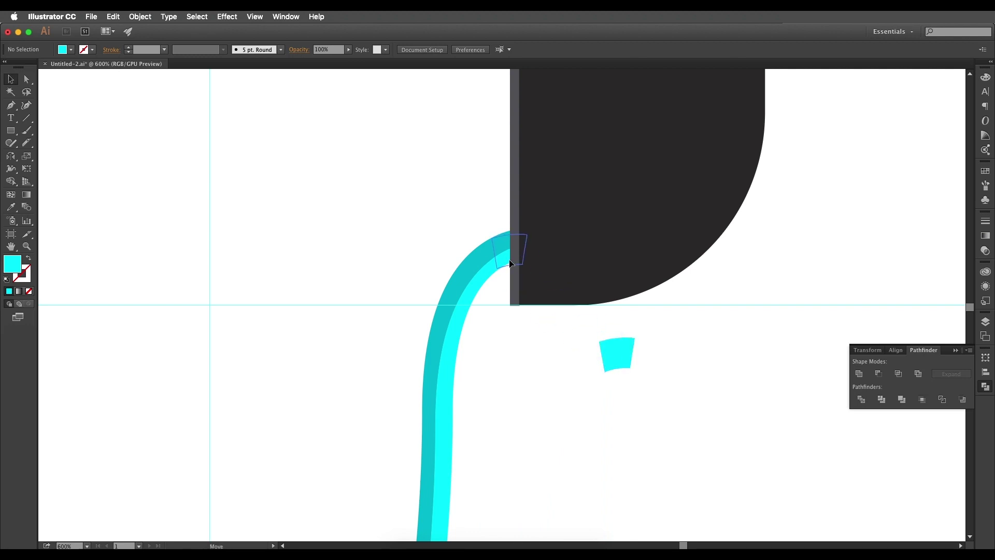
- Move the short end piece over the side-view cable where it meets the handle and fill it with the handle's dark colour
left_click_drag(510, 264, 520, 257)
key("super+equal")
key("super+equal")
key("super+equal")
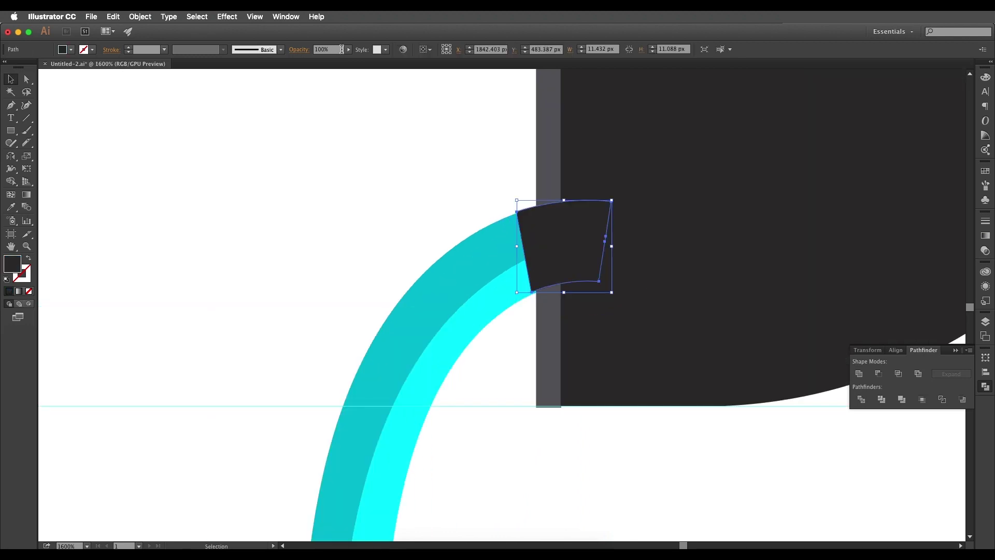
- Lower the opacity of the dark end piece on the side-view cable to 32%
left_click(349, 49)
left_click_drag(320, 60, 319, 60)
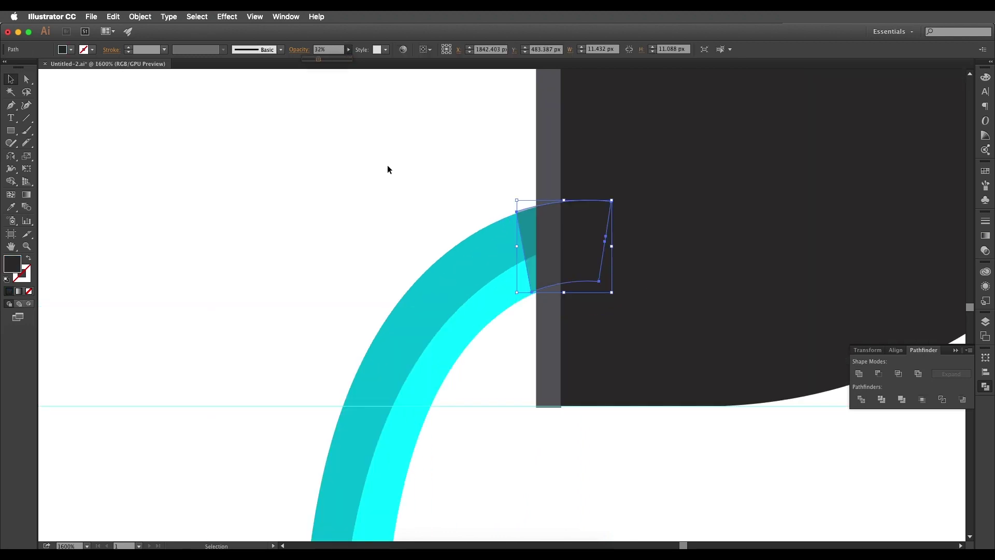
left_click(388, 169)
- Send the side-view cable strips and their transparent shadow piece to the back, behind the handle
right_click(522, 308)
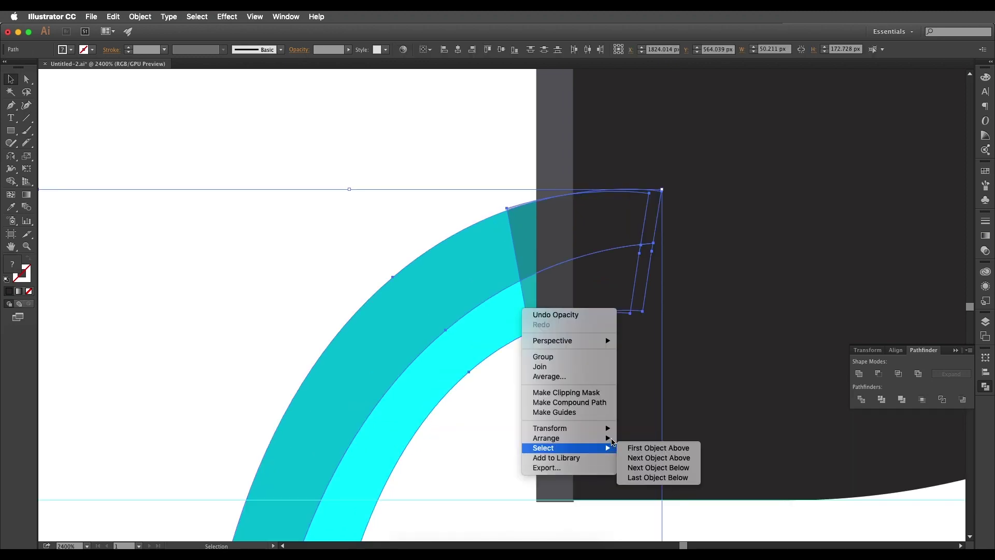
mouse_move(613, 439)
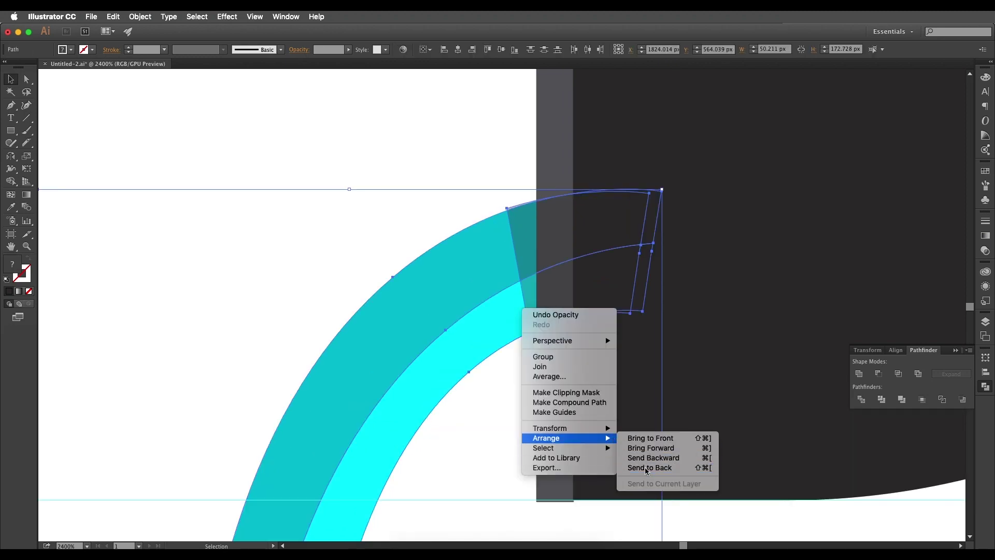
left_click(650, 468)
key("super+equal")
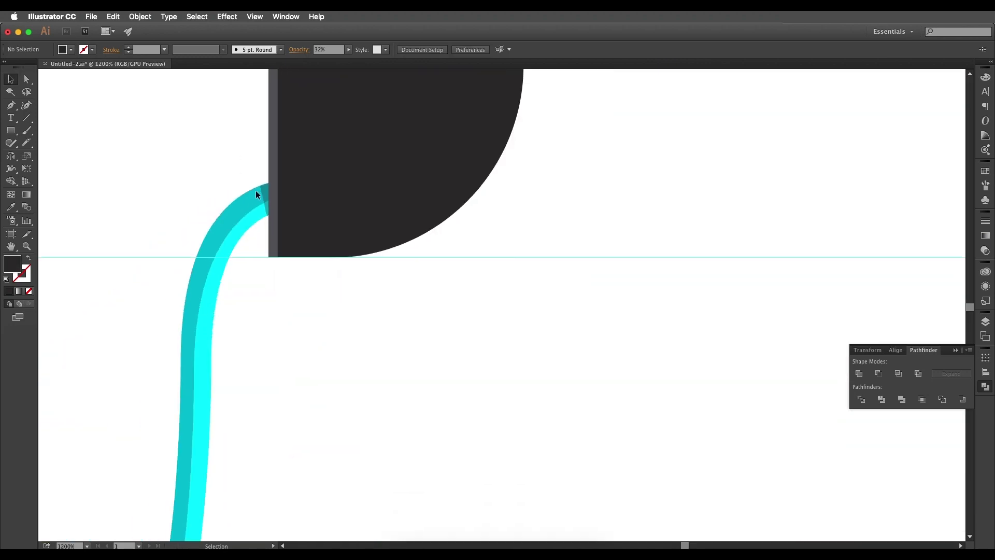
left_click(256, 190)
key("super+minus")
key("super+minus")
key("super+minus")
key("super+minus")
key("super+minus")
key("super+minus")
key("super+minus")
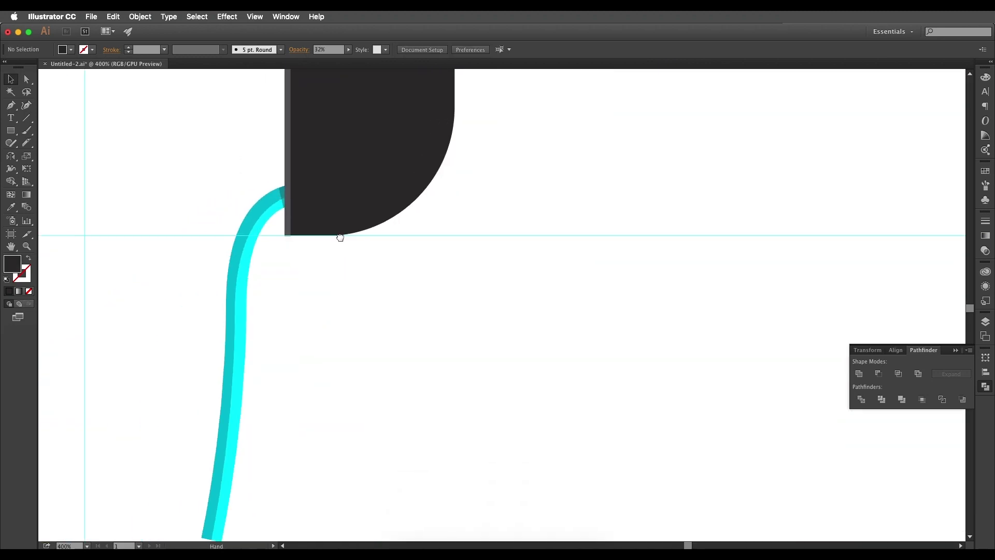
scroll(448, 317, "up", 4)
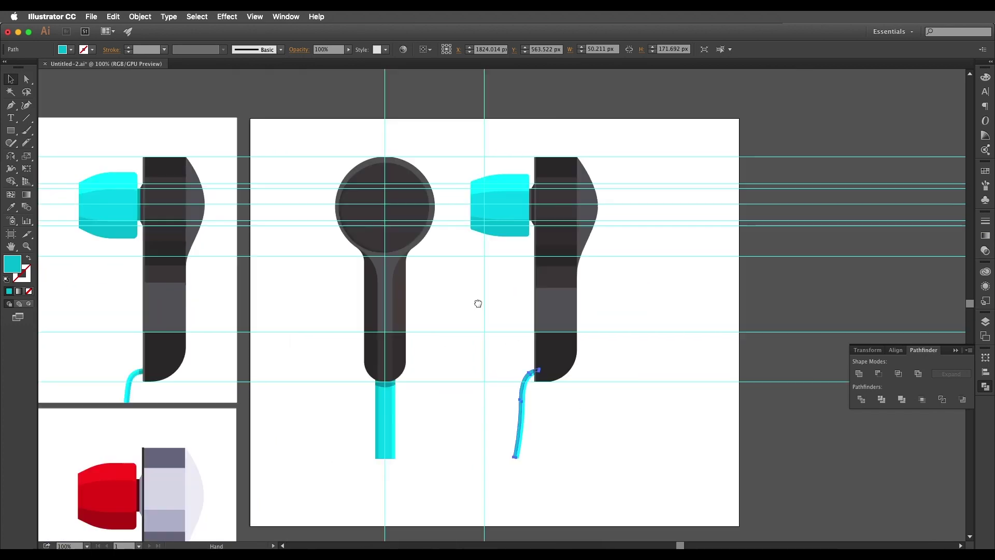
- Hide the guides and deselect the cable
left_click(255, 17)
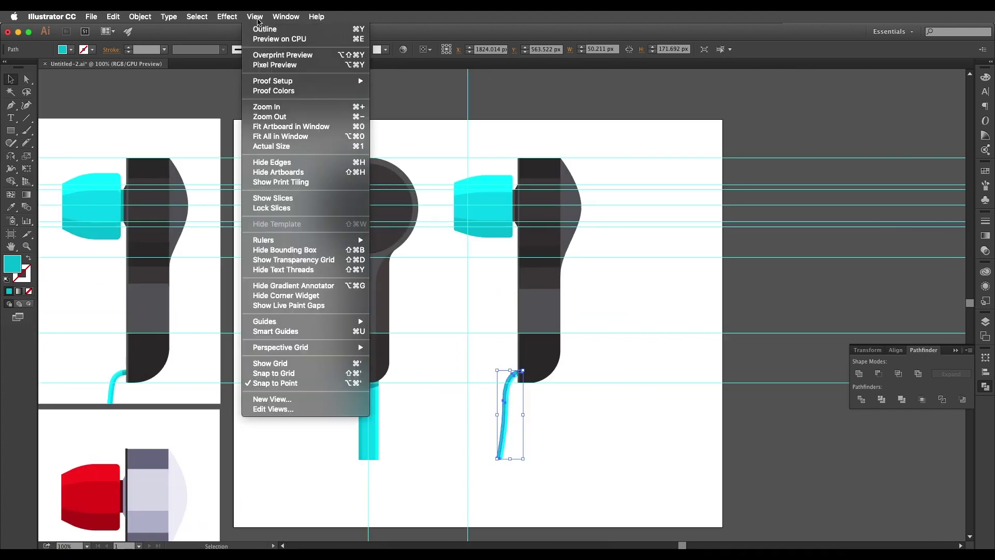
mouse_move(359, 322)
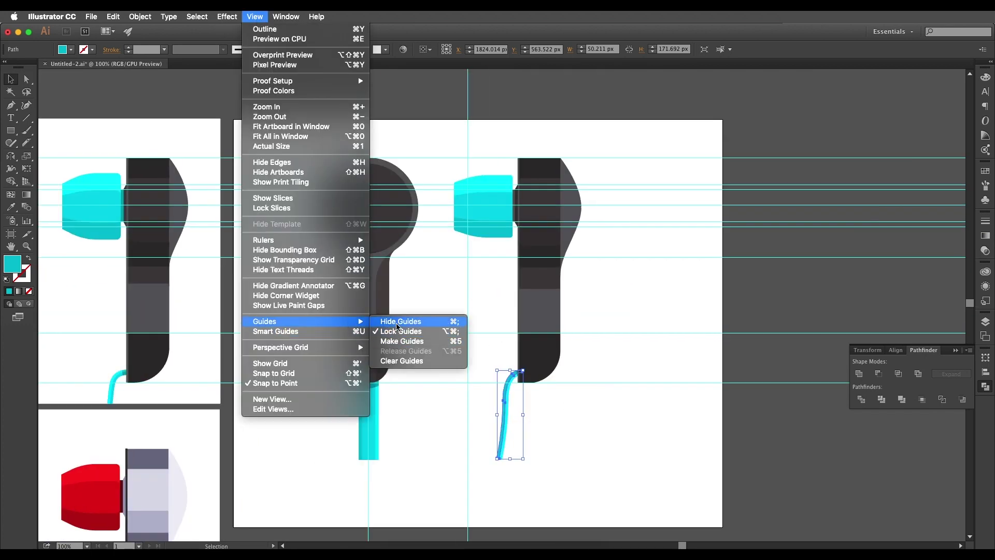
left_click(414, 323)
left_click(619, 374)
left_click_drag(619, 374, 476, 361)
left_click_drag(399, 304, 476, 294)
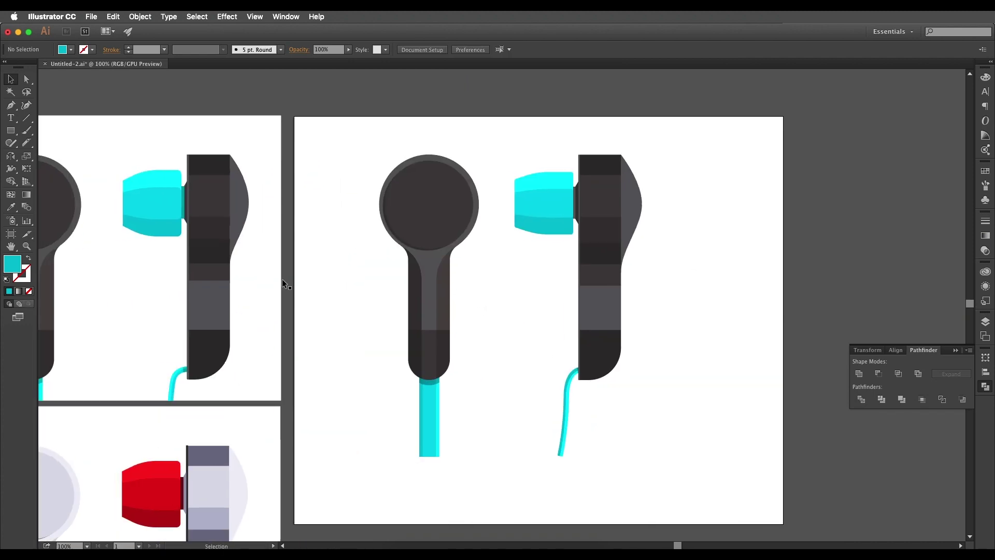
- Duplicate the complete front and side views to the lower right, overlapping the artboard's corner
scroll(533, 219, "down", 2)
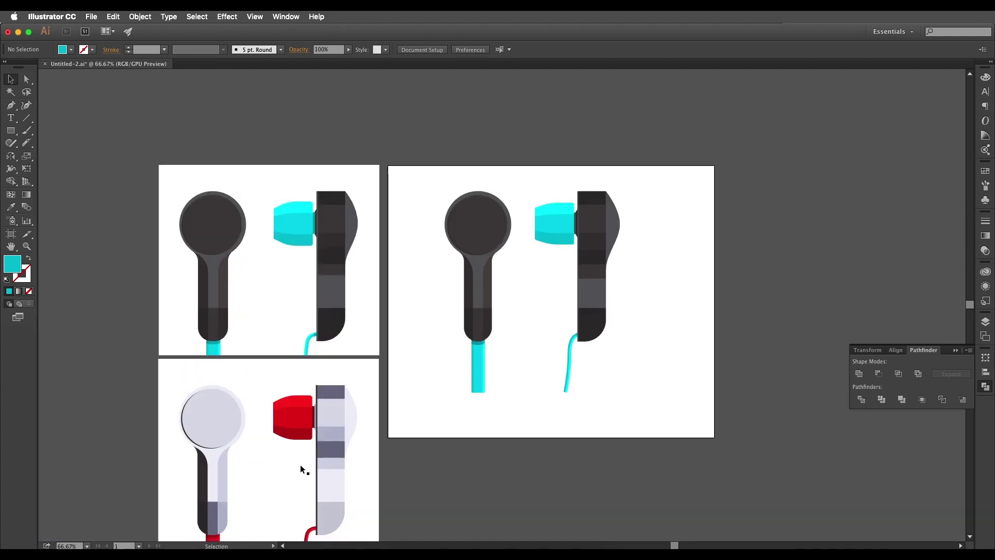
scroll(429, 307, "down", 4)
scroll(427, 316, "right", 2)
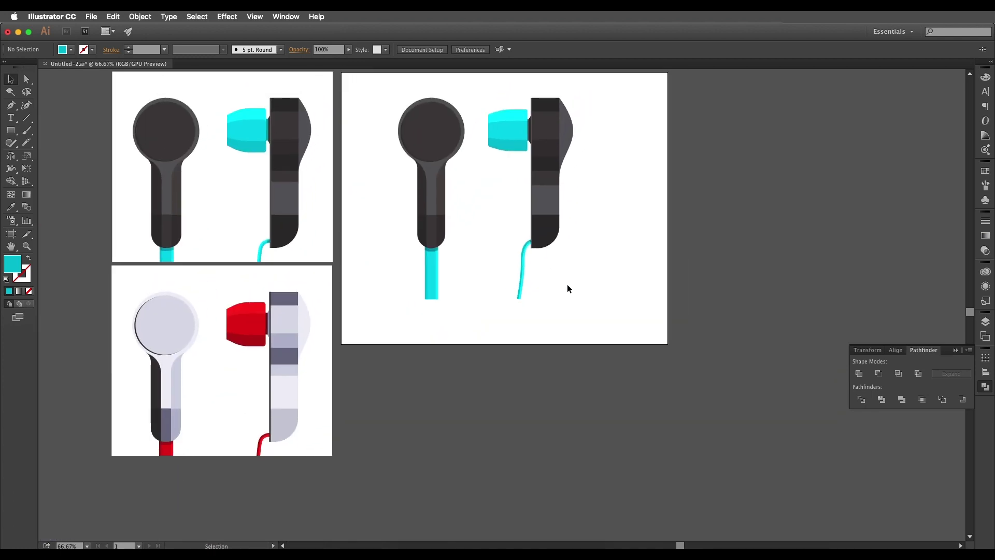
left_click_drag(591, 300, 385, 94)
left_click_drag(425, 222, 708, 369)
left_click_drag(537, 396, 504, 336)
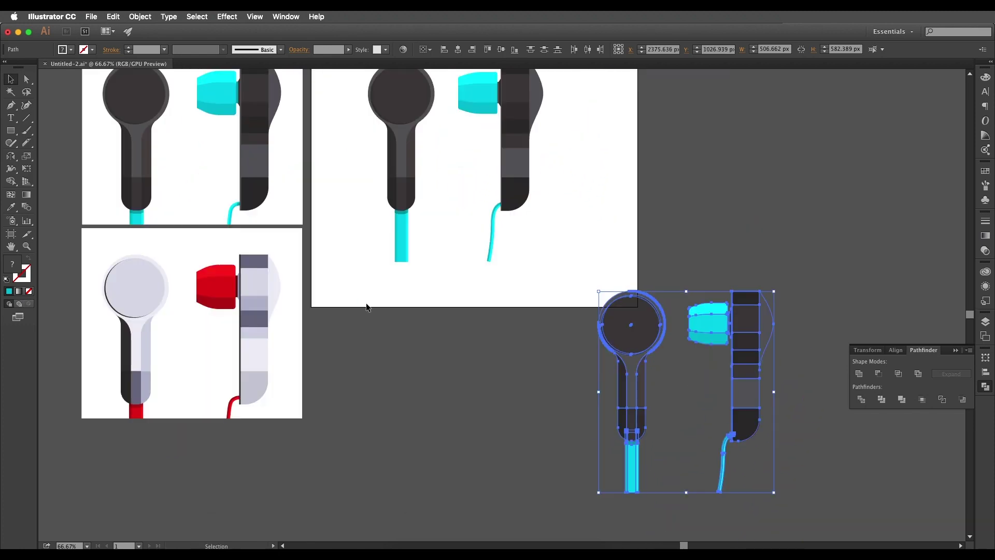
left_click(365, 306)
- Draw a rectangle about 946 by 717 px over the artboard's lower edge and fill it with the artboard's white
left_click(11, 130)
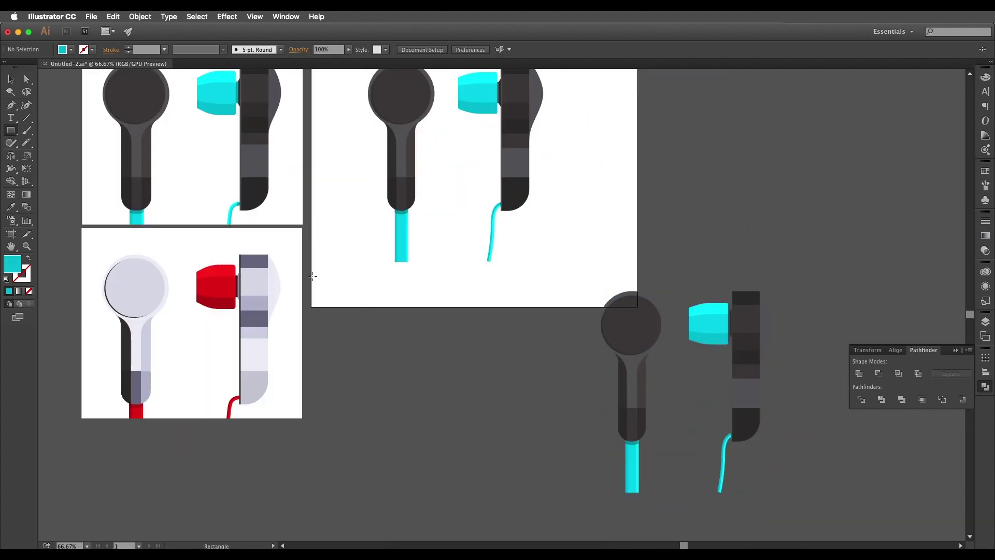
mouse_move(312, 279)
left_mouse_down()
mouse_move(416, 400)
mouse_move(662, 498)
mouse_move(637, 528)
left_mouse_up()
key("i")
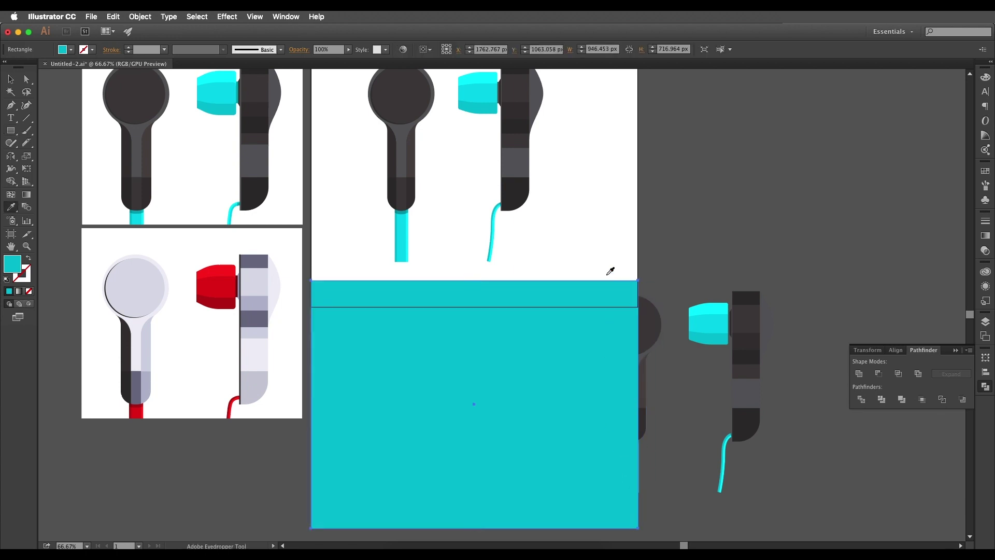
left_click(610, 271)
scroll(466, 311, "down", 2)
key("v")
- Bring the duplicated front and side views to the front and move them onto the new white rectangle
left_click_drag(616, 489, 540, 239)
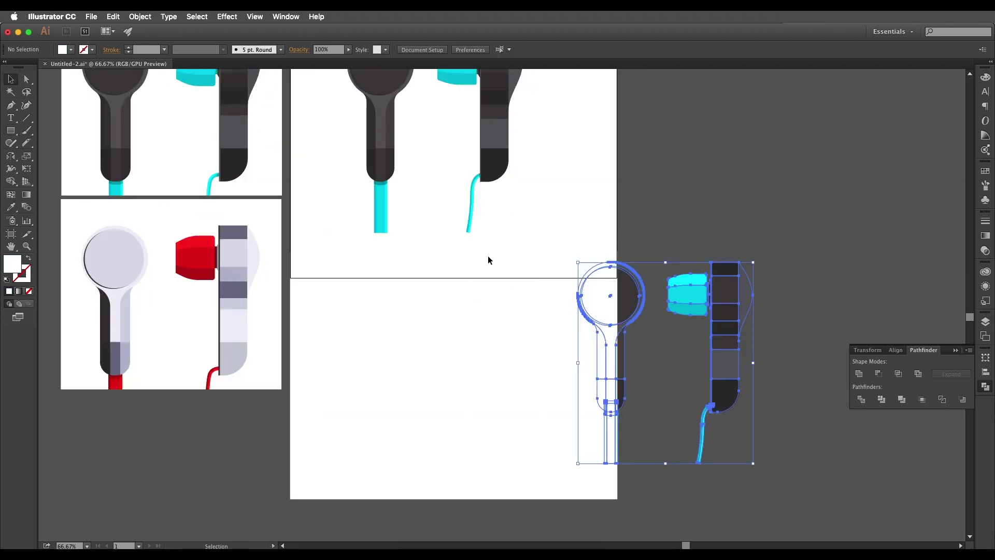
right_click(616, 299)
left_click(738, 429)
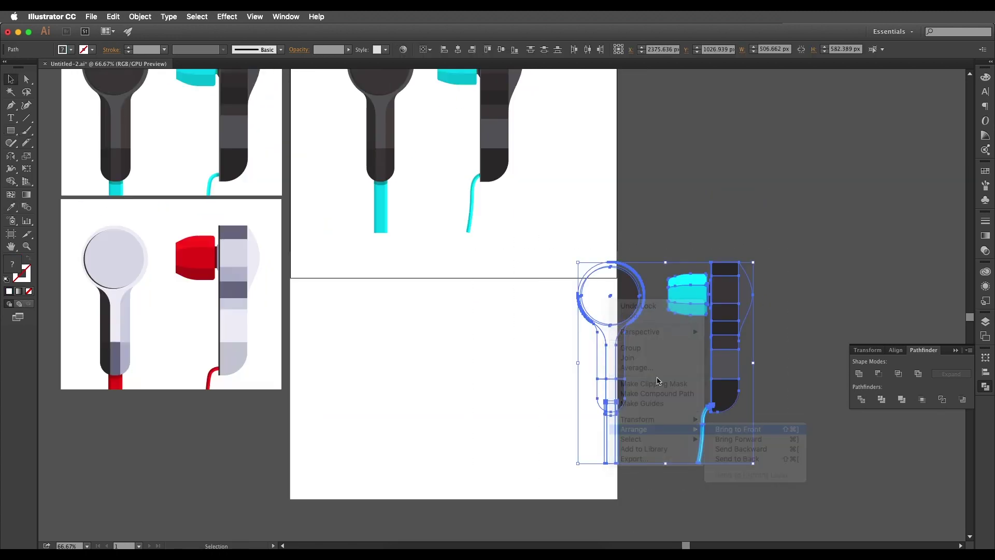
left_click_drag(612, 340, 393, 355)
left_click(545, 370)
left_click_drag(544, 370, 599, 317)
scroll(481, 320, "up", 2)
left_click_drag(464, 319, 629, 340)
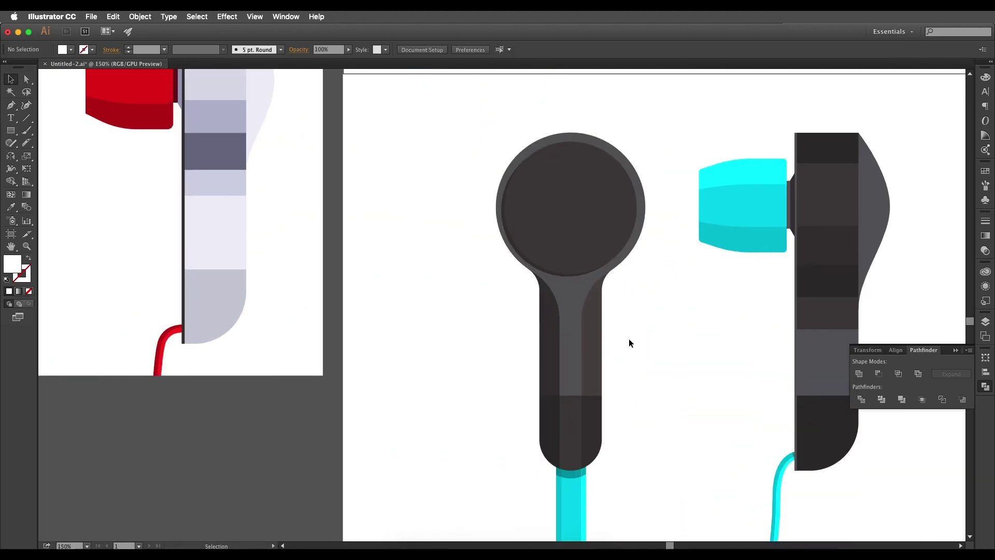
- Fill the top band of the copied side view's body with the matching reference colour, #707187
scroll(629, 343, "down", 2)
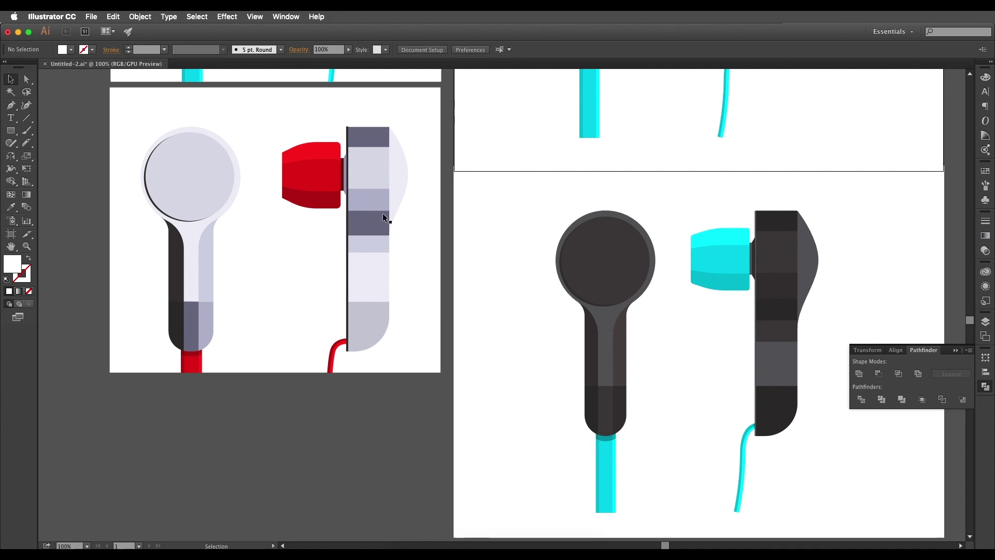
scroll(374, 228, "right", 5)
scroll(374, 228, "up", 2)
left_click(679, 256)
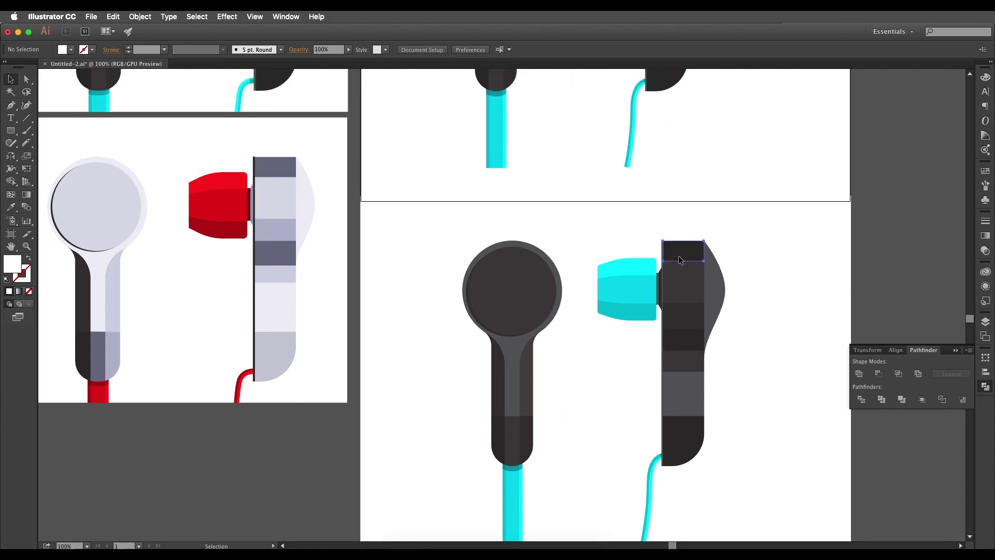
key("i")
left_click(685, 258)
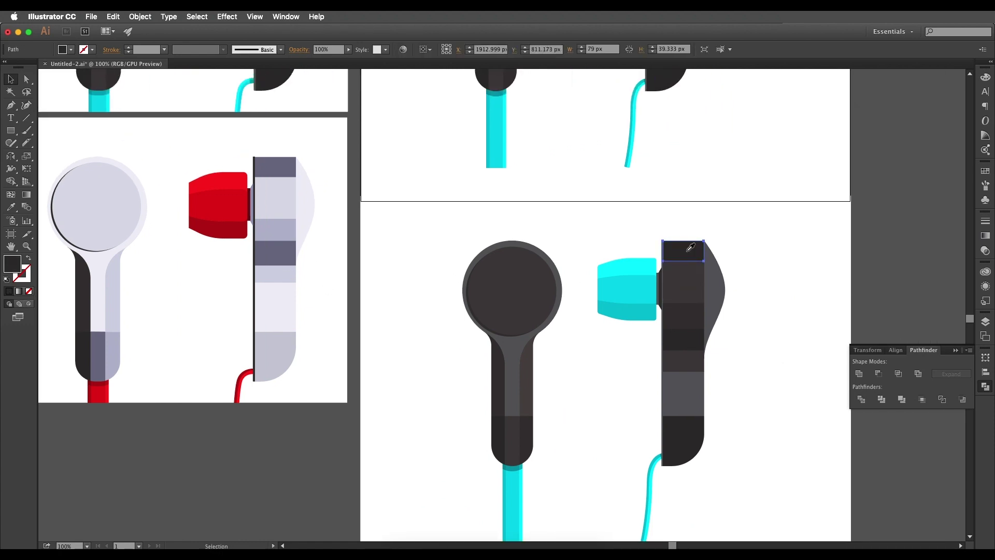
left_click(285, 166)
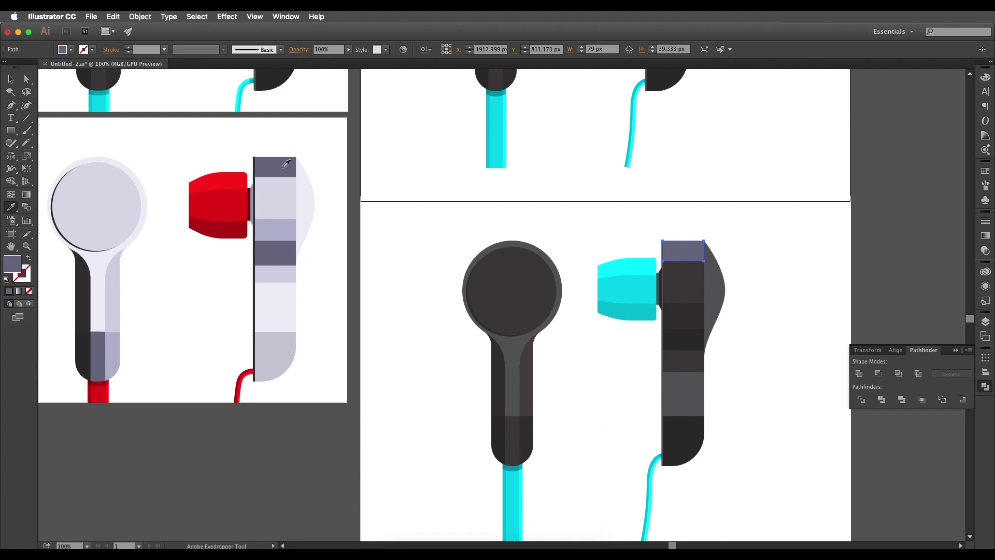
key("v")
double_click(10, 262)
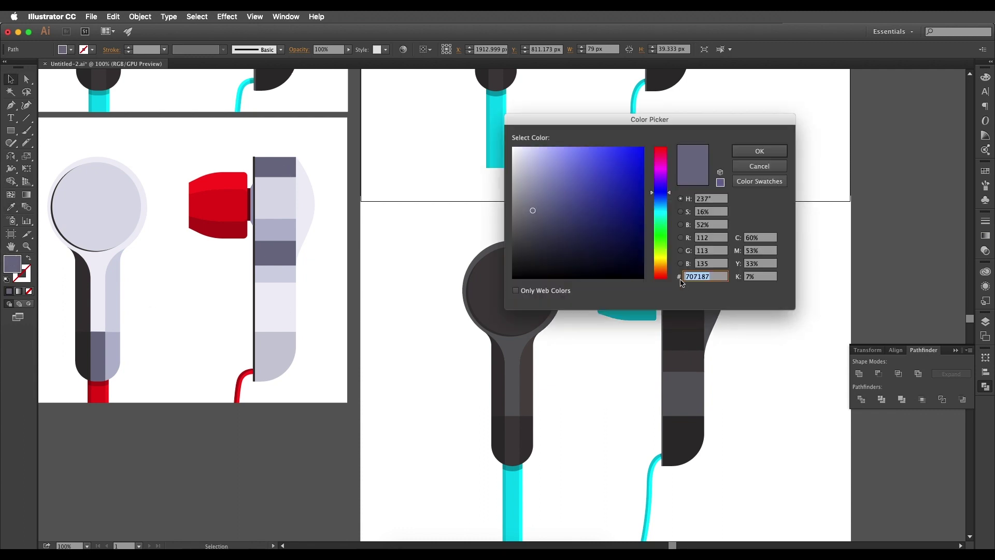
left_click(750, 151)
- Fill the second band of the copied side view's body with the reference's light lavender, #dadbe8
key("i")
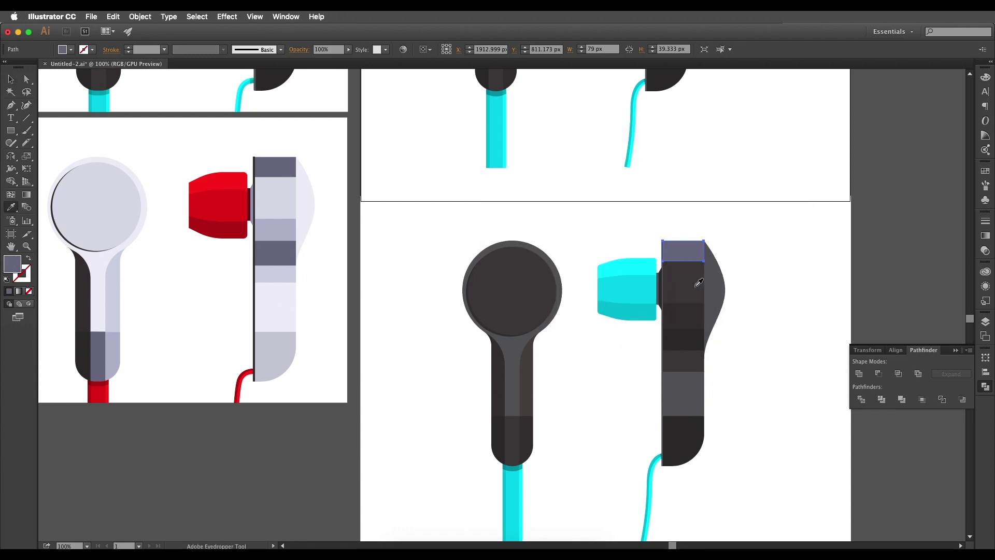
key("v")
left_click(698, 283)
key("i")
left_click(273, 194)
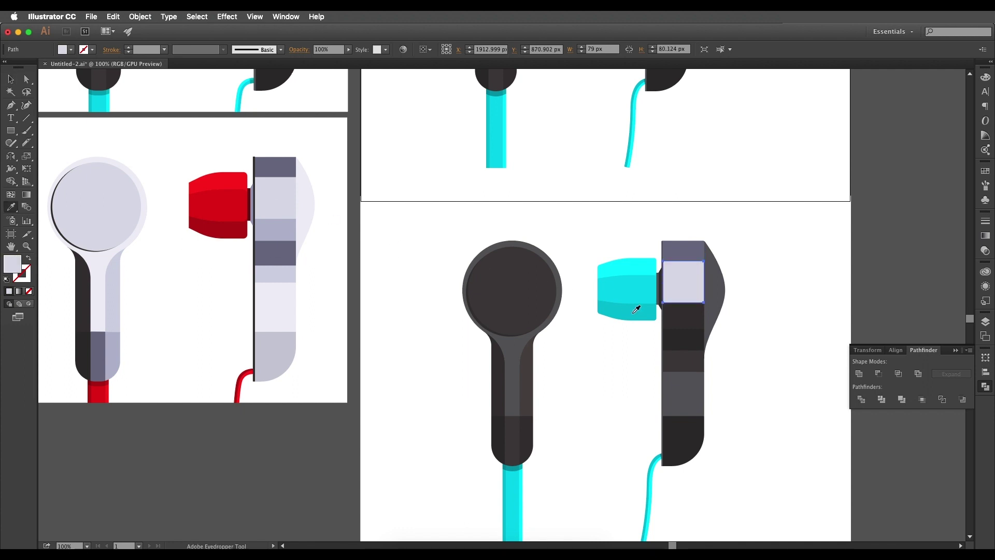
key("v")
double_click(11, 262)
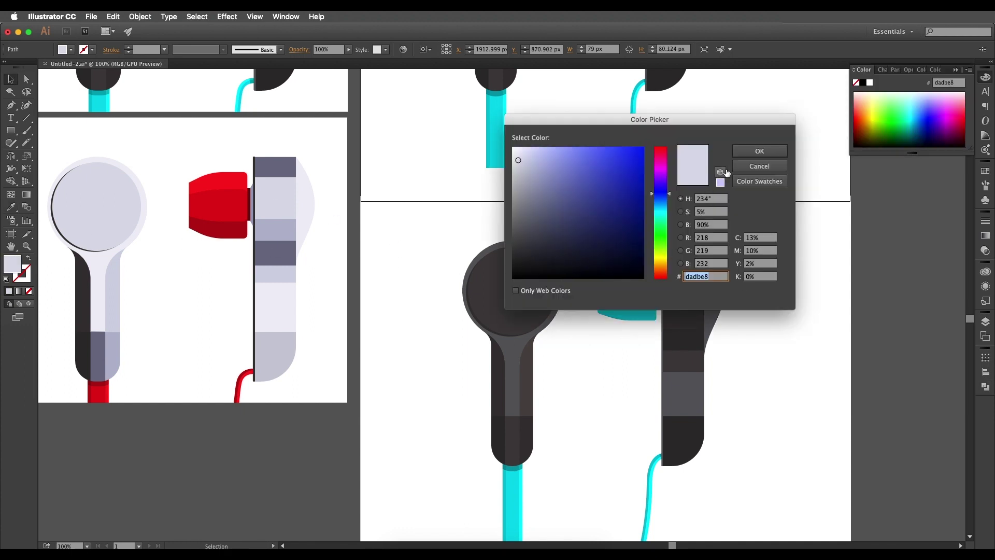
key("Return")
- Fill the third band of the copied side view's body with the reference's medium lavender, #b6b8ce
left_click(689, 316)
key("i")
left_click(280, 228)
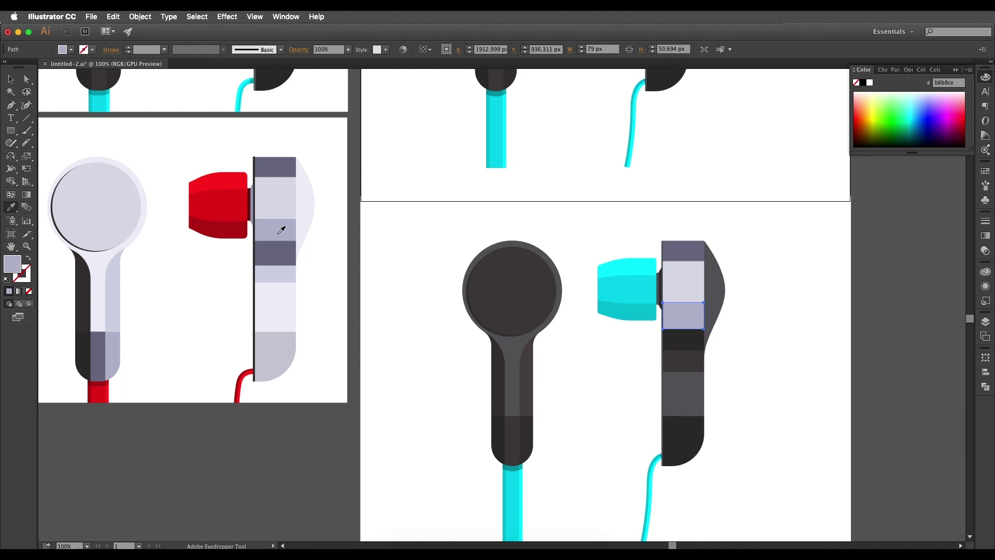
key("v")
double_click(11, 262)
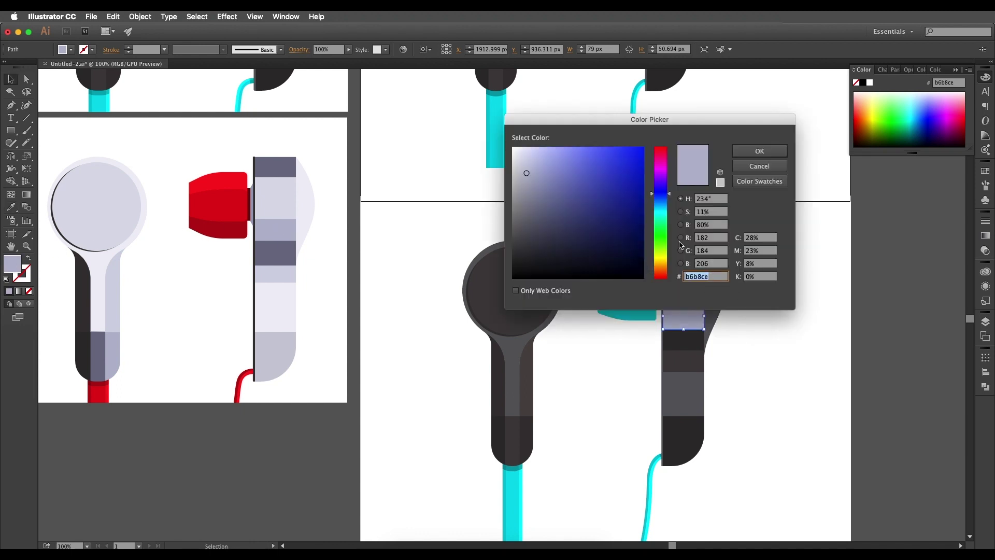
left_click(759, 151)
- Fill the fourth band of the copied side view's body with the reference's dark grey-purple, #707187
left_click(682, 343)
key("i")
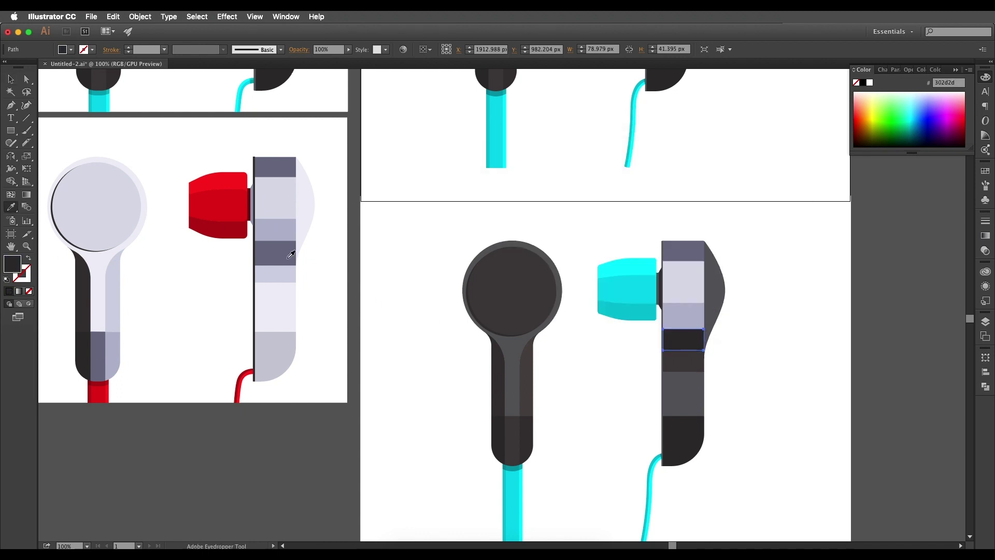
left_click(291, 254)
key("v")
double_click(10, 264)
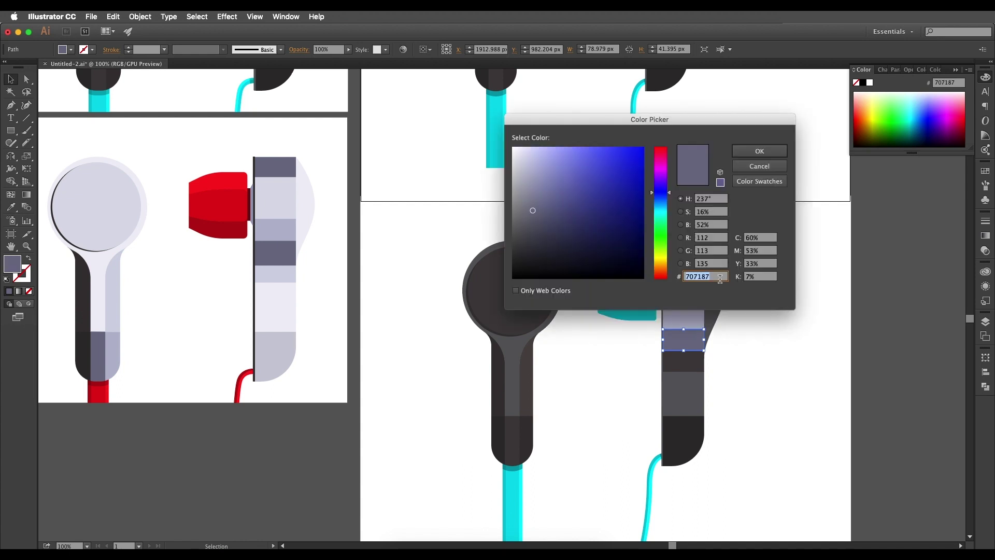
left_click(759, 151)
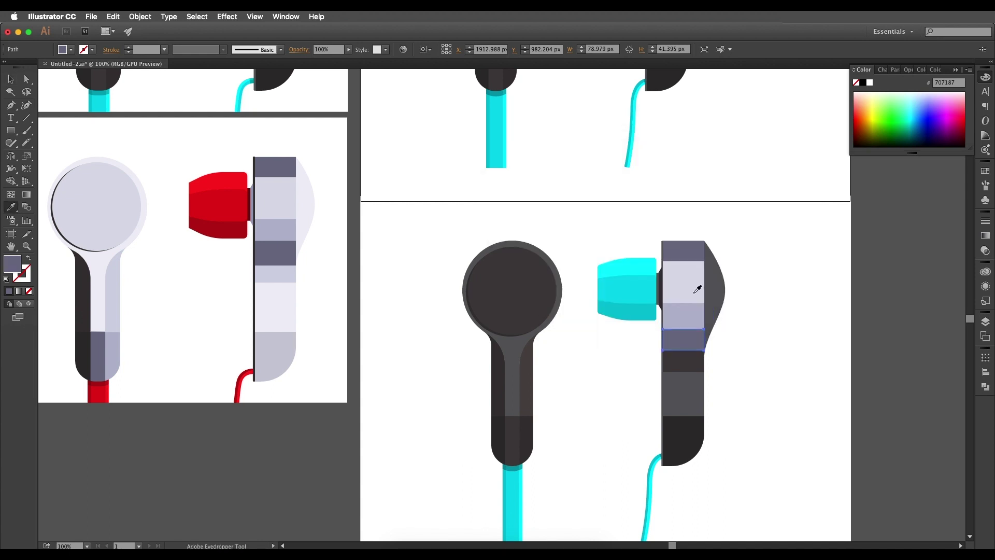
- Fill the fifth band of the copied side view's body with the reference's pale lavender, #d1d3e3
left_click(681, 366)
key("i")
left_click(276, 276)
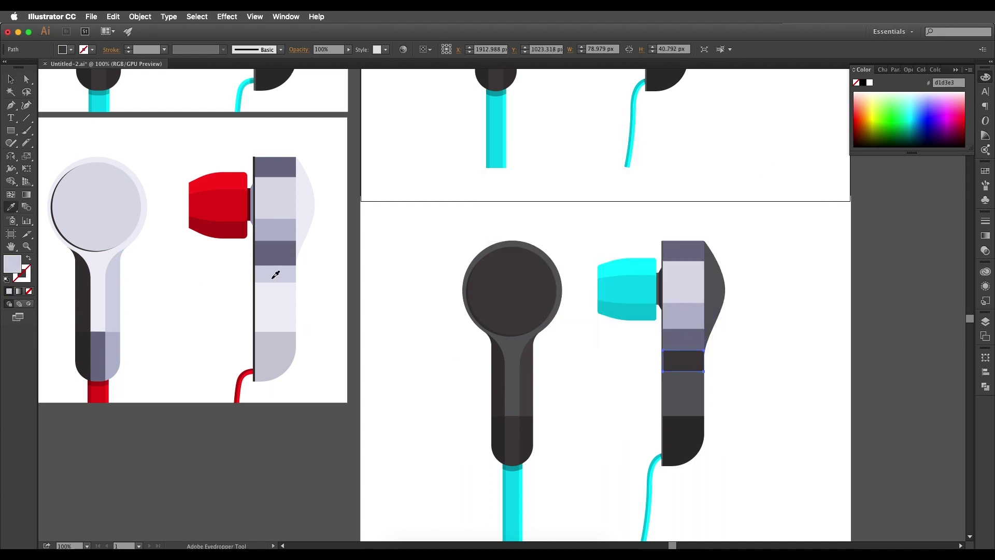
key("v")
double_click(11, 263)
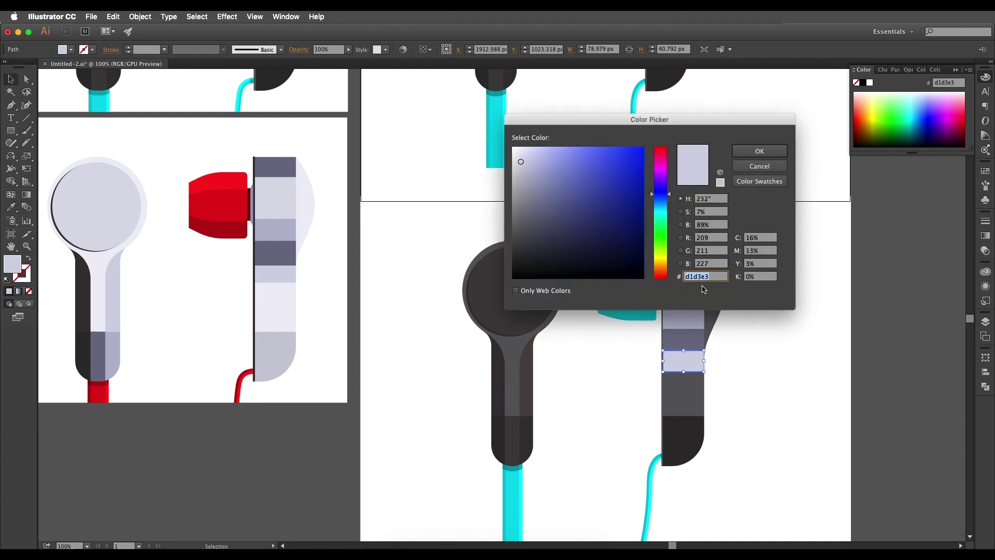
left_click(759, 151)
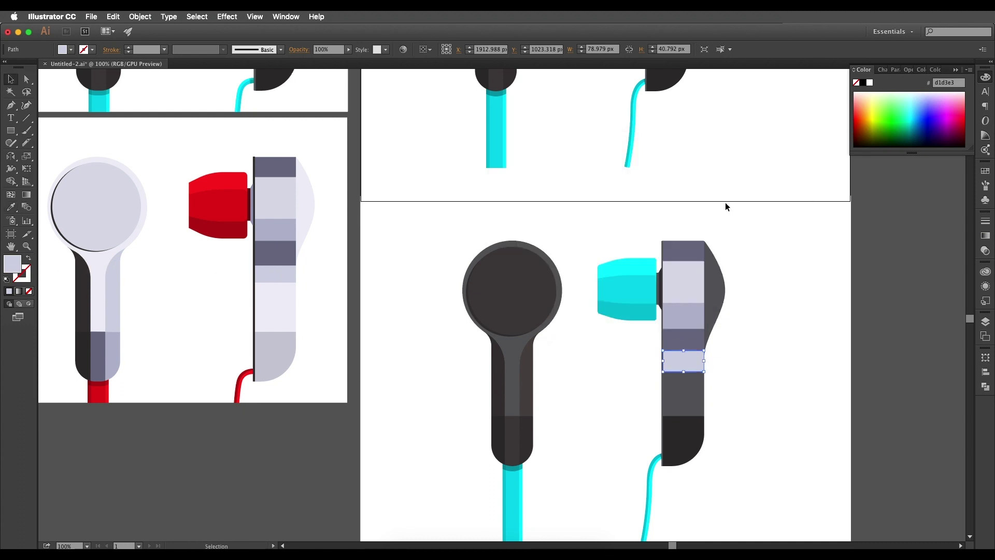
- Fill the sixth band of the copied side view's body with the reference's near-white lavender, #eeeef6
left_click(677, 377)
key("i")
left_click(295, 315)
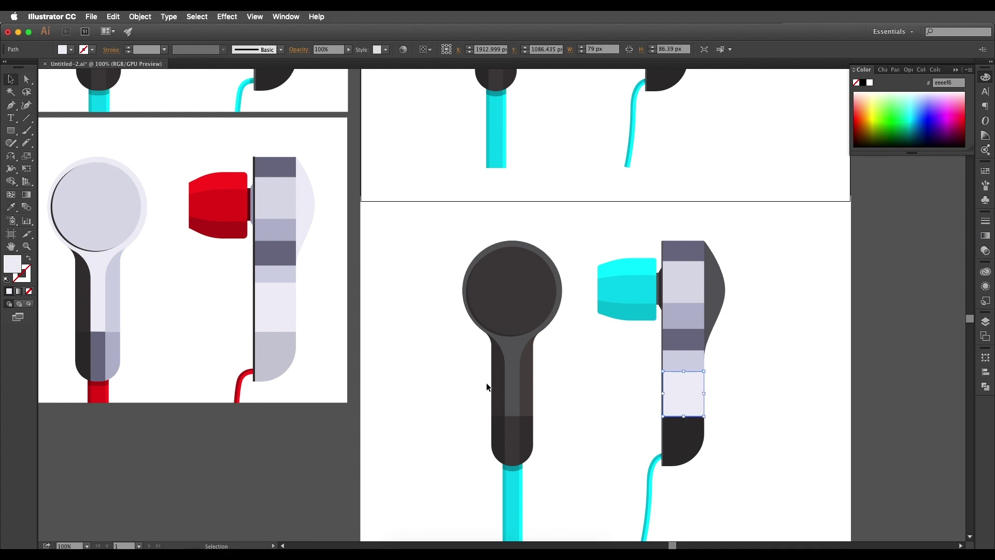
double_click(12, 263)
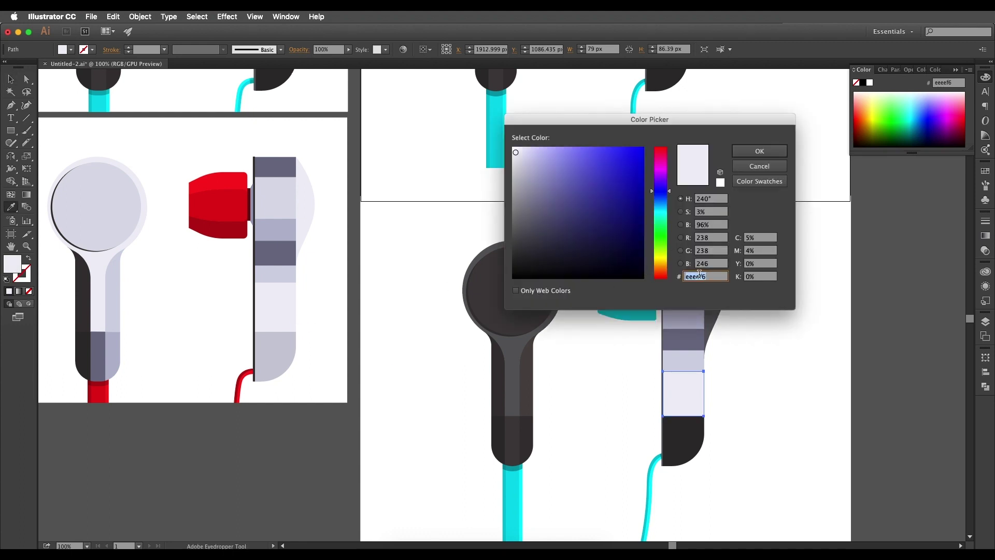
left_click(759, 151)
key("v")
- Fill the rounded bottom band of the copied side view's body with the reference's grey lavender, #c9cbd8
left_click(689, 444)
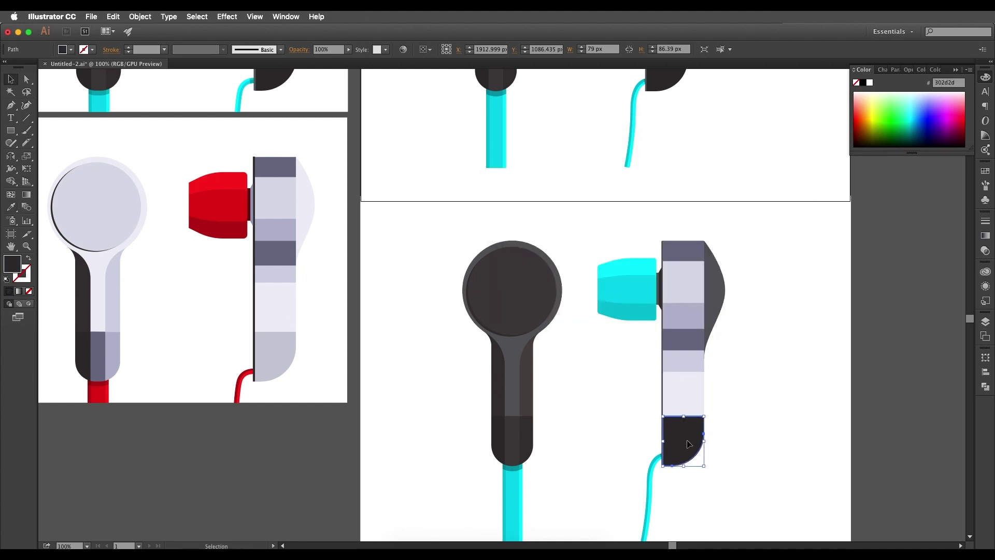
key("i")
left_click(273, 359)
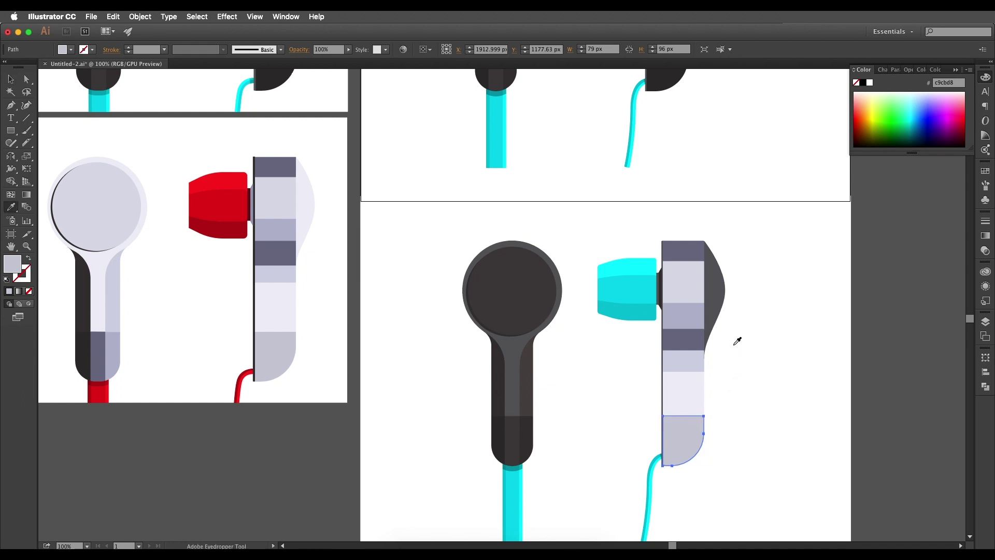
key("v")
- Fill the curved bulge behind the copied side view's body with the sixth band's near-white lavender, #eeeef6
left_click(720, 305)
key("i")
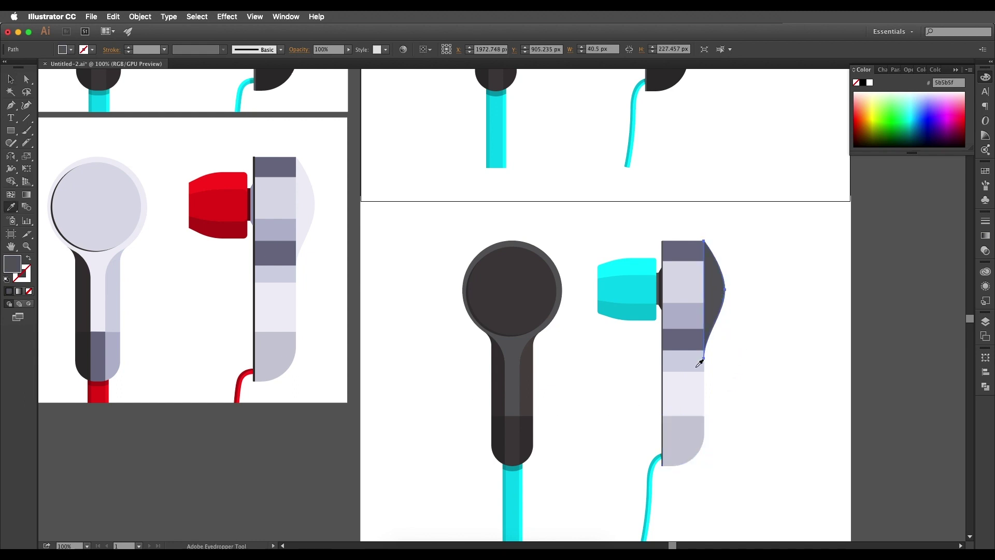
left_click(689, 381)
key("v")
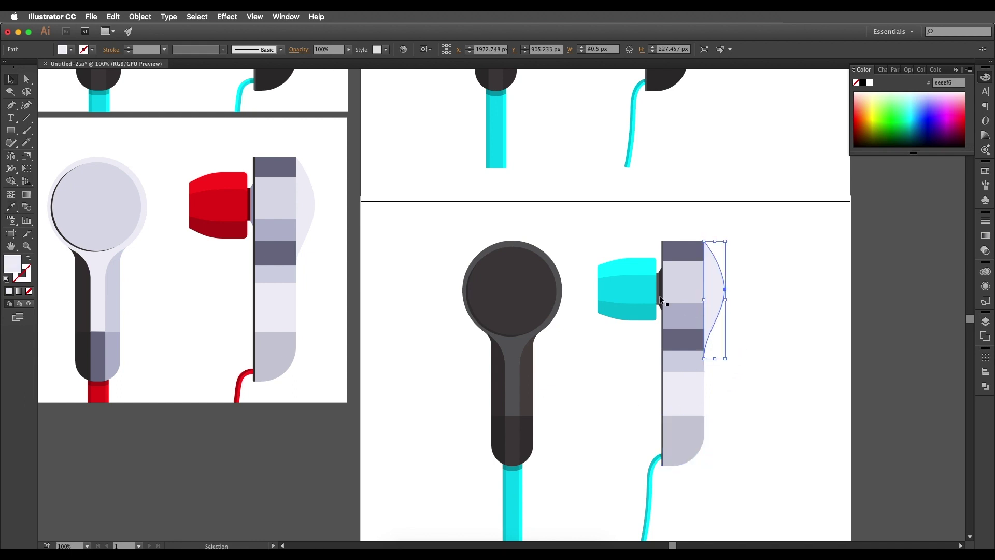
- Fill the small connector piece between the ear tip and the side view's body with the third band's medium lavender, #b6b8ce
left_click(661, 300)
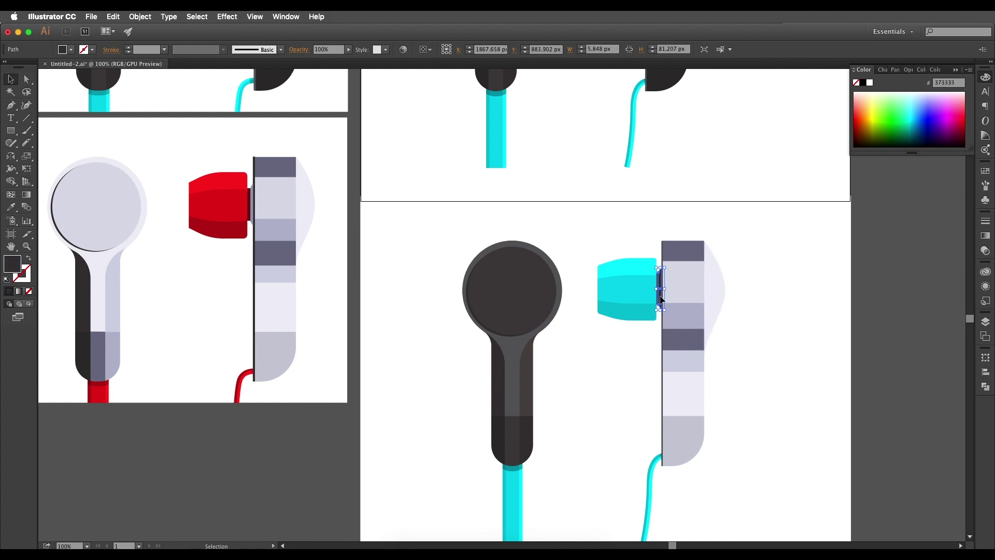
key("i")
left_click(691, 317)
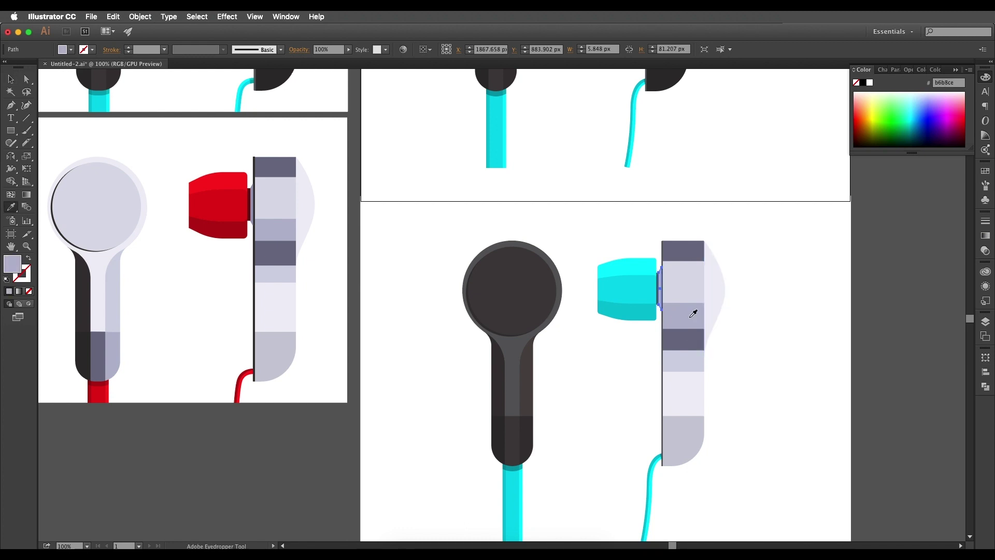
key("v")
- Fill the right strip of the copied front view's upper stem with the fifth band's pale lavender, #d1d3e3
left_click(528, 392)
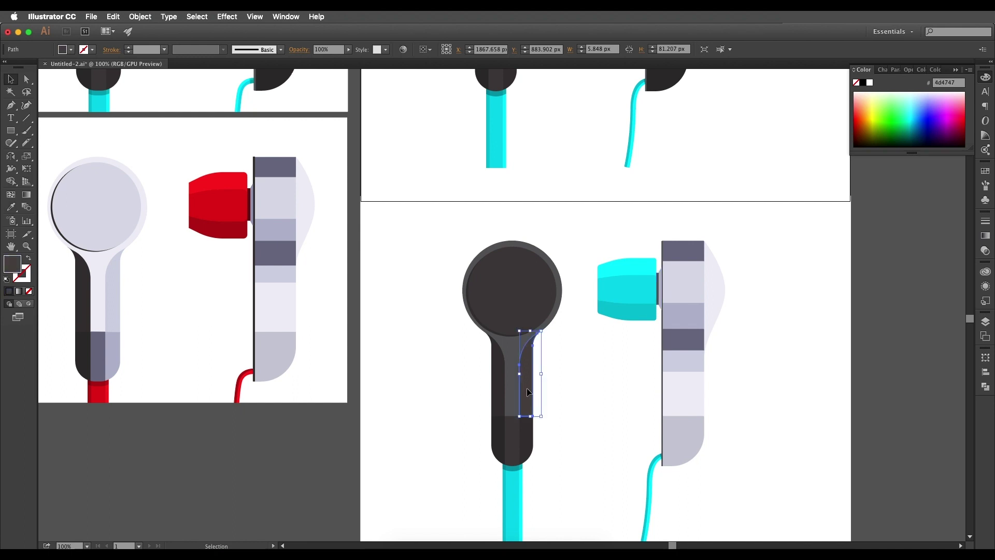
key("i")
left_click(684, 352)
left_click(689, 327)
left_click(688, 352)
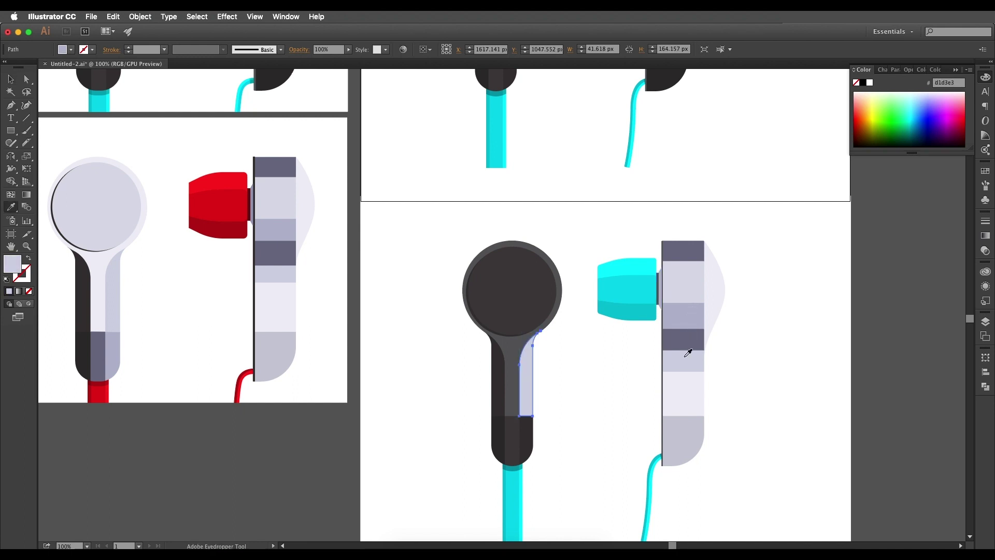
key("v")
- Fill the right segment of the front view's lower stem with the third band's medium lavender, #b6b8ce
left_click(526, 439)
key("i")
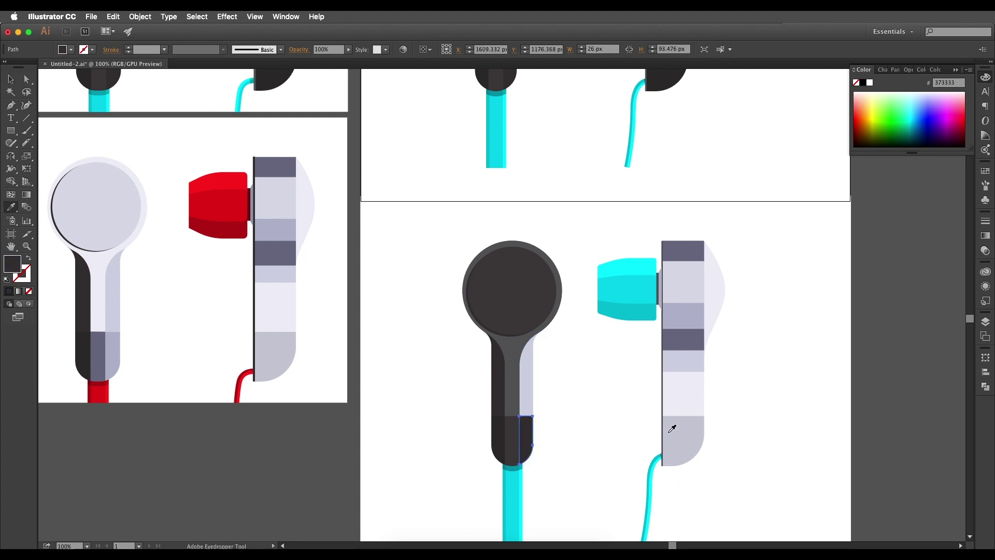
left_click(683, 363)
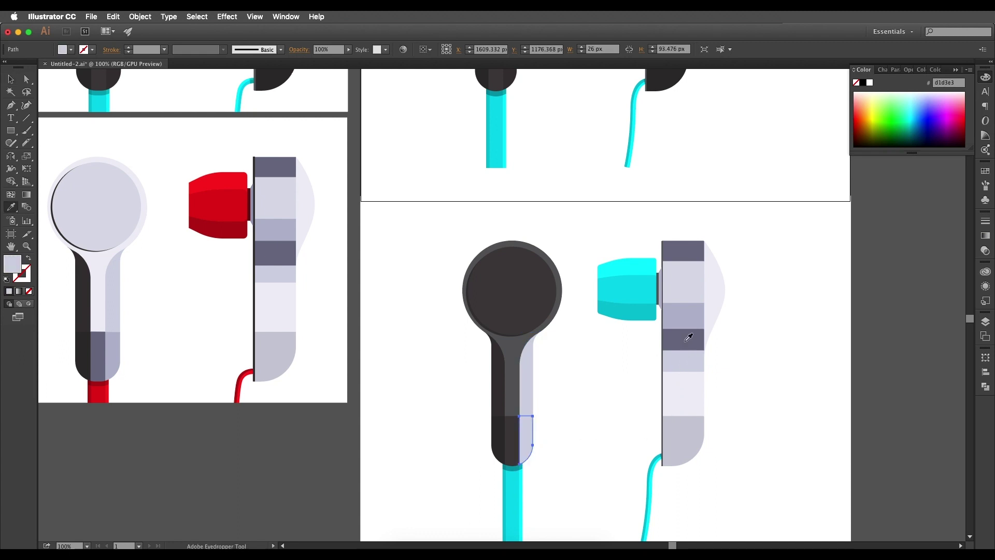
left_click(688, 315)
key("v")
- Fill the front view's outer housing and central stem with #eeeef6, and the lower stem's centre segment with #707187
left_click(507, 377)
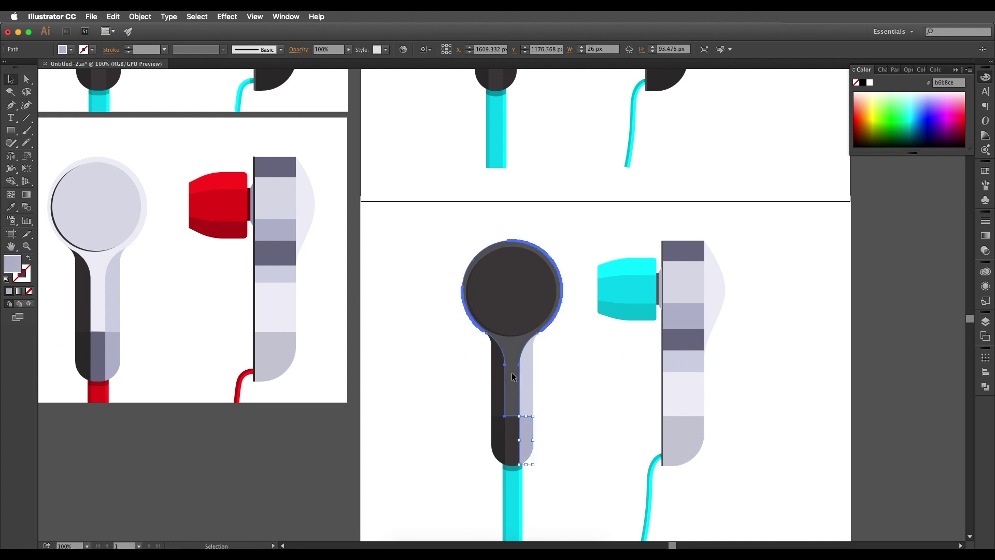
key("i")
left_click(705, 404)
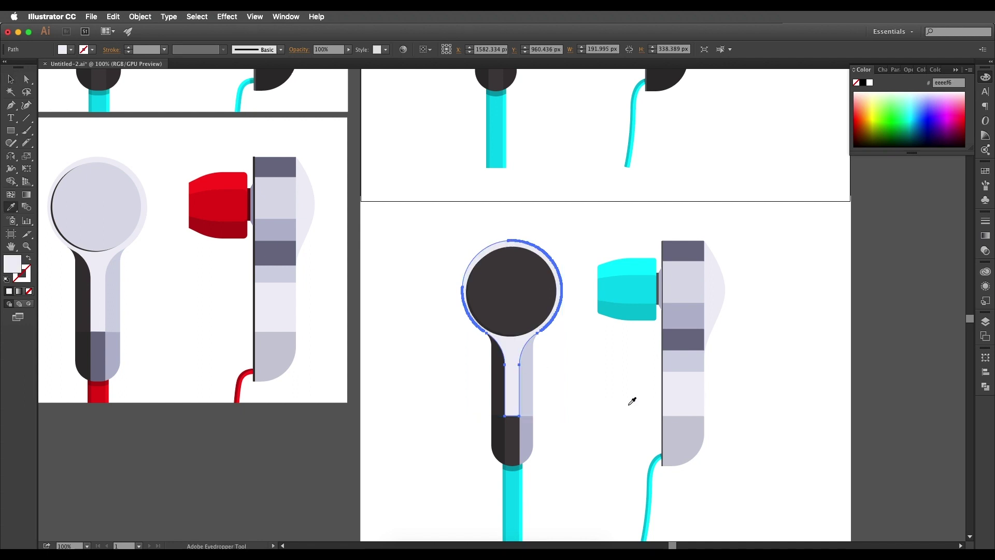
left_click(512, 441, "super")
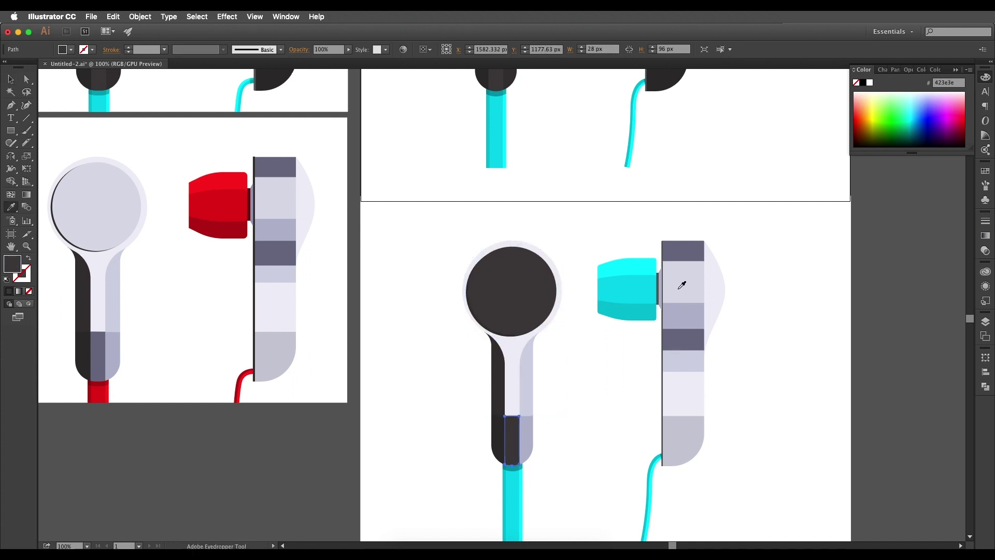
left_click(685, 249)
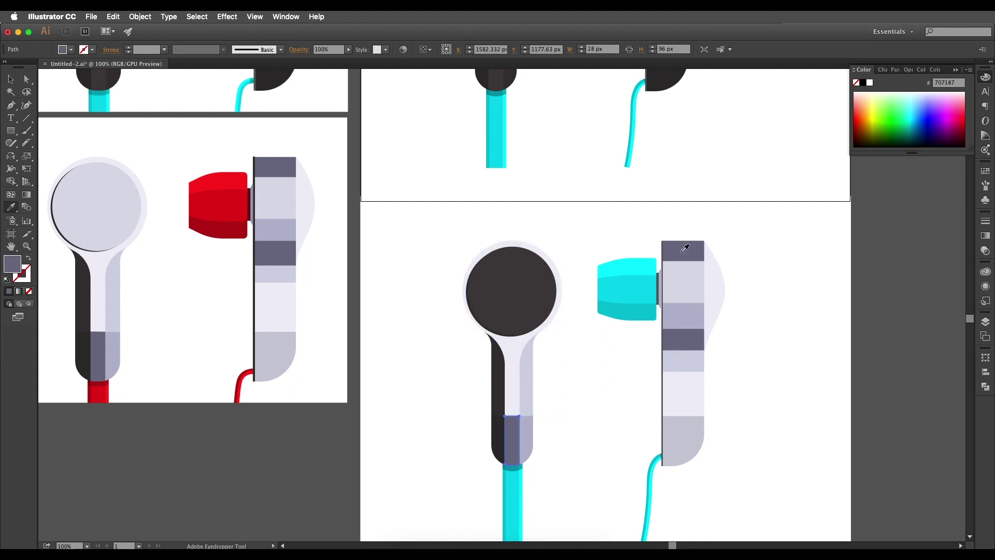
- Fill the large inner circle of the front view's head with the fifth band's pale lavender, #d1d3e3
left_click(522, 310, "super")
left_click(691, 313)
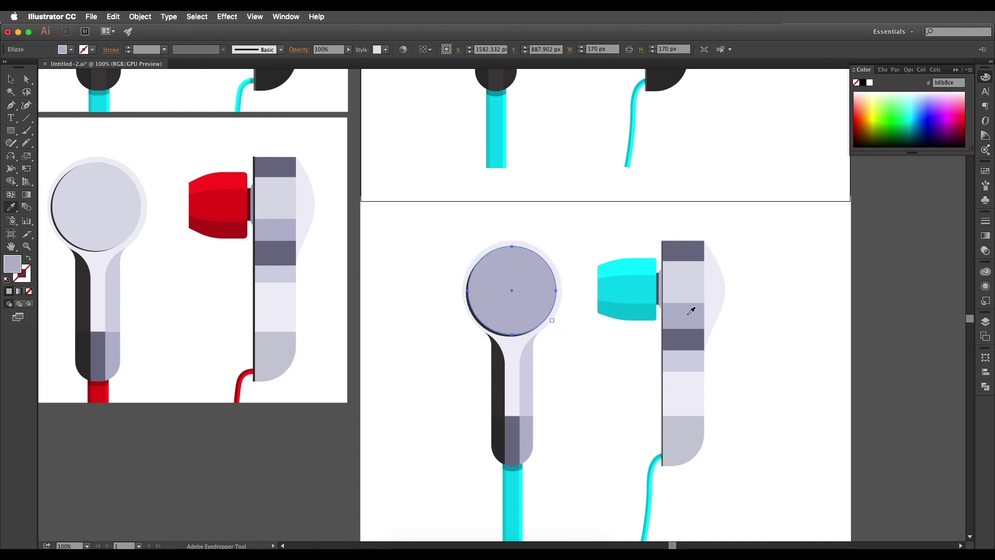
left_click(689, 360)
key("v")
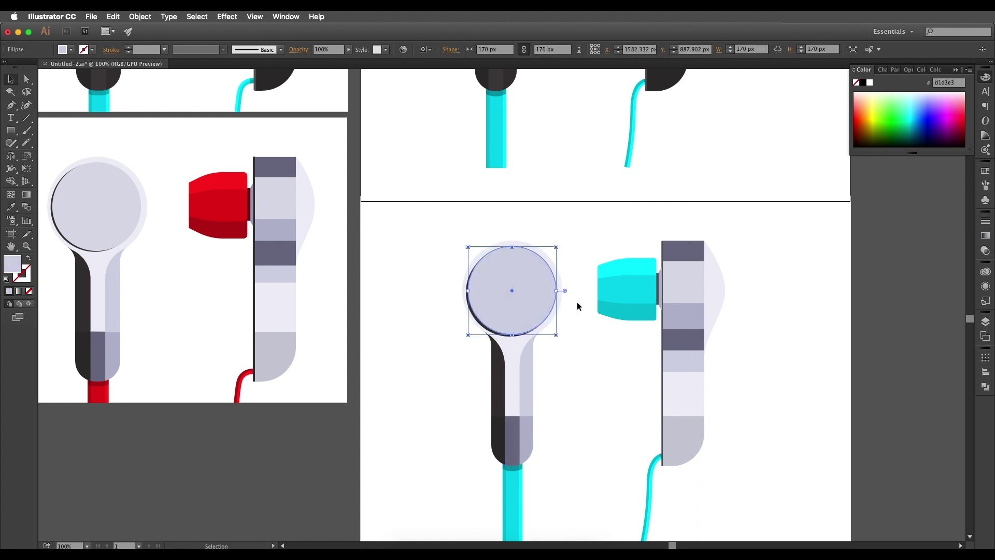
left_click(498, 395)
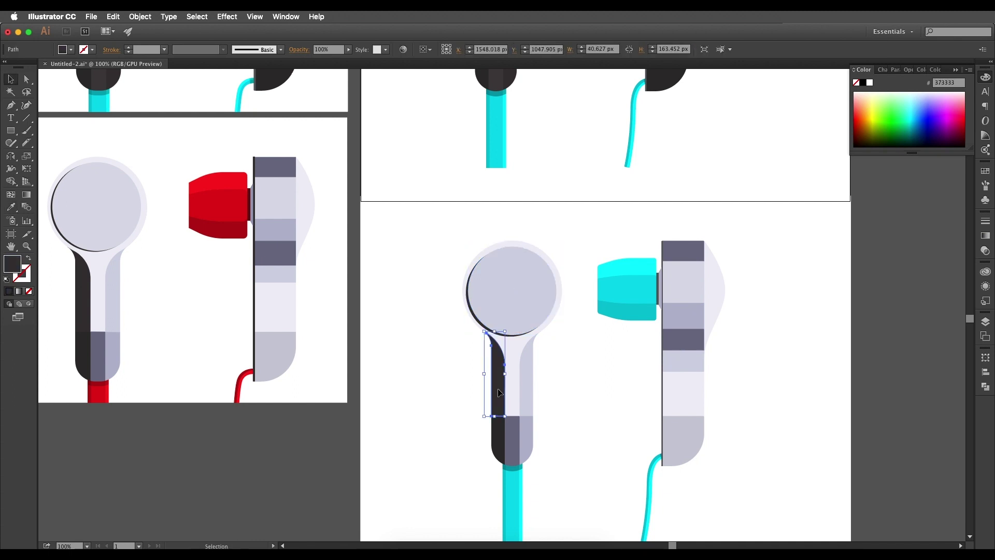
key("i")
key("v")
key("i")
key("v")
left_click(581, 403)
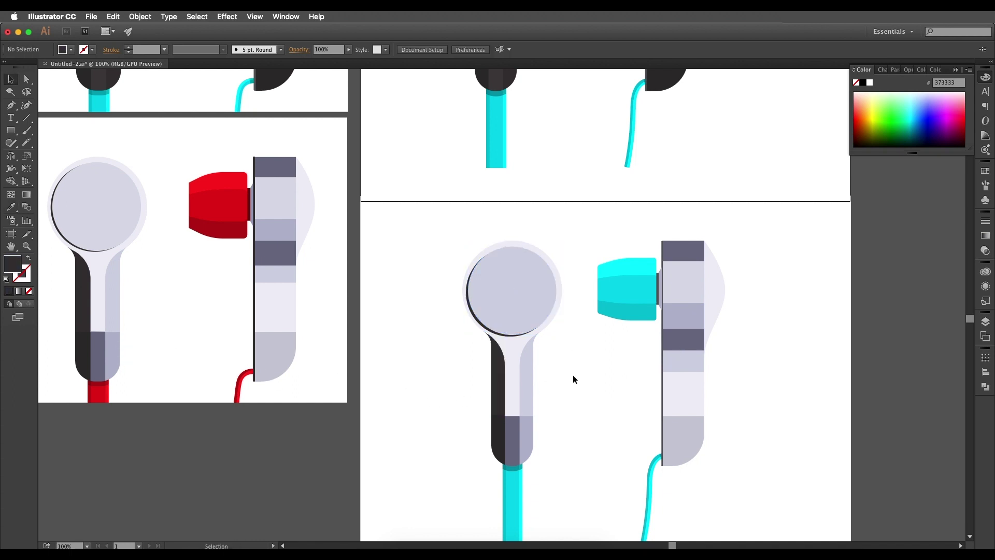
- Fill the top facet of the copied side view's ear tip with the reference's bright red, #ff2120
scroll(546, 422, "down", 3)
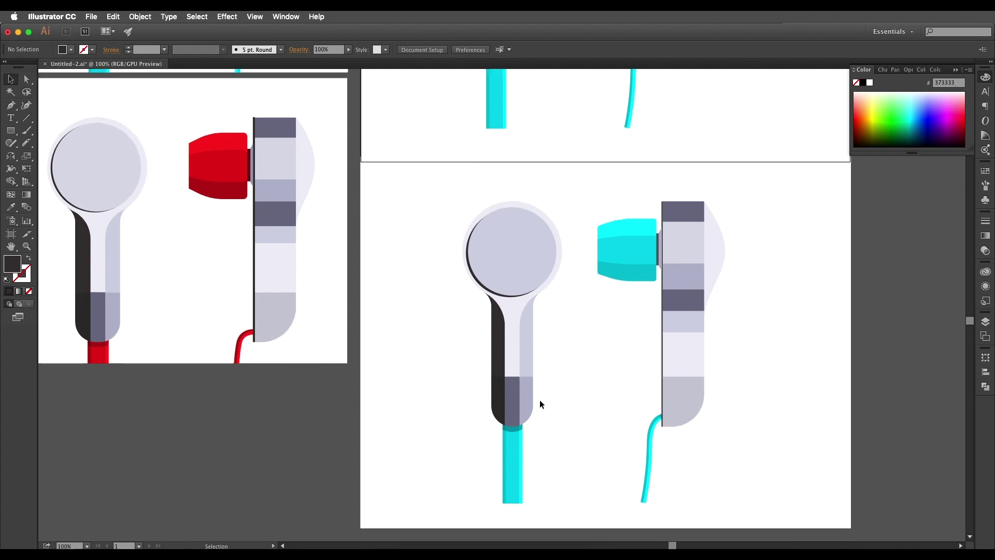
left_click(630, 231)
key("i")
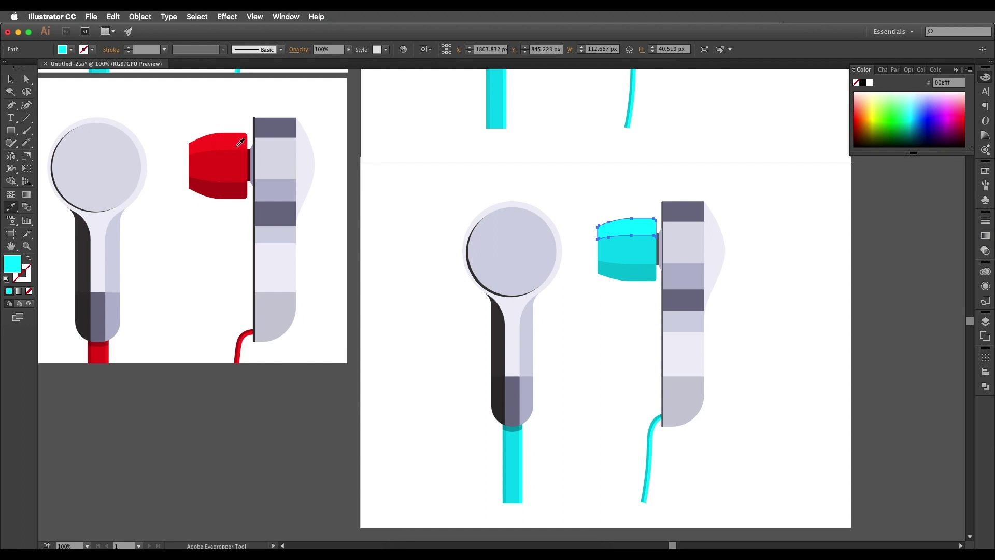
left_click(239, 144)
double_click(13, 268)
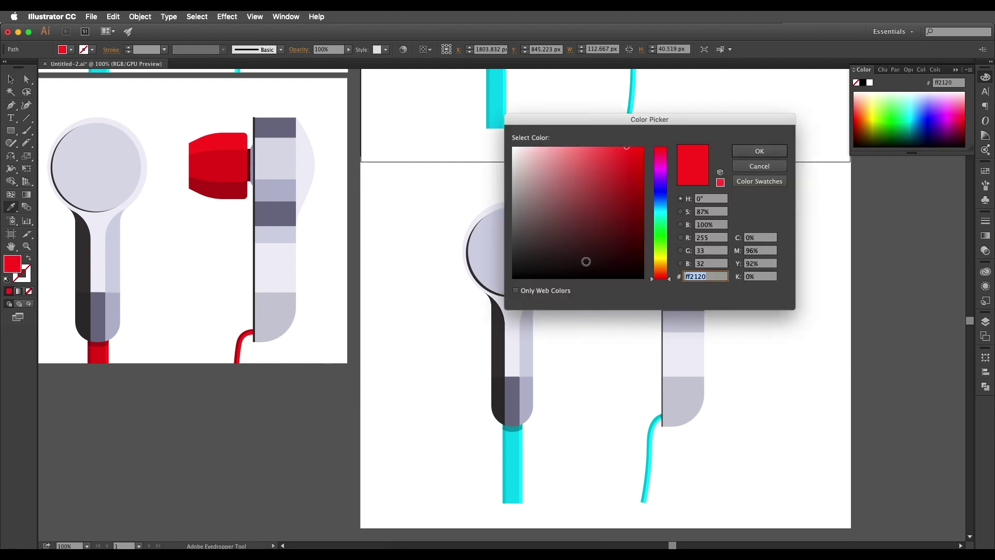
left_click(759, 151)
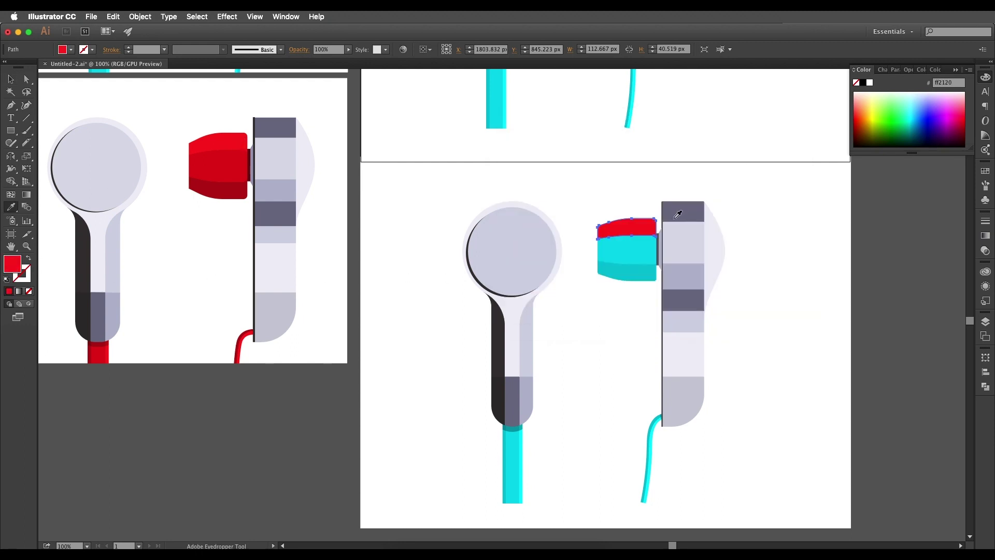
key("v")
- Fill the middle facet of the copied ear tip with the reference's medium red, #e51717
left_click(643, 249)
key("i")
left_click(233, 167)
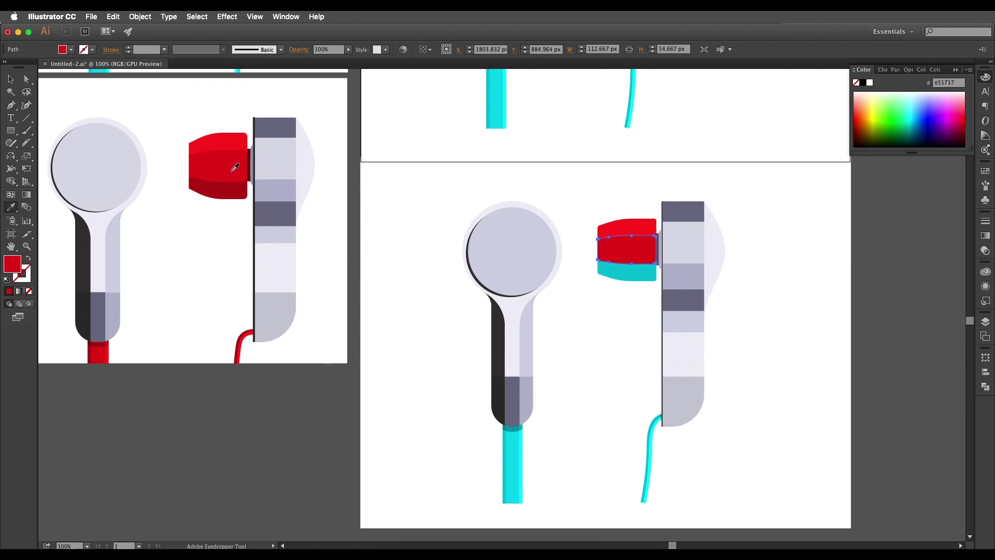
key("v")
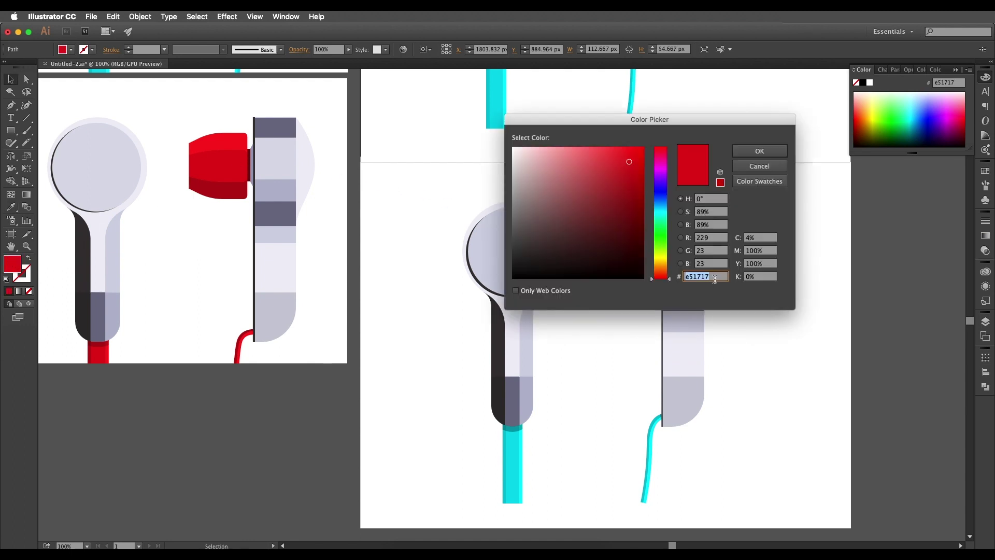
left_click(759, 151)
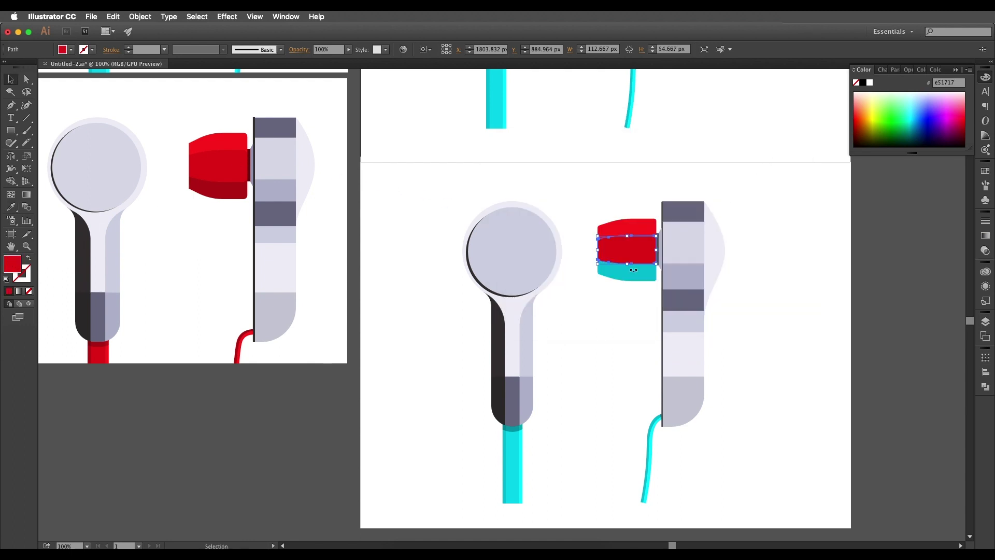
- Fill the bottom facet of the copied ear tip with the reference's dark red, #b91414
left_click(633, 270)
key("i")
left_click(233, 191)
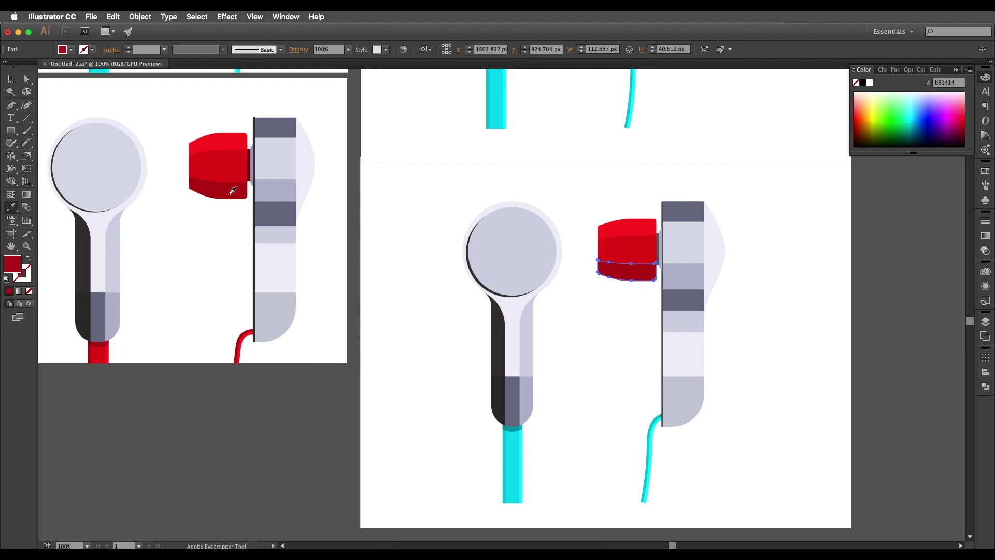
double_click(7, 267)
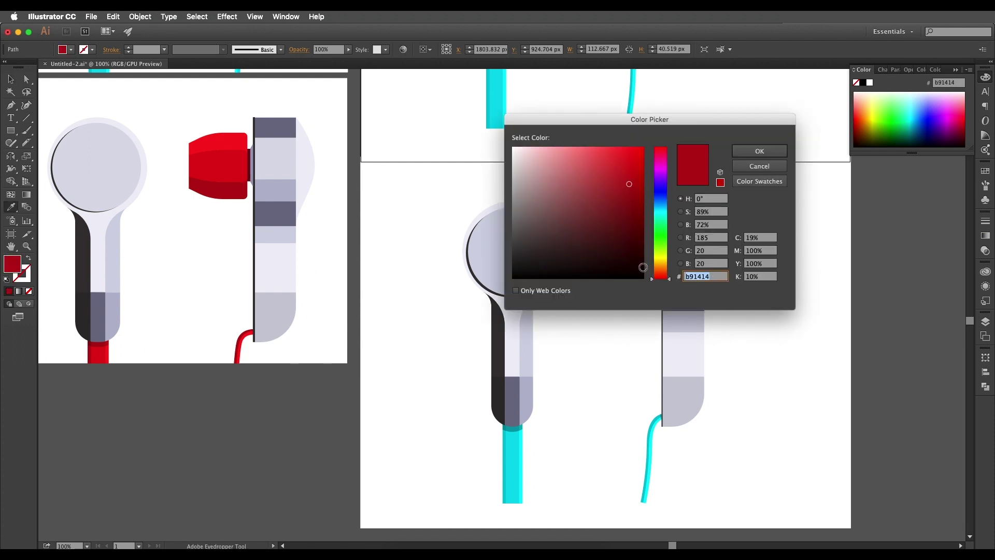
left_click(759, 151)
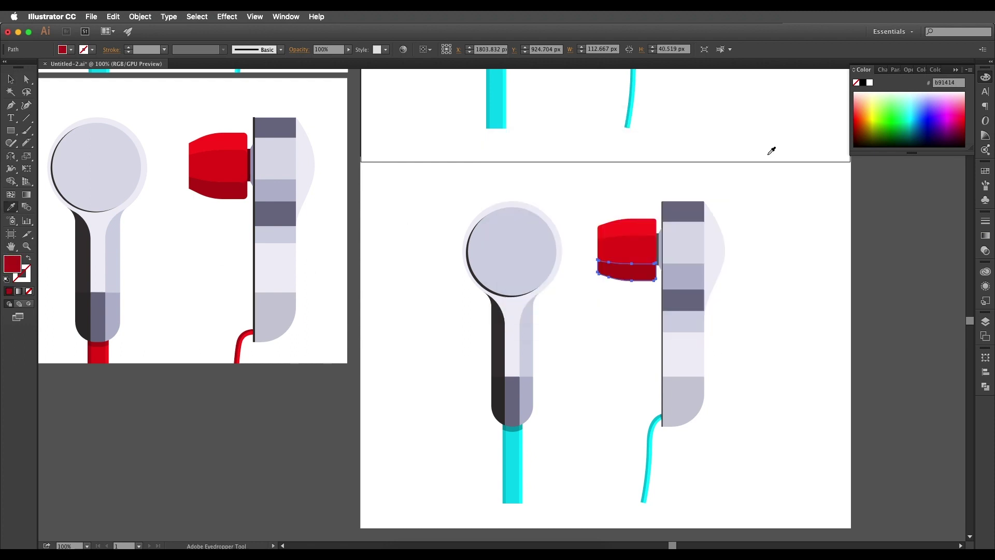
key("v")
- Fill the bright strip of the side view's curved cable with the ear tip's top-facet red, #ff2120
left_click(650, 450)
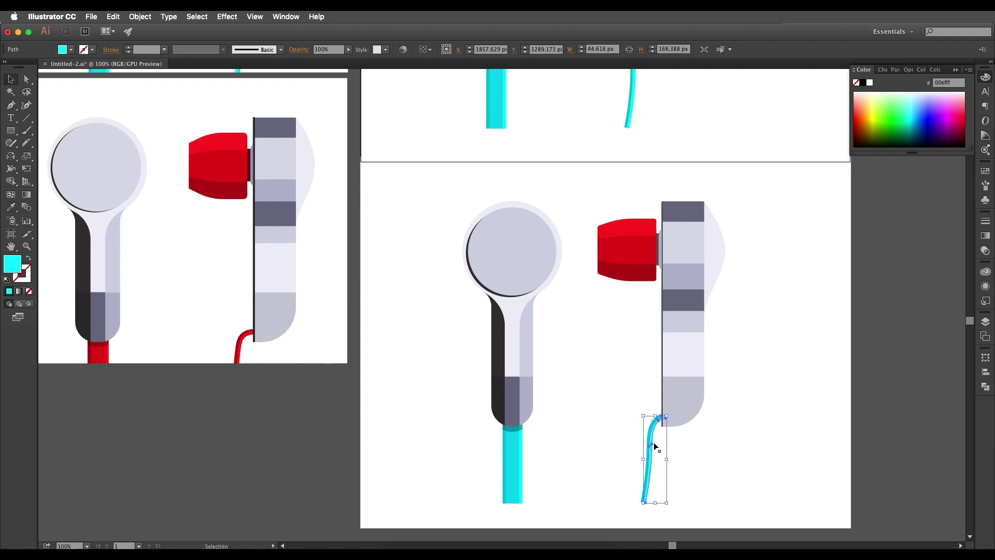
key("i")
left_click(645, 227)
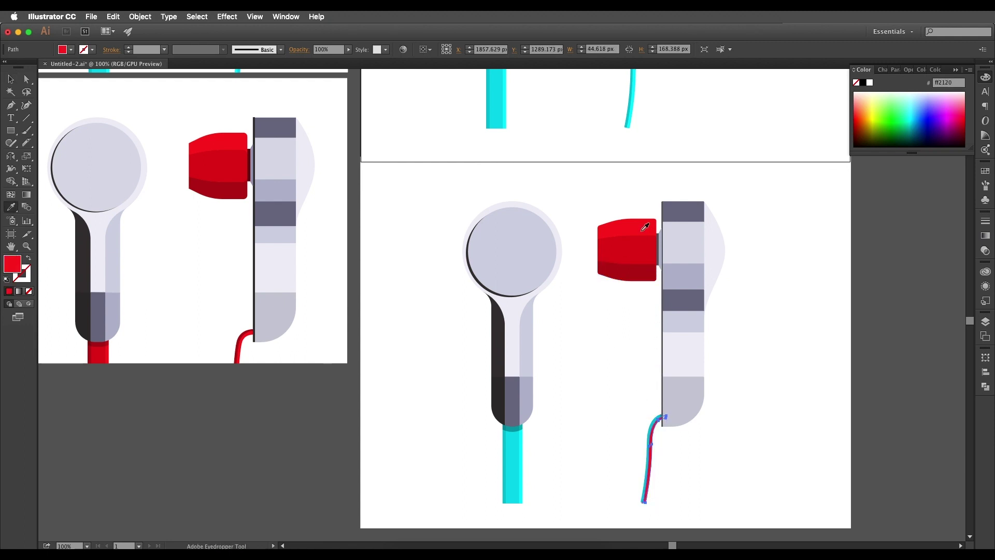
key("v")
- Fill the darker strip of the side view's curved cable with the ear tip's bottom-facet dark red
key("i")
left_click(650, 428)
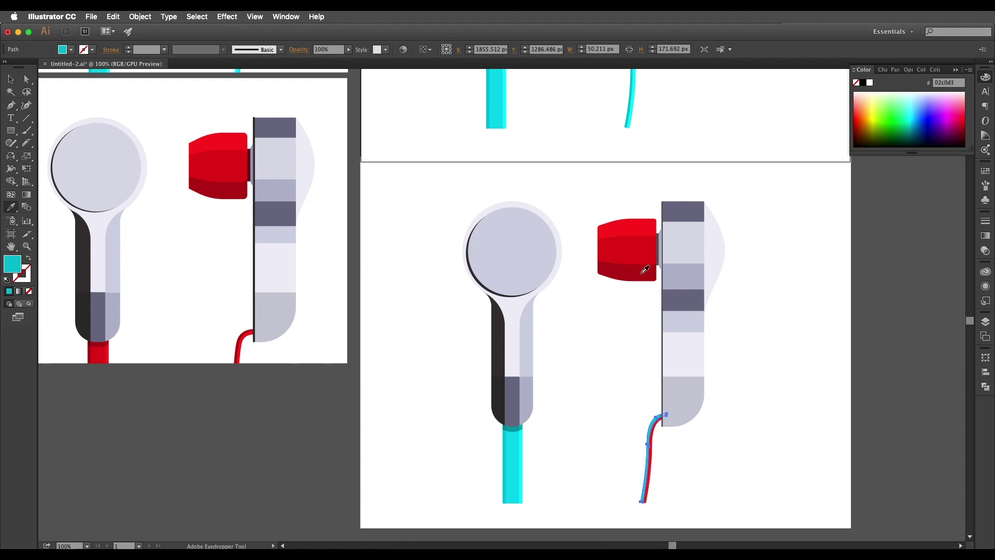
left_click(646, 269)
key("v")
- Fill the right highlight strip of the front view's straight cable with bright red, #ff2120
left_click(521, 449)
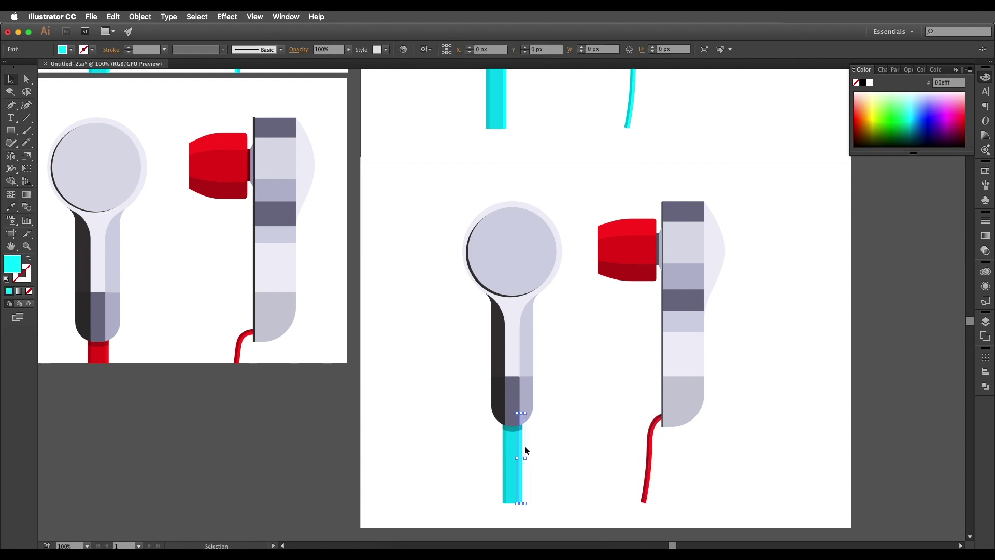
key("i")
left_click(625, 267)
key("v")
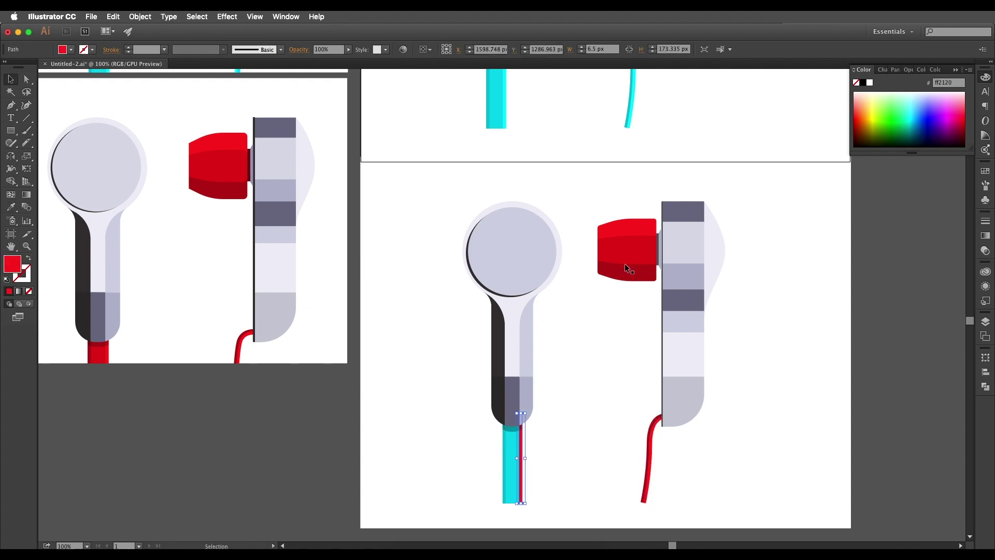
- Fill the wide middle strip of the front view's straight cable with the copied ear tip's middle-facet red
left_click(508, 440)
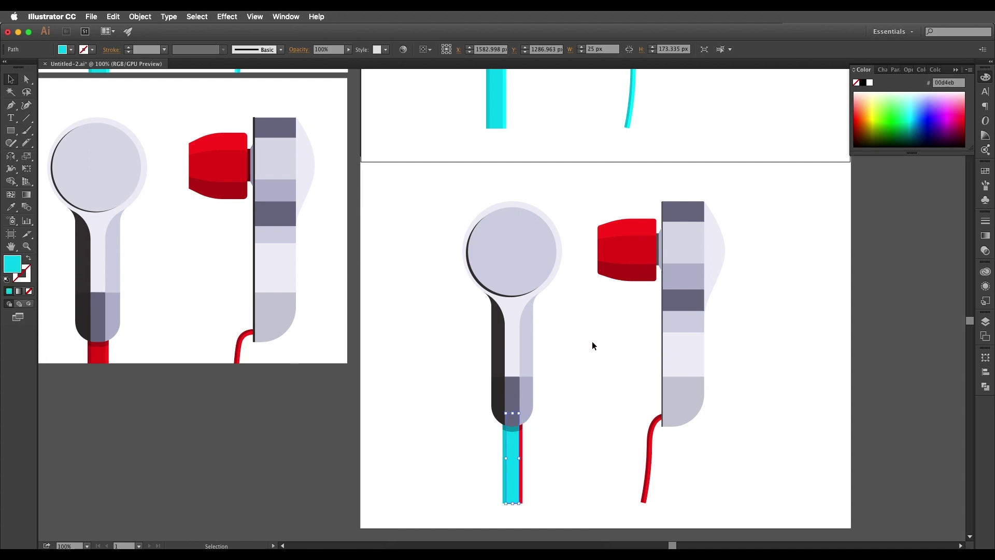
key("i")
left_click(640, 246)
key("v")
- Fill the left edge strip of the front view's straight cable with the ear tip's bottom-facet dark red, #b91414
left_click(504, 478)
key("i")
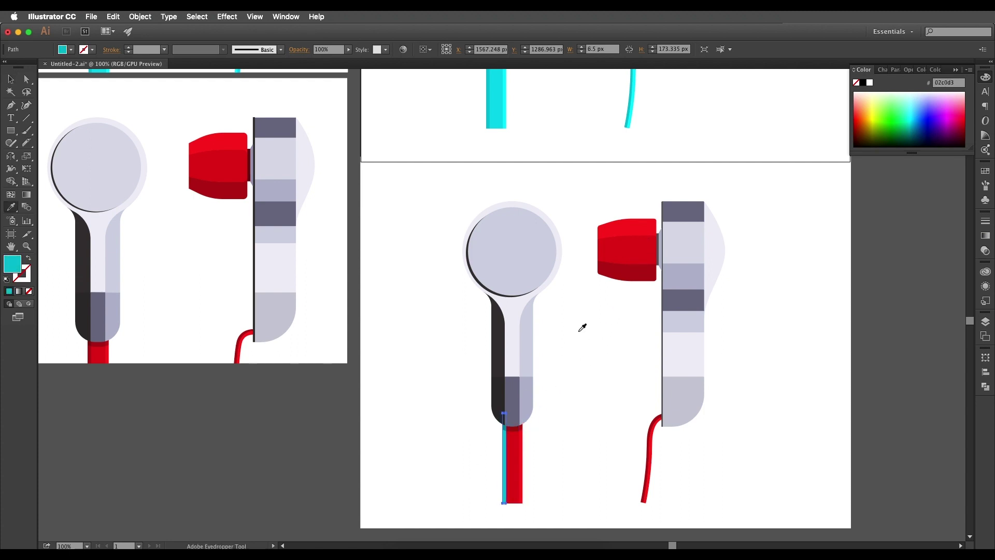
left_click(622, 279)
key("v")
left_click(611, 352)
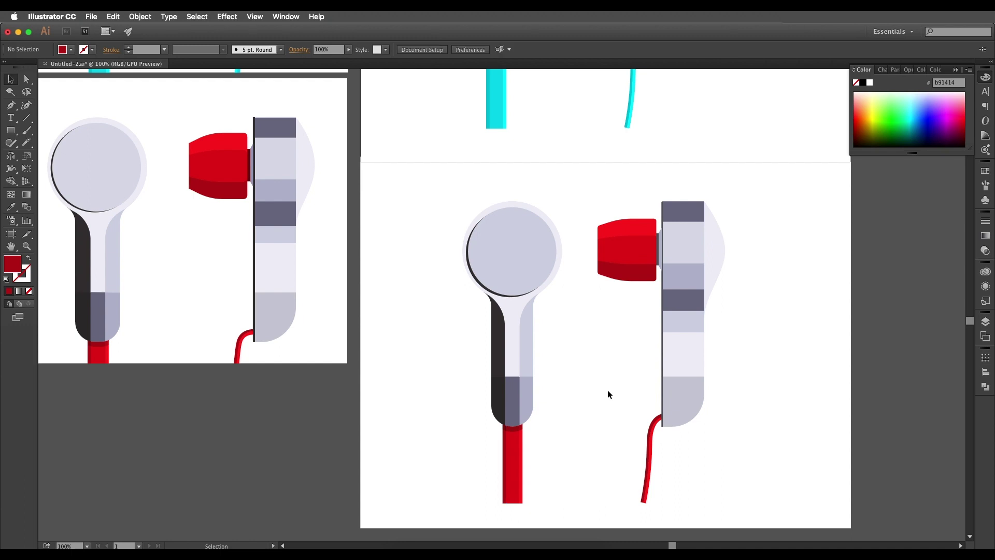
- Fill the narrow connector beside the side view's ear tip with the reference connector's dark maroon, #6f0f14, and deselect it
scroll(607, 390, "left", 2)
scroll(644, 338, "down", 1)
scroll(648, 337, "down", 1)
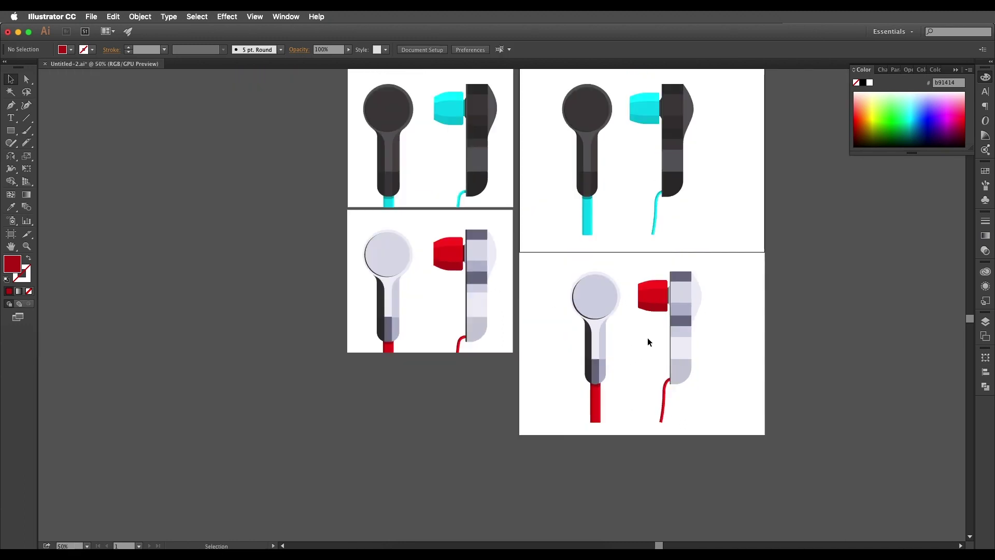
scroll(689, 290, "up", 3)
left_click(625, 304)
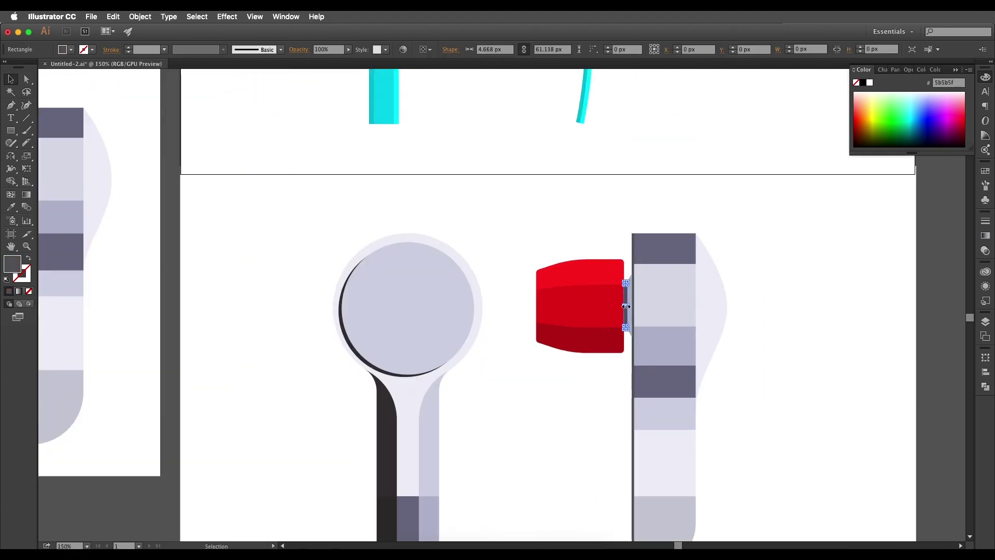
scroll(731, 322, "left", 5)
key("i")
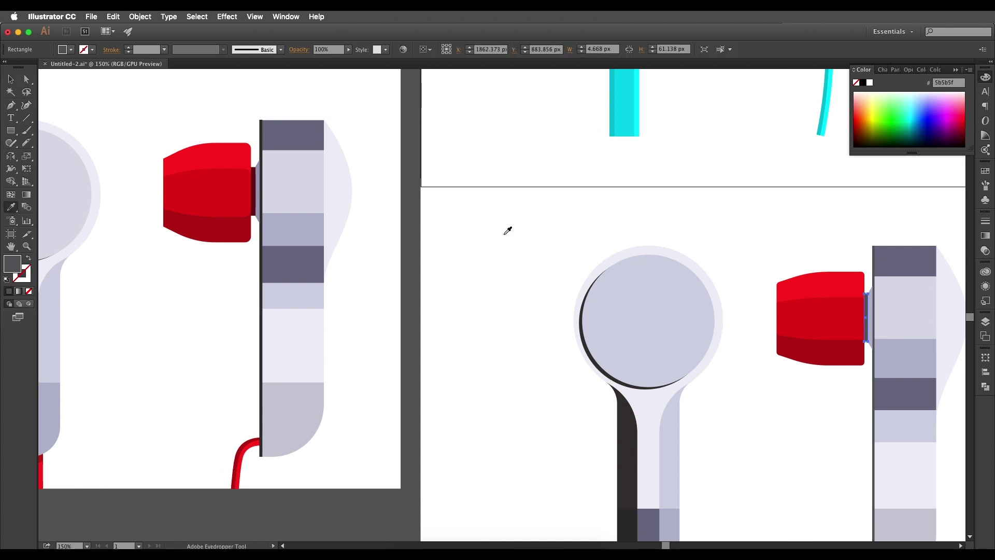
left_click(251, 193)
scroll(284, 204, "down", 1)
scroll(555, 282, "right", 3)
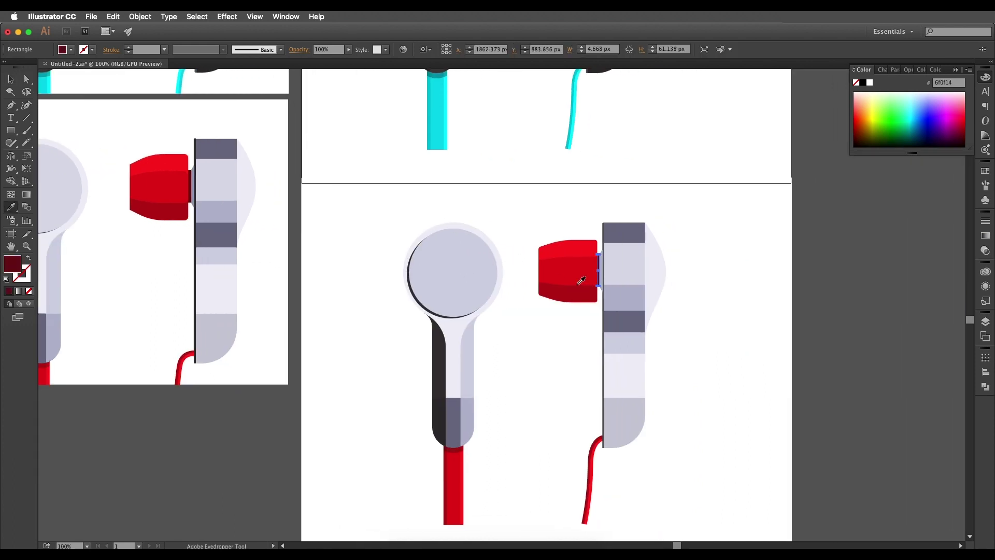
key("v")
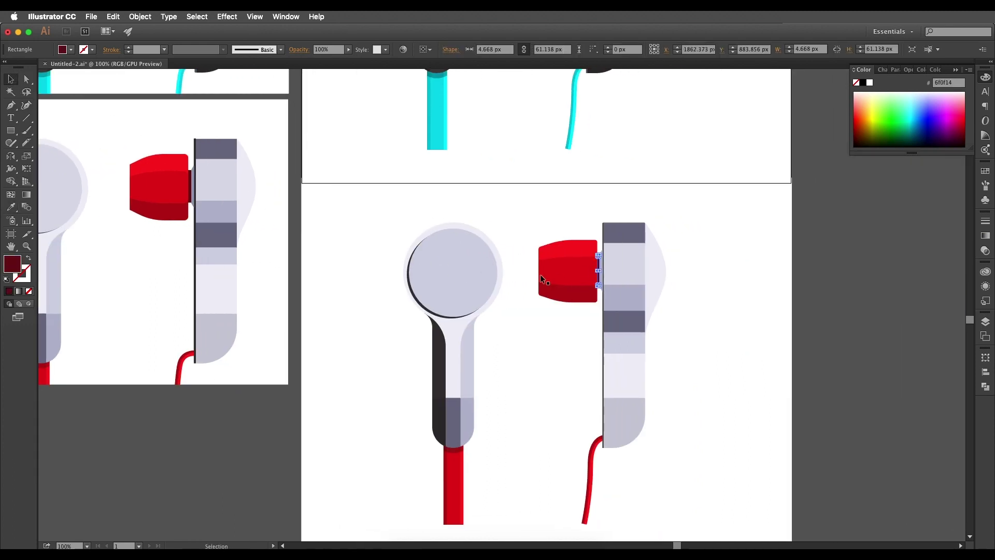
scroll(597, 279, "down", 1)
scroll(597, 279, "up", 1)
left_click(712, 313)
- Compare the finished dark and light earphone artboards with their two reference images
scroll(712, 313, "down", 2)
left_click_drag(712, 313, 698, 345)
scroll(687, 236, "up", 2)
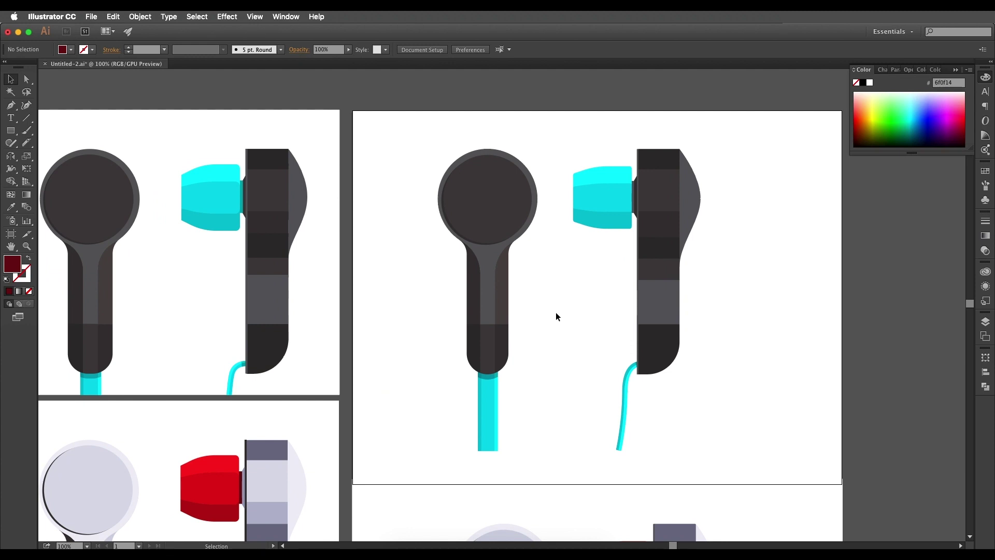
left_click_drag(531, 356, 522, 235)
left_click_drag(559, 416, 550, 286)
left_click_drag(483, 161, 680, 413)
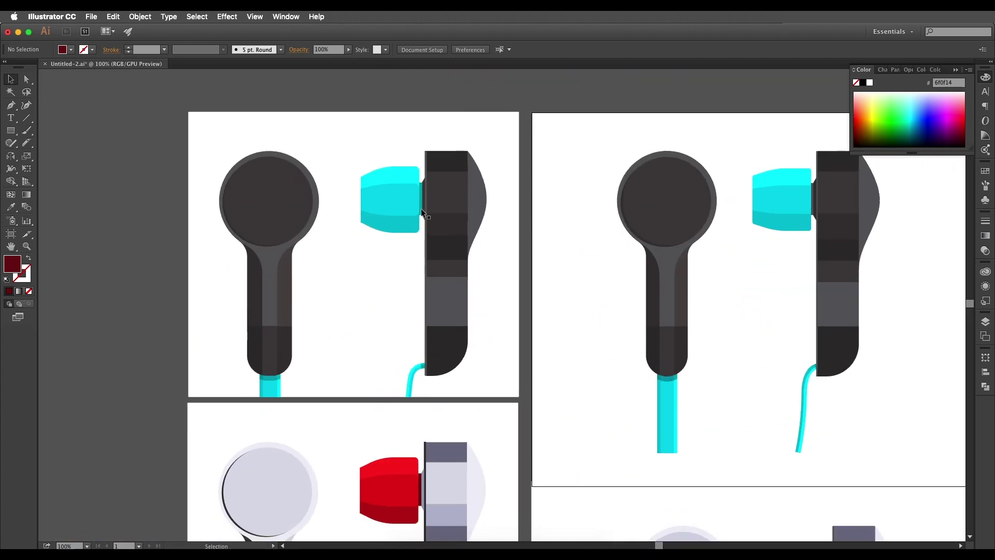
scroll(470, 288, "down", 5)
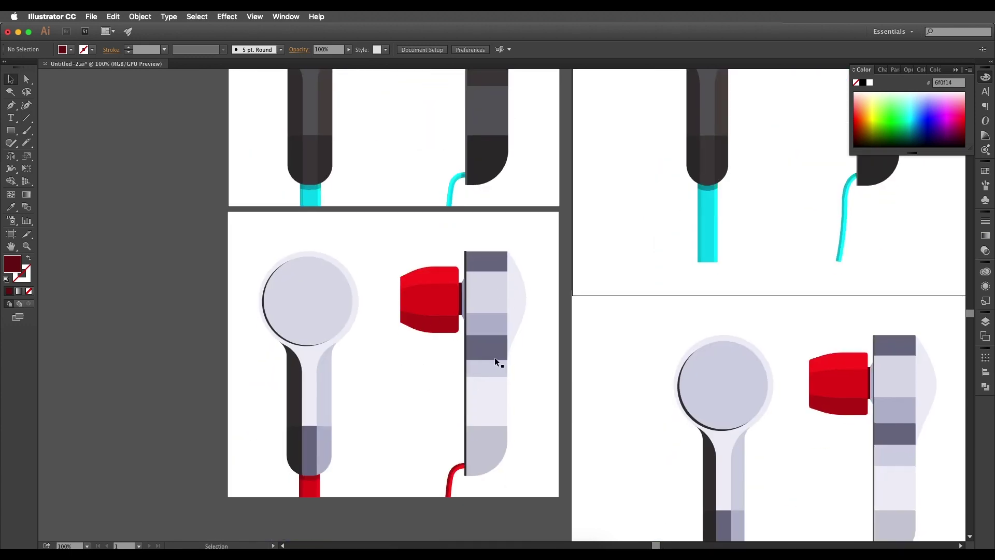
scroll(495, 356, "up", 5)
scroll(496, 356, "right", 2)
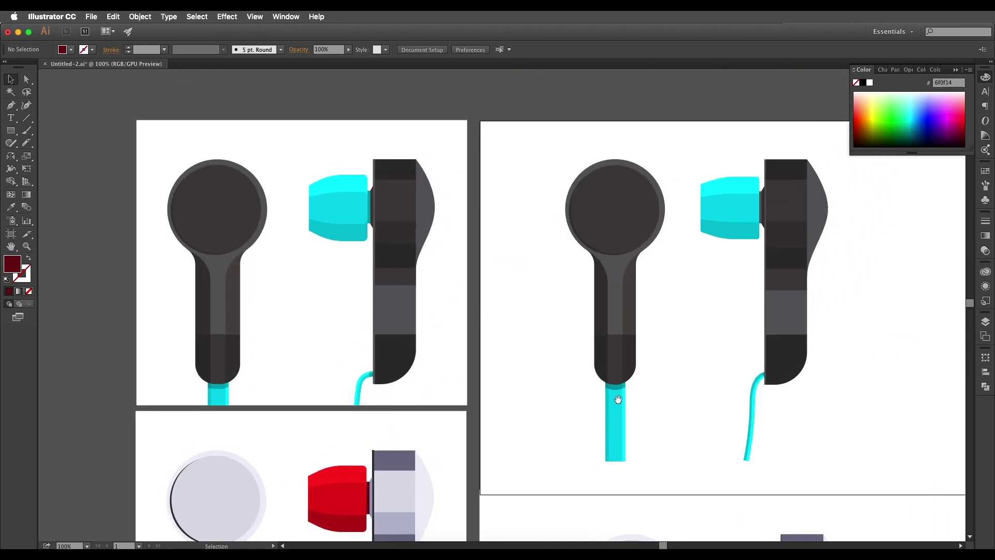
scroll(617, 399, "down", 2)
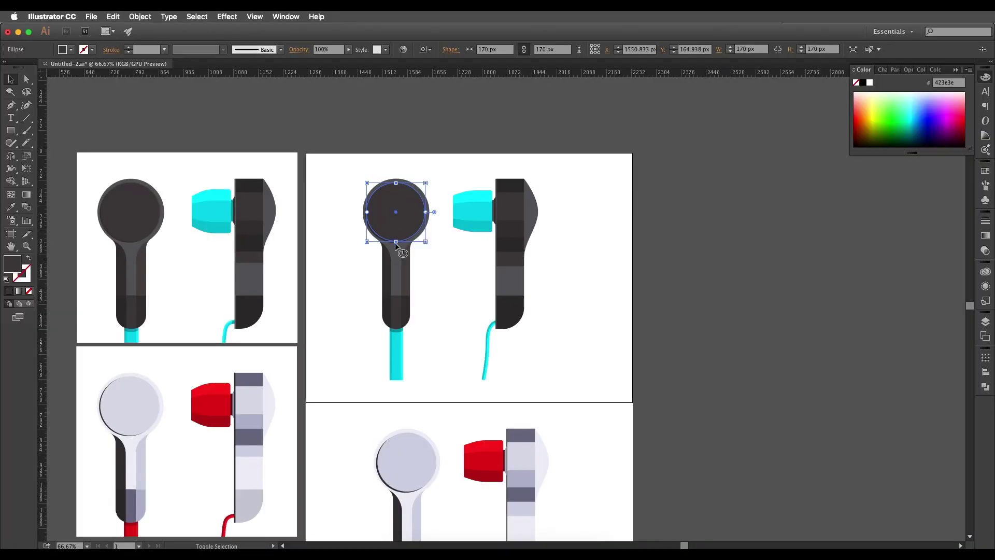
- Select the dark front view's outer rim and stem shape together with its inner disc
left_click(401, 257, "shift")
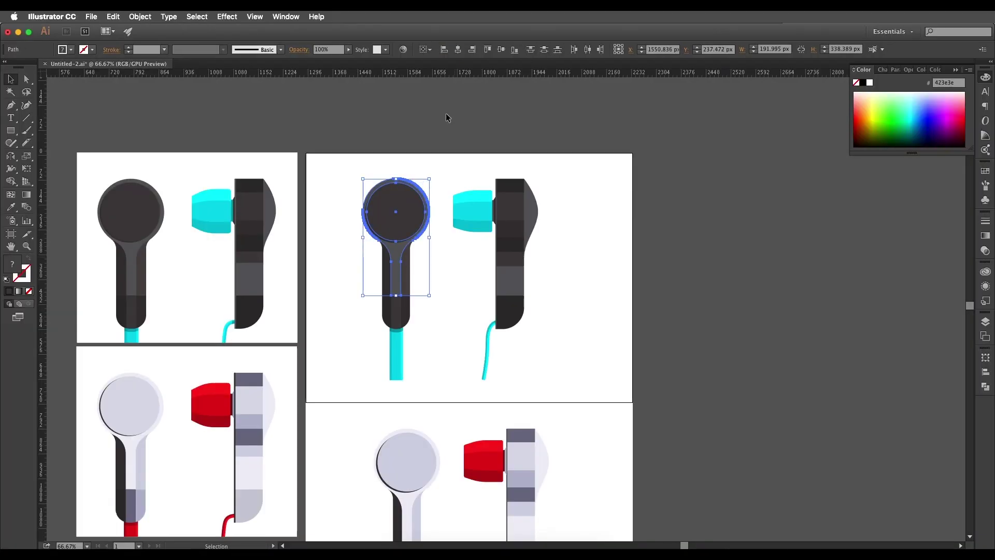
scroll(432, 224, "up", 1)
scroll(445, 248, "left", 4)
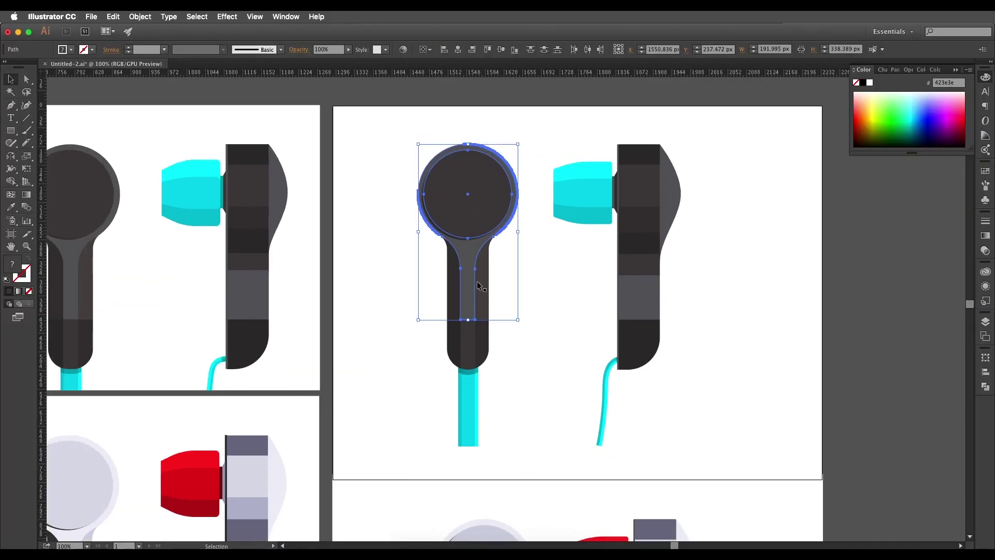
scroll(484, 228, "up", 2)
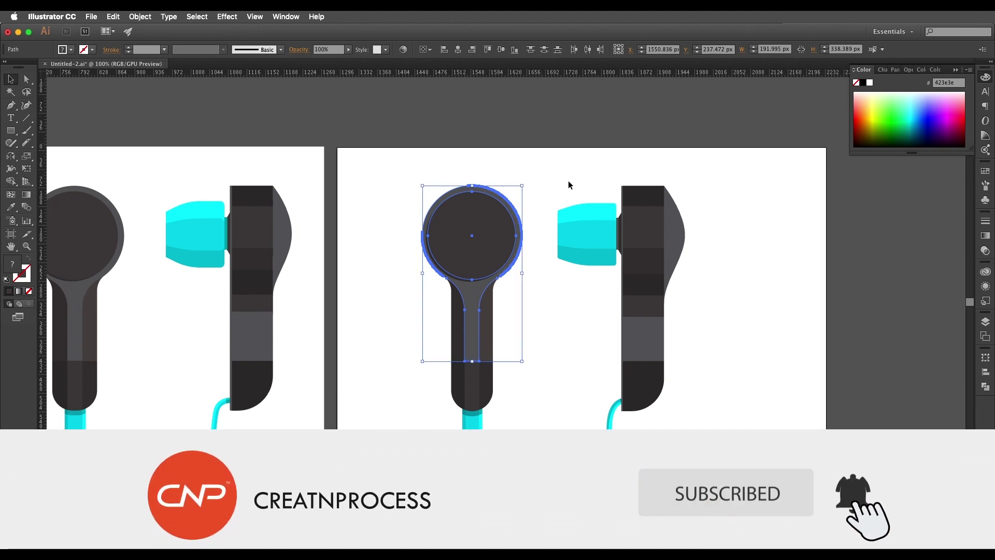
left_click_drag(490, 288, 513, 267)
key("super+minus")
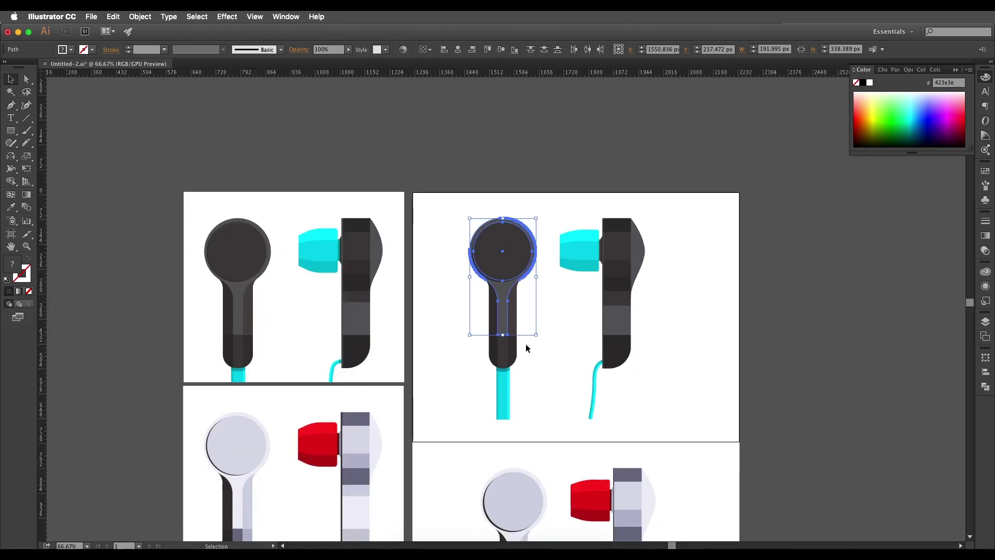
- Examine the dark reference's front and side views up close beside the redrawn version
key("super+equal")
left_click_drag(303, 343, 446, 299)
left_click_drag(493, 438, 480, 353)
left_click_drag(459, 290, 474, 382)
left_click_drag(462, 259, 431, 291)
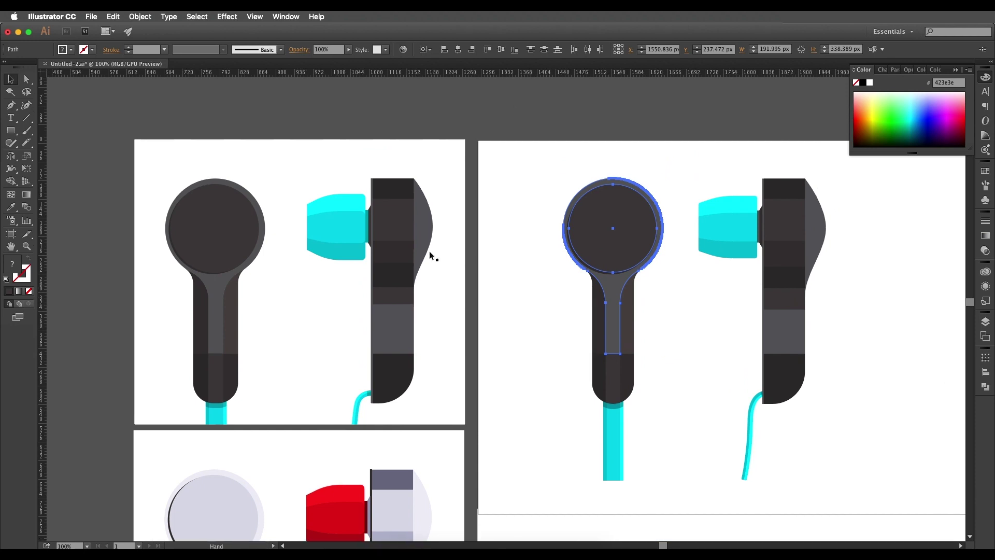
left_click_drag(433, 246, 505, 253)
scroll(388, 229, "up", 1)
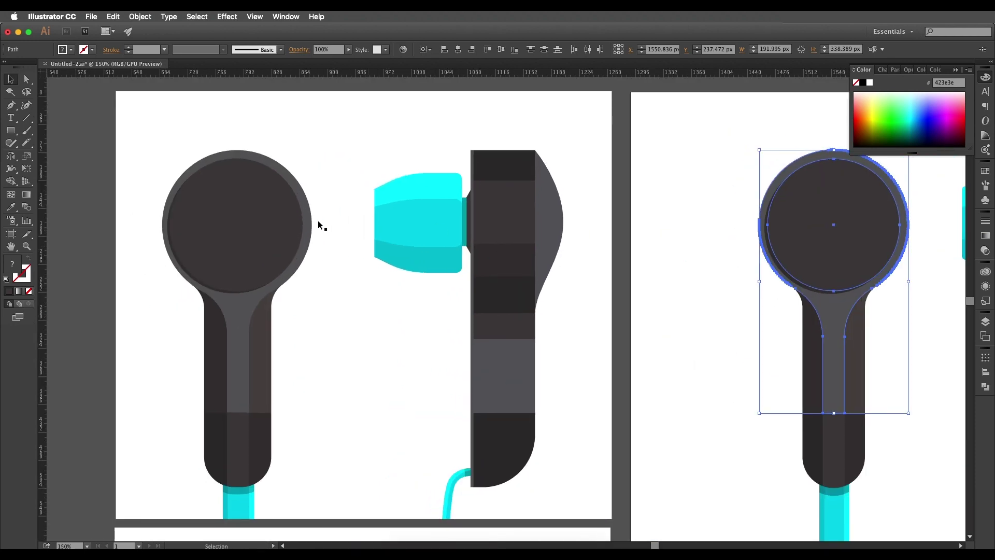
left_click_drag(516, 290, 515, 267)
left_click_drag(480, 218, 457, 244)
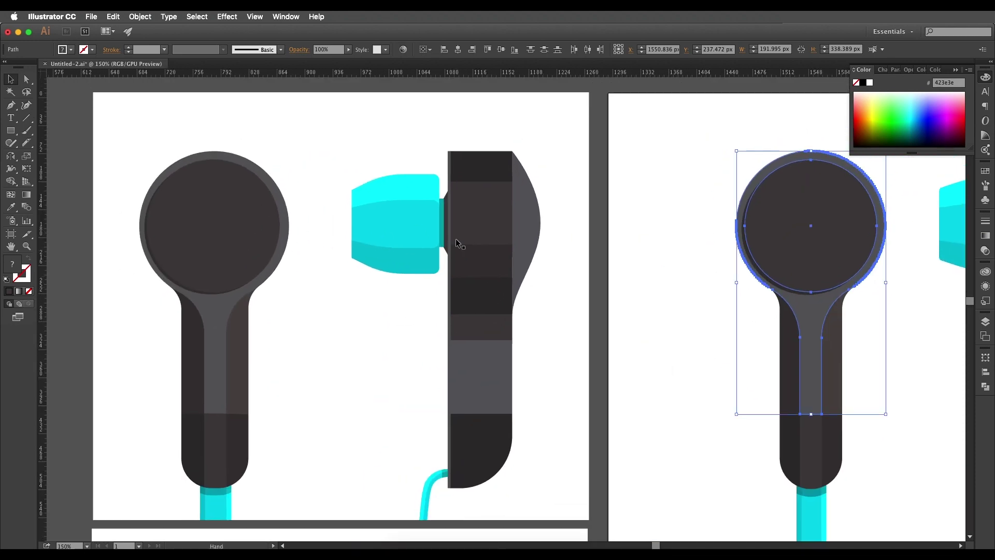
scroll(479, 265, "down", 1)
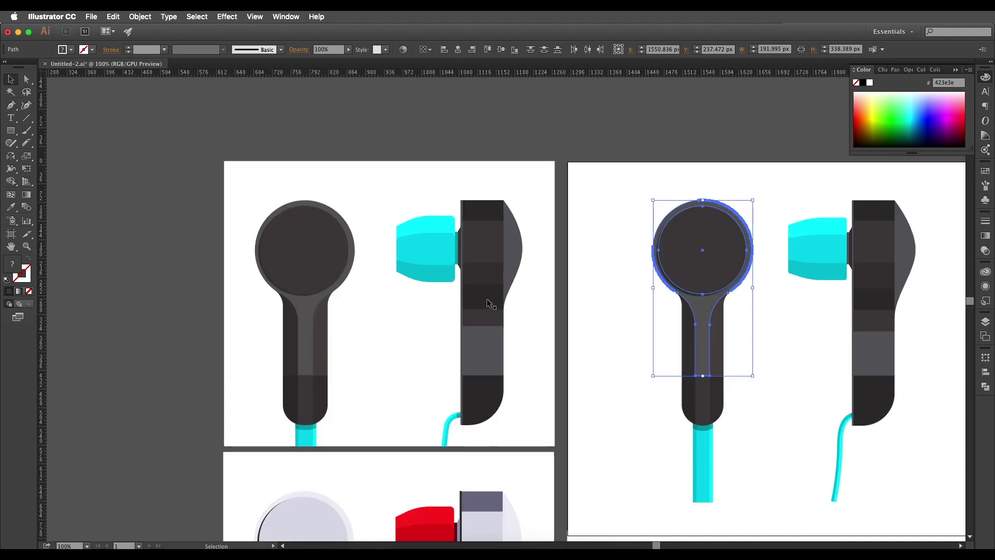
scroll(488, 300, "down", 1)
scroll(527, 282, "up", 1)
scroll(482, 259, "down", 1)
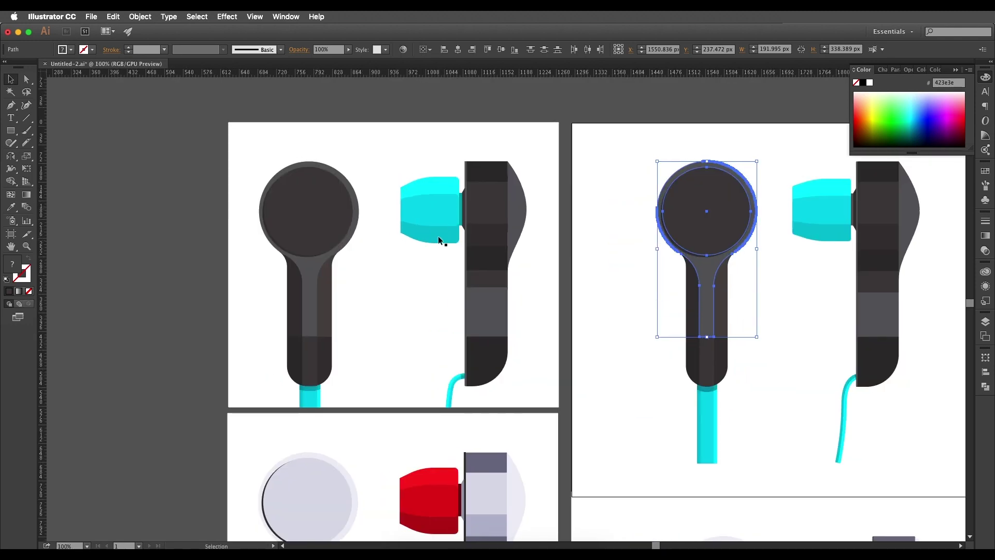